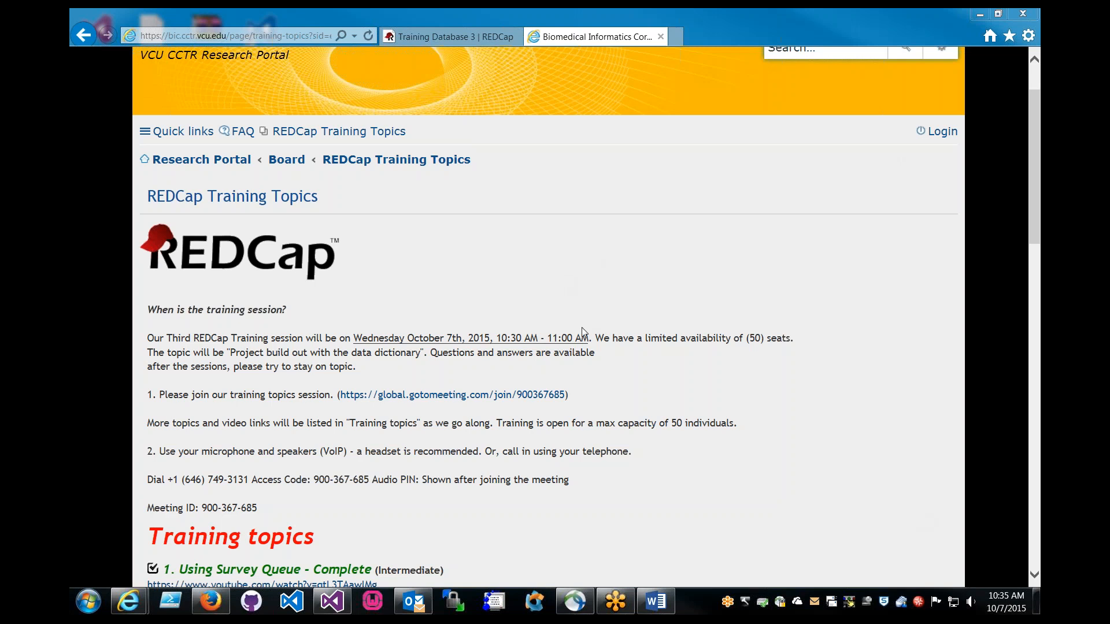
Review the REDCap training topics list down to the Data Dictionary - Quick Build-Out section.
scroll(572, 295, "down", 4)
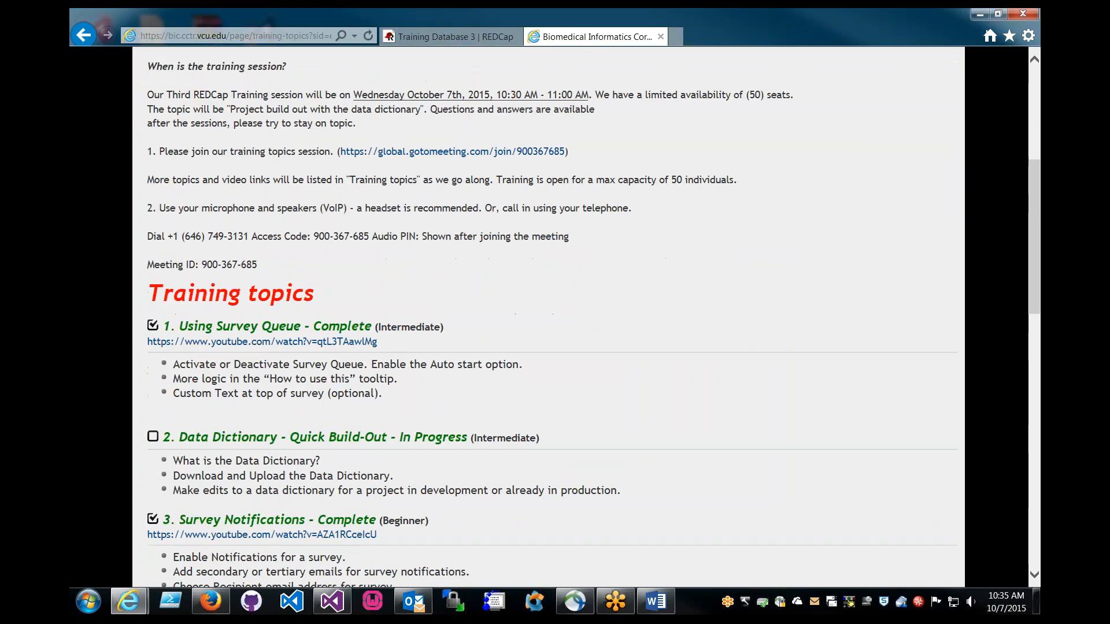
scroll(599, 326, "down", 1)
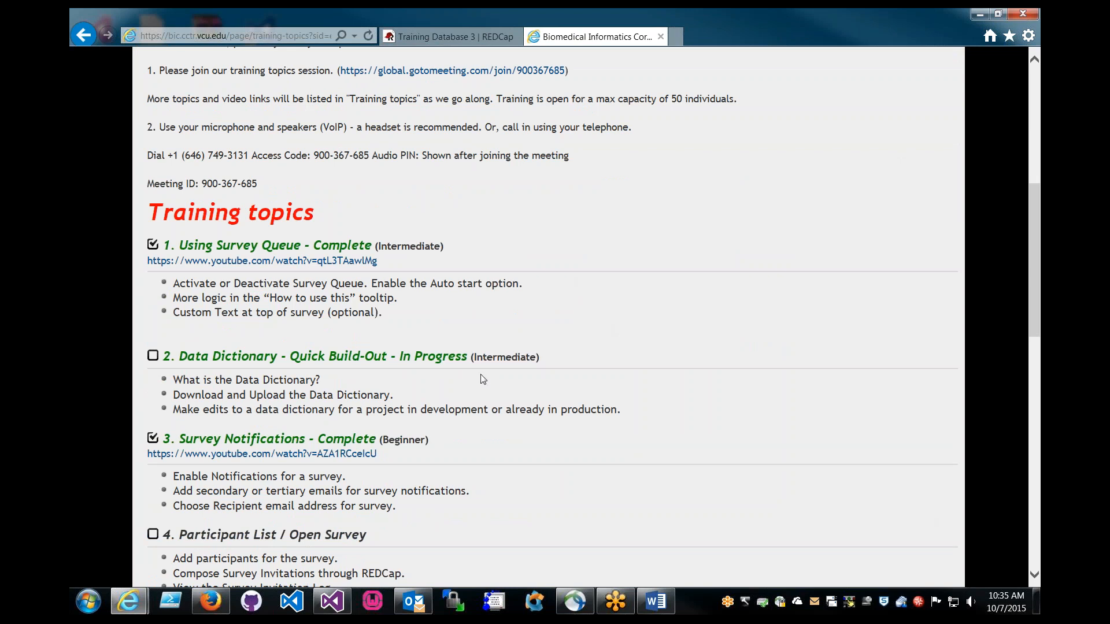
left_click(936, 30)
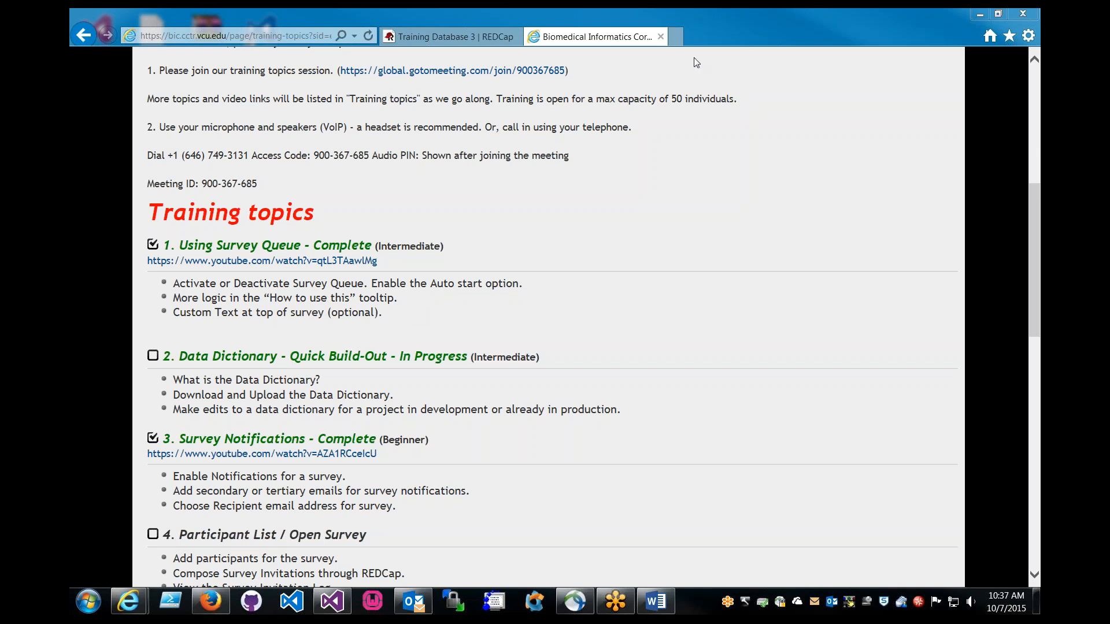
Switch to the Training Database 3 project and open its Online Designer.
left_click(464, 36)
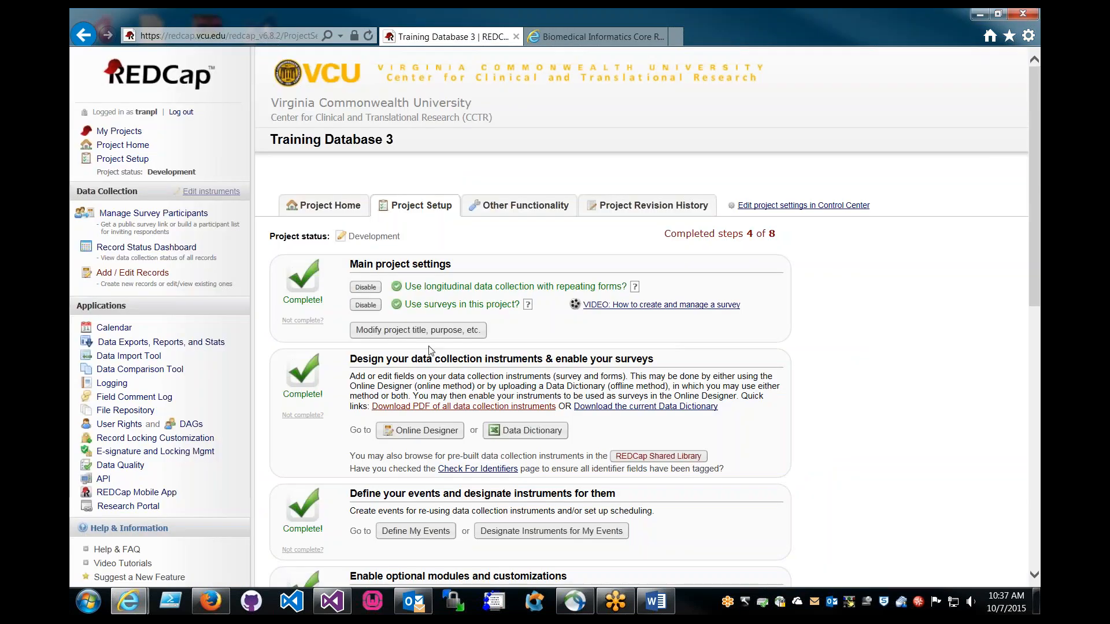
scroll(429, 350, "down", 3)
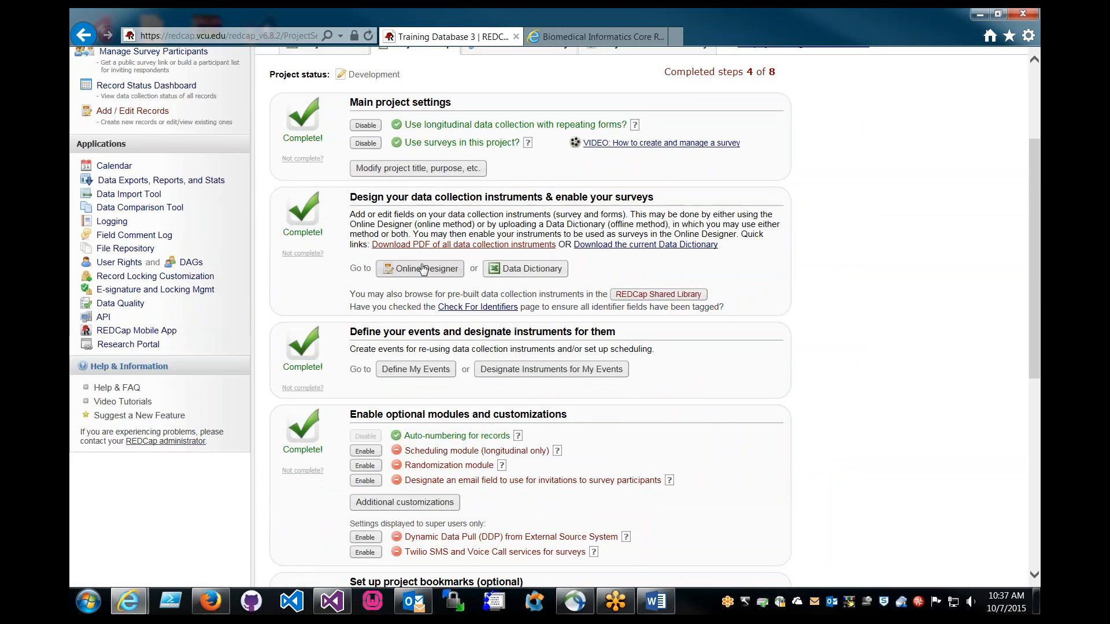
left_click(424, 269)
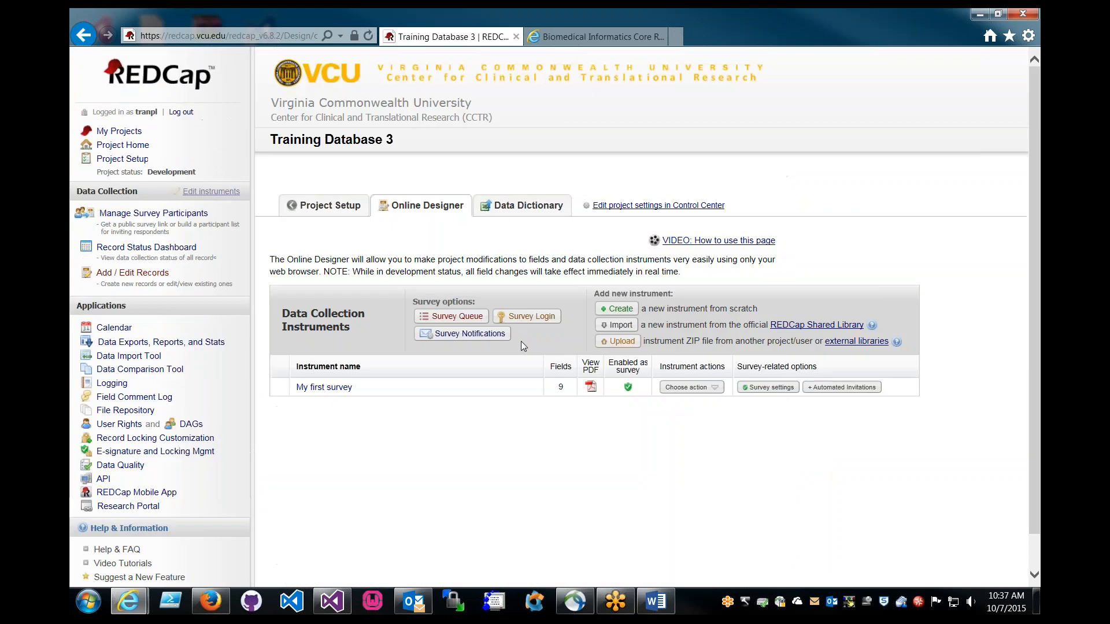
Open the My first survey instrument and review all of its fields.
scroll(518, 263, "down", 2)
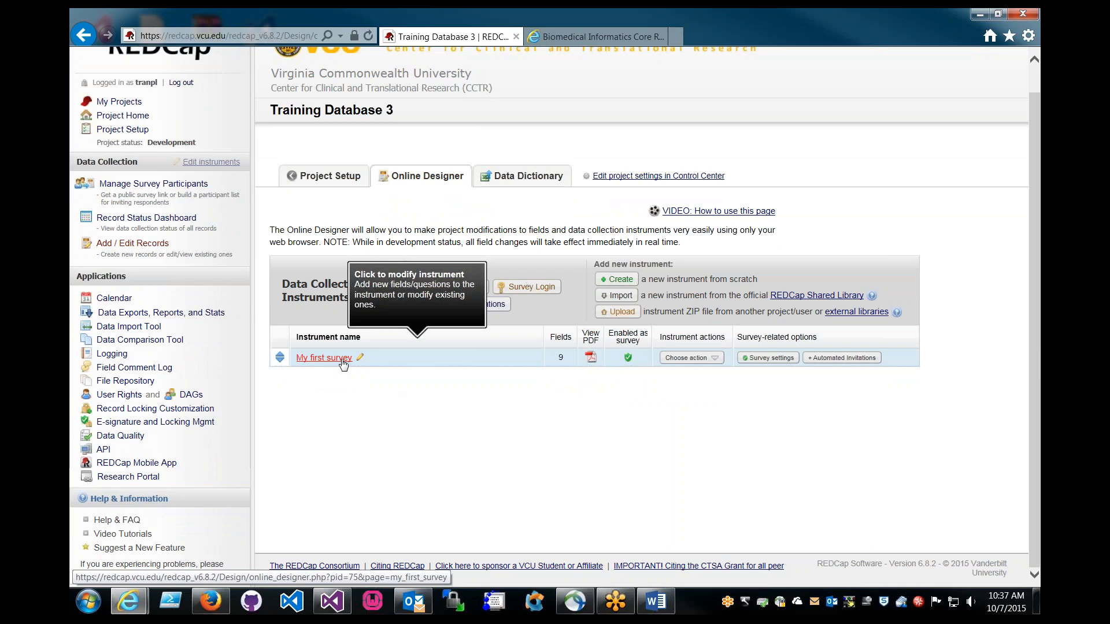
left_click(343, 361)
scroll(496, 275, "down", 3)
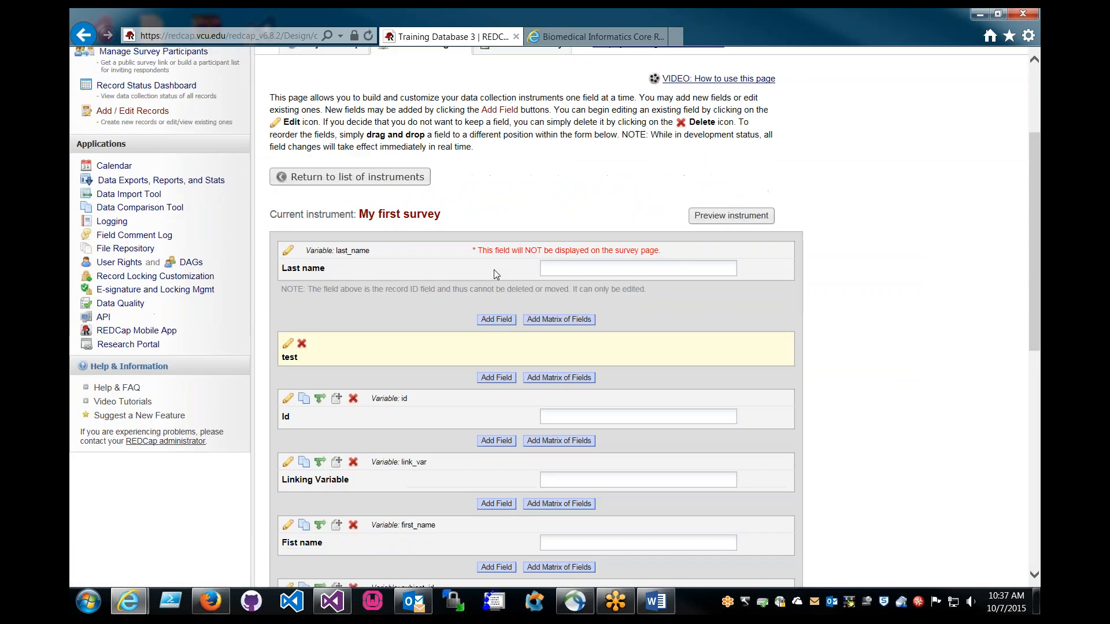
scroll(433, 315, "down", 4)
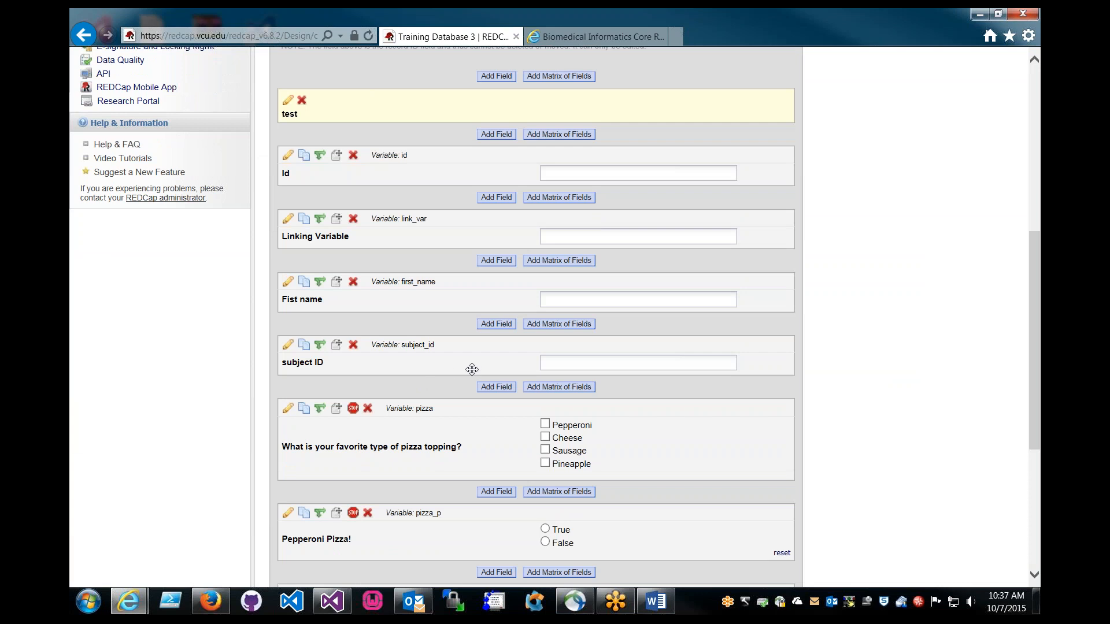
scroll(456, 381, "down", 4)
scroll(585, 397, "down", 1)
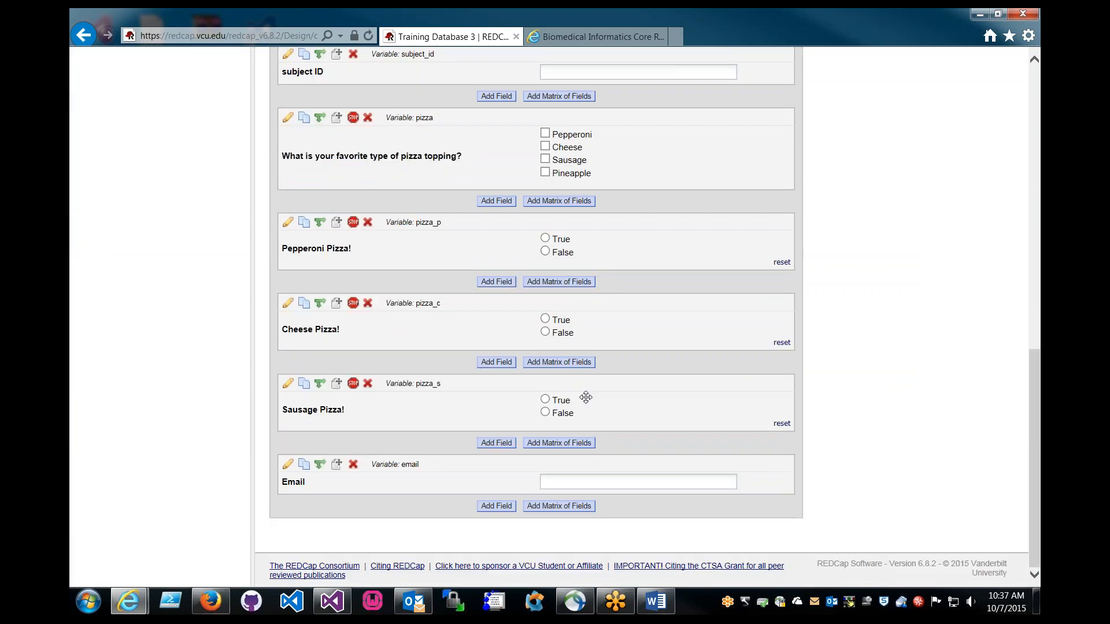
scroll(585, 397, "up", 10)
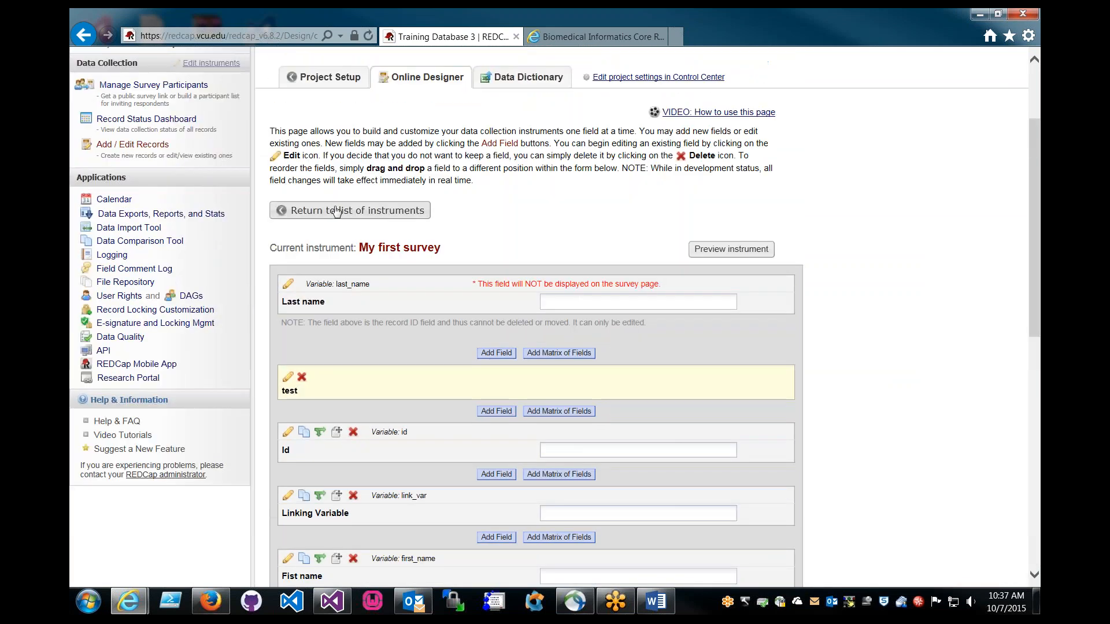
Return to the instrument list and create a new instrument named Billing Address below My first survey.
left_click(342, 211)
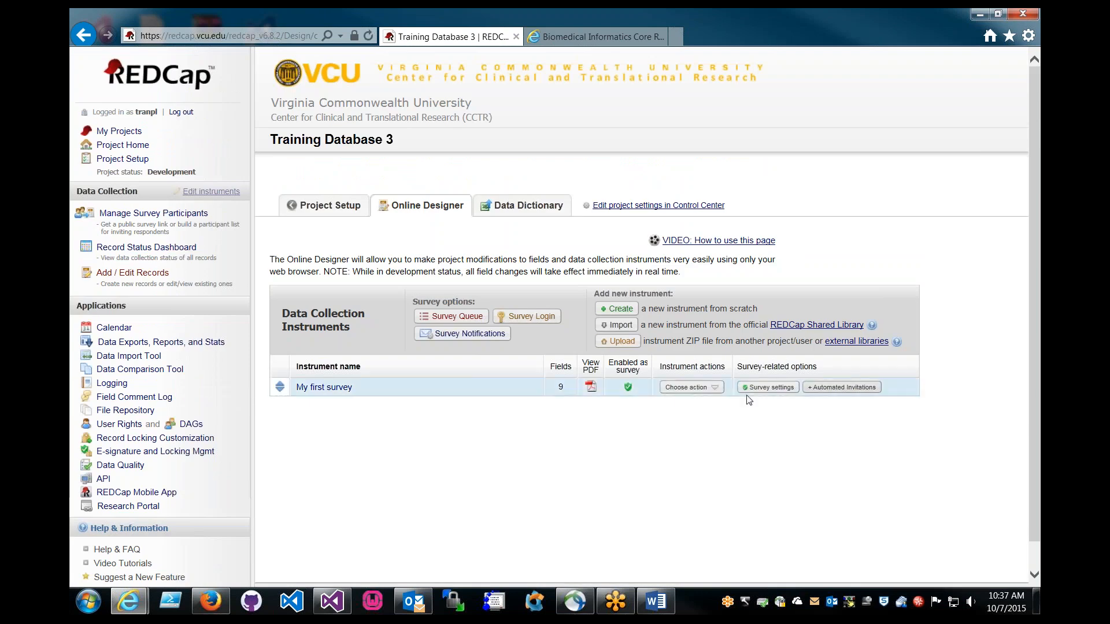
left_click(692, 388)
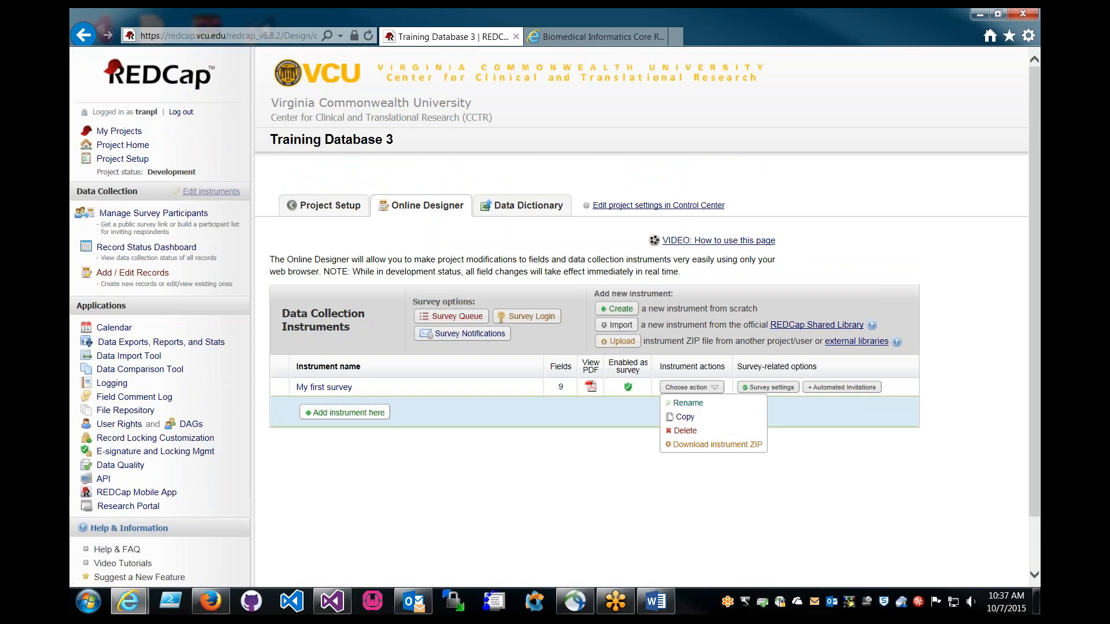
left_click(364, 412)
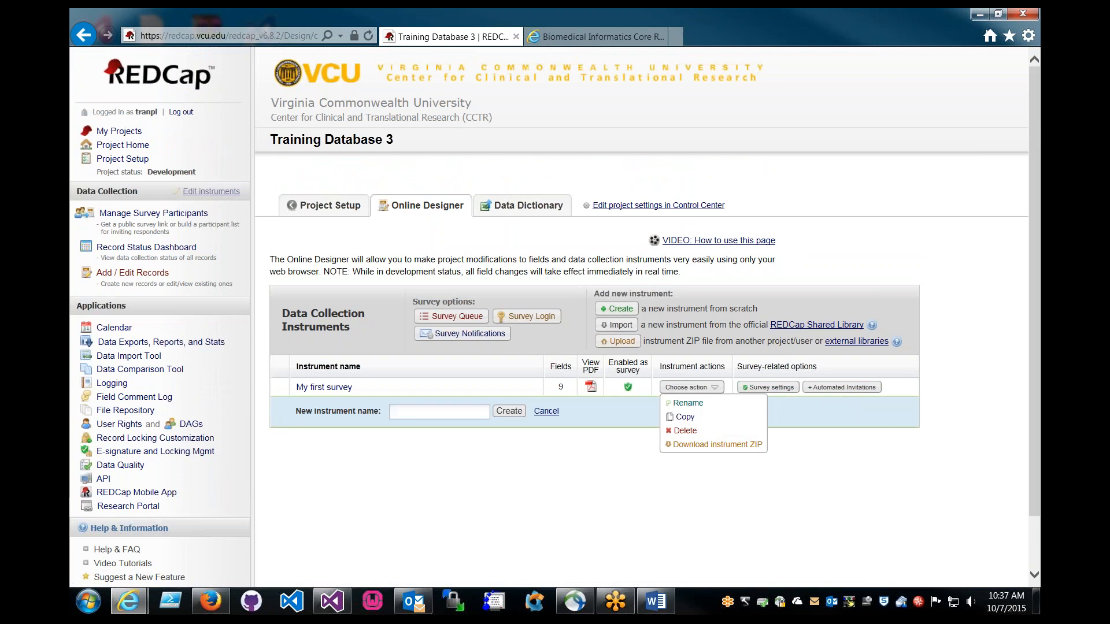
type("Billing Address")
left_click(509, 412)
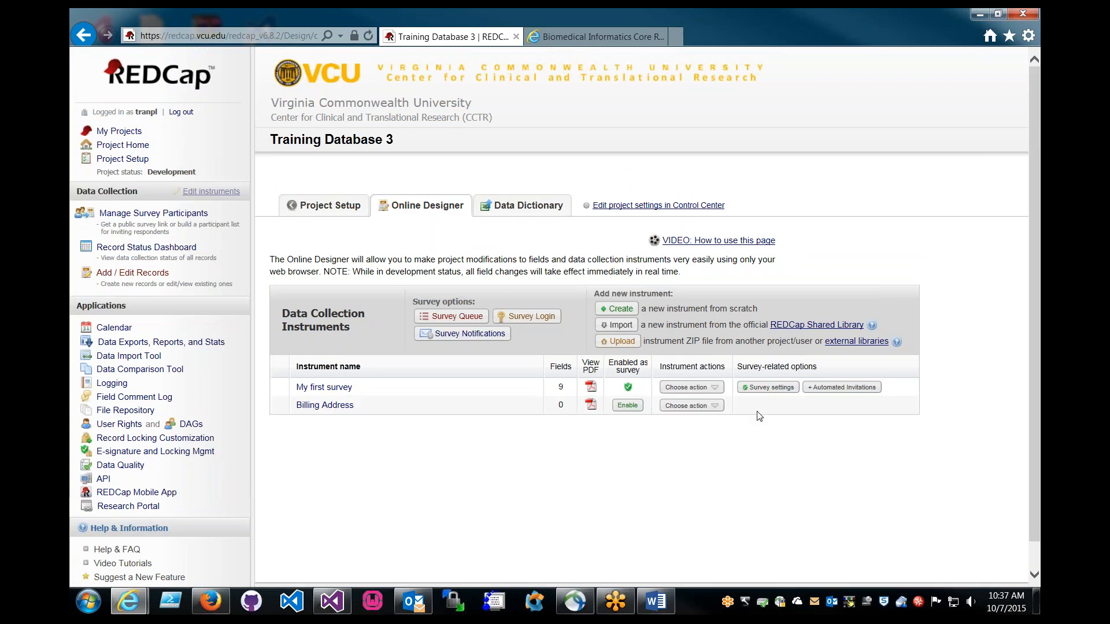
Delete the My first survey instrument with all its fields.
left_click(691, 388)
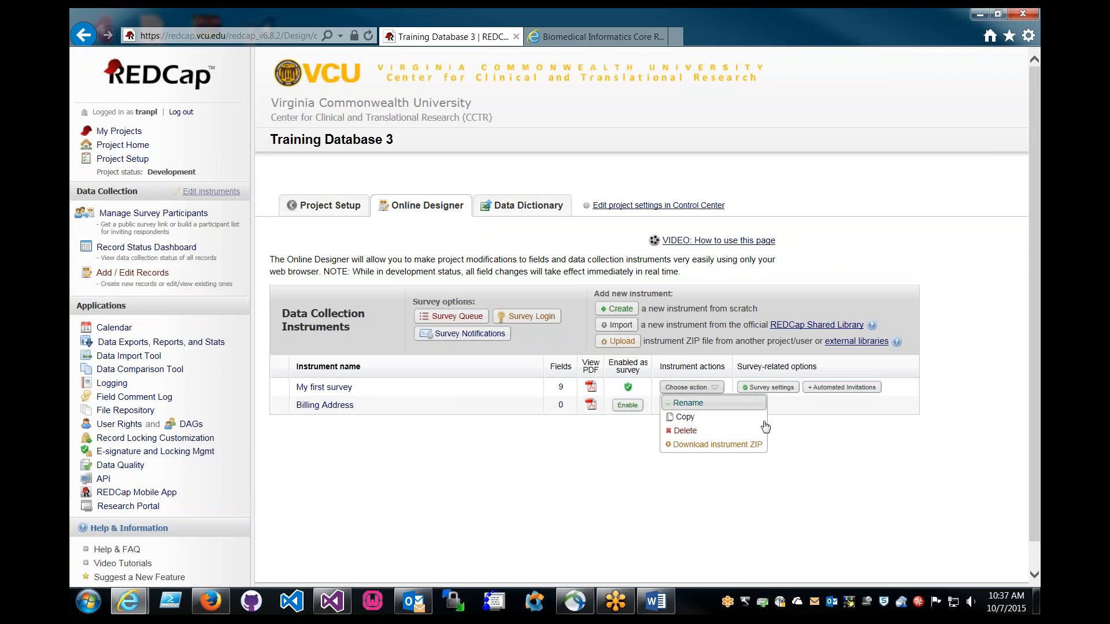
left_click(692, 428)
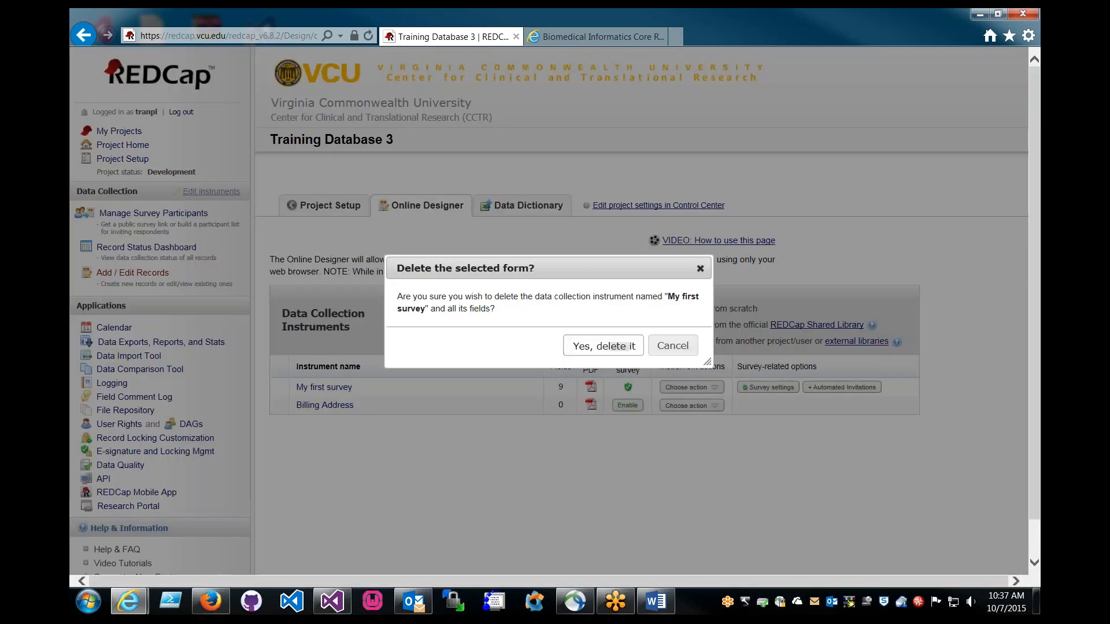
left_click(601, 346)
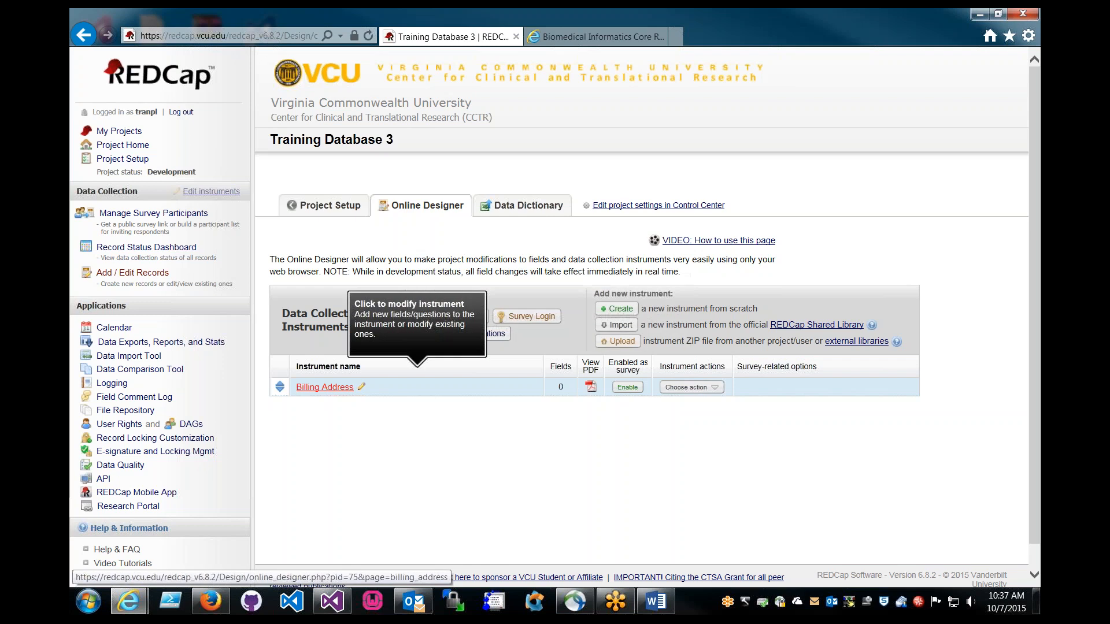
Open the Billing Address instrument and change its first field's label to "record ID".
left_click(333, 387)
scroll(612, 357, "down", 1)
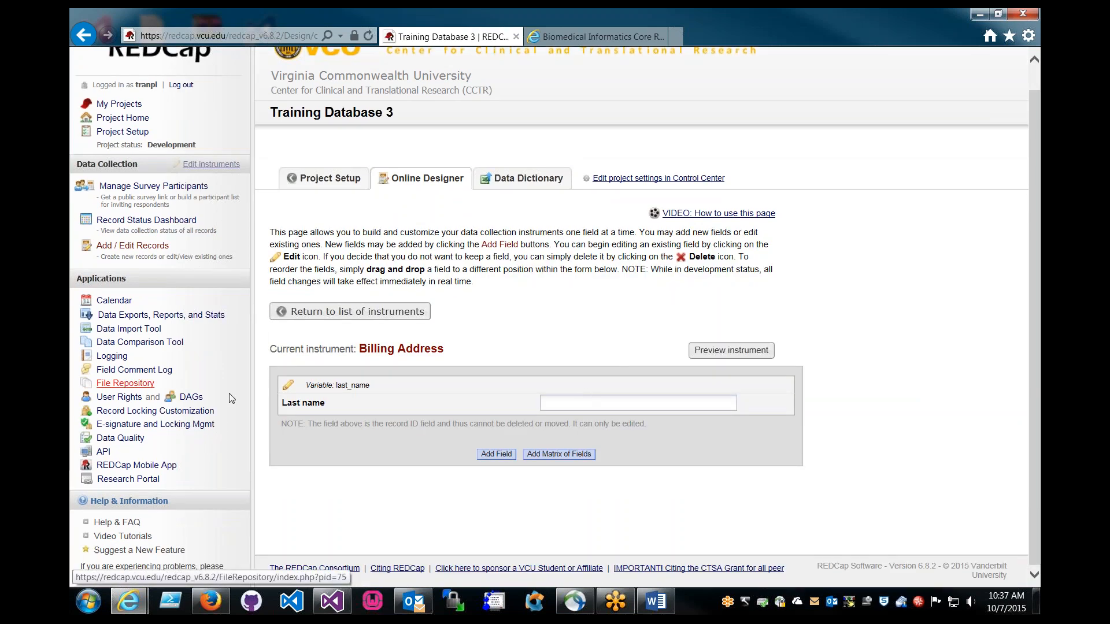
left_click(289, 386)
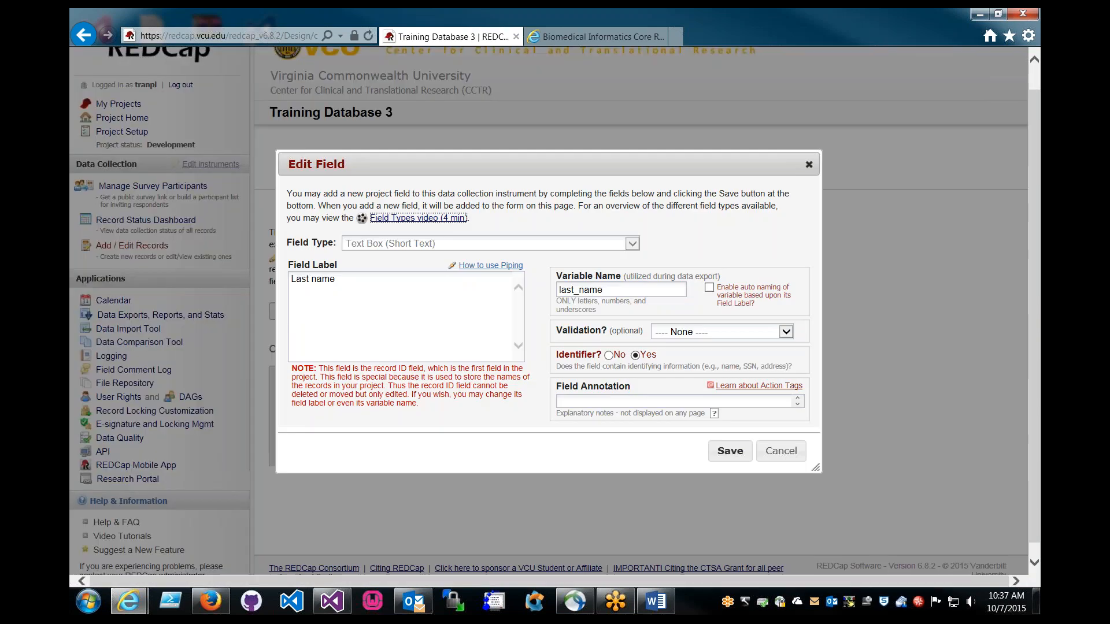
triple_click(355, 292)
type("re")
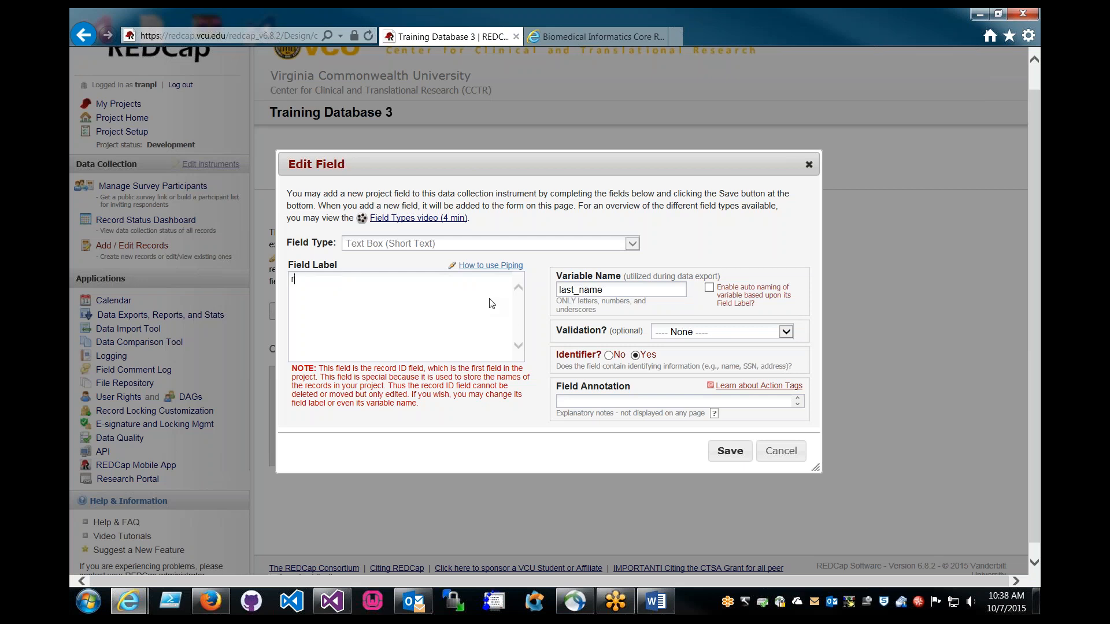
key("BackSpace")
key("BackSpace")
type("record ID")
Set the record ID field's variable name to record_id and save the field.
left_click_drag(620, 287, 558, 290)
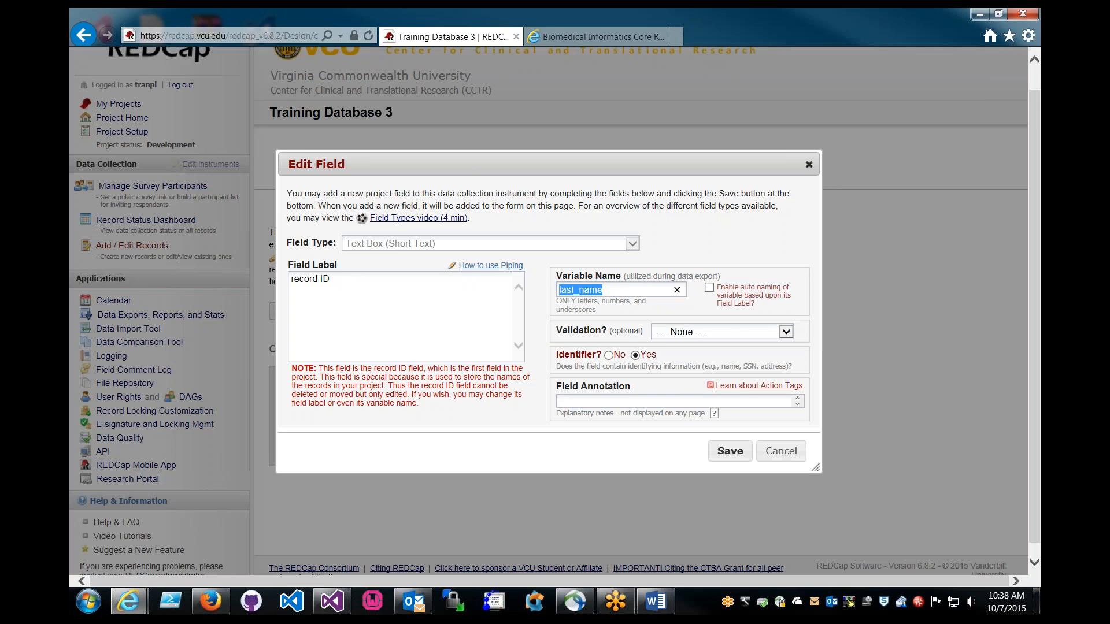
key("BackSpace")
type("record_id")
left_click(731, 451)
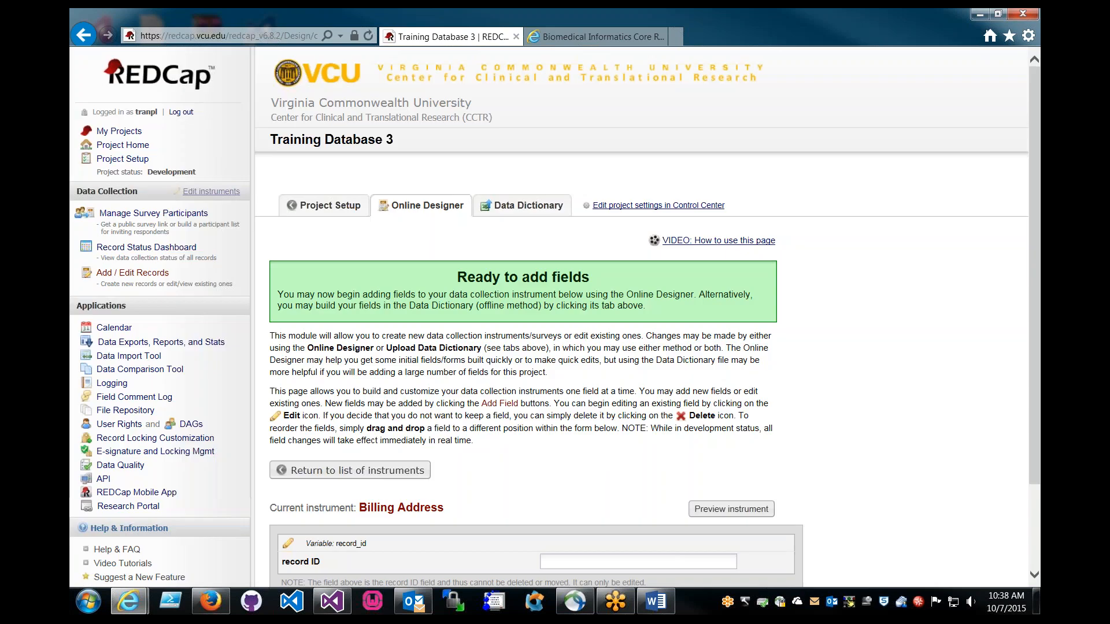
Add a Text Box (Short Text) field labelled "First Name" with variable name first_name below the record ID.
scroll(633, 425, "down", 3)
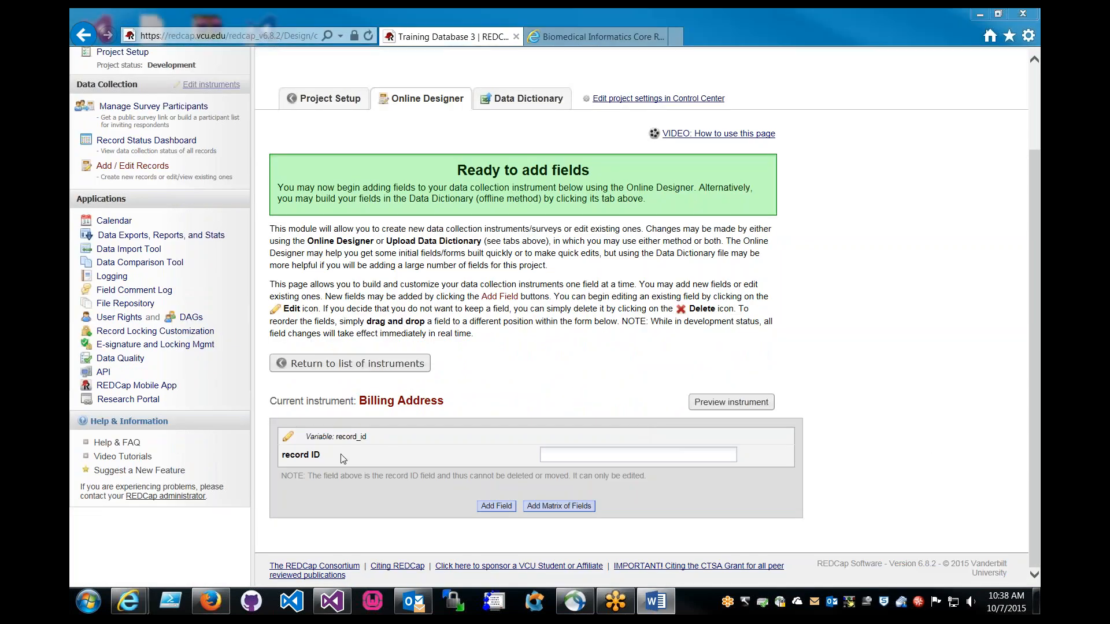
left_click(497, 506)
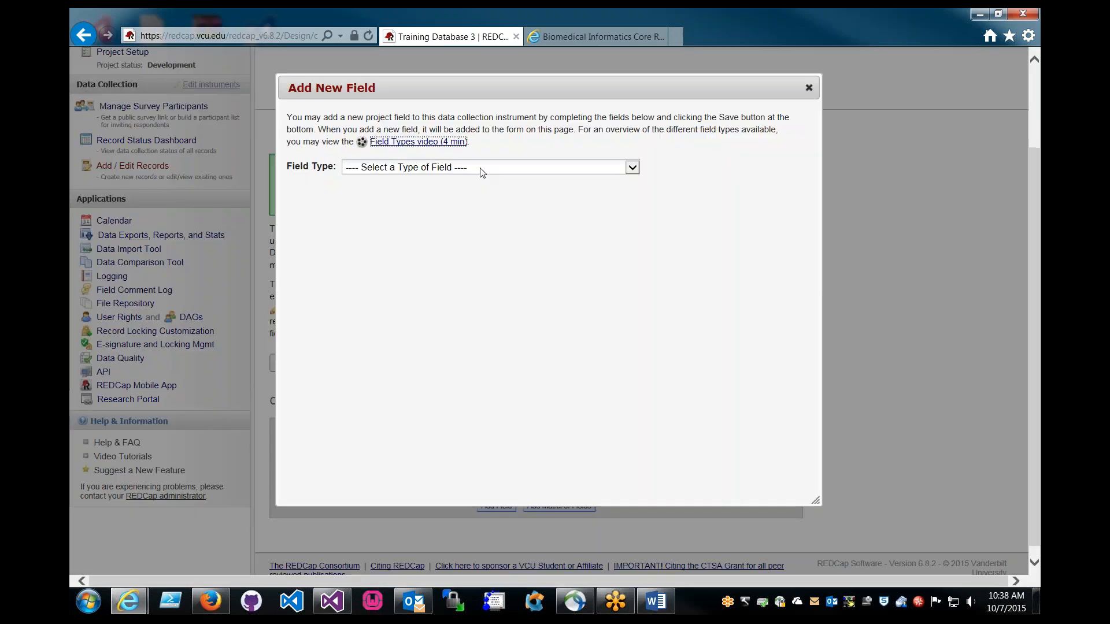
left_click(481, 167)
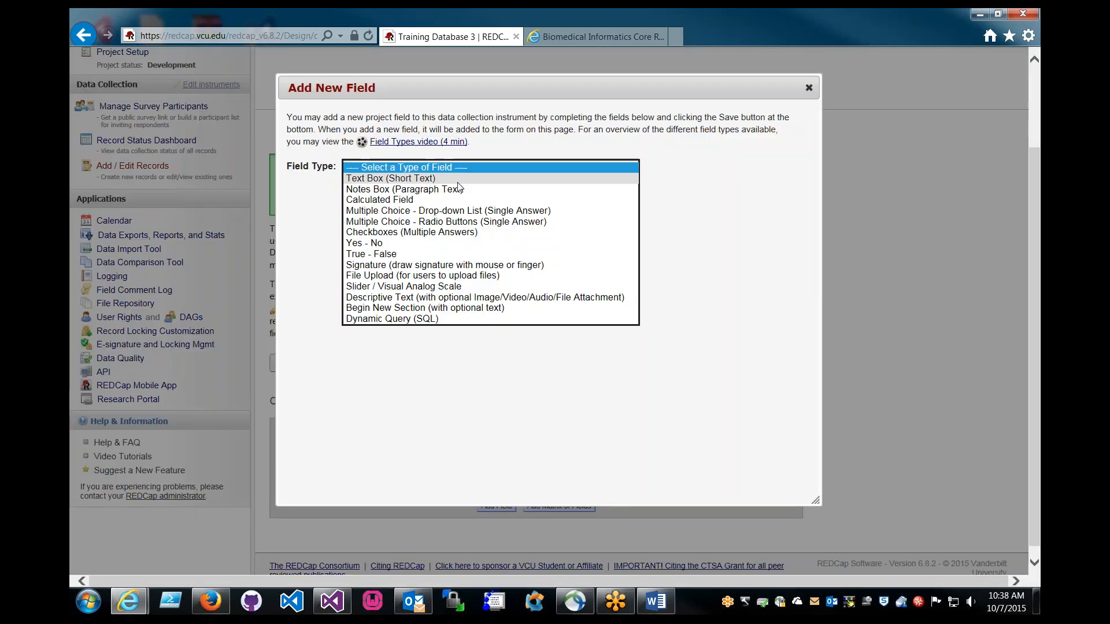
left_click(457, 183)
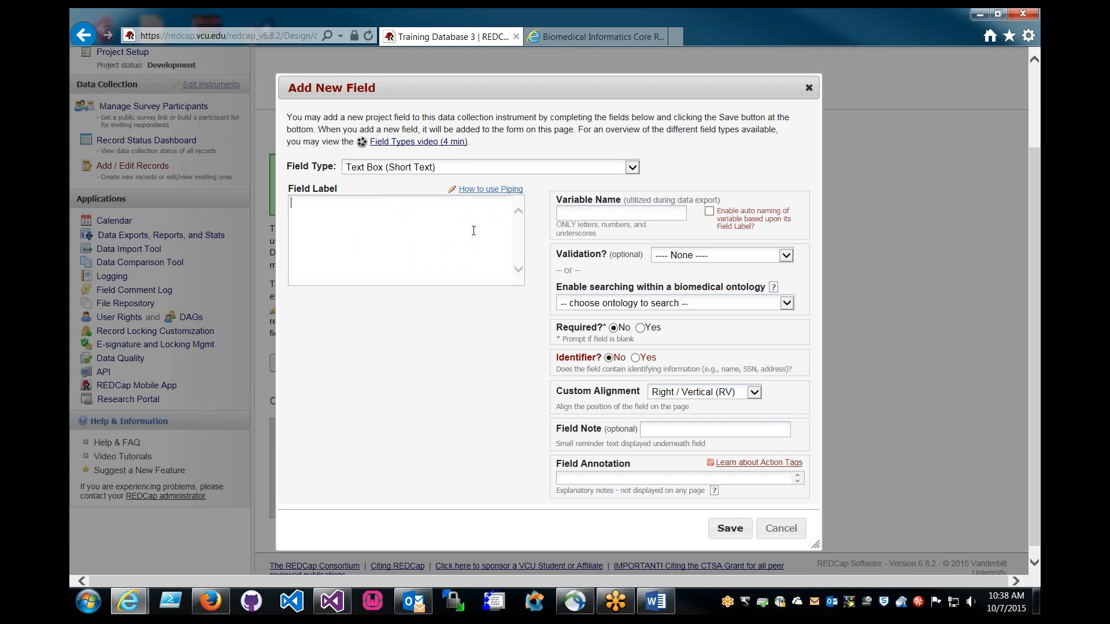
type("First Name")
key("Tab")
type("first_name")
left_click(728, 528)
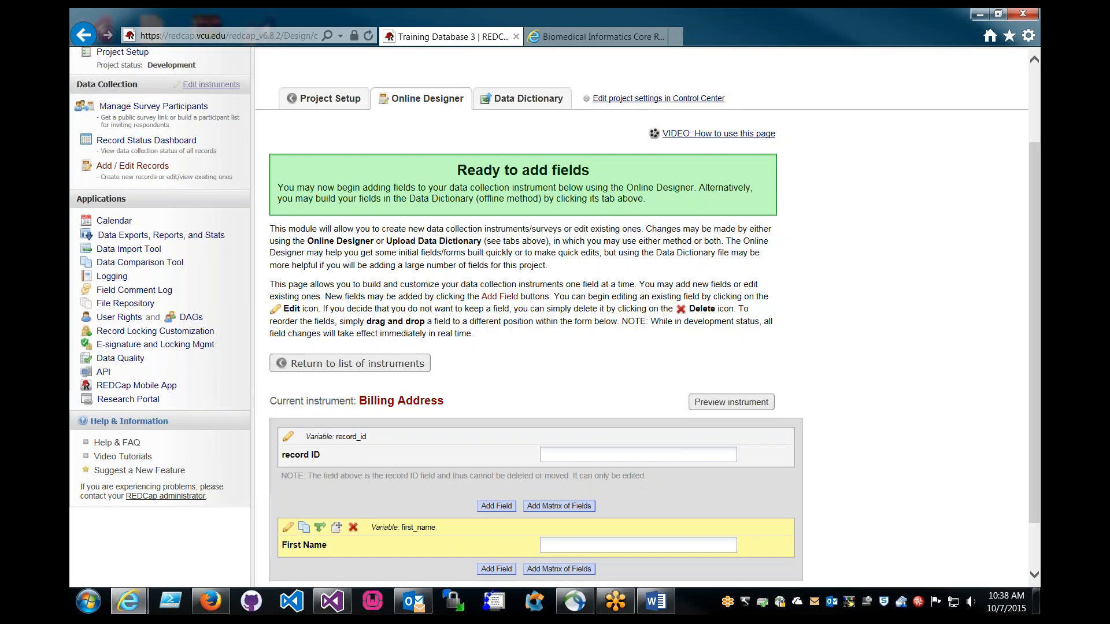
Add a Text Box (Short Text) field labelled "Last Name" with variable name last_name below First Name.
scroll(664, 490, "down", 2)
left_click(496, 506)
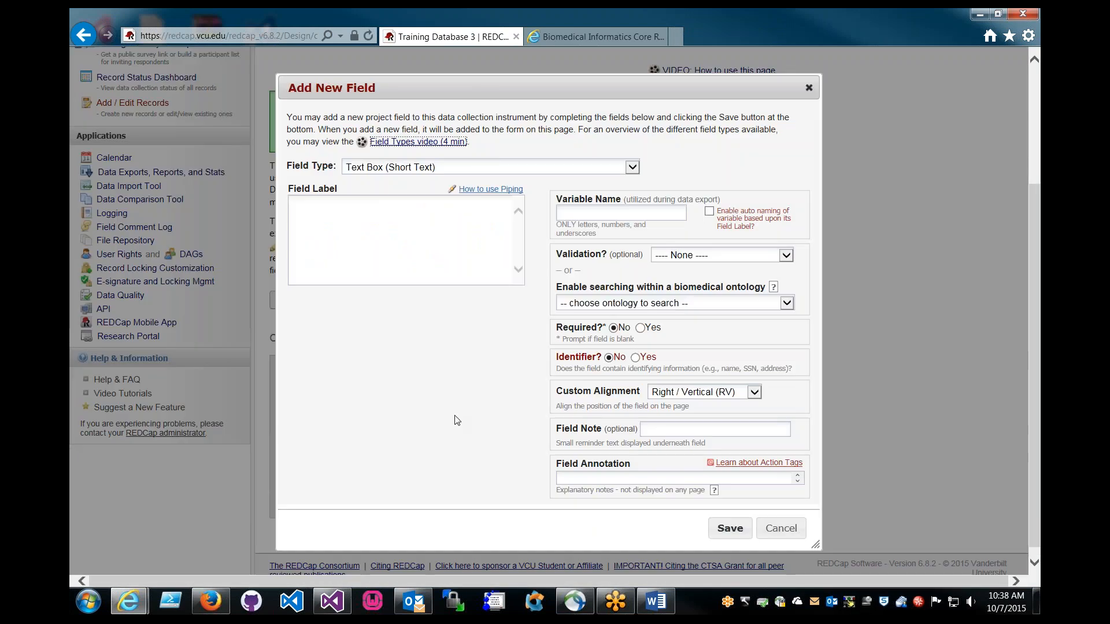
type("LA")
key("BackSpace")
key("BackSpace")
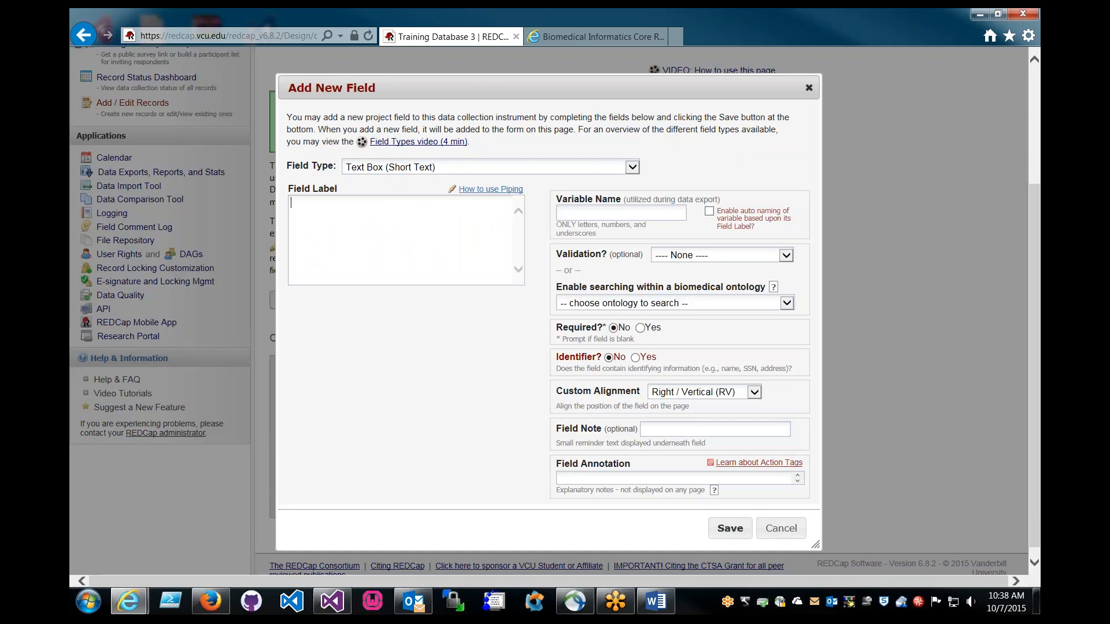
type("Last Name")
key("Tab")
type("last_name")
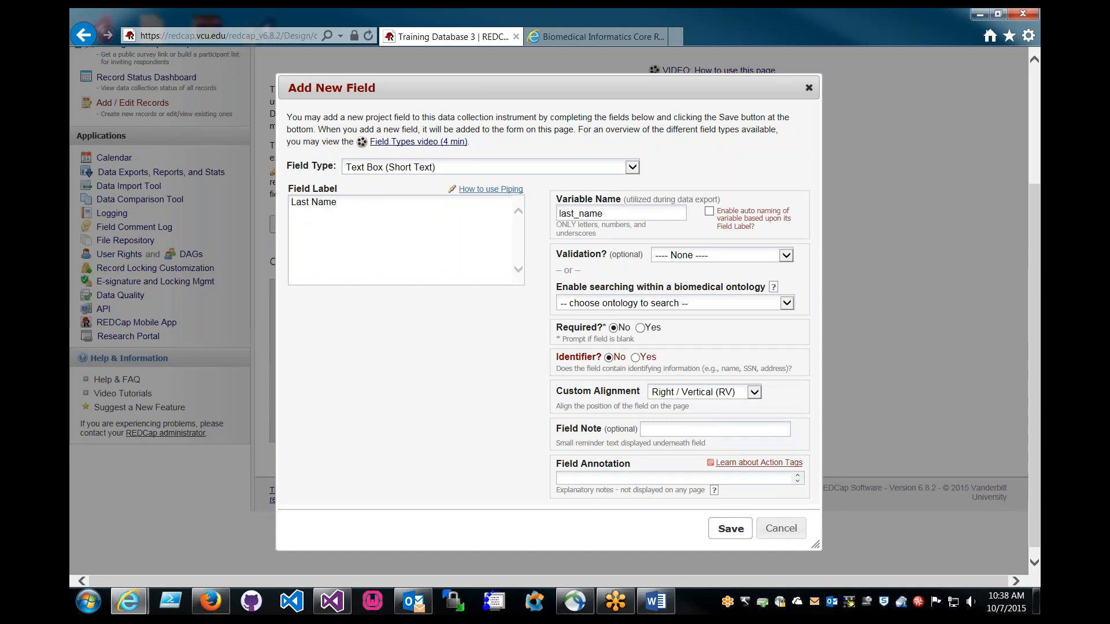
left_click(731, 528)
Add a Notes Box (Paragraph Text) field labelled "Address" with variable name address below Last Name.
left_click(507, 509)
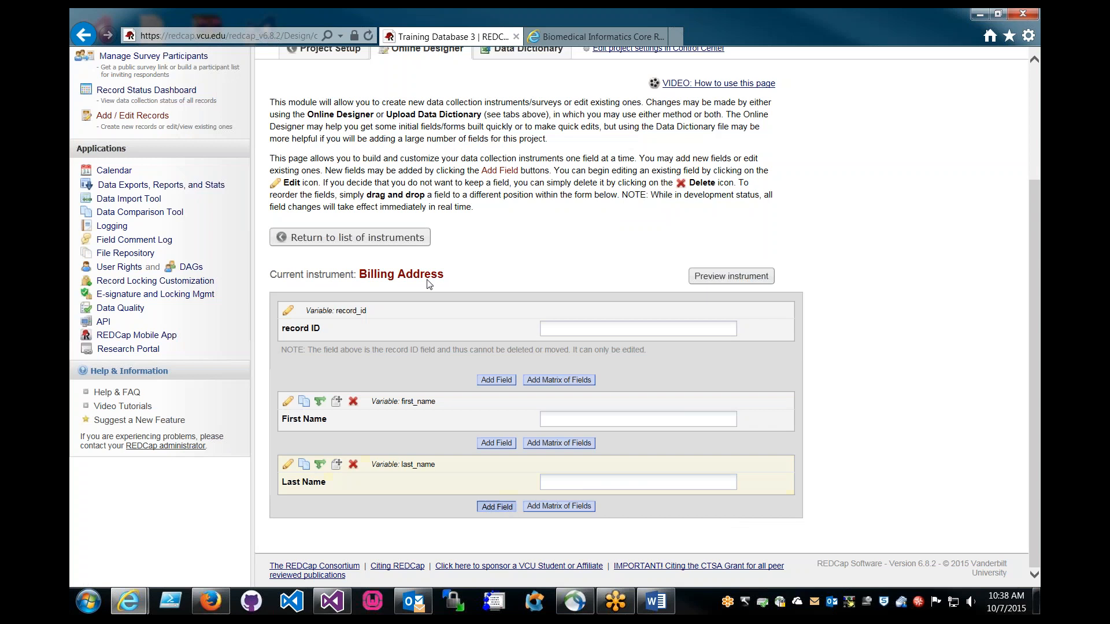
left_click(410, 169)
left_click(409, 167)
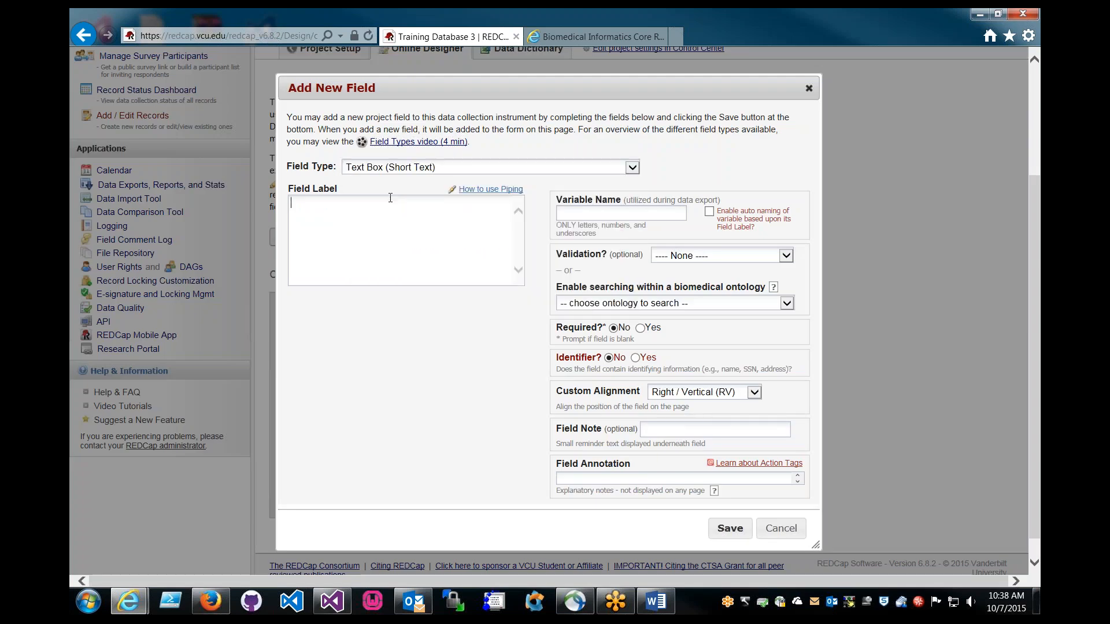
type("Address")
left_click(387, 168)
left_click(409, 179)
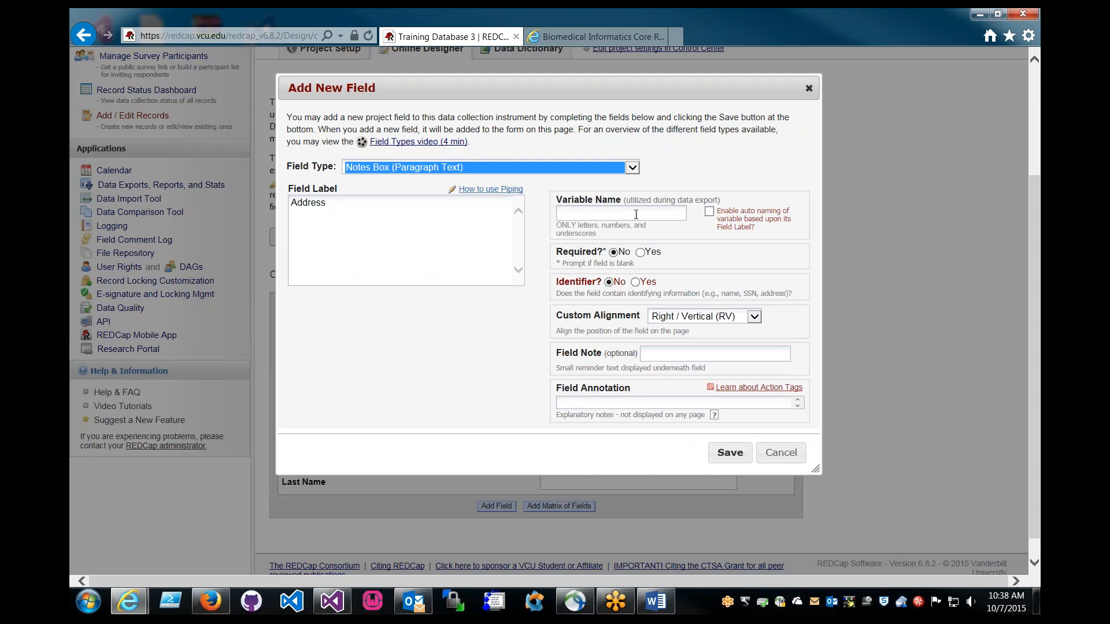
left_click(636, 214)
type("address")
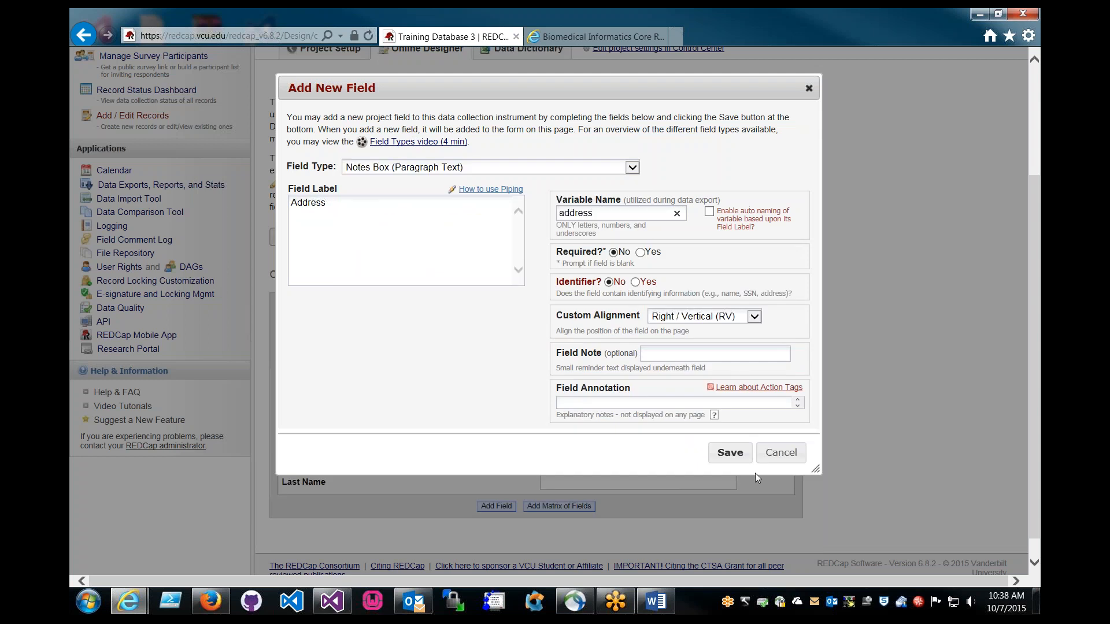
left_click(730, 452)
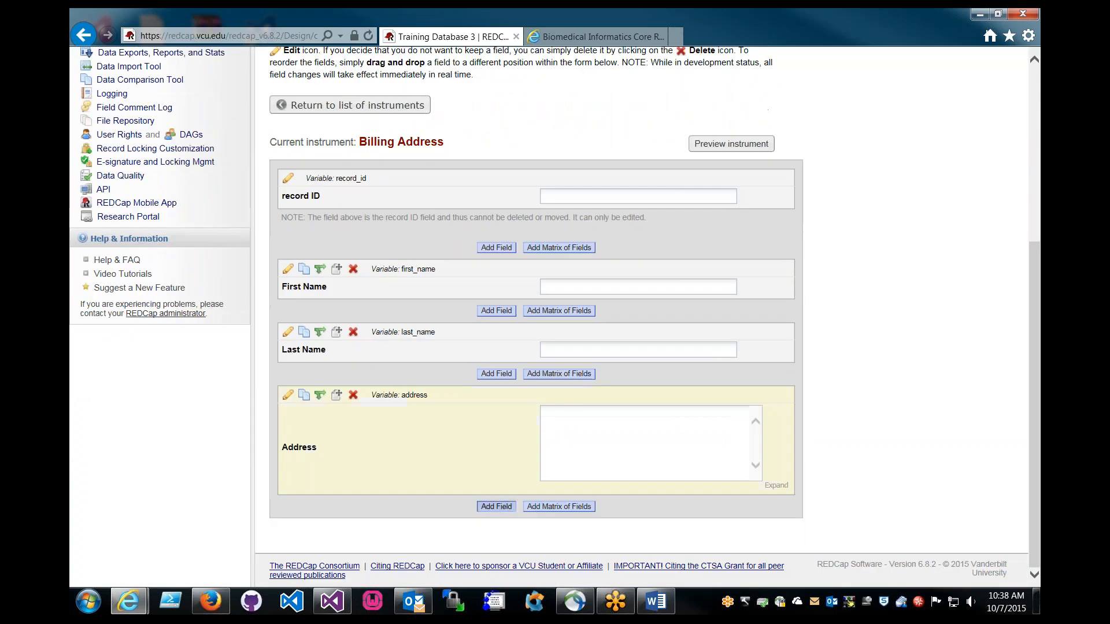
Add a Text Box (Short Text) field labelled "Occupation" with variable name occupation below Address.
left_click(496, 507)
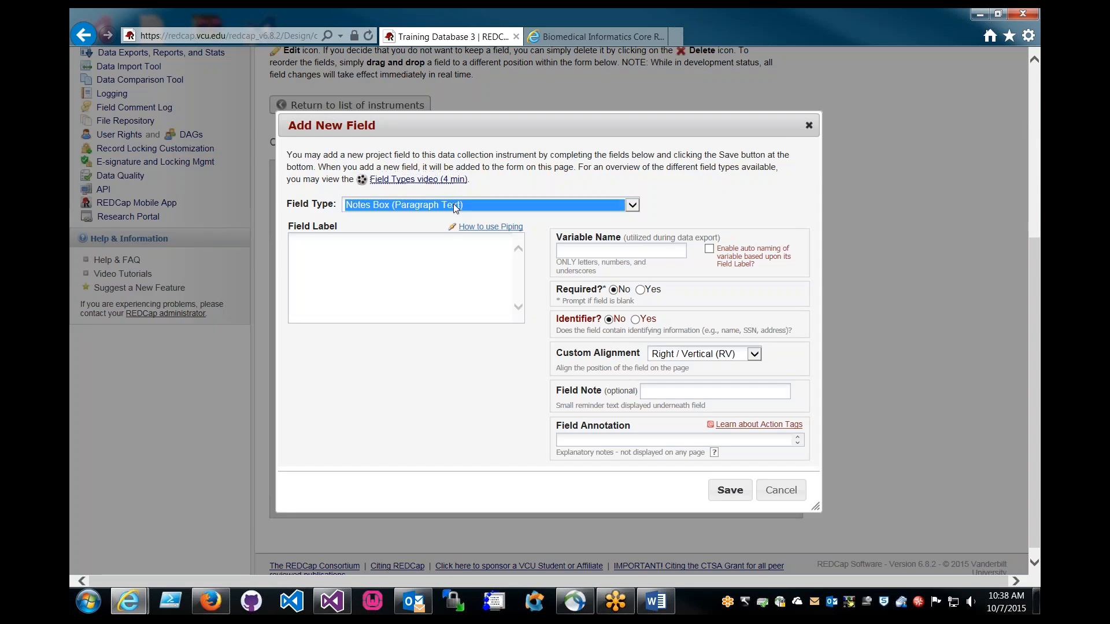
left_click(453, 204)
left_click(449, 196)
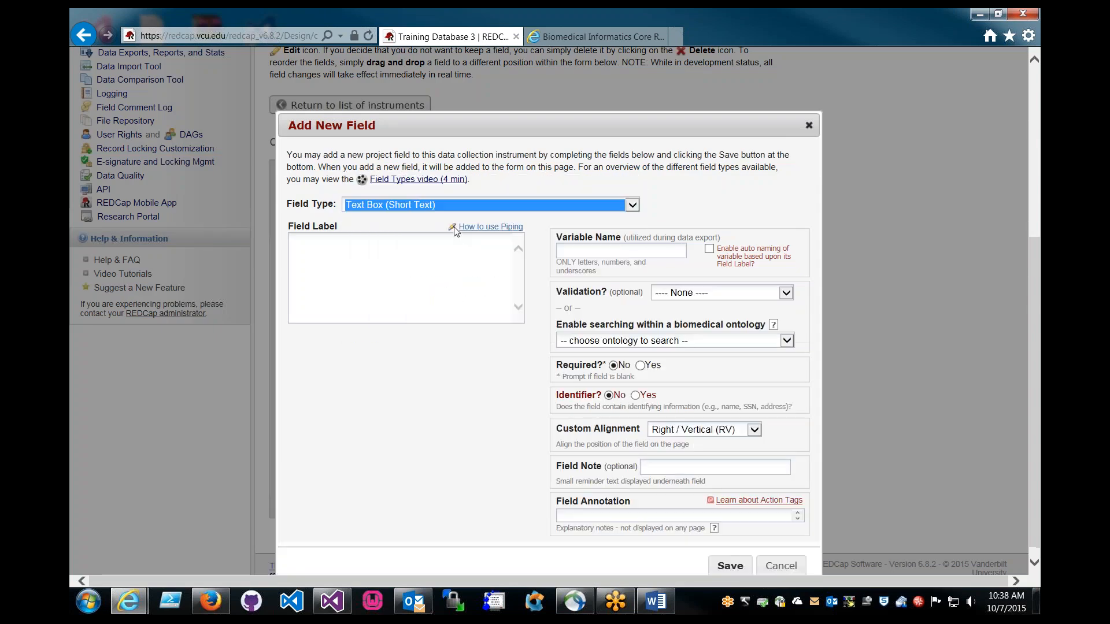
left_click(455, 282)
type("Oc")
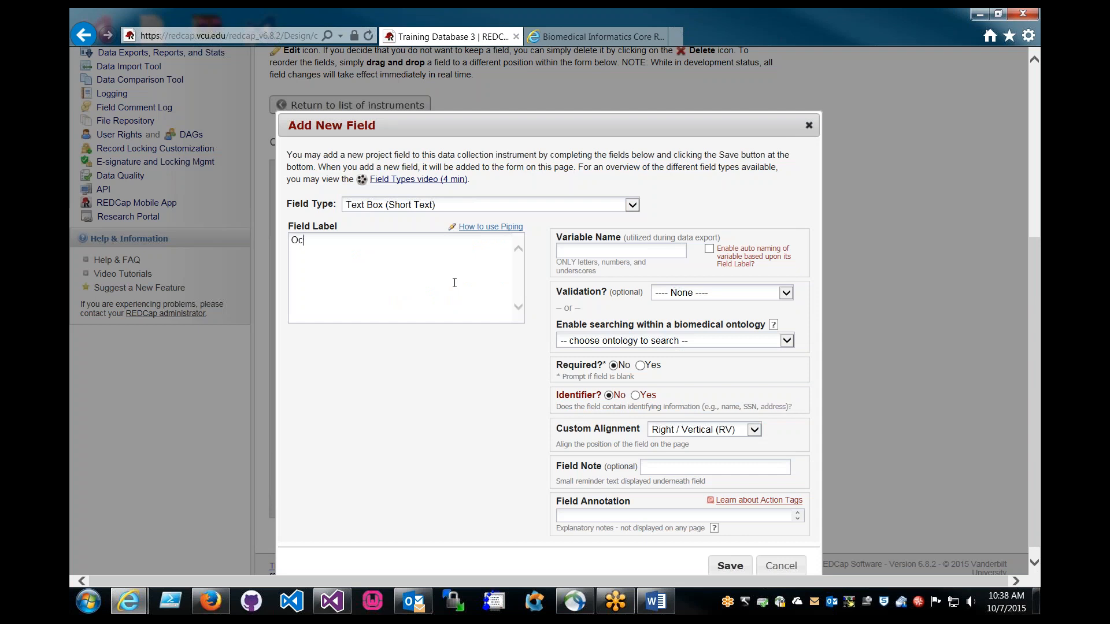
type("cupationoccupation")
left_click(730, 566)
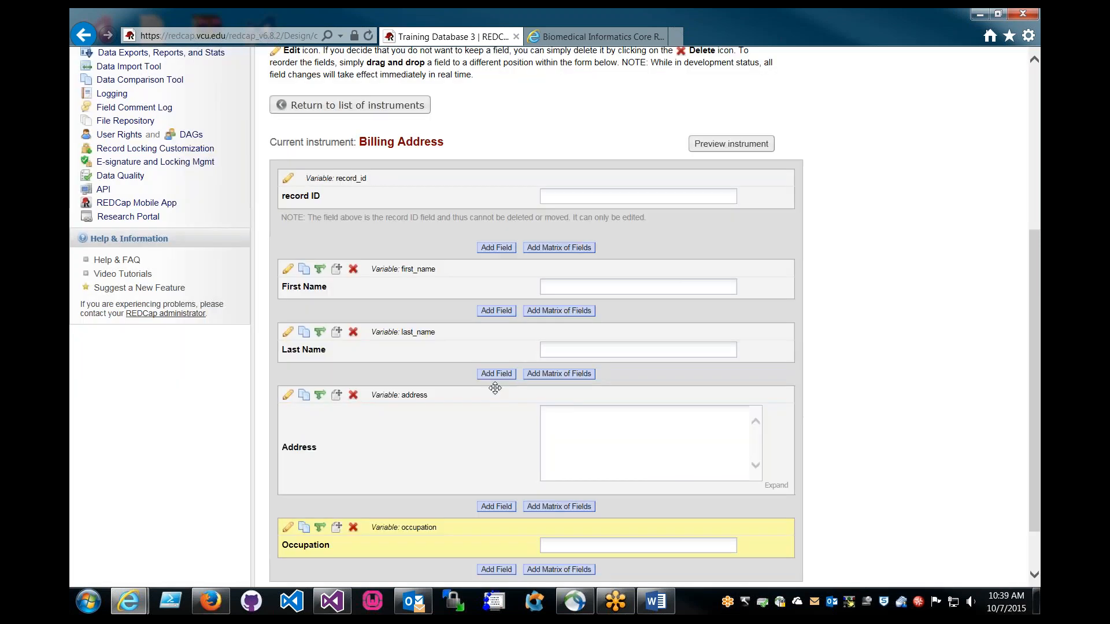
Add a "Phone Number" text field below Occupation with variable name phone_number and Phone (North America) validation.
left_click(497, 506)
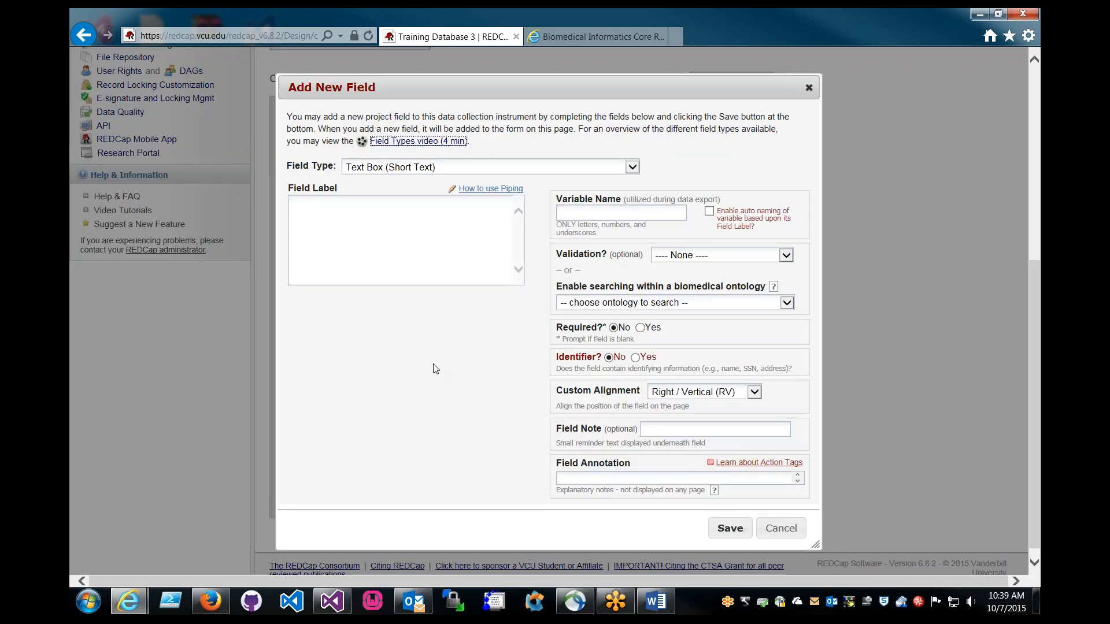
type("Phone N")
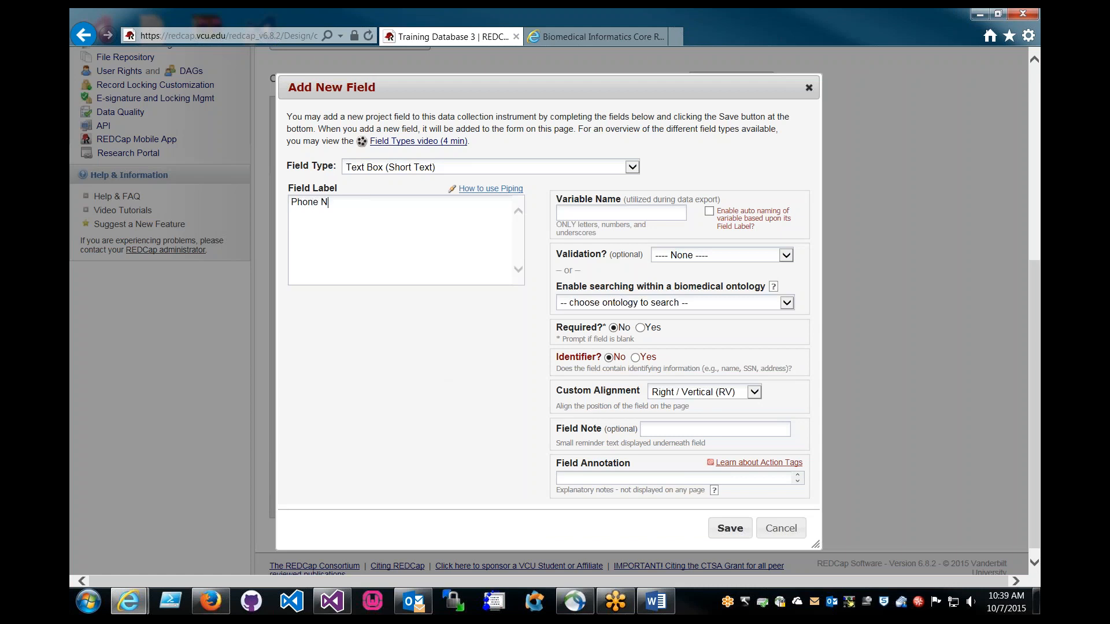
type("umber")
key("Tab")
type("phone_number")
left_click(714, 255)
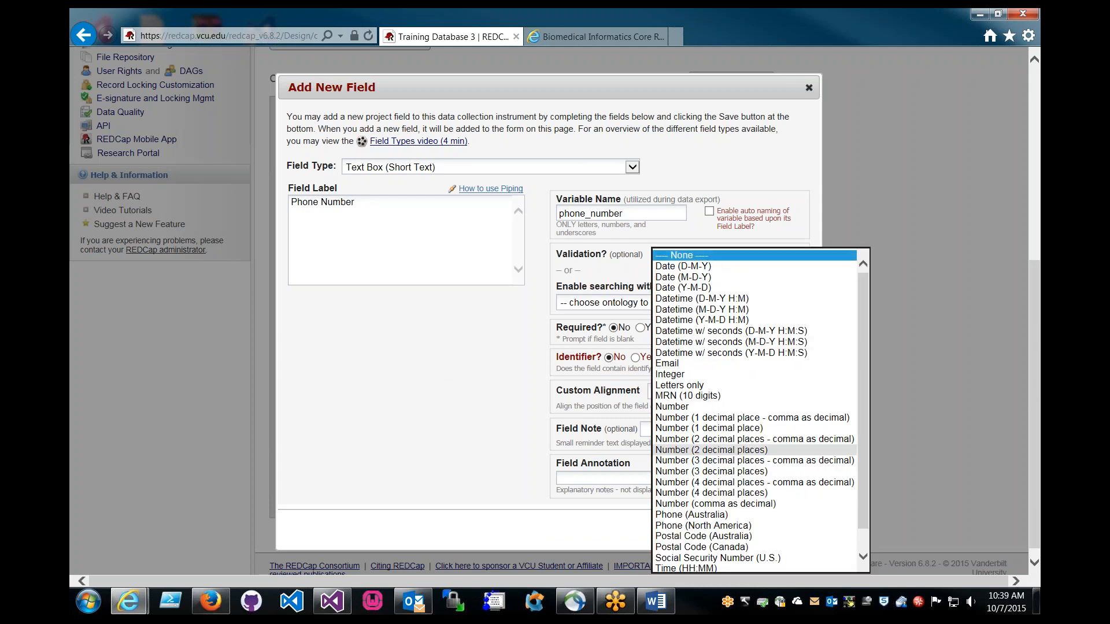
left_click(723, 526)
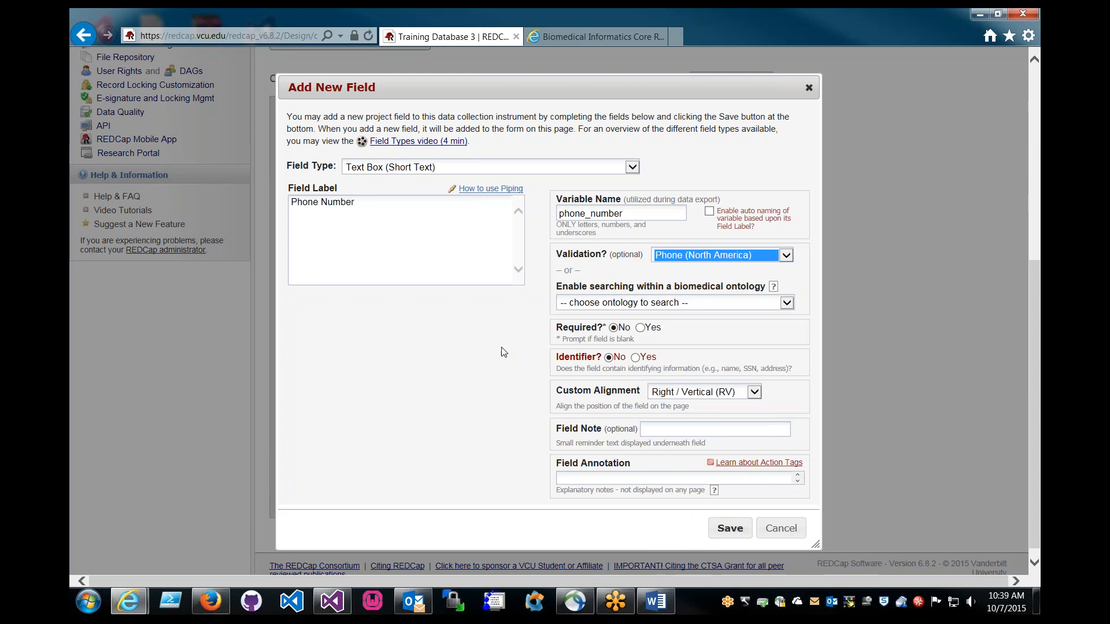
left_click(729, 529)
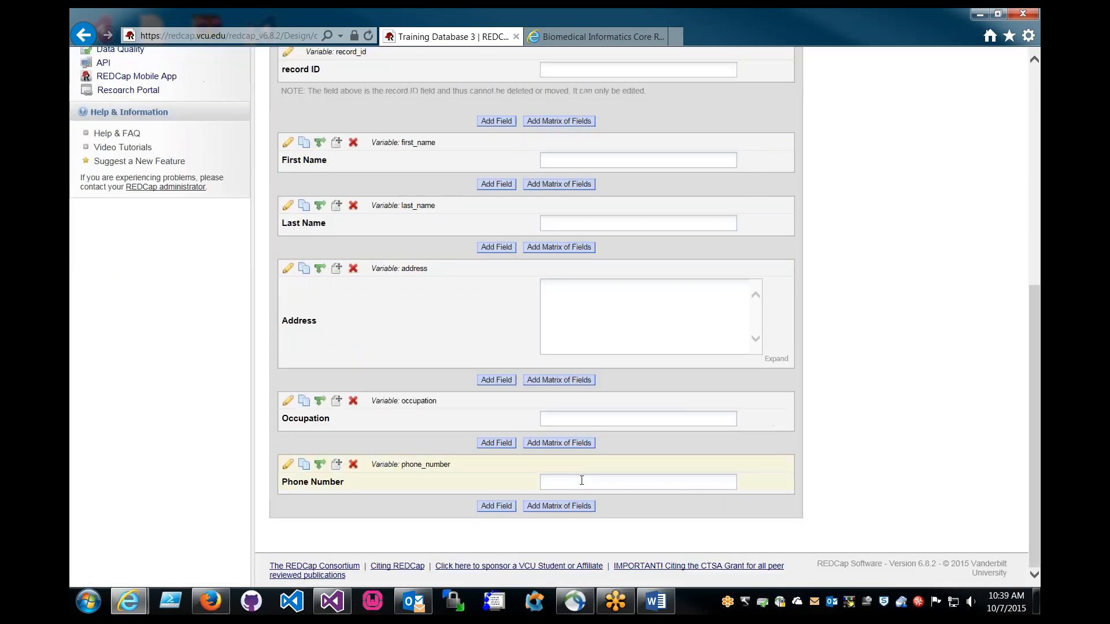
Start a new field below Phone Number with the label "Is VCU the best?" and variable name question.
left_click(496, 506)
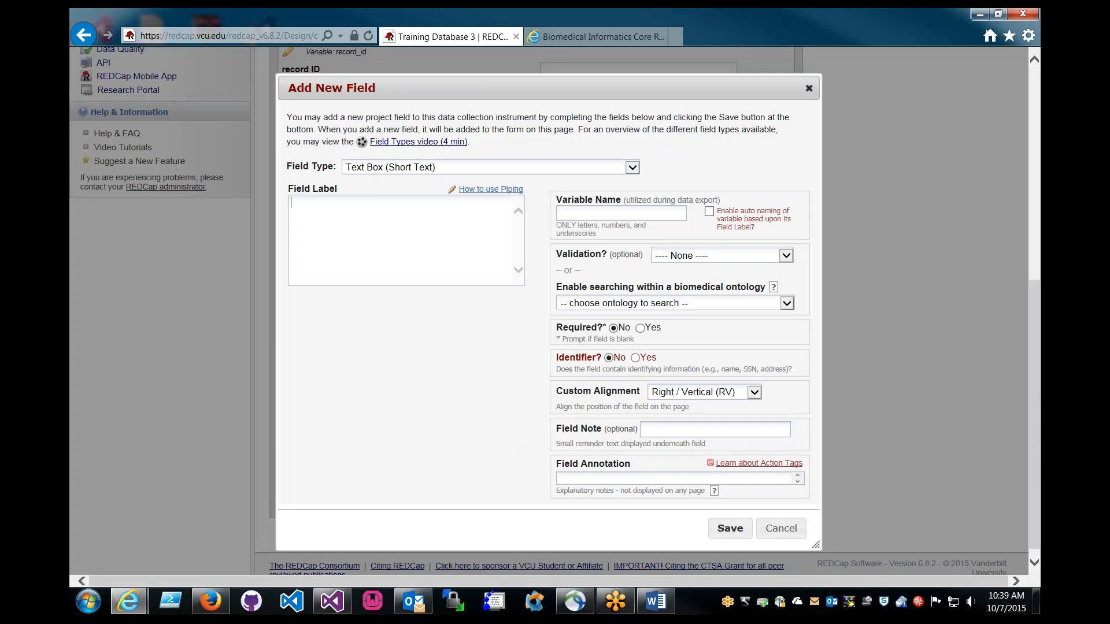
type("Q")
key("BackSpace")
type("Is V")
type("CU the best")
type("question")
Make the question field Multiple Choice - Radio Buttons (Single Answer) with choices "1, Yes" and "0, No", and save it.
left_click(544, 171)
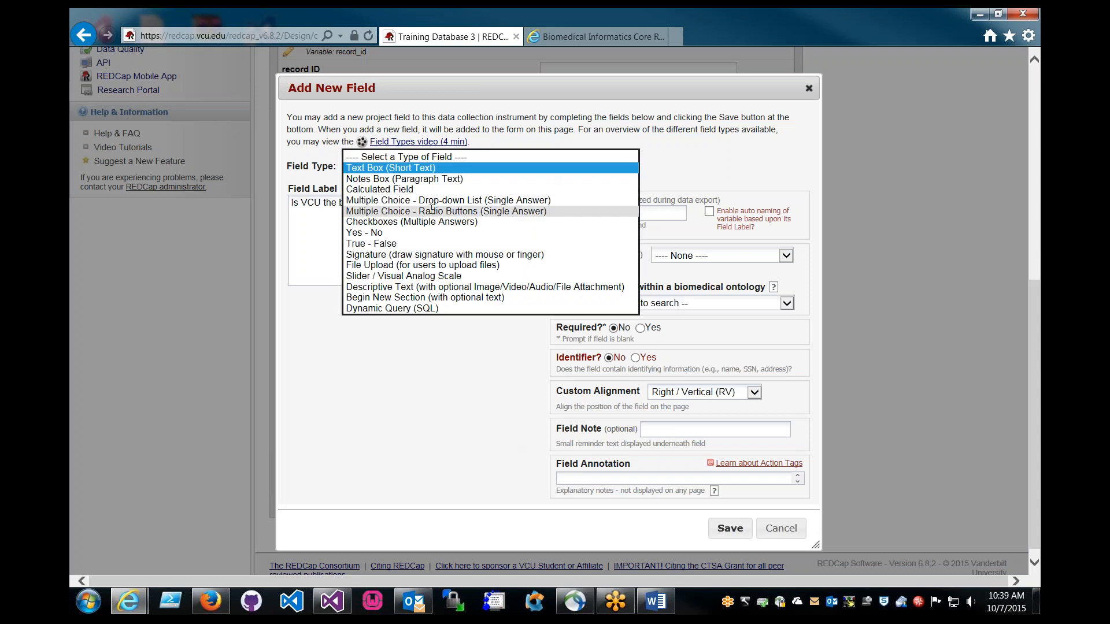
left_click(404, 211)
left_click(403, 347)
type("1, ")
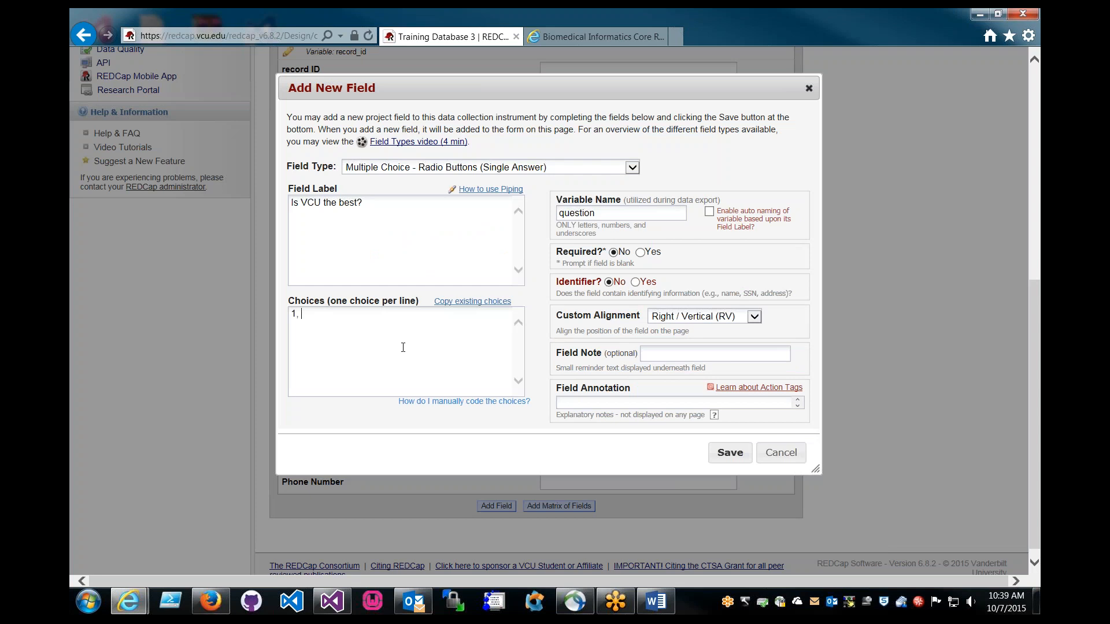
type("Yes")
type(" 0, No")
left_click_drag(363, 371, 229, 280)
left_click(467, 174)
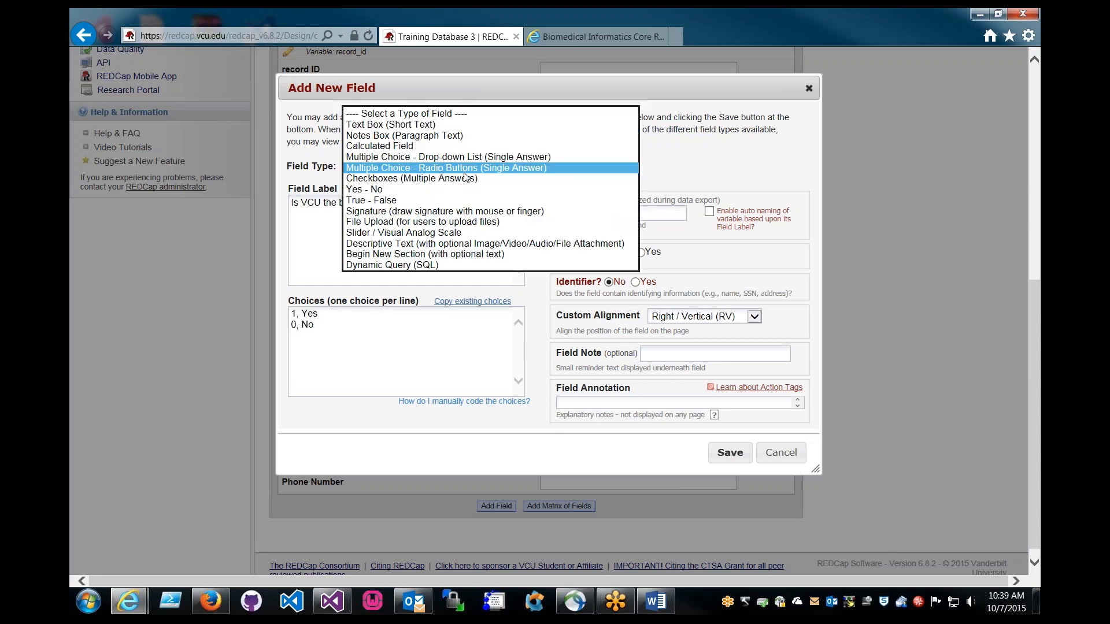
left_click(425, 167)
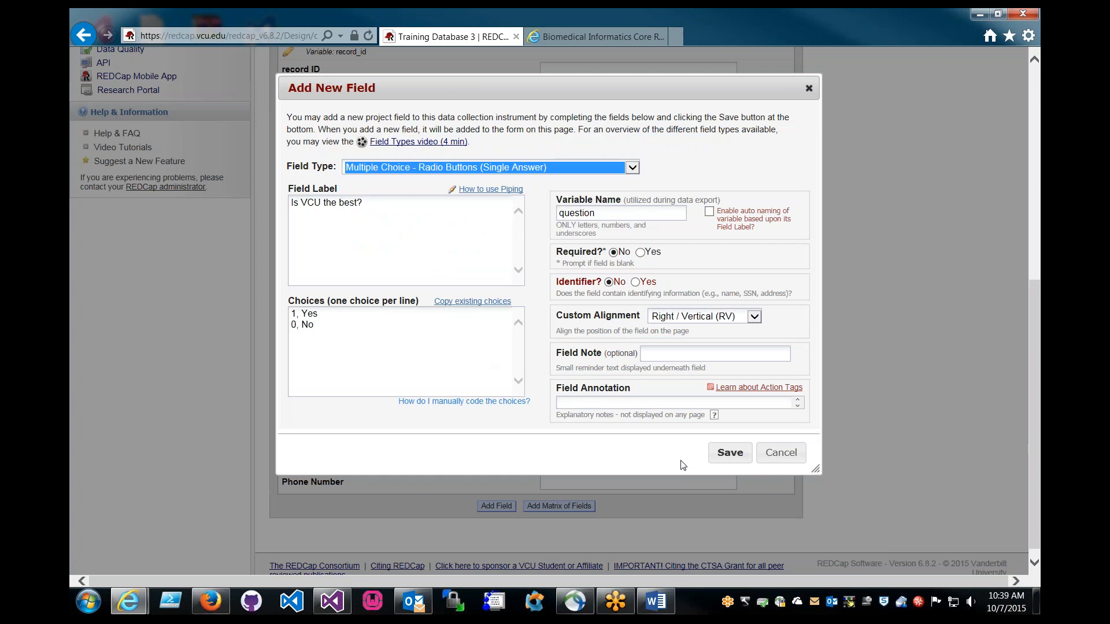
left_click(627, 450)
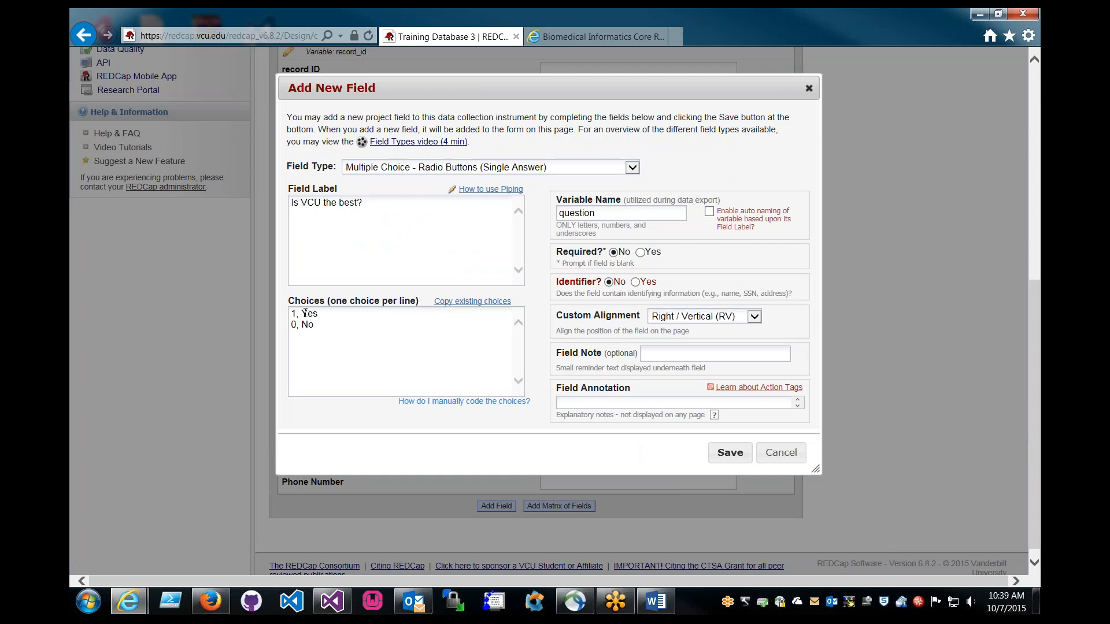
left_click_drag(296, 314, 281, 311)
left_click(304, 316)
left_click(729, 455)
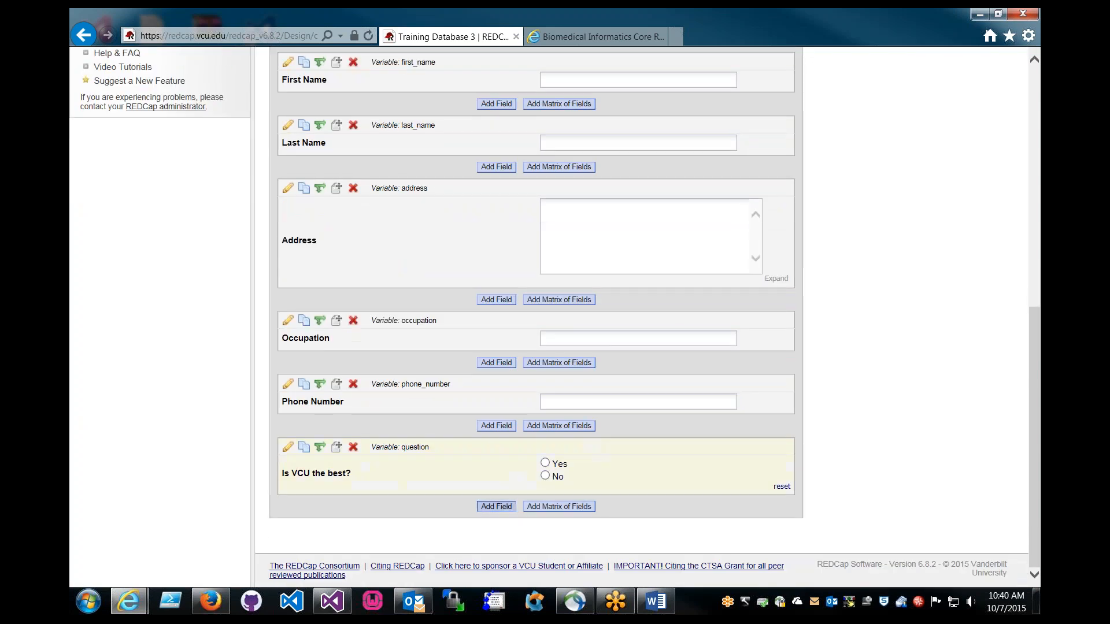
Add a Notes Box (Paragraph Text) field labelled "If yes, why?" with variable name q1 below the VCU question.
left_click(497, 507)
left_click(442, 209)
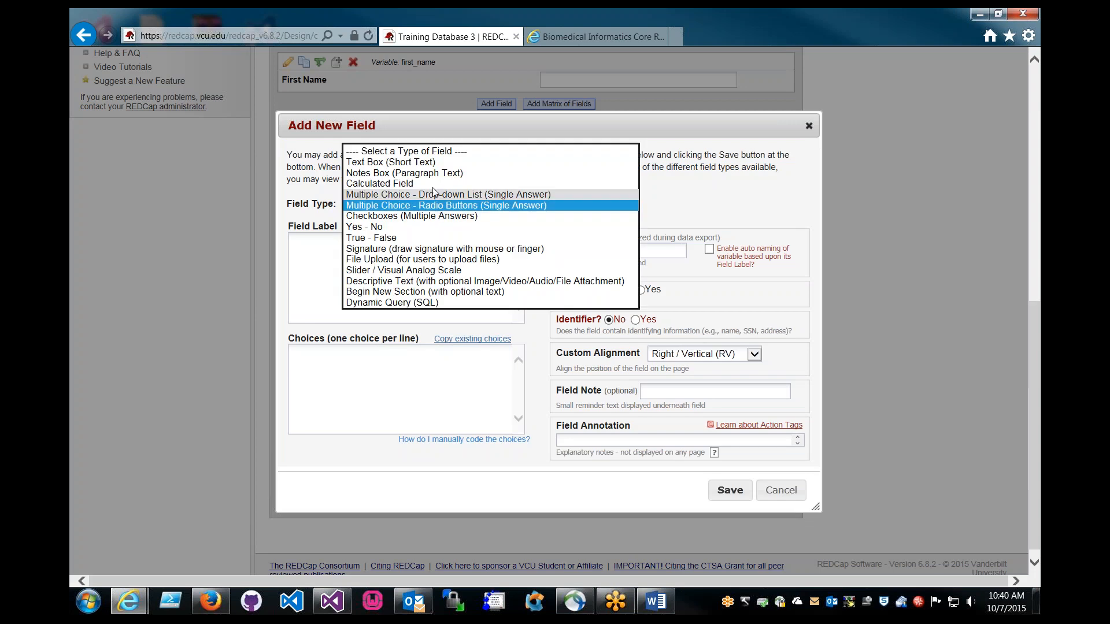
left_click(416, 173)
left_click(415, 255)
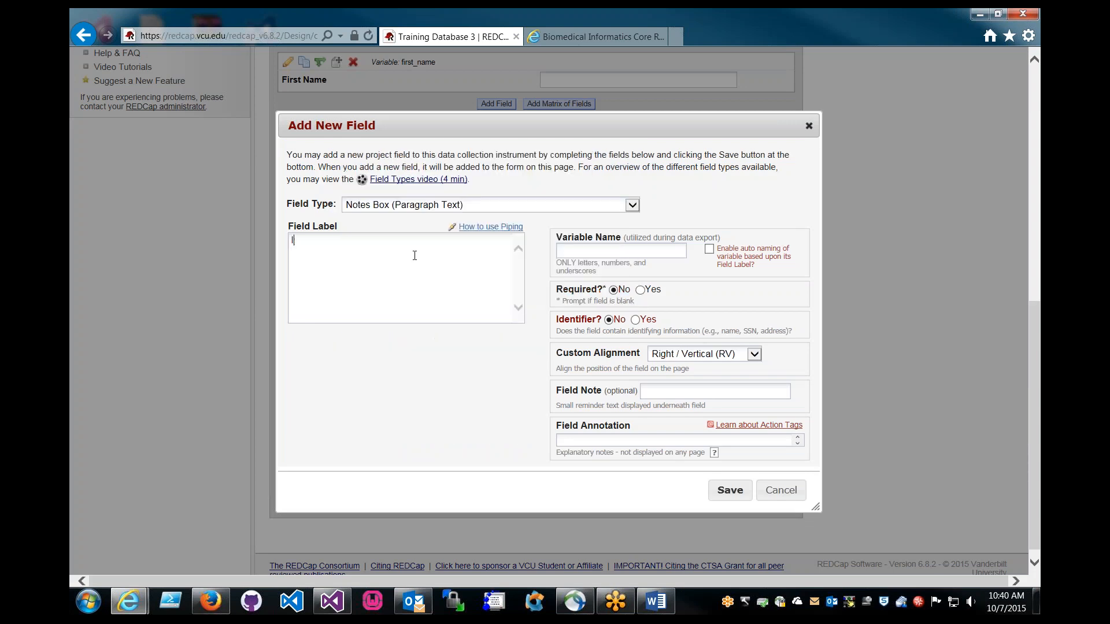
type("If yes, why?")
type("q-")
type("1")
key("Left")
key("BackSpace")
left_click(738, 486)
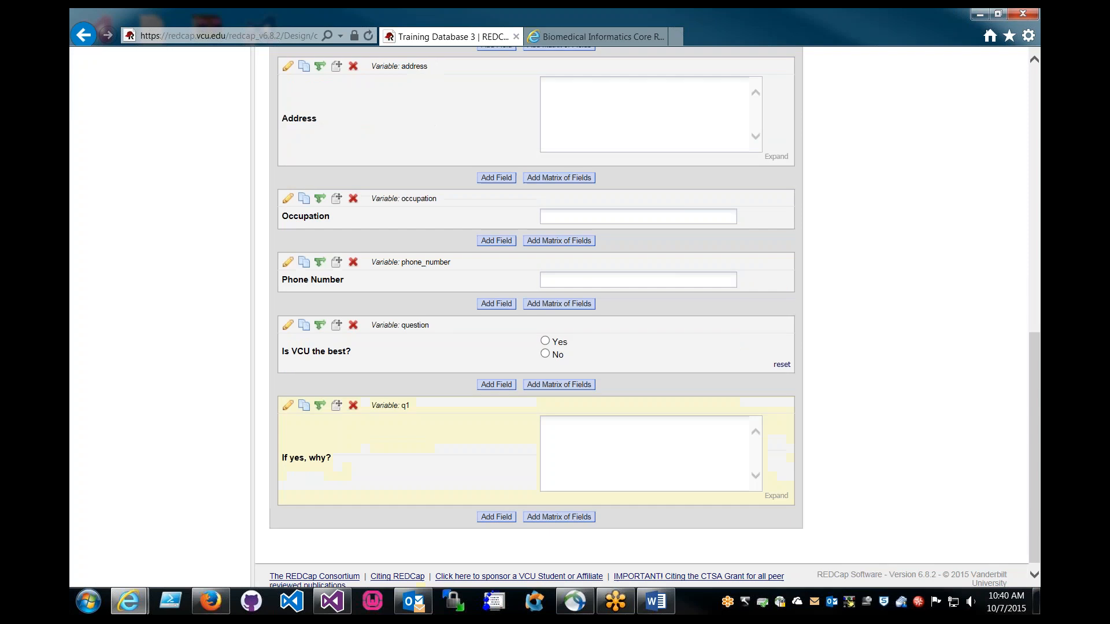
Add branching logic to the q1 field so it shows only if question = Yes (1), and save it.
left_click(325, 399)
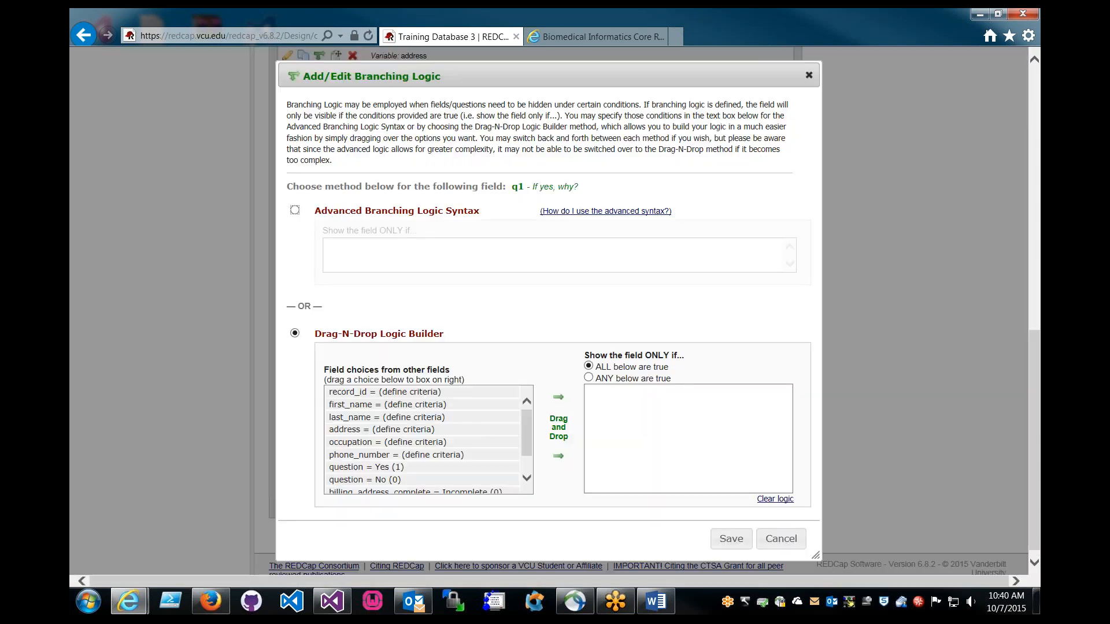
scroll(394, 440, "down", 1)
left_click_drag(393, 441, 727, 443)
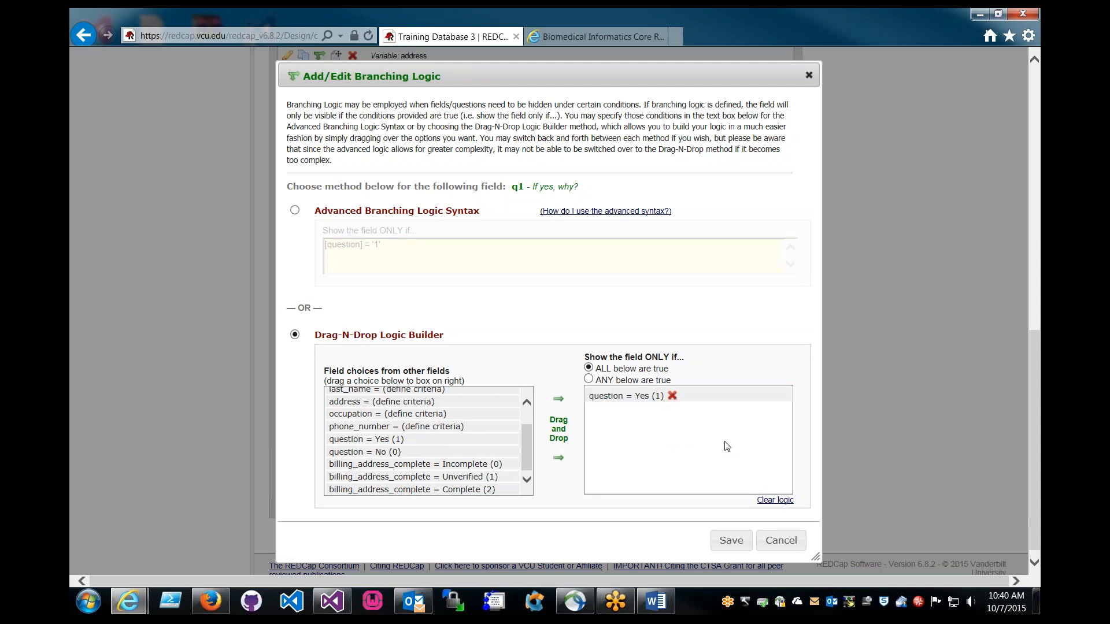
left_click(731, 540)
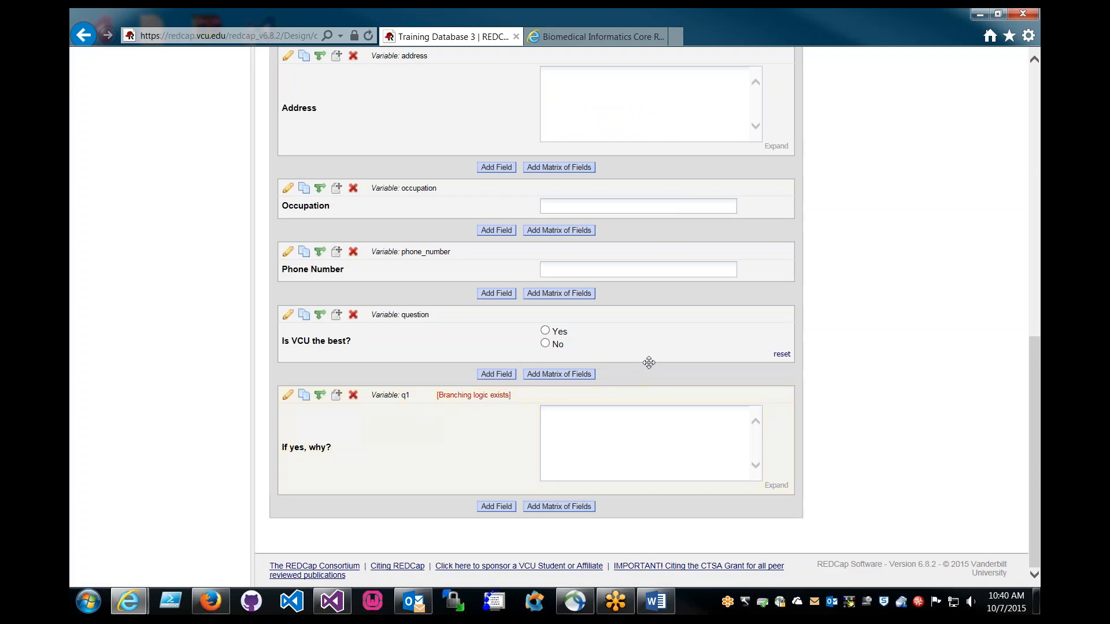
Review the Billing Address instrument's name and its full list of fields from record ID to "If yes, why?".
scroll(649, 363, "up", 8)
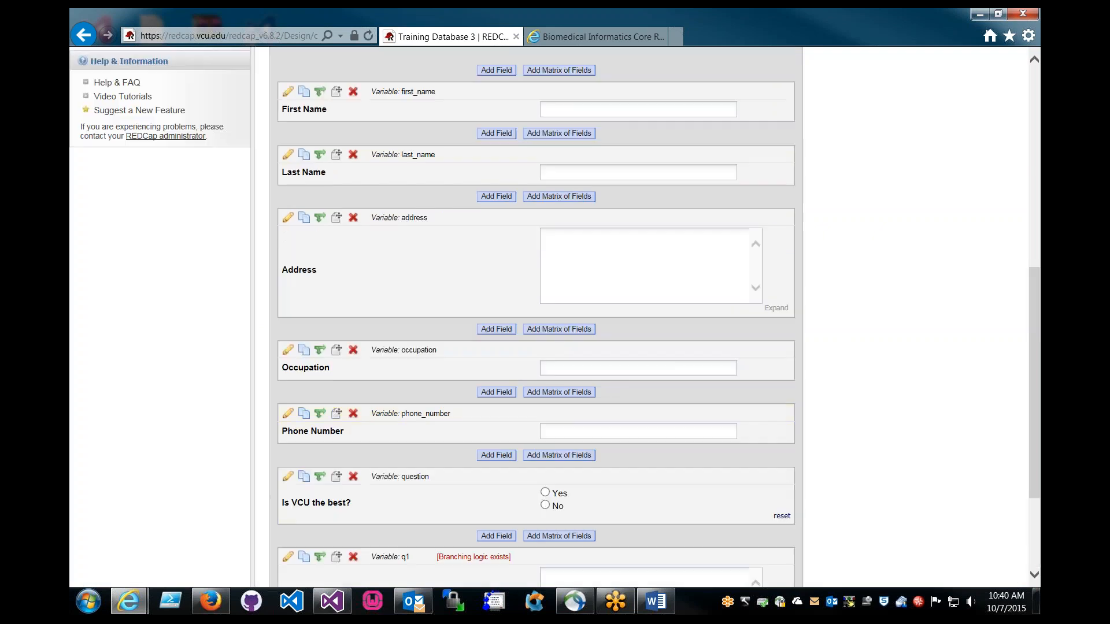
scroll(649, 376, "down", 8)
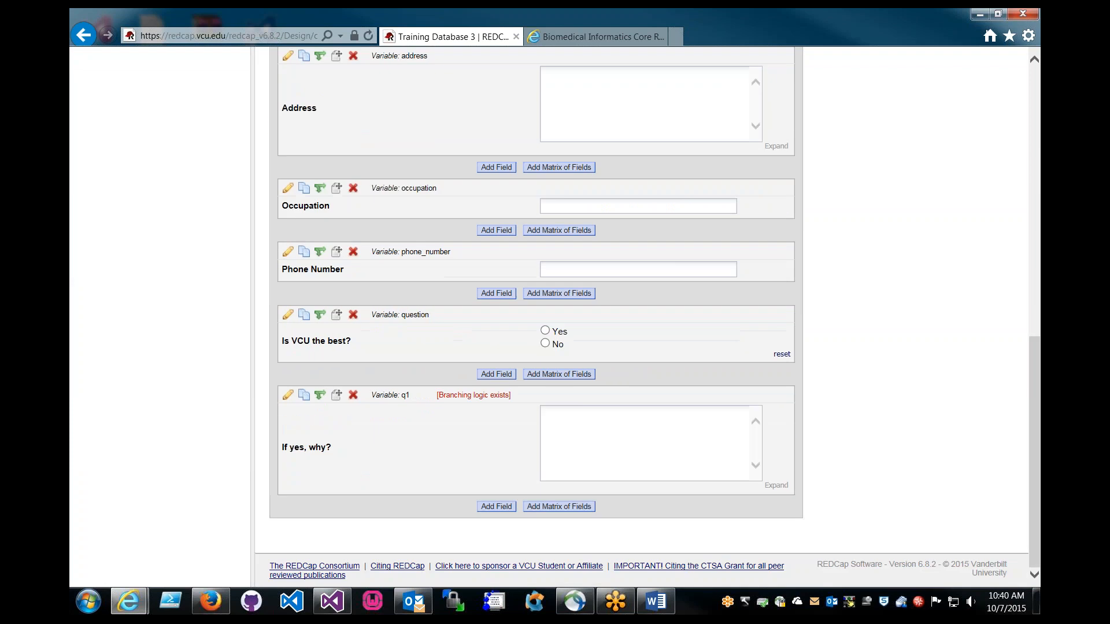
scroll(640, 371, "up", 5)
scroll(555, 318, "up", 3)
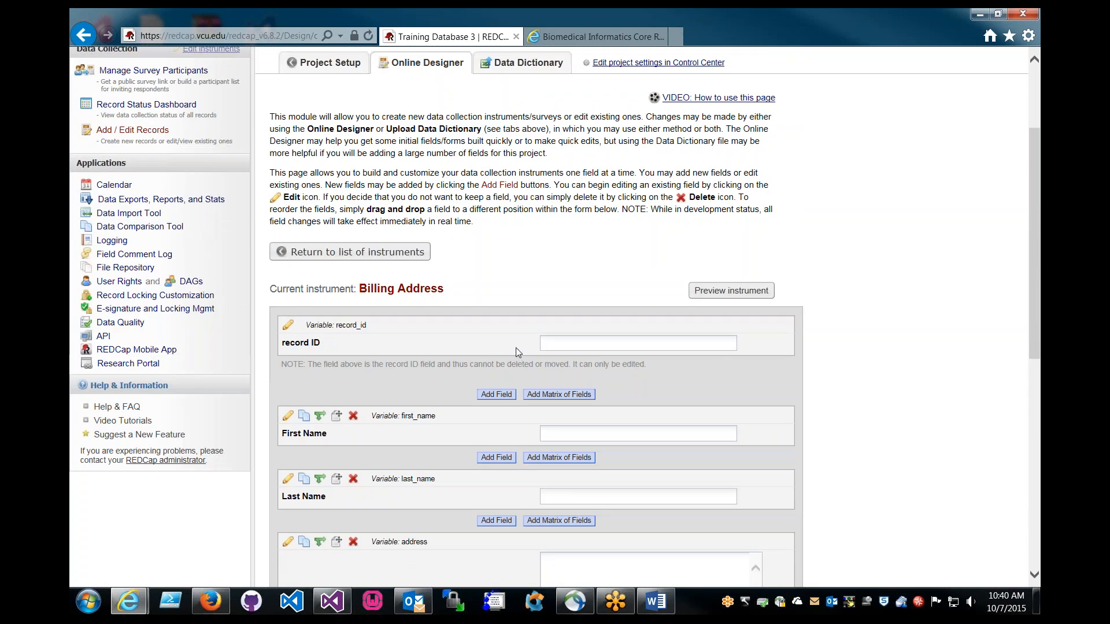
scroll(514, 345, "up", 2)
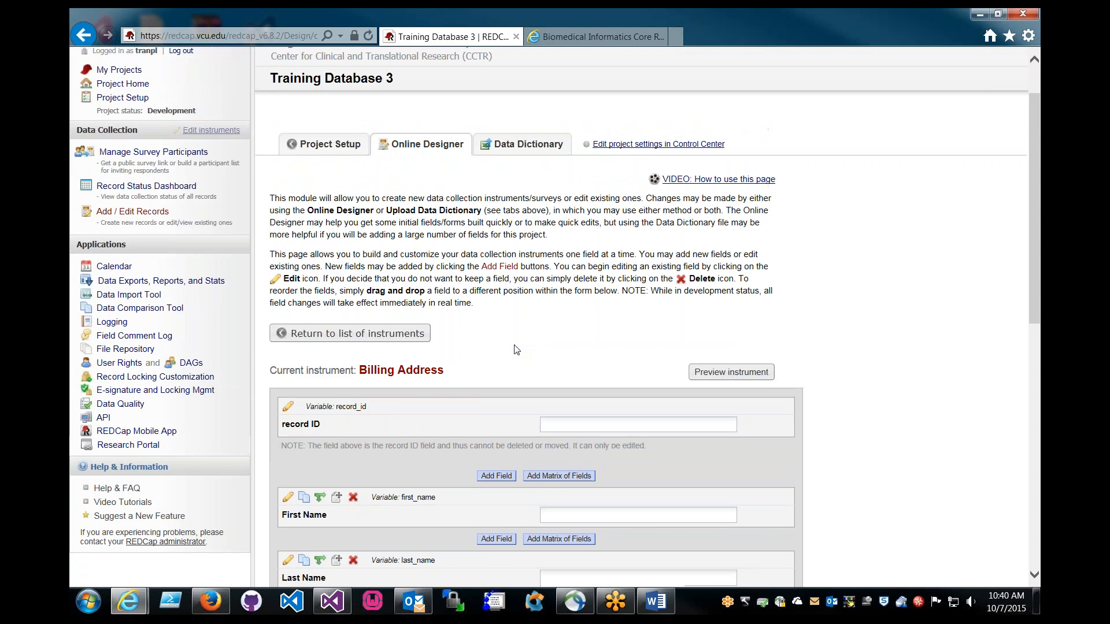
double_click(391, 372)
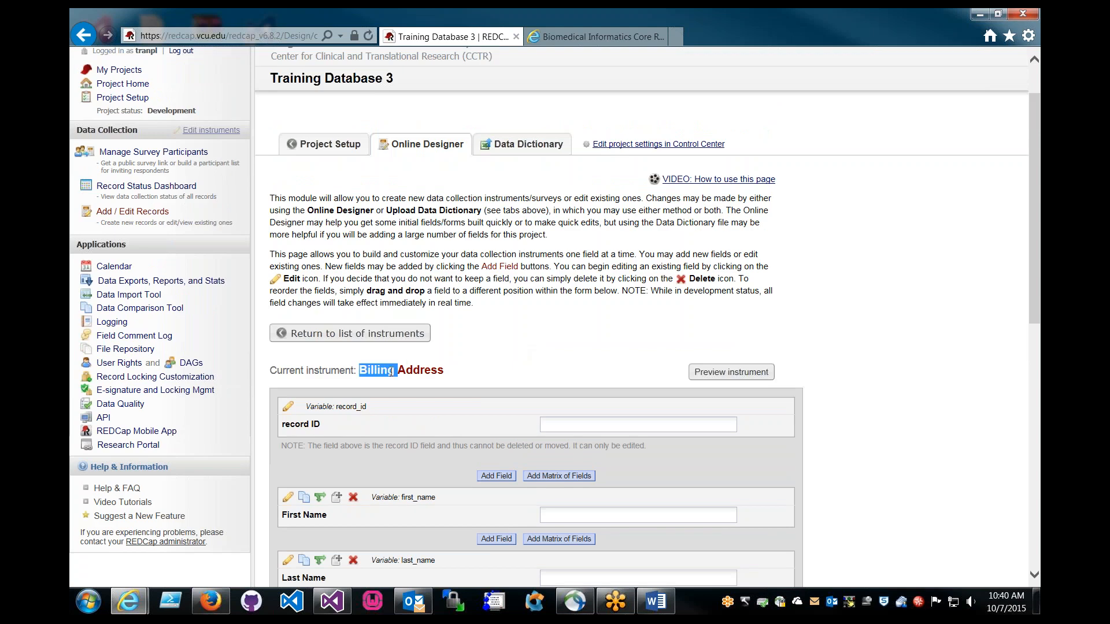
left_click(485, 373)
scroll(485, 373, "down", 5)
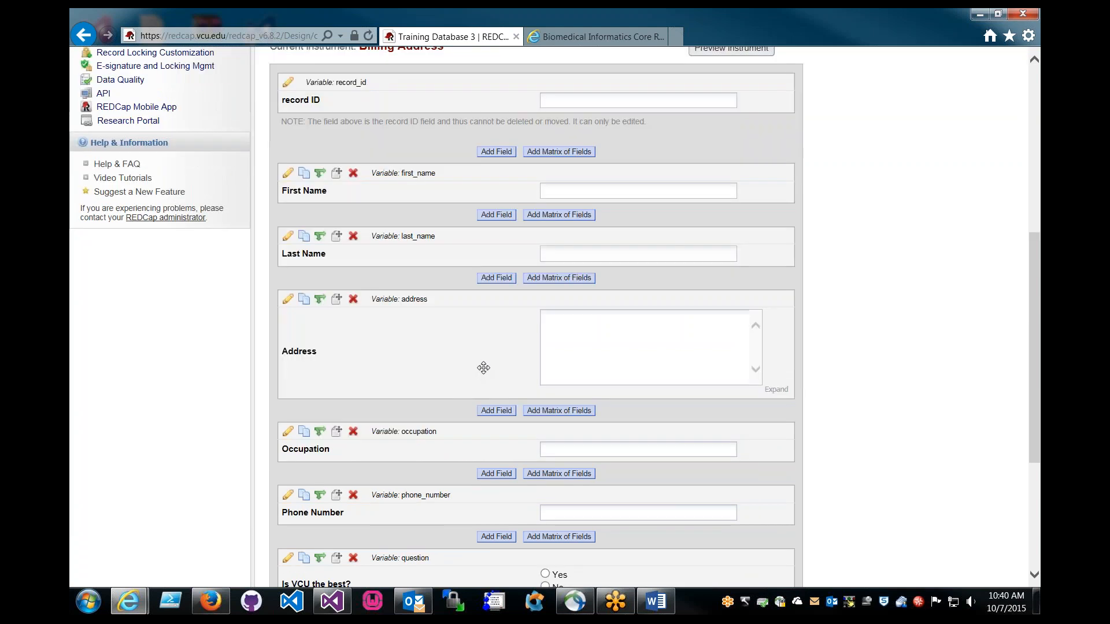
scroll(484, 368, "up", 6)
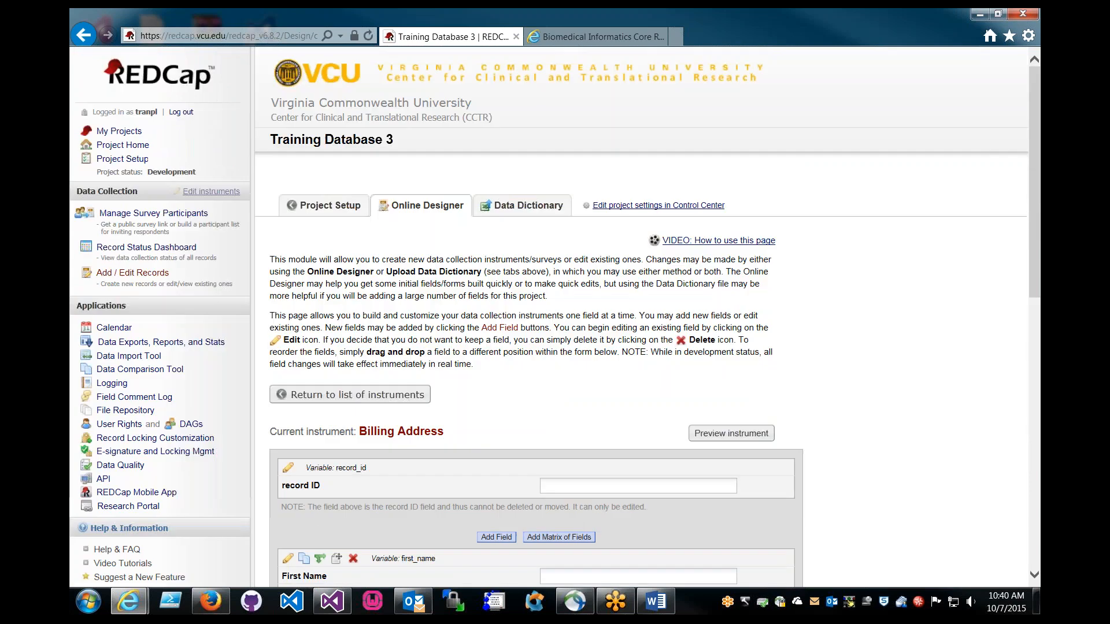
scroll(486, 368, "down", 3)
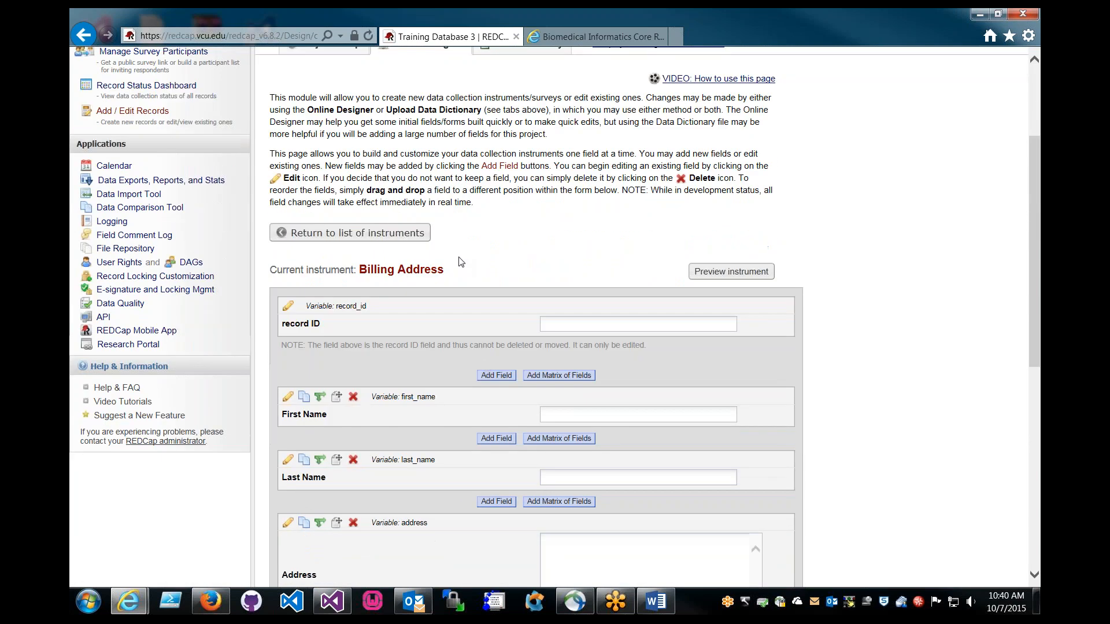
Return to the list of instruments and open the project's Data Dictionary page.
left_click(409, 239)
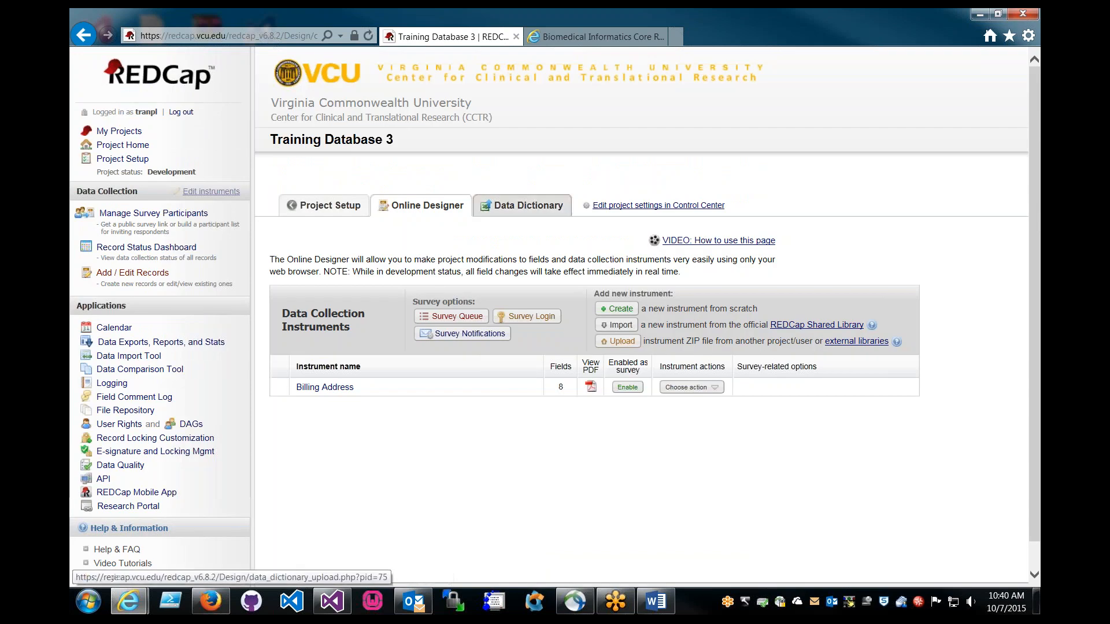
left_click(518, 207)
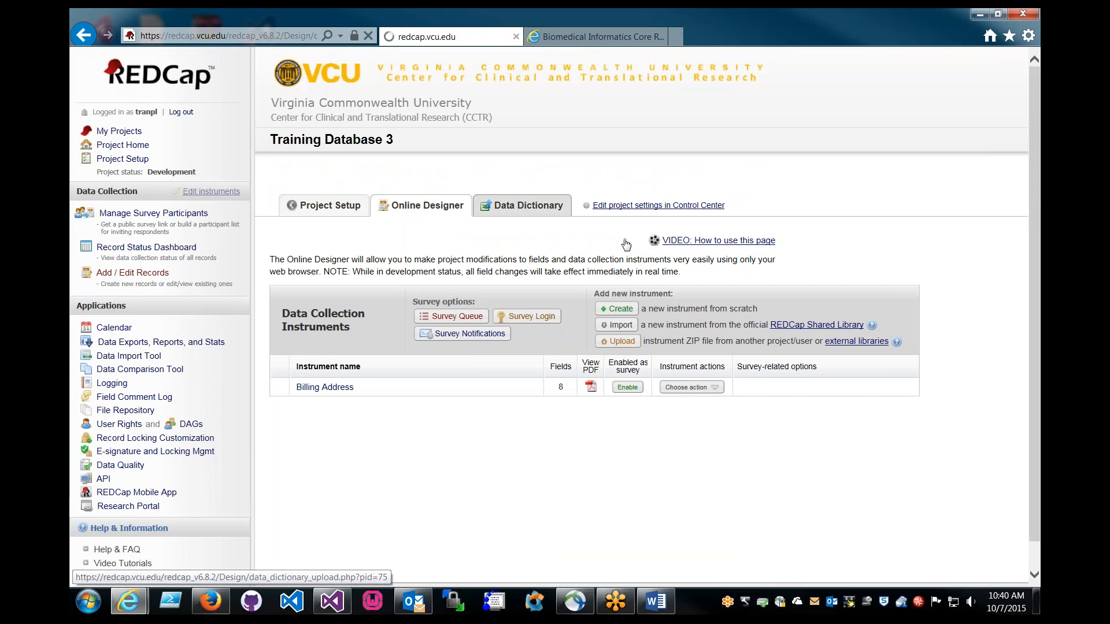
scroll(339, 492, "down", 3)
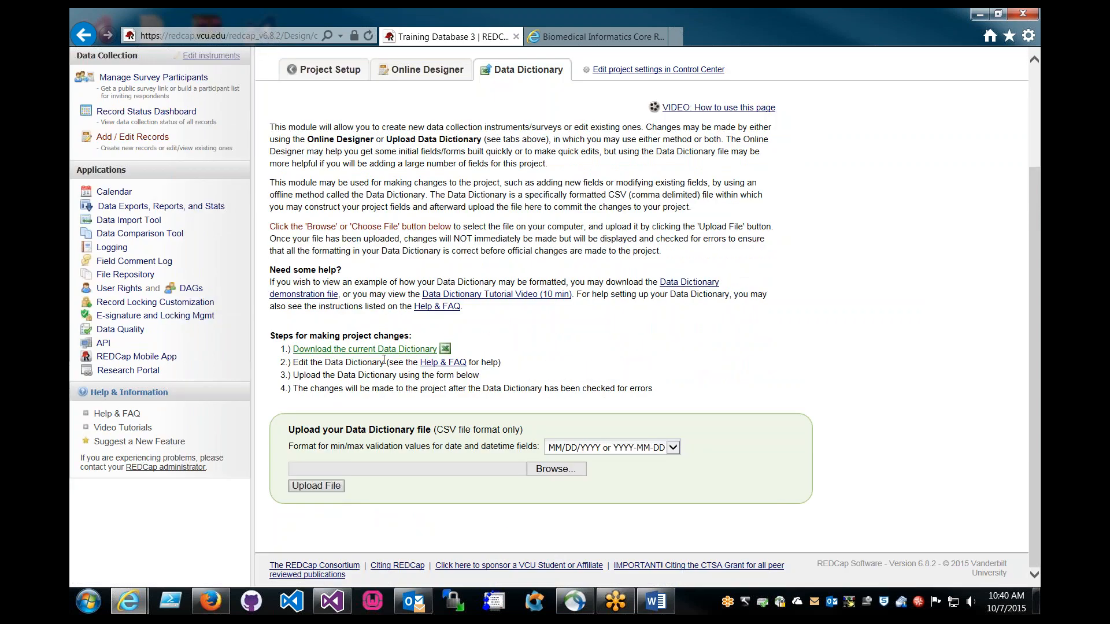
Go back through the Online Designer to Project Setup and reopen the Data Dictionary page from its instrument design section.
left_click(426, 70)
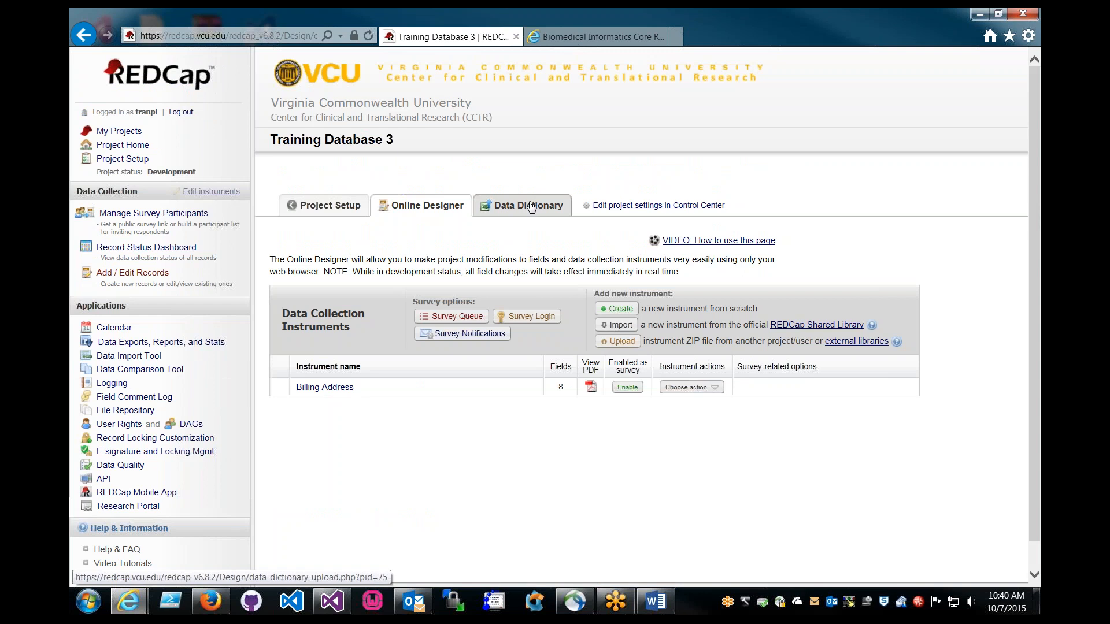
left_click(341, 210)
scroll(530, 312, "down", 4)
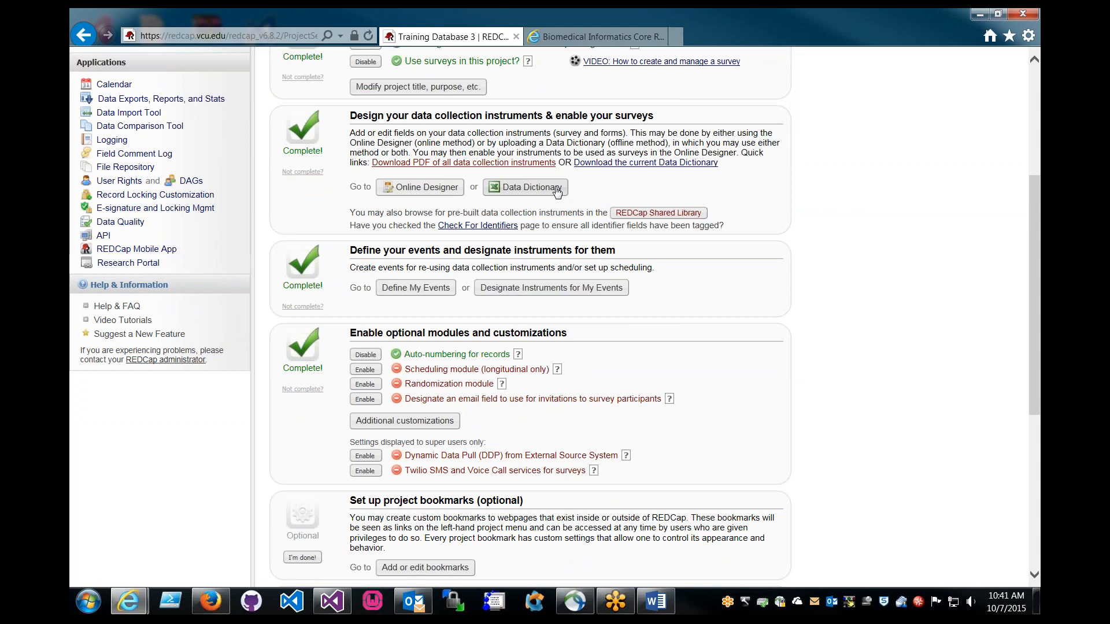
scroll(557, 192, "up", 3)
left_click(540, 362)
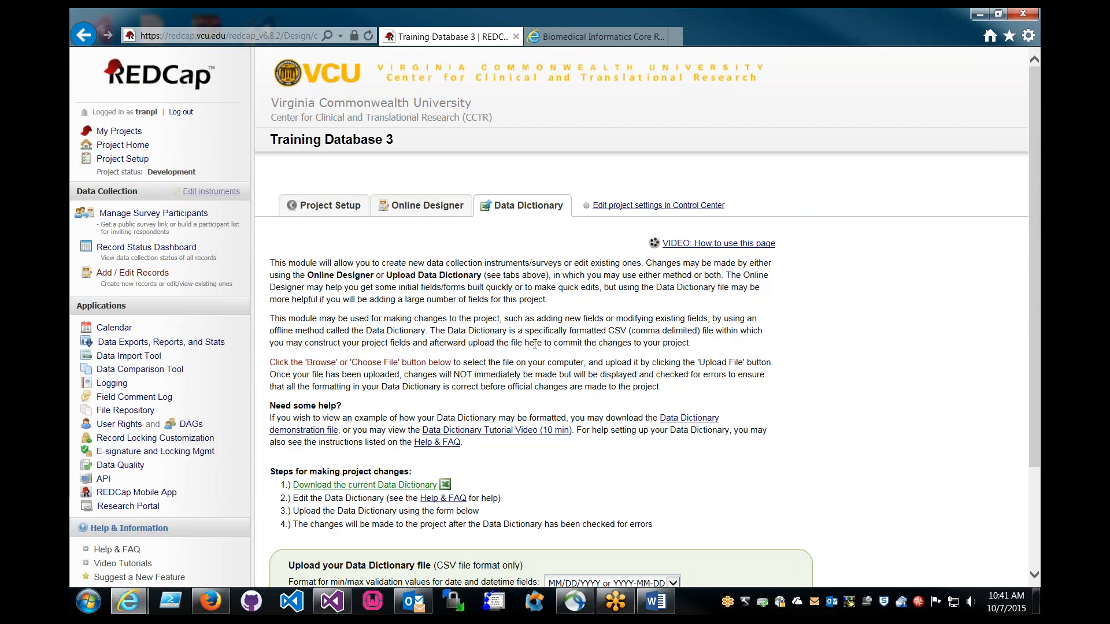
Download the current data dictionary, agreeing to the terms of use, and save TrainingDatabase3_DataDictionary_2015-10-07 to the Desktop as a CSV file.
scroll(534, 344, "down", 3)
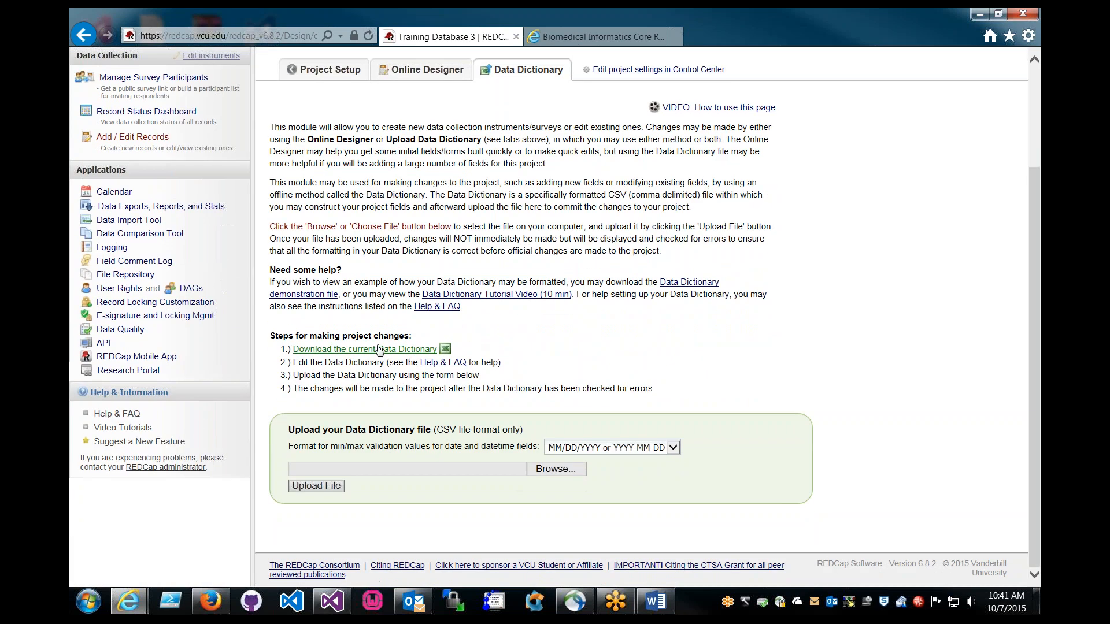
left_click(379, 351)
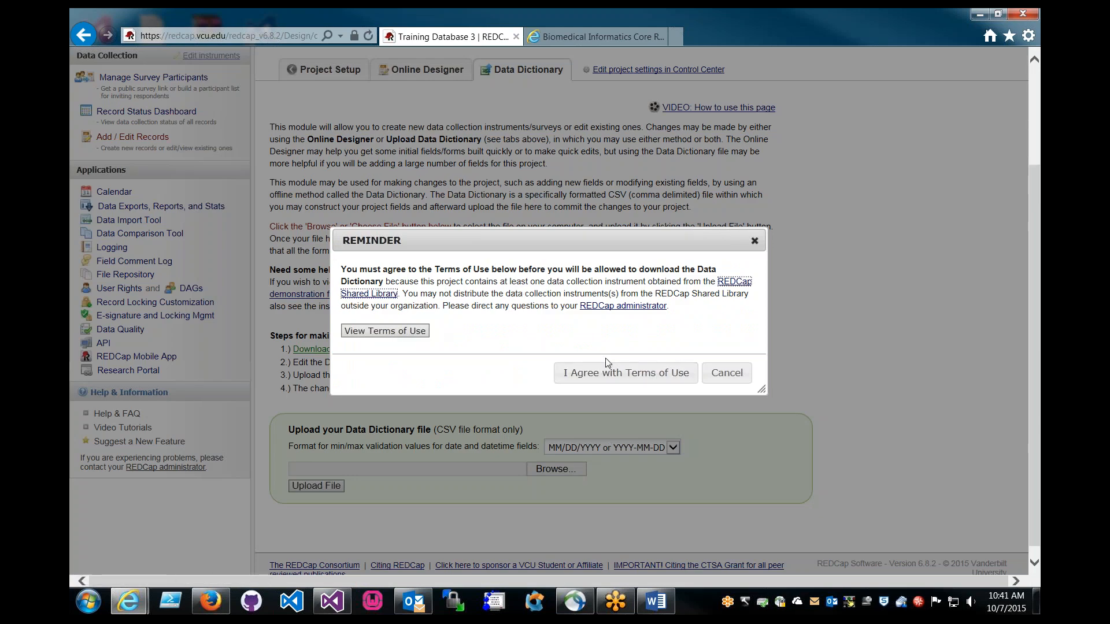
left_click(607, 373)
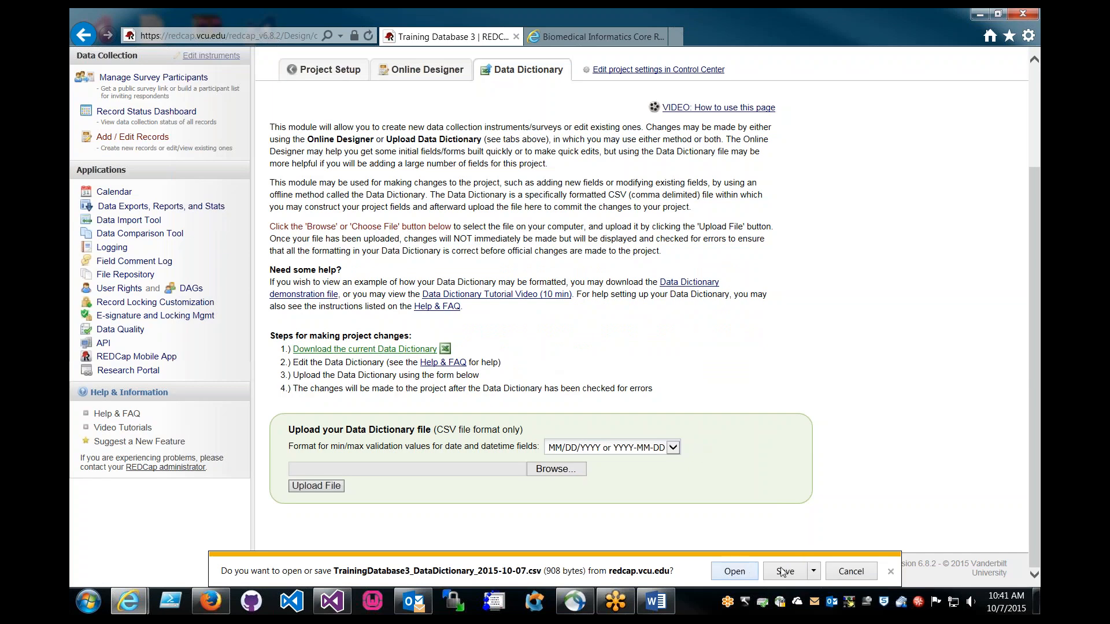
left_click(813, 573)
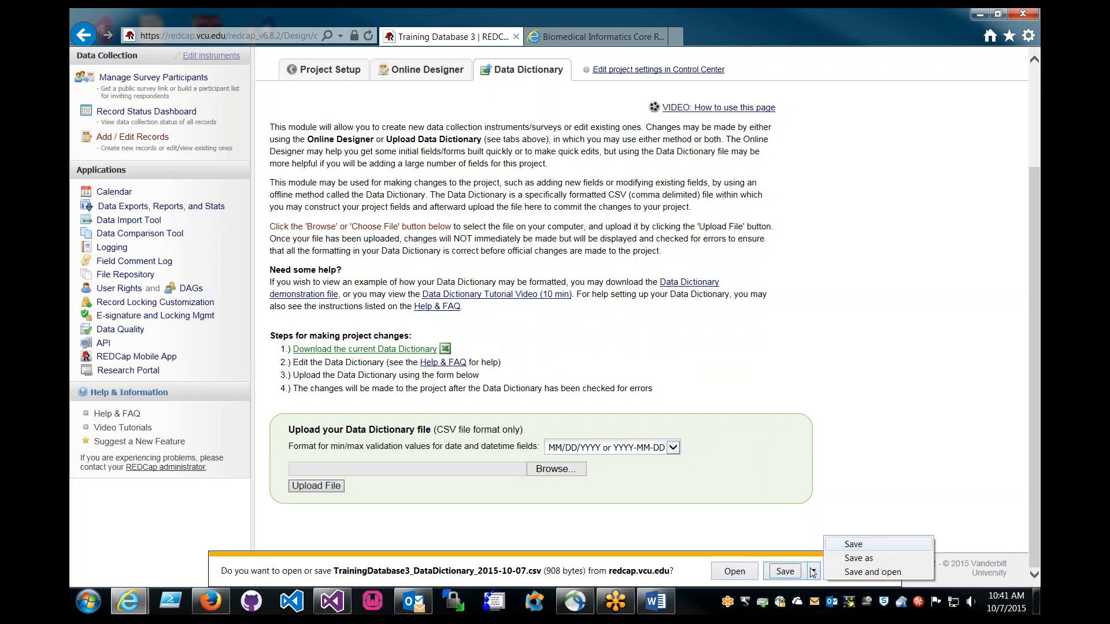
left_click(838, 561)
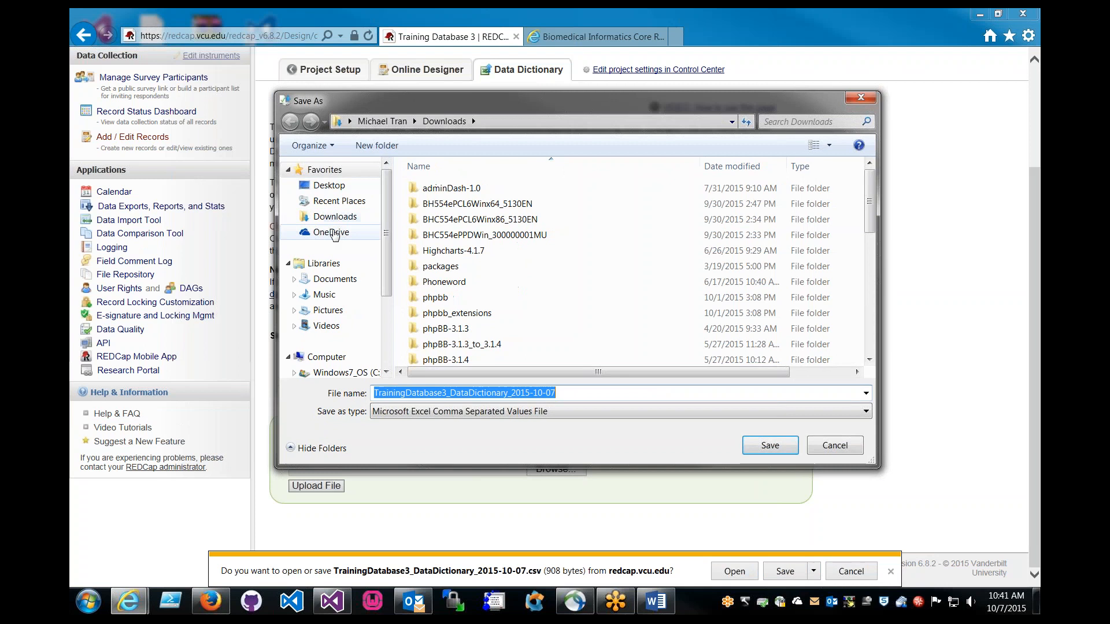
left_click(329, 185)
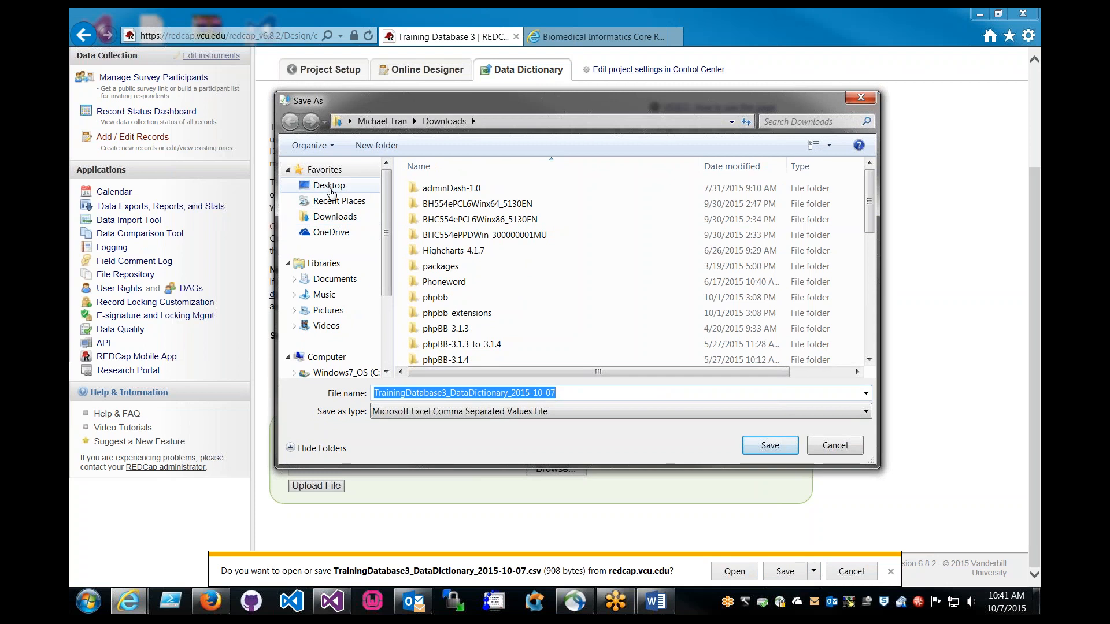
left_click(779, 441)
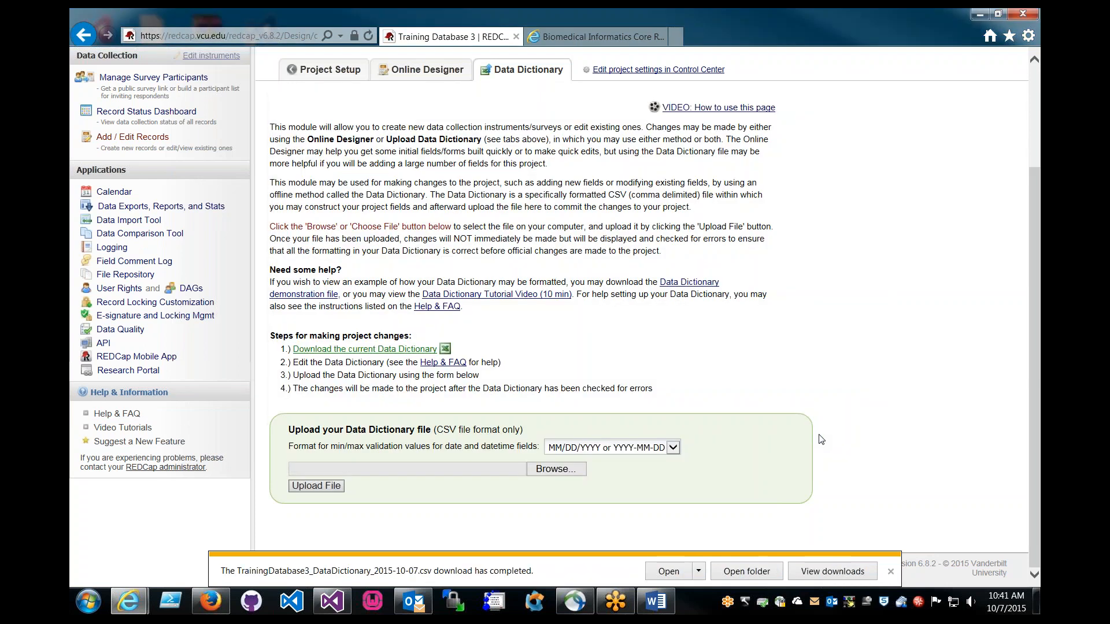
Open the downloaded data dictionary in Excel and autofit all columns to their contents.
left_click(673, 566)
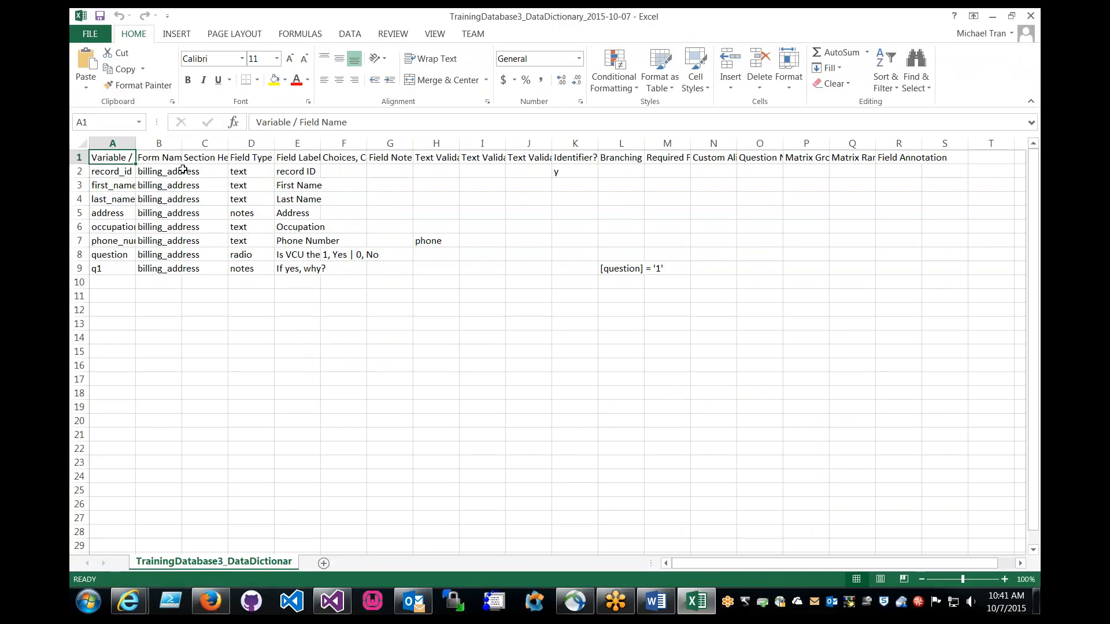
left_click_drag(136, 144, 957, 164)
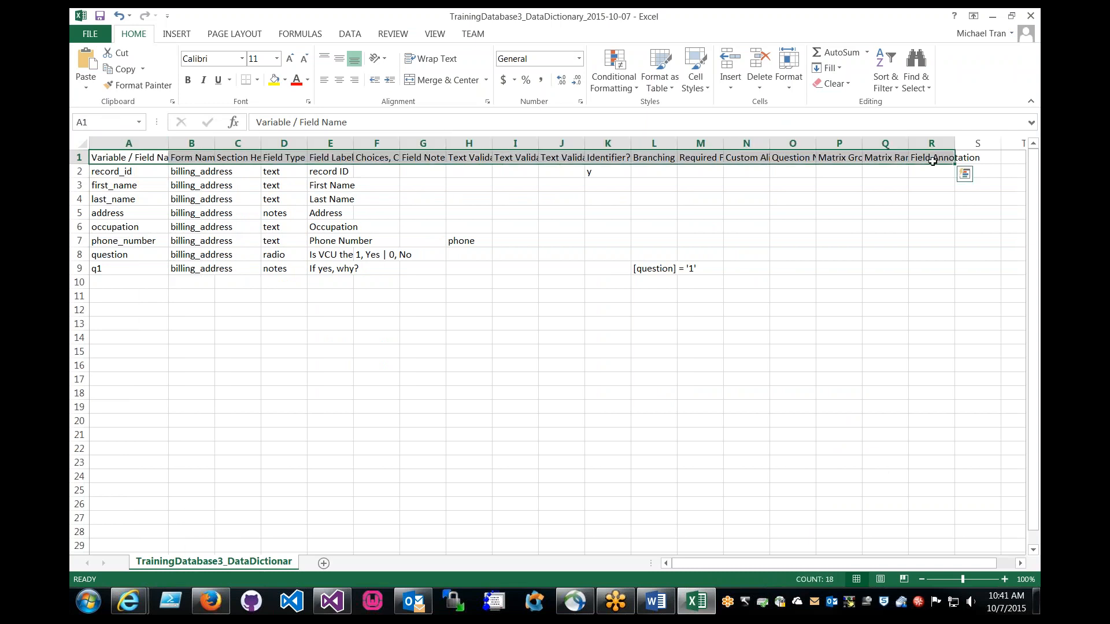
left_click(589, 229)
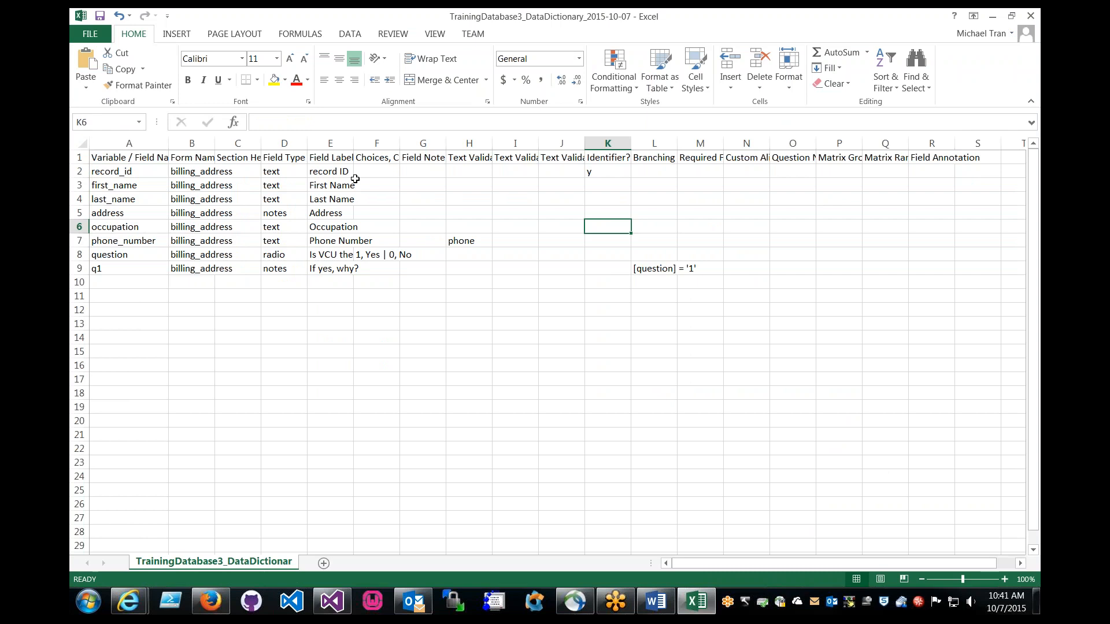
left_click(83, 143)
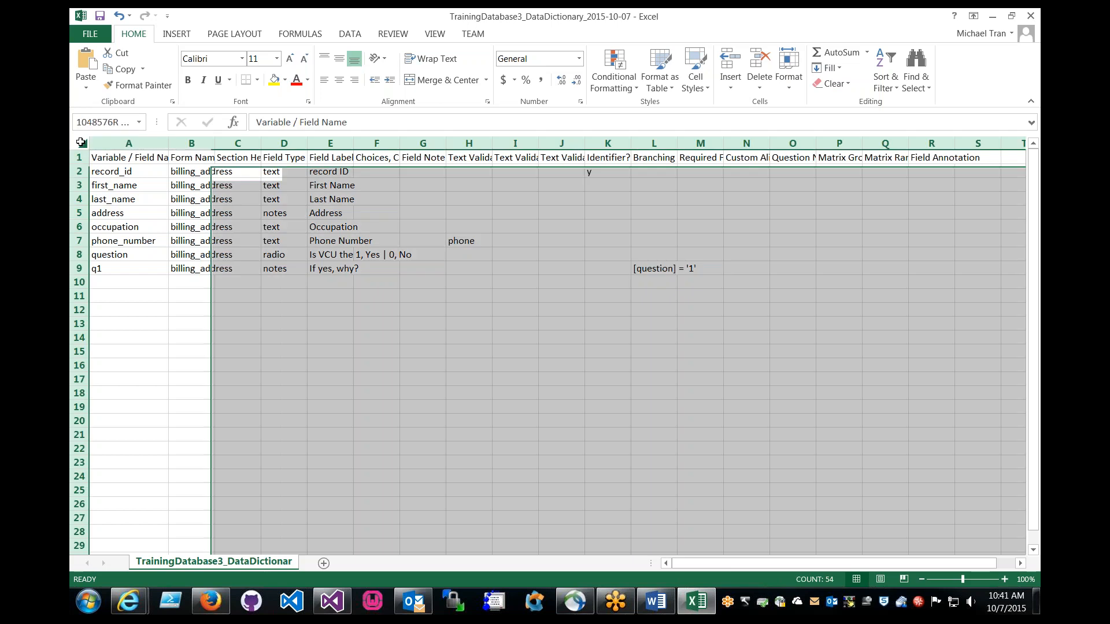
double_click(166, 142)
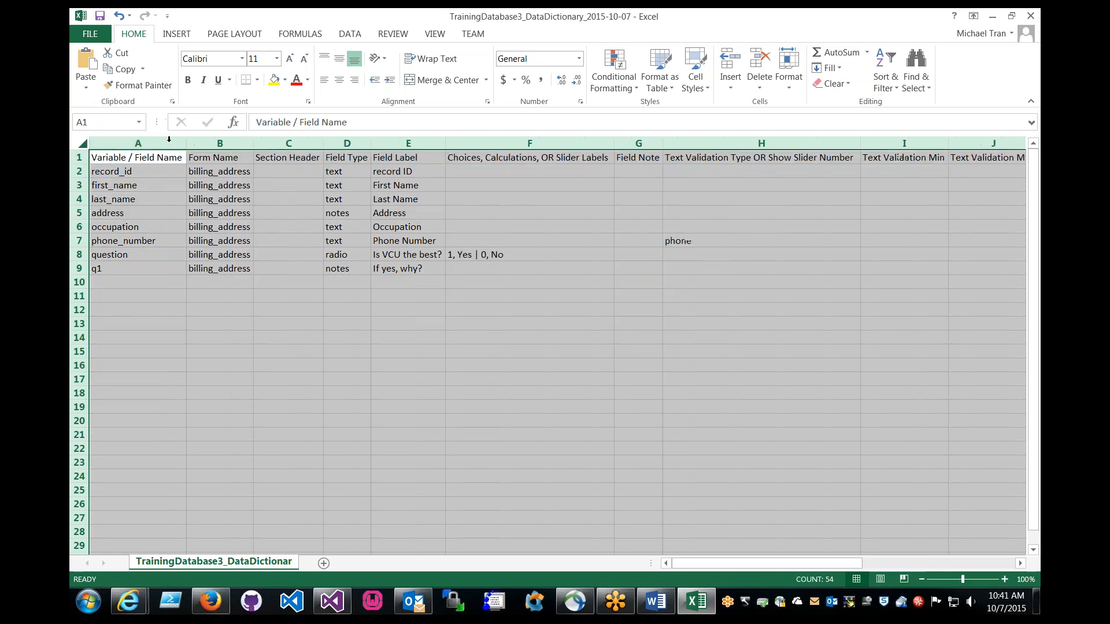
left_click(219, 185)
left_click(243, 250)
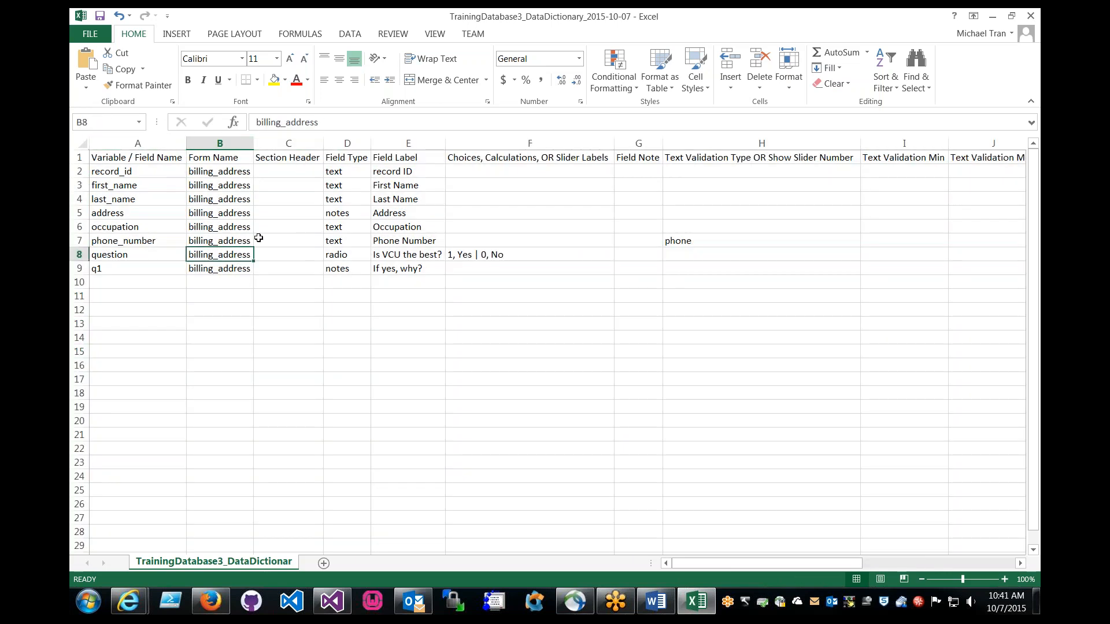
Examine the Variable / Field Name, Form Name, Field Type and Field Label columns of the data dictionary.
left_click(154, 160)
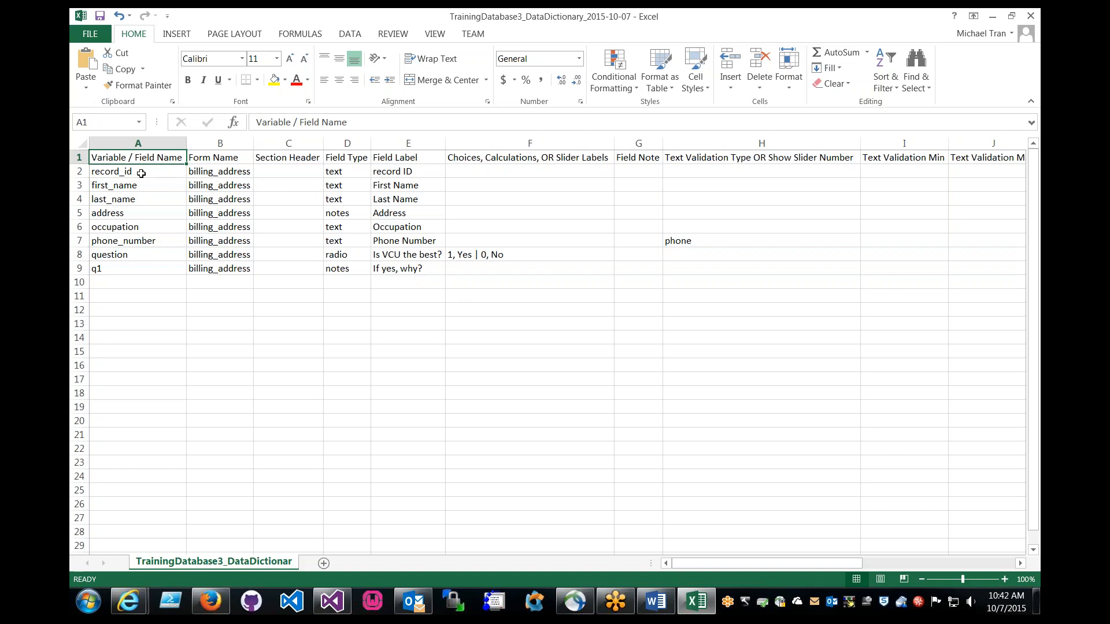
left_click_drag(139, 160, 157, 268)
left_click_drag(229, 158, 227, 269)
left_click_drag(347, 156, 354, 271)
left_click(408, 269)
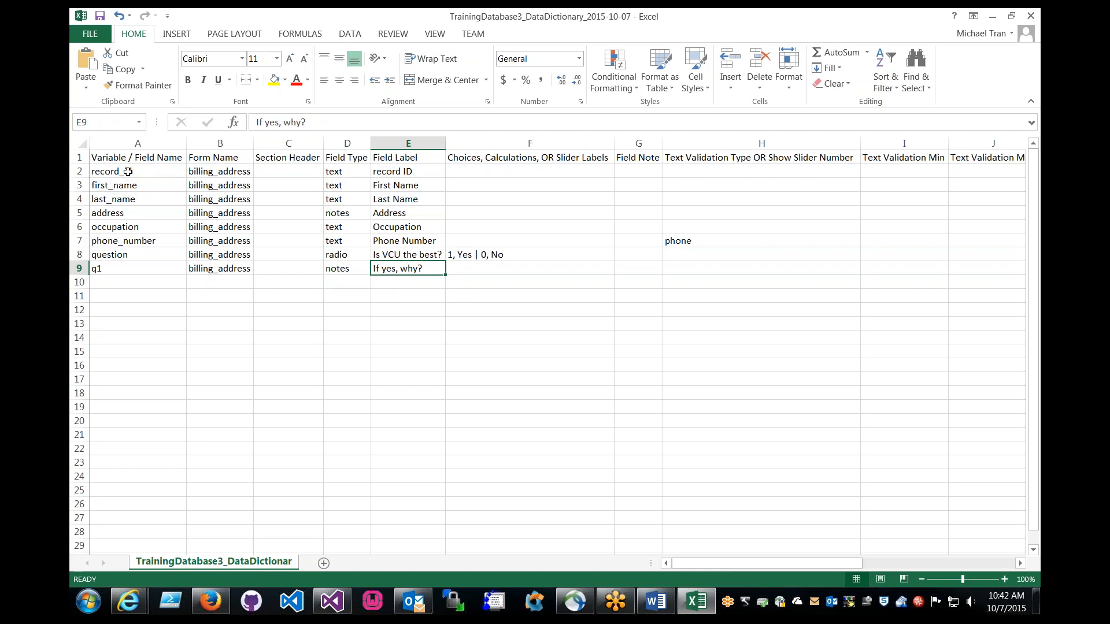
Go through the individual variable names in column A, from record_id down to q1.
left_click_drag(128, 172, 112, 272)
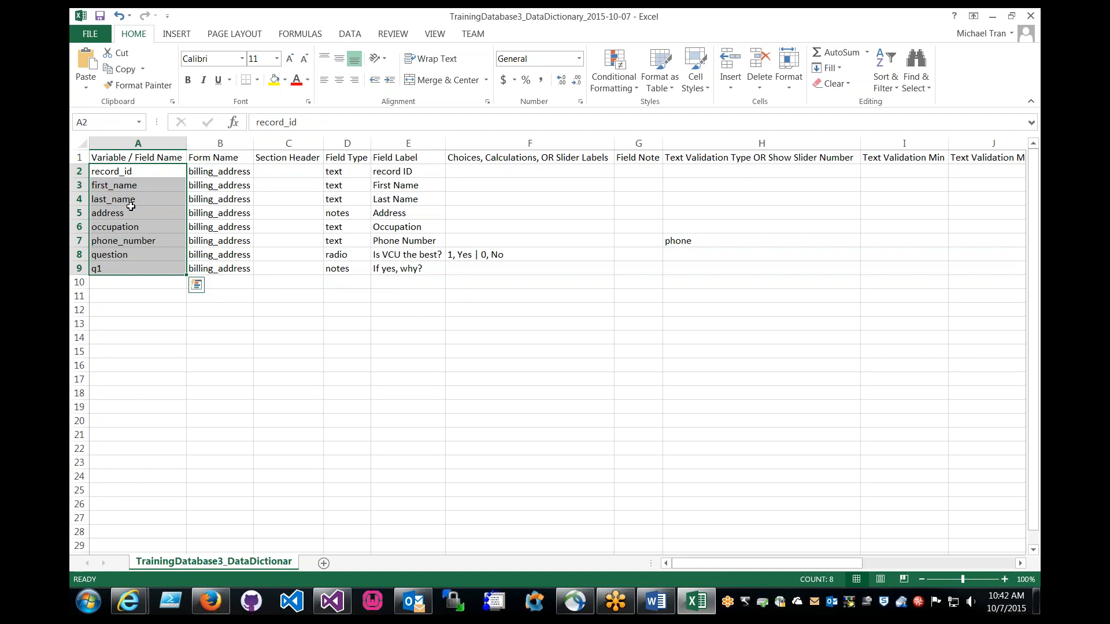
left_click(128, 172)
left_click(127, 186)
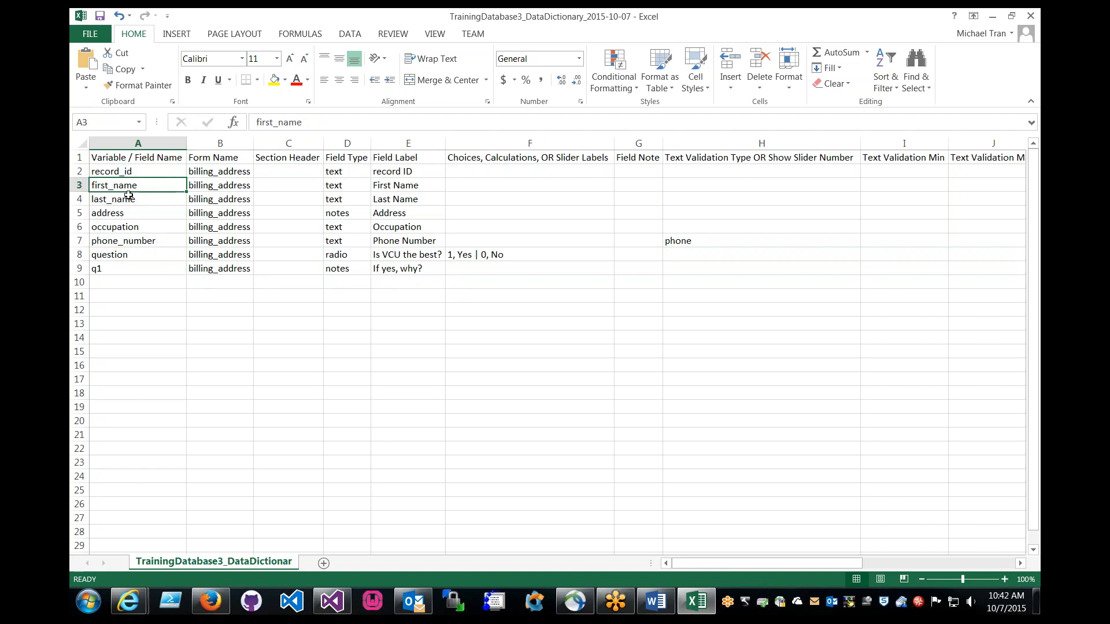
left_click(127, 200)
left_click(126, 214)
left_click(126, 228)
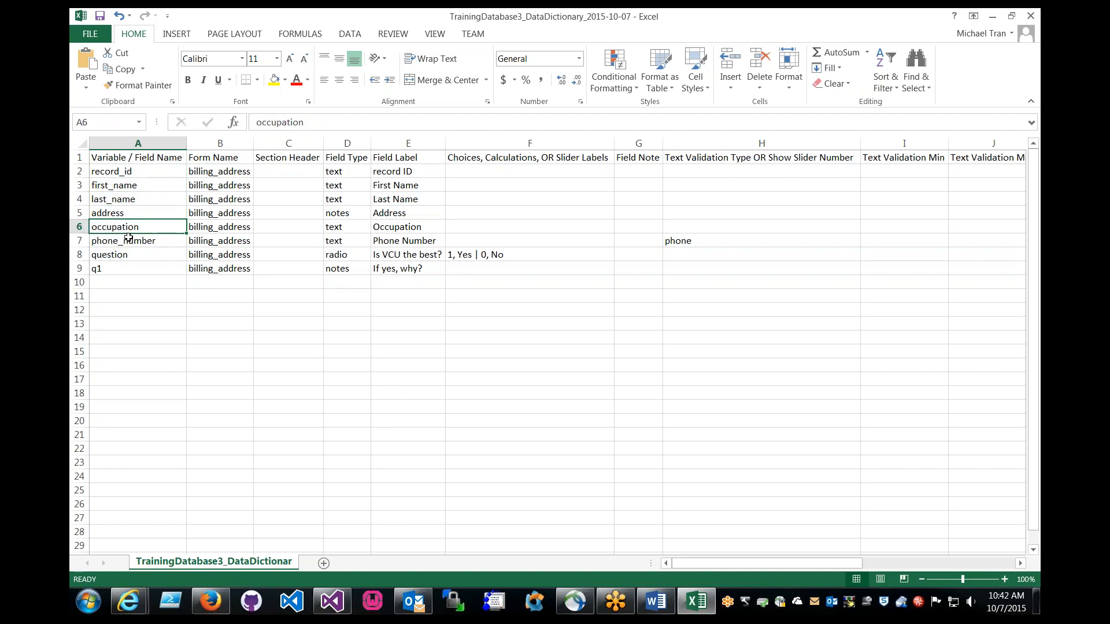
left_click(127, 200)
left_click(126, 186)
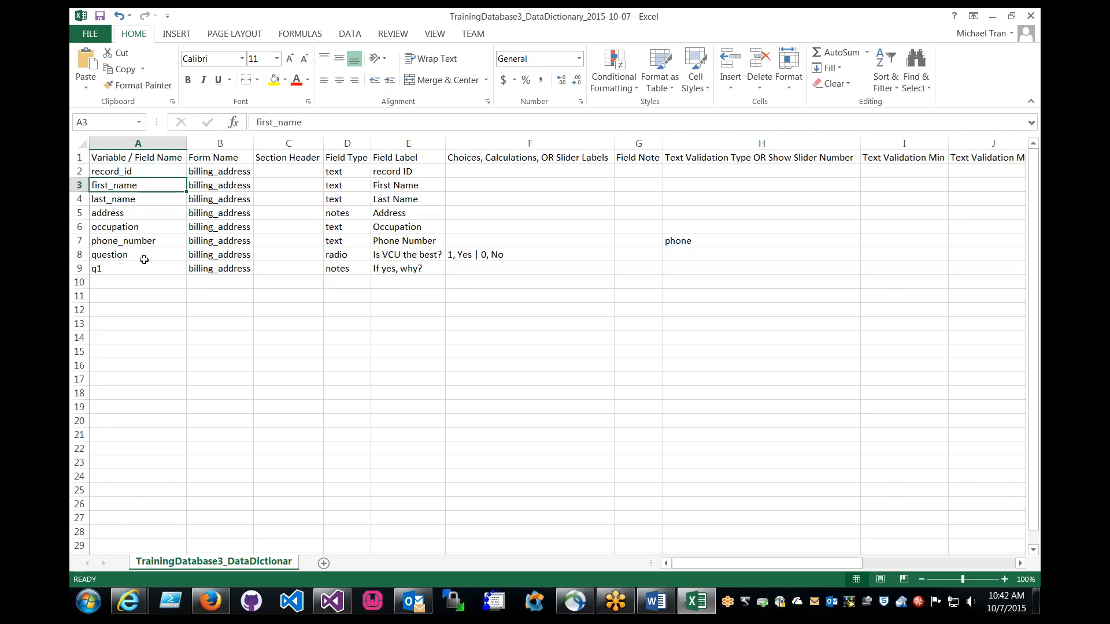
Enter first_name1 as a new variable name in cell A10, below q1.
left_click(129, 281)
type("first_")
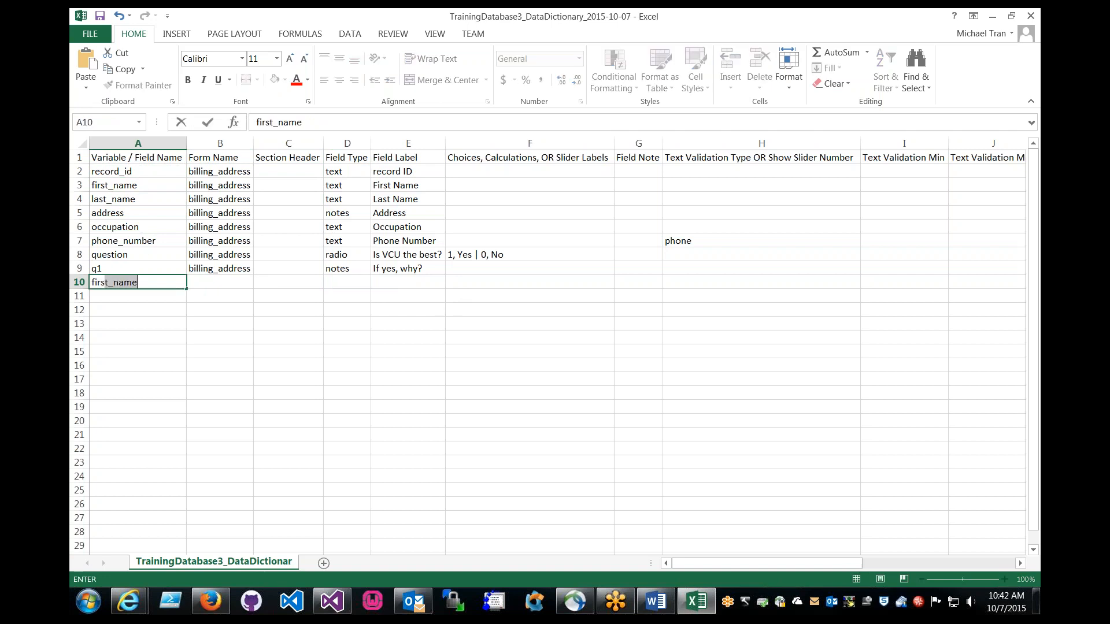
type("name")
type("1")
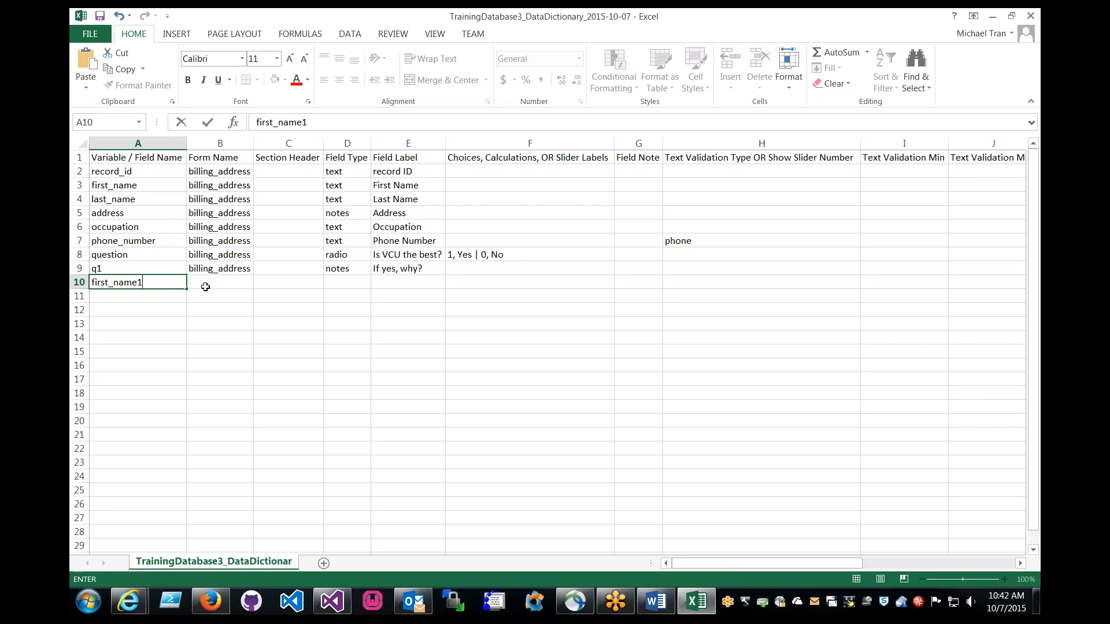
Enter shipping_address as the form name for first_name1 in cell B10, and widen column B to fit it.
left_click(216, 282)
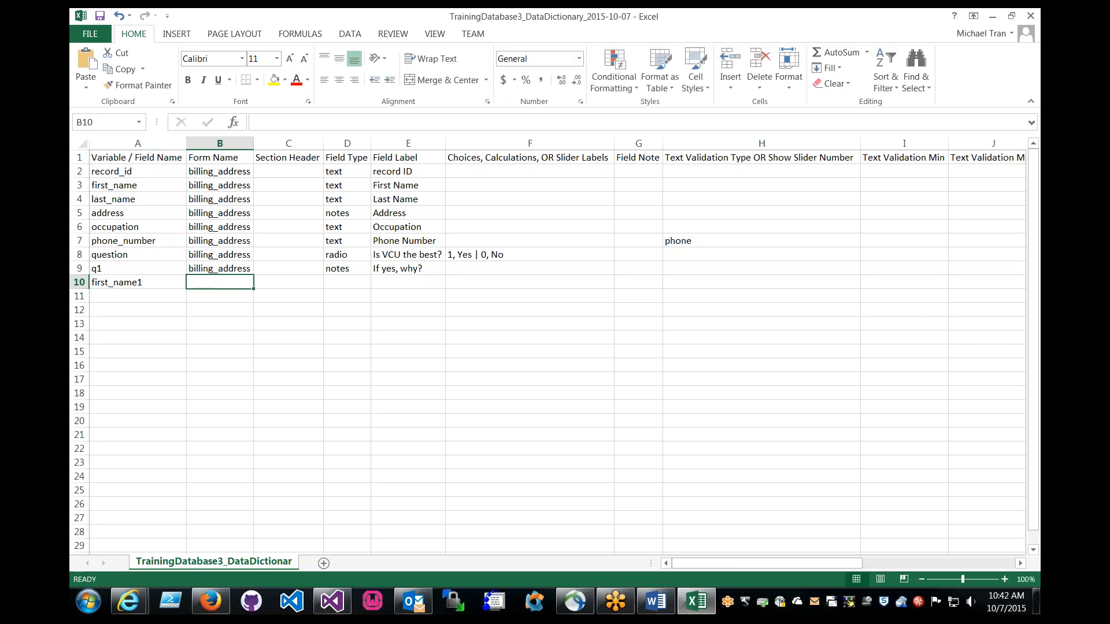
left_click_drag(218, 173, 216, 271)
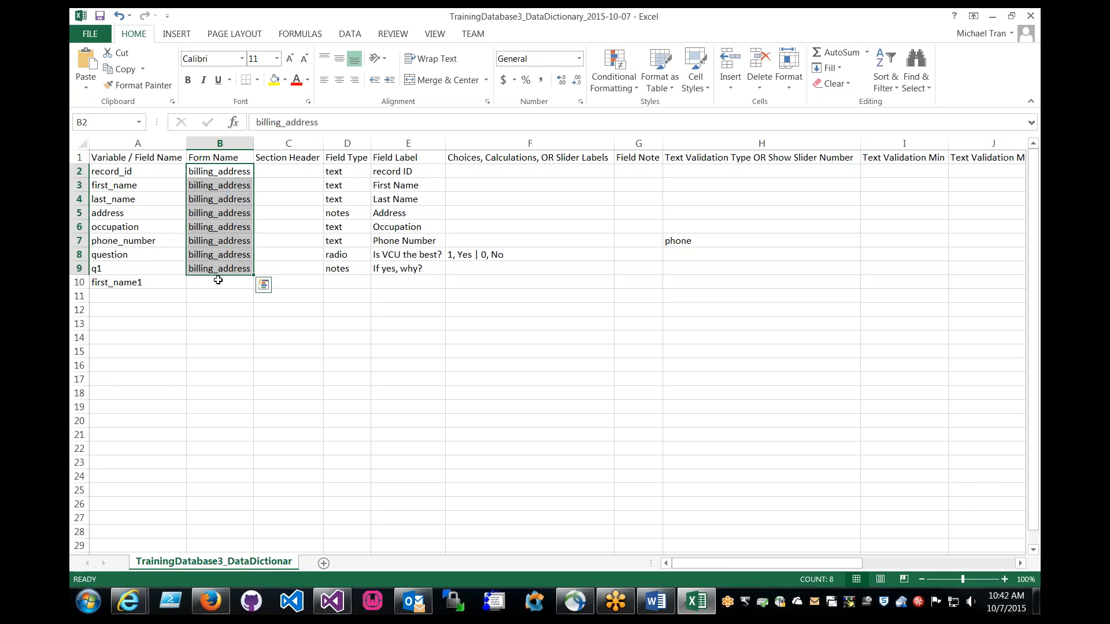
left_click(217, 281)
left_click(154, 283)
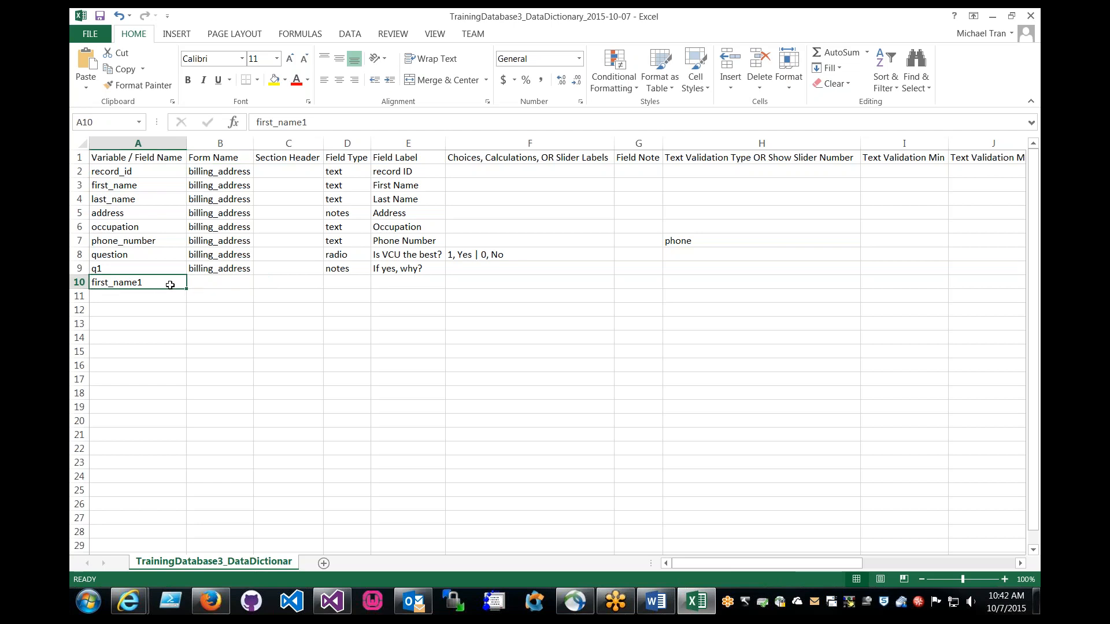
left_click(235, 282)
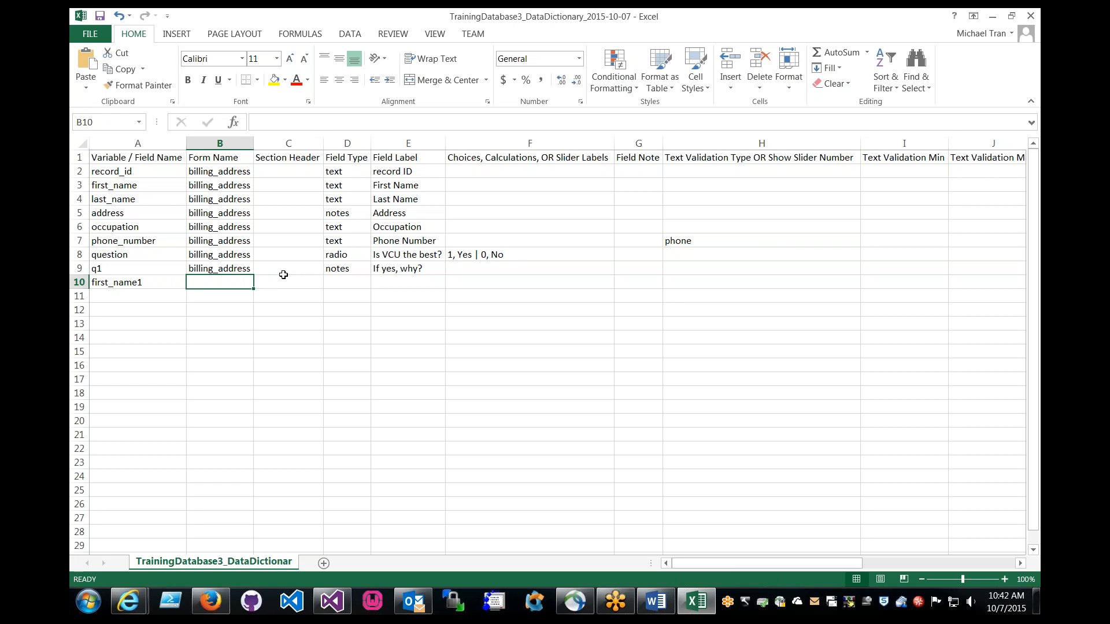
type("shi")
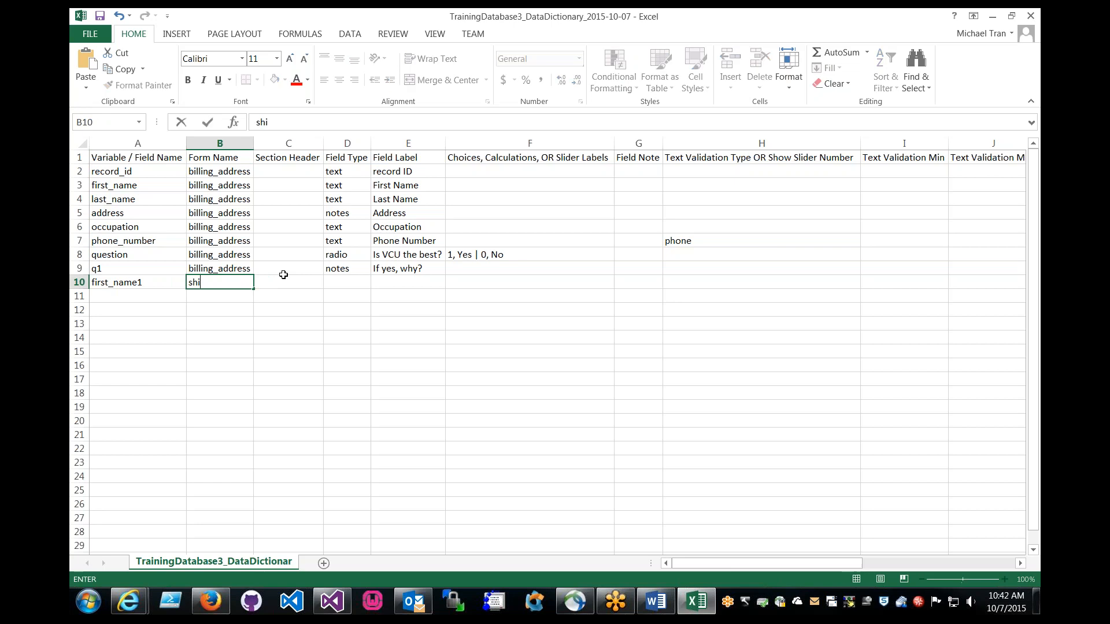
type("pping_address")
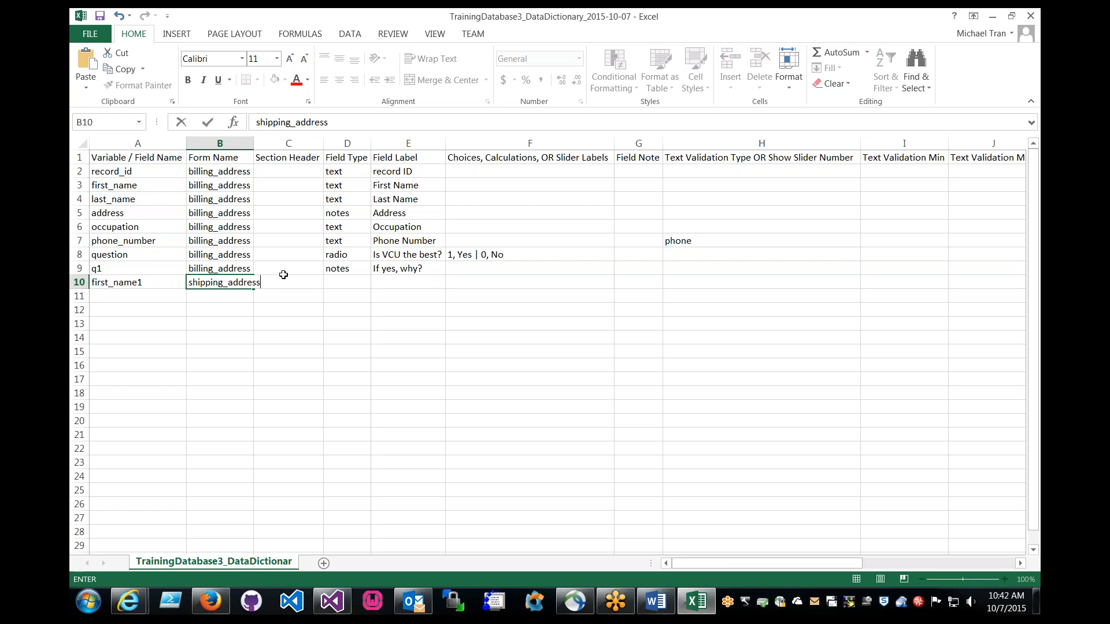
left_click(282, 257)
left_click_drag(253, 143, 261, 139)
left_click(248, 283)
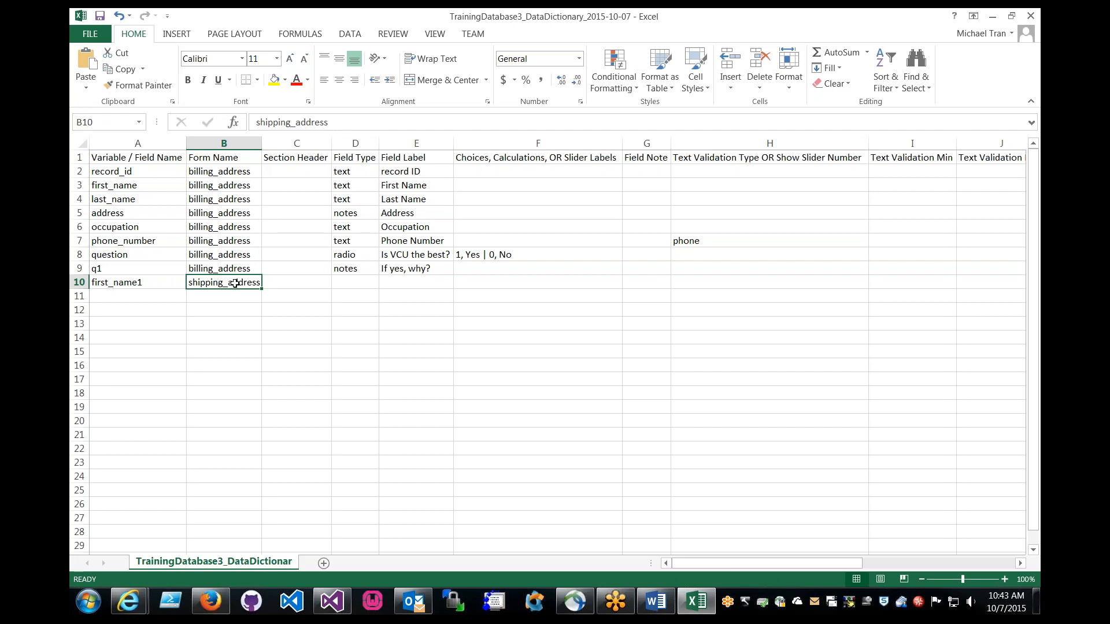
left_click(231, 254)
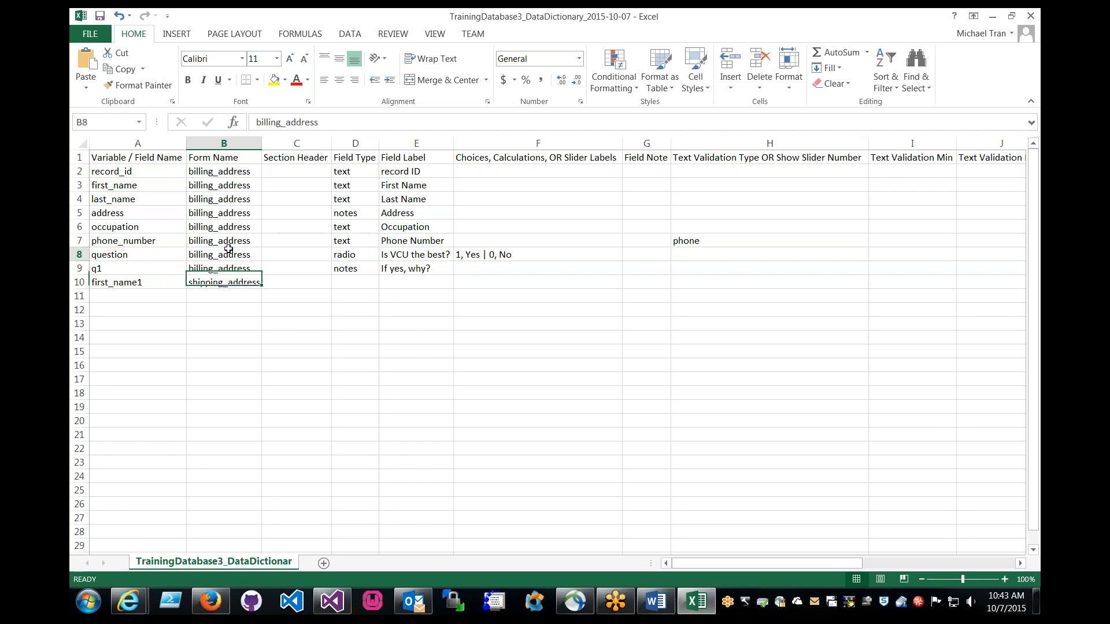
Check how the instrument name is written in REDCap's Online Designer, and return to the data dictionary in Excel.
left_click(236, 286)
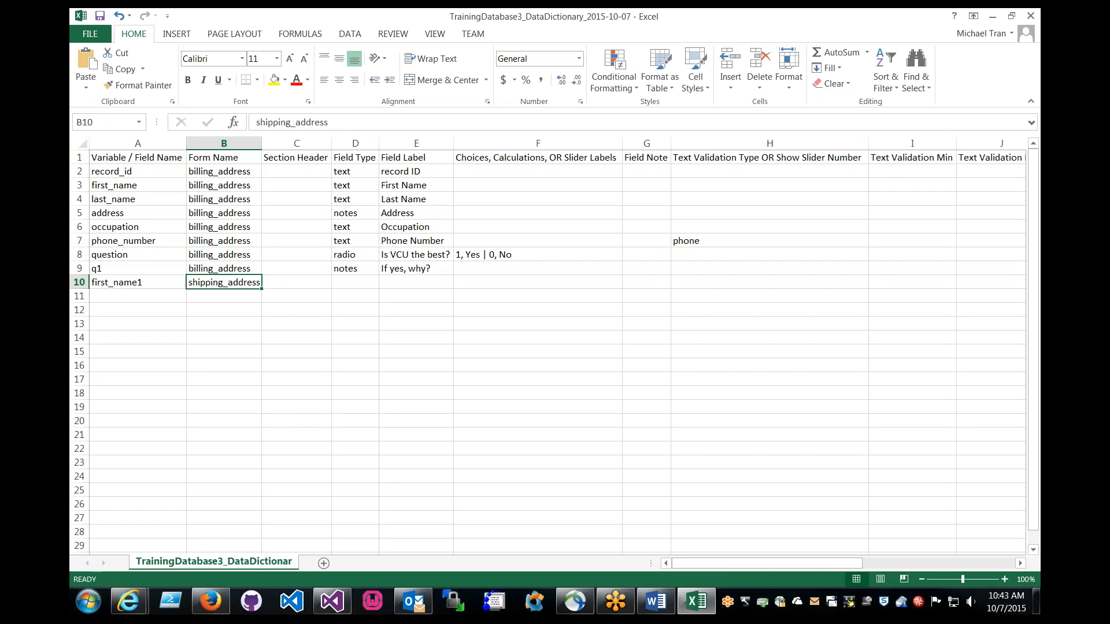
left_click(128, 601)
left_click(187, 541)
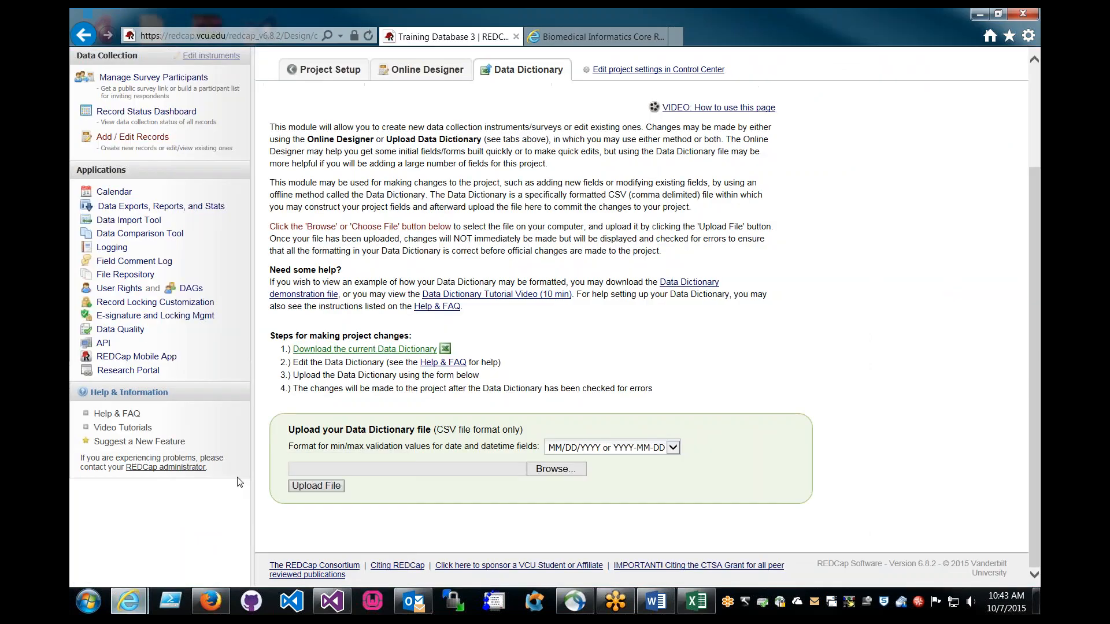
left_click(422, 75)
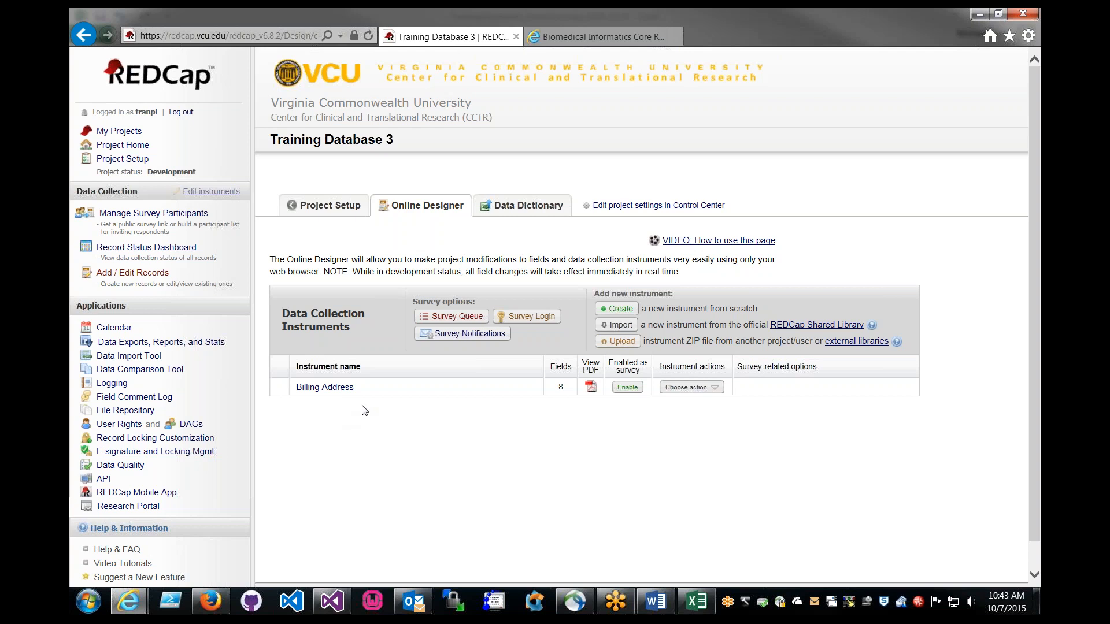
left_click(697, 602)
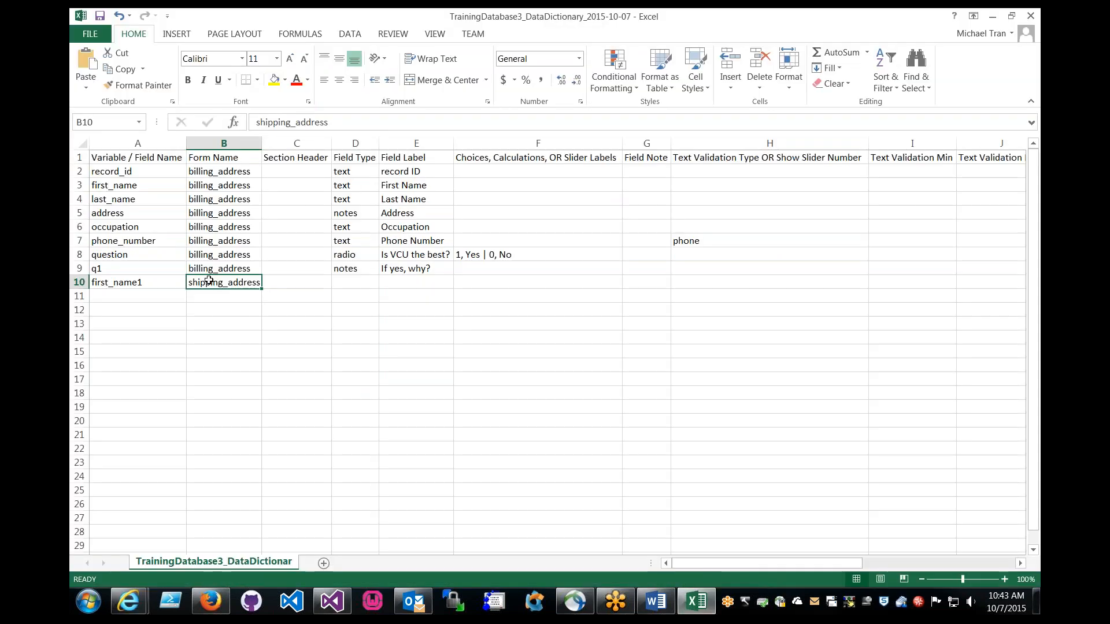
Fill in row 10 for first_name1 with form name Shipping Address, field type text and field label First Name.
type("Ship")
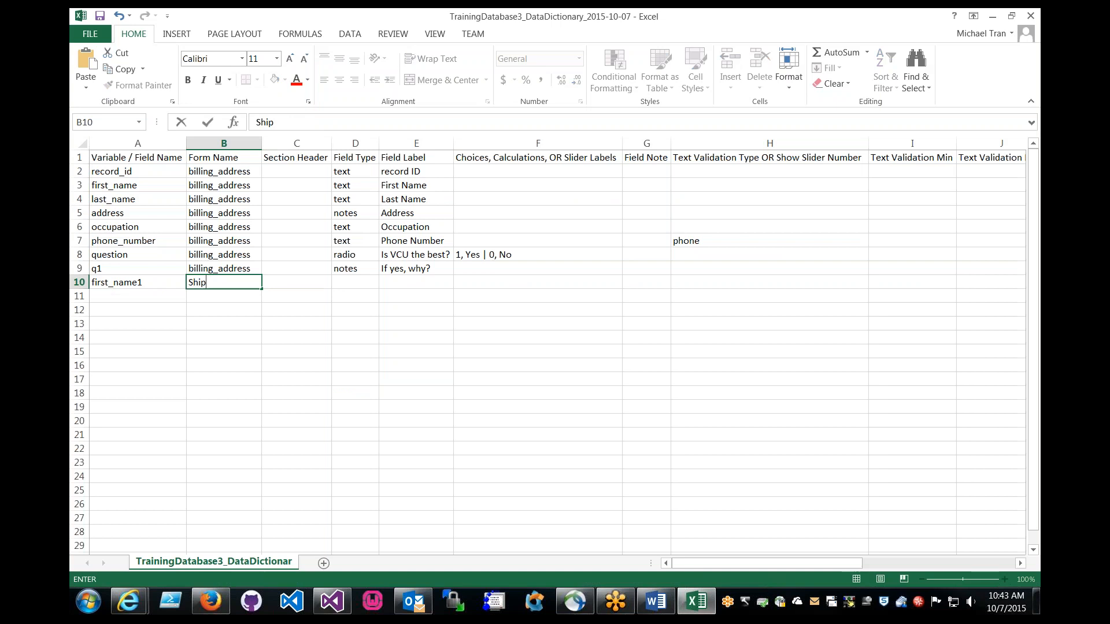
type("ping Address")
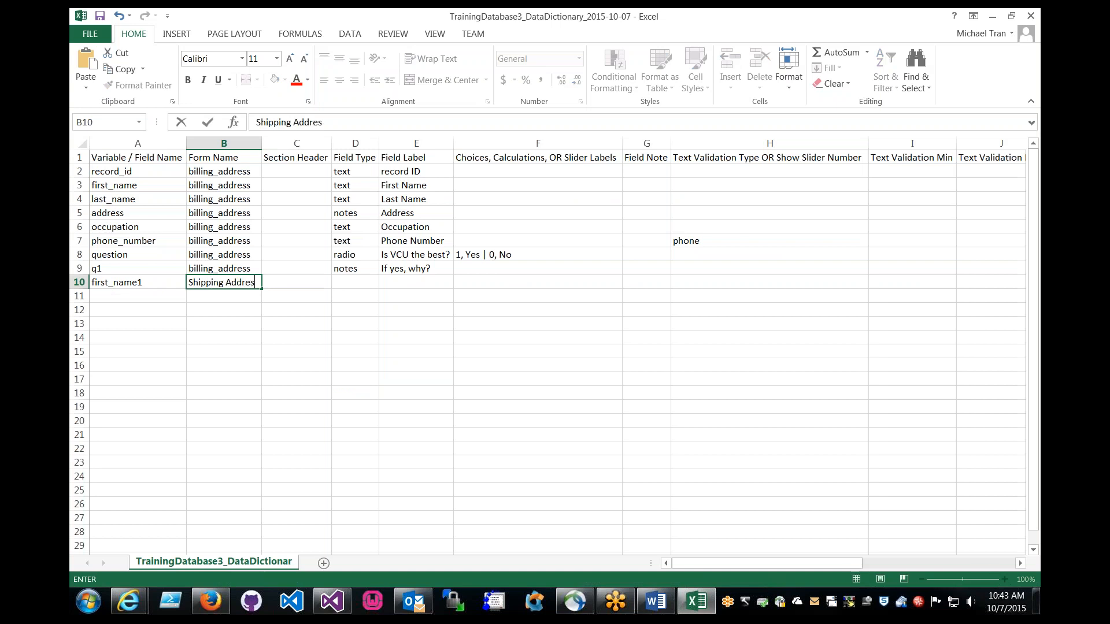
left_click(348, 282)
type("text")
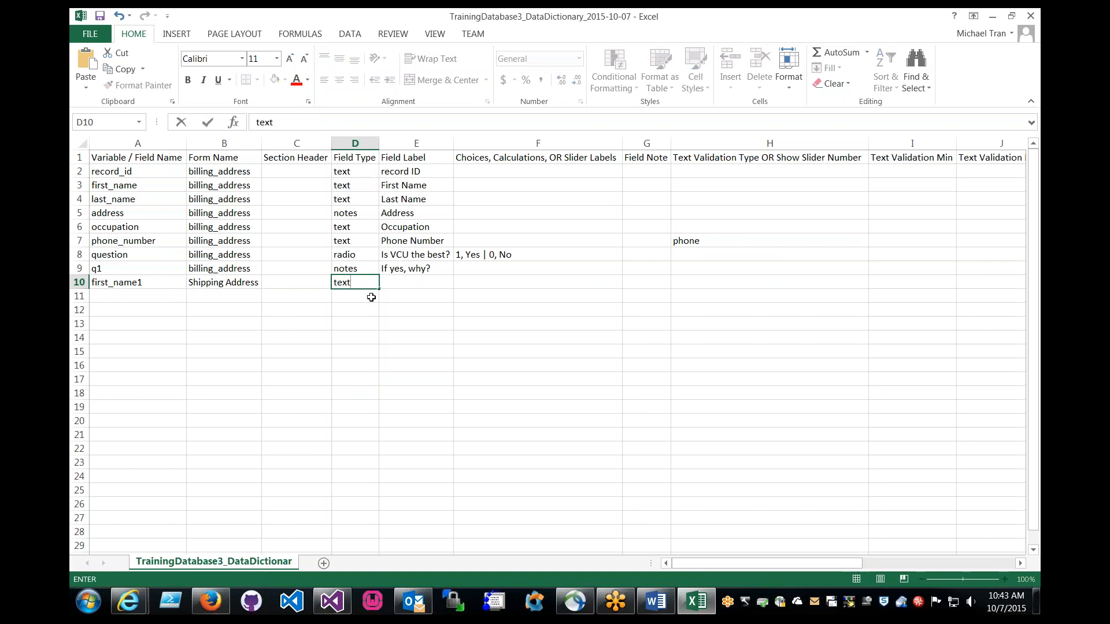
left_click(447, 285)
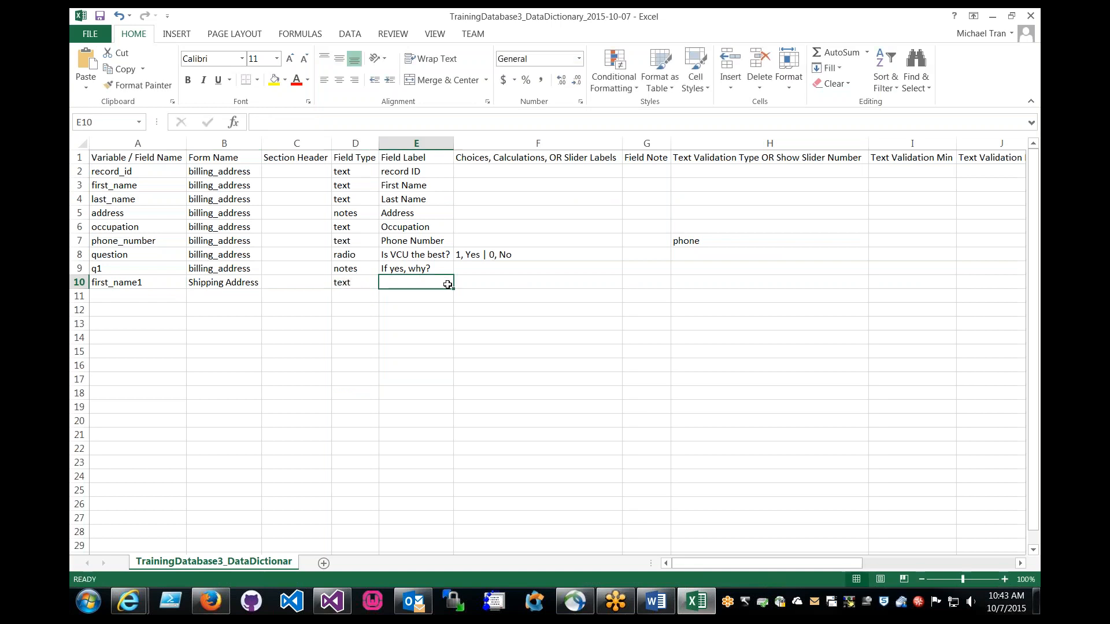
type("First Name")
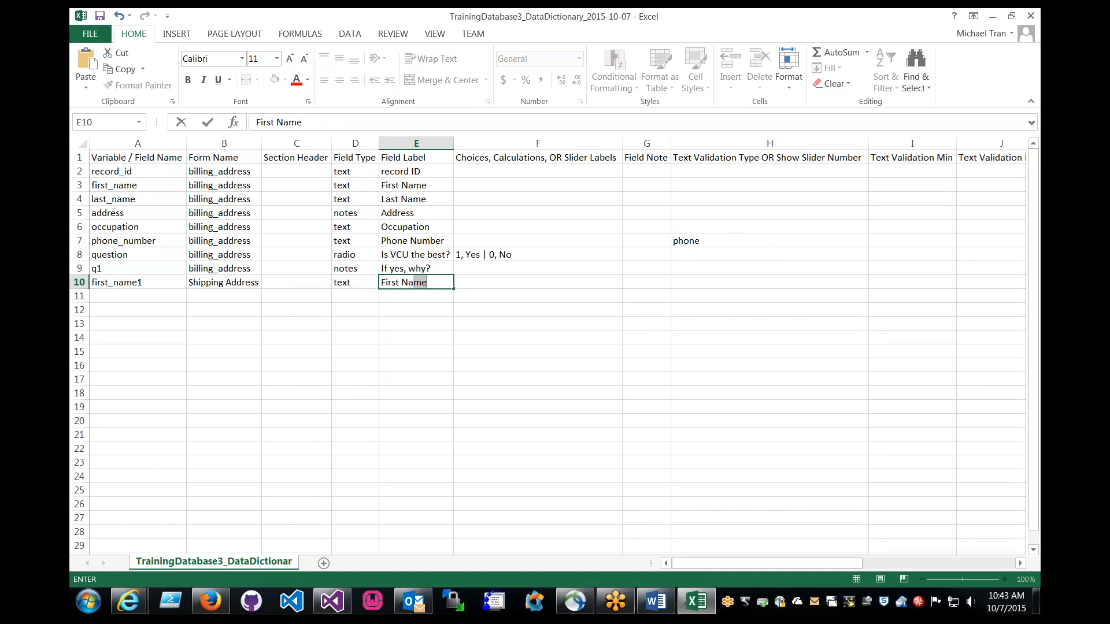
key("Return")
left_click(405, 285)
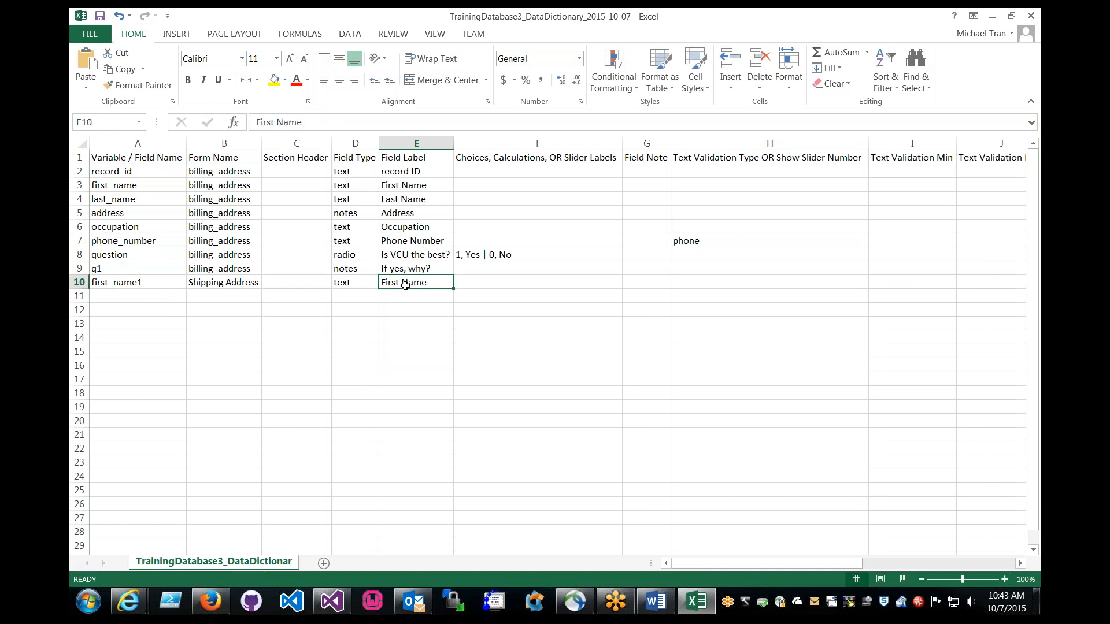
Compare the Variable / Field Name and Field Label headers, and widen column E to roughly twice its width.
left_click(139, 283)
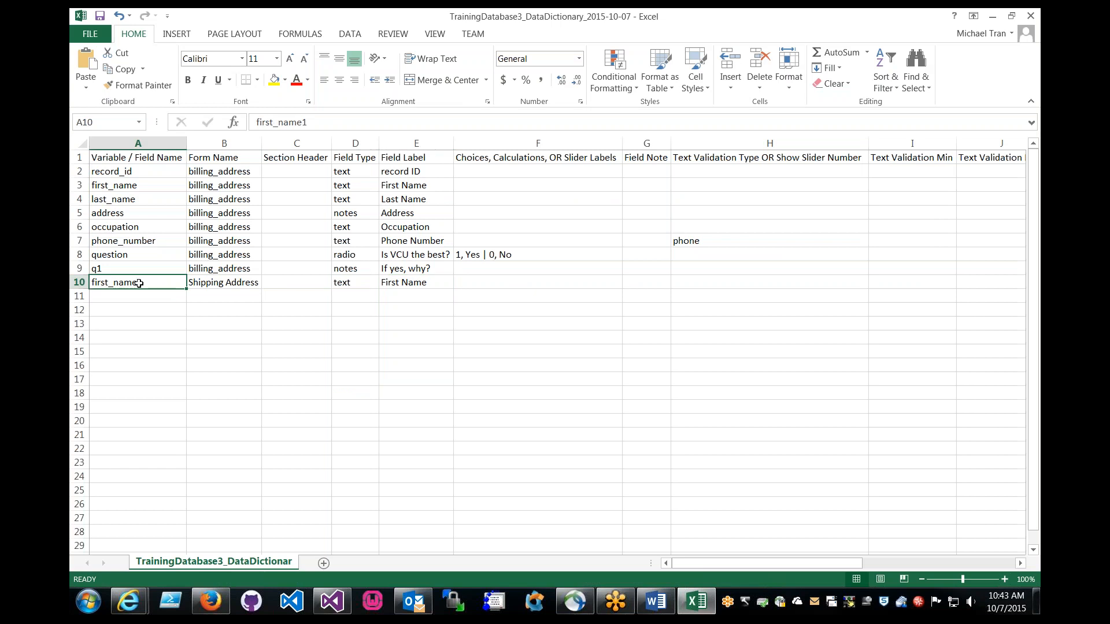
left_click(166, 163)
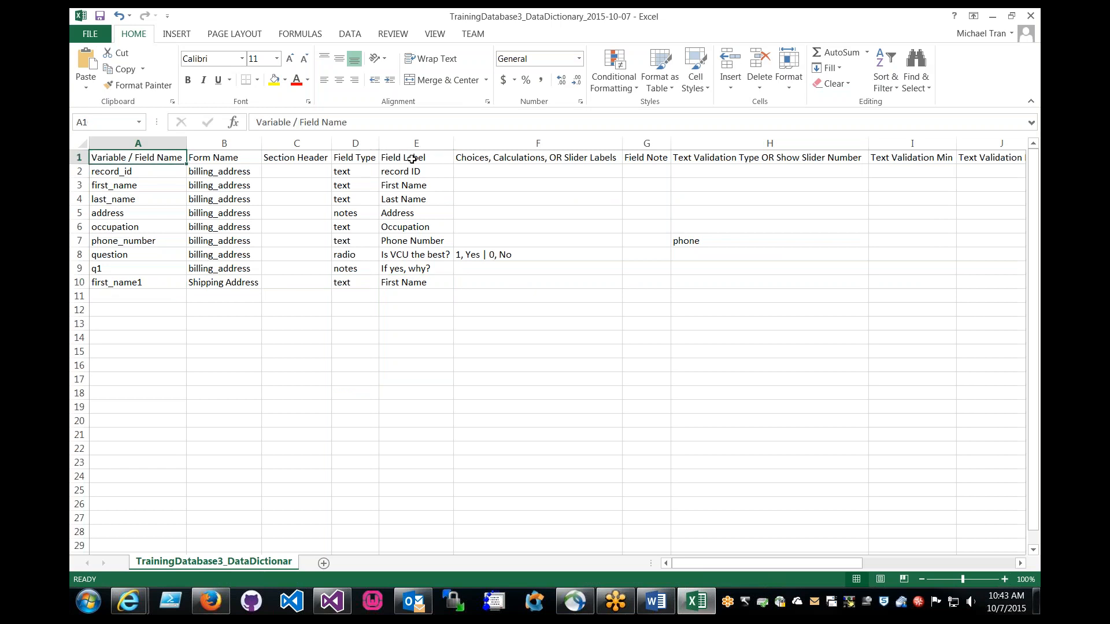
left_click(412, 159)
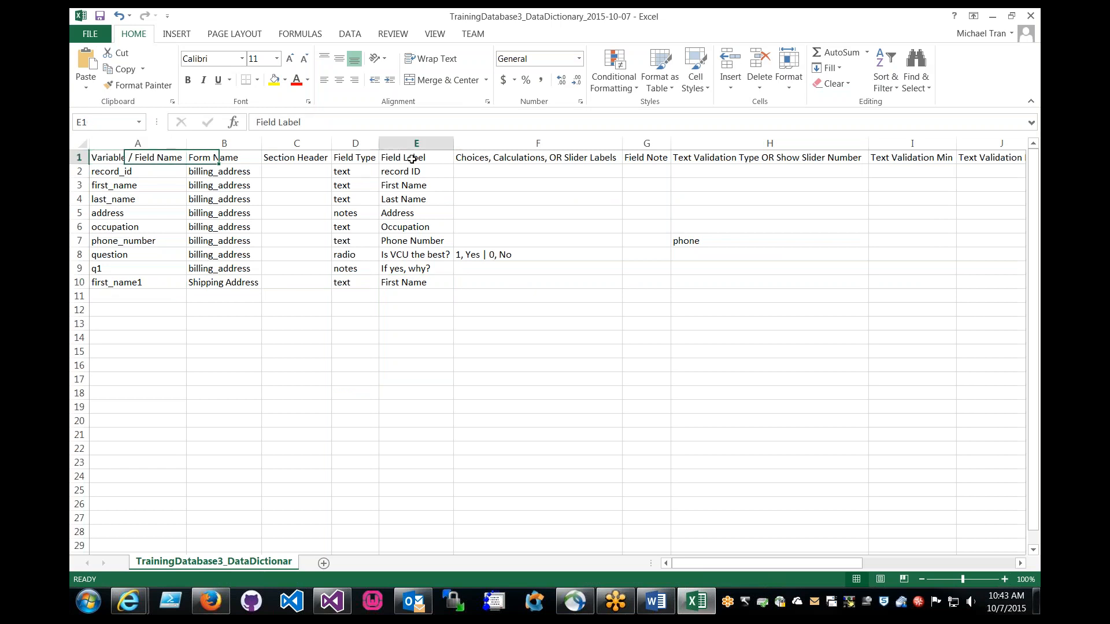
left_click(181, 163)
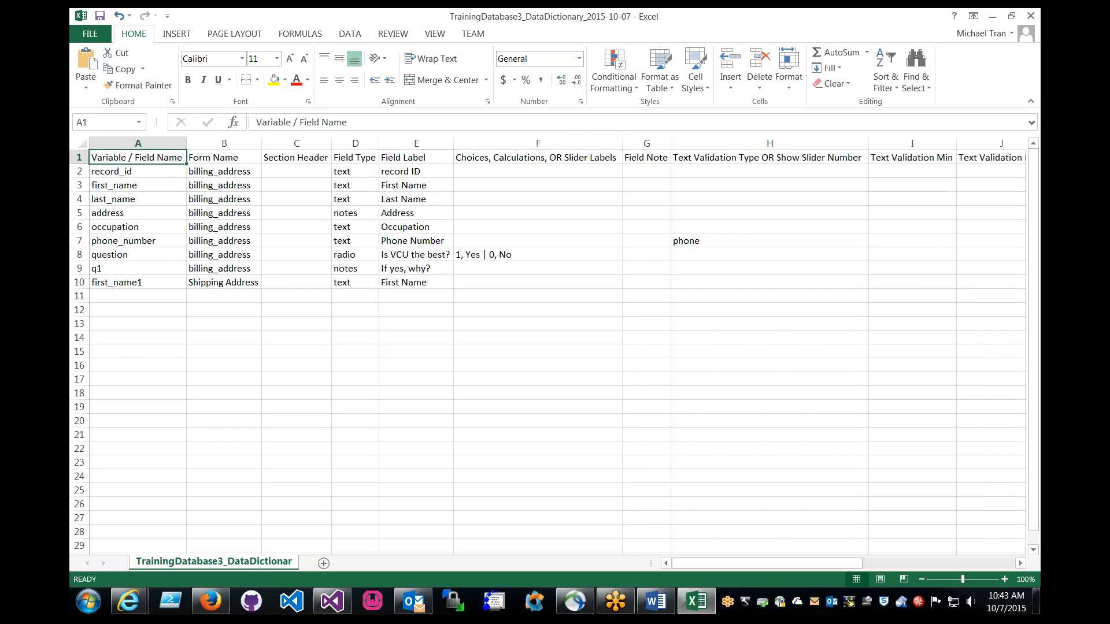
left_click_drag(454, 143, 526, 142)
left_click(224, 379)
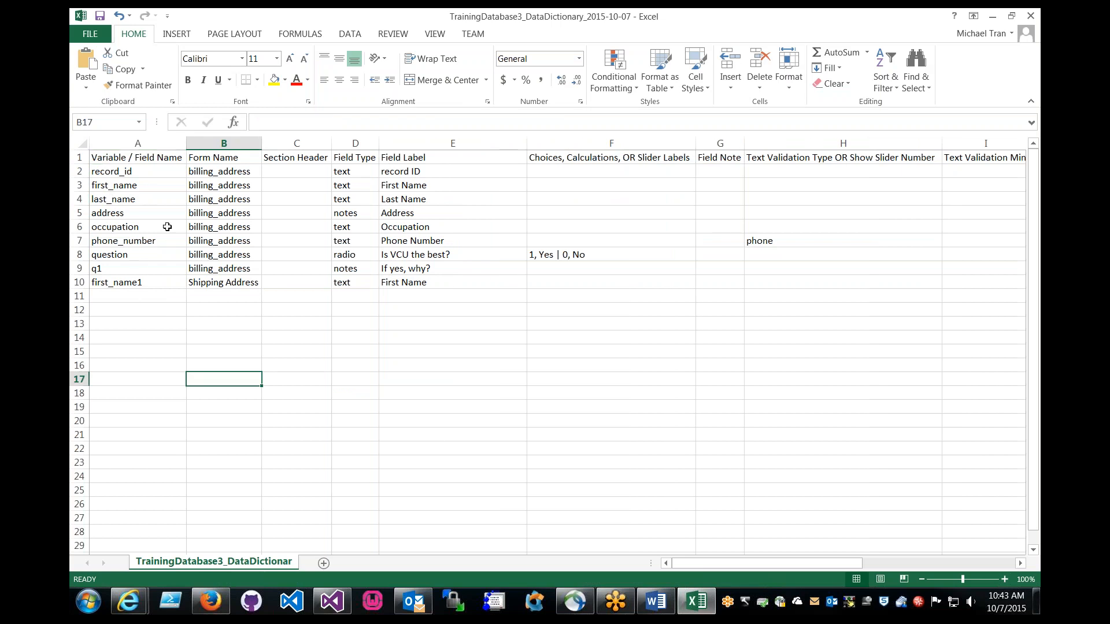
Copy rows 4 to 9, last_name through q1, and paste them below first_name1 starting at row 11.
left_click(141, 282)
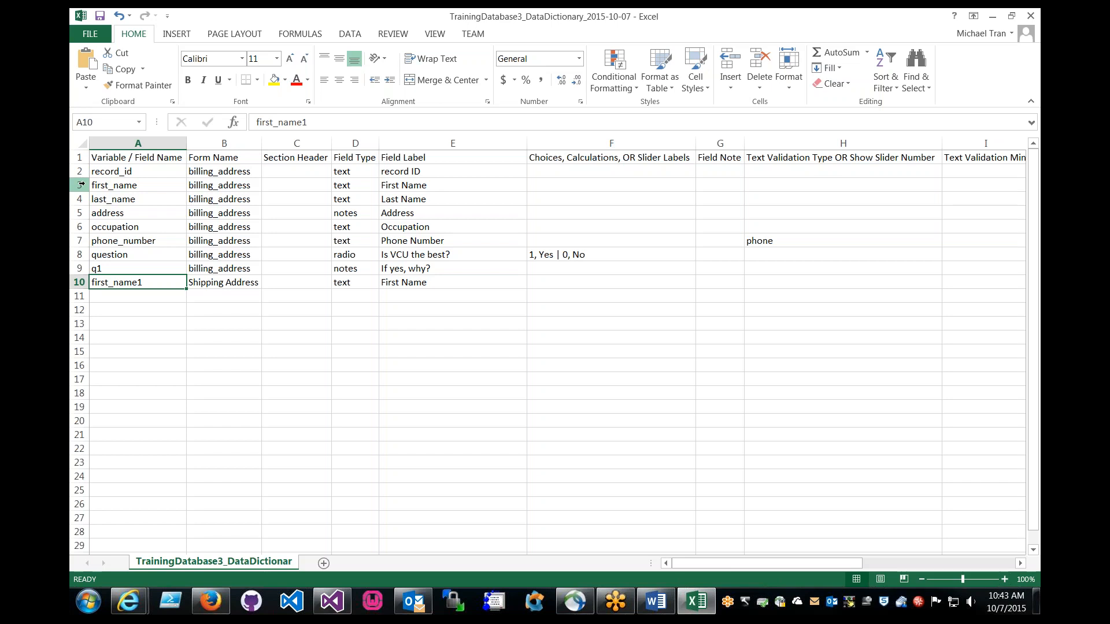
left_click_drag(82, 184, 81, 268)
left_click(106, 199)
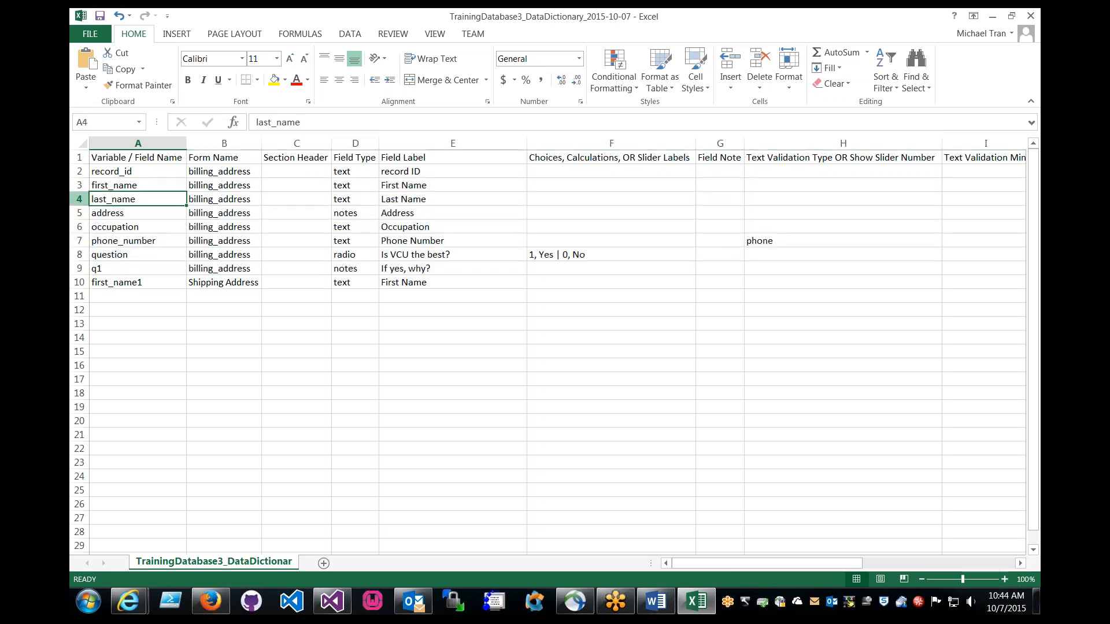
left_click_drag(81, 198, 84, 266)
key("ctrl+c")
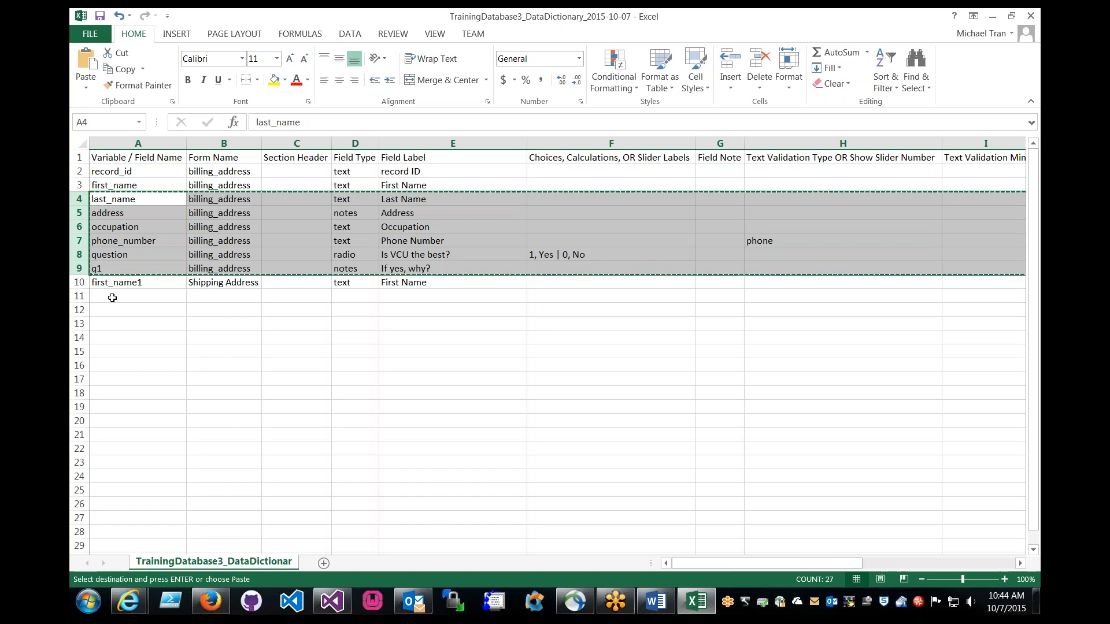
left_click(113, 298)
key("ctrl+v")
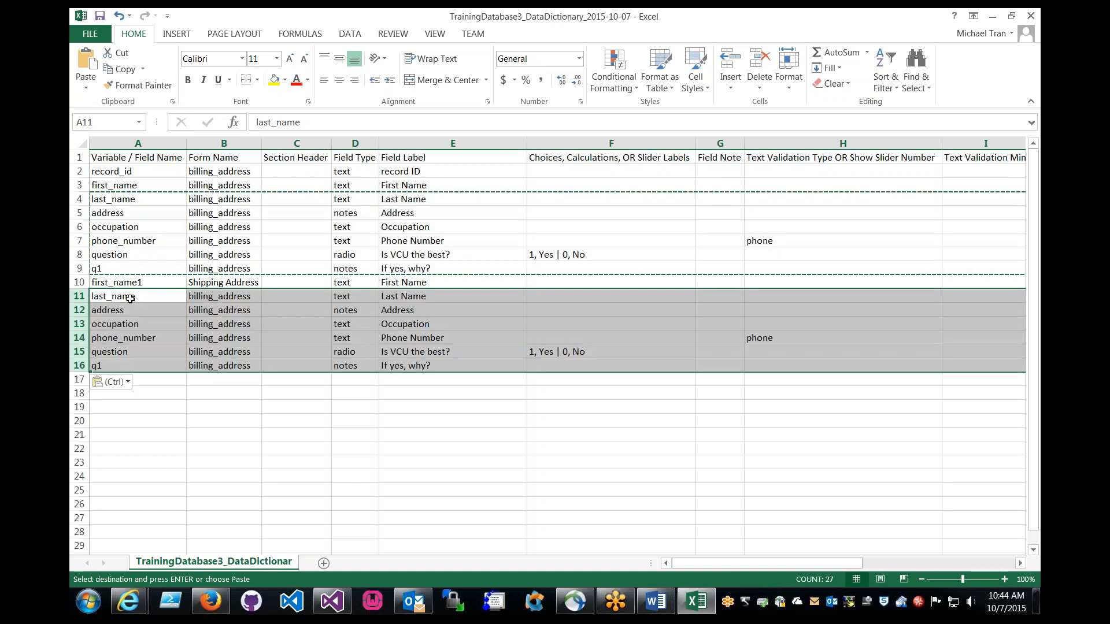
Rename the copied variables in A11 and A12 to last_name1 and address1.
left_click(157, 297)
key("F2")
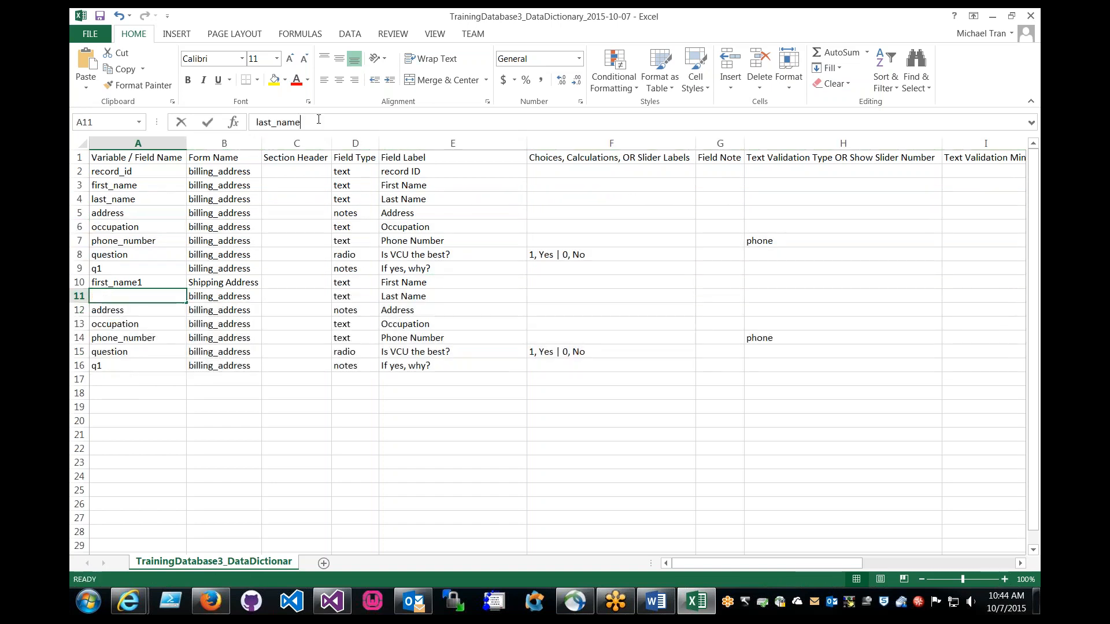
type("1")
key("Return")
key("F2")
type("1")
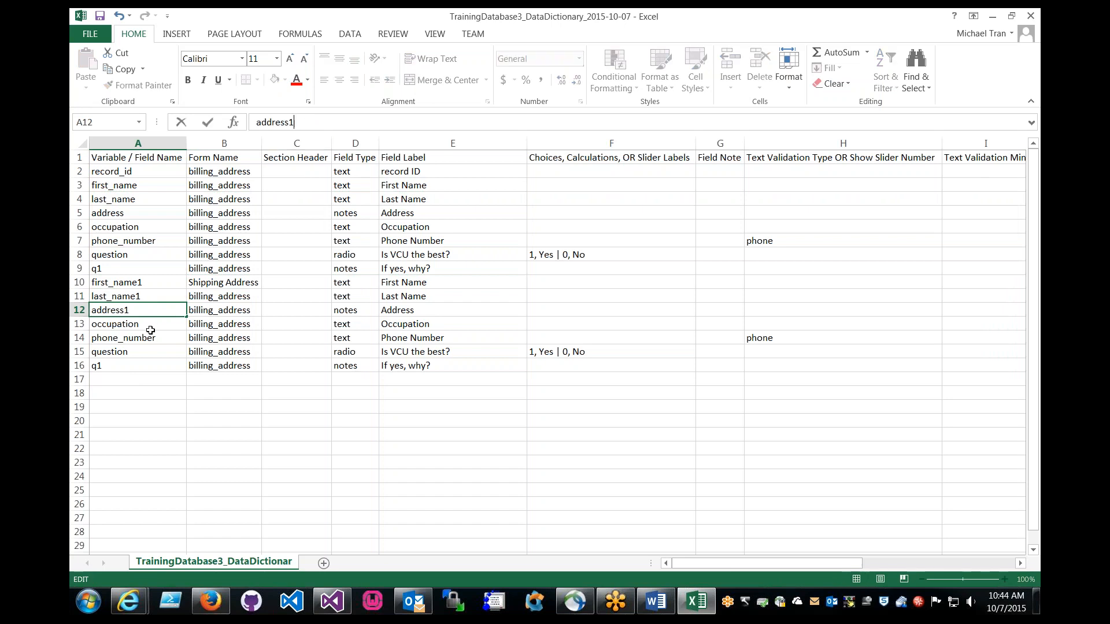
key("Return")
Rename the copied variables in A13 and A14 to occupation1 and phone_number1.
left_click(257, 122)
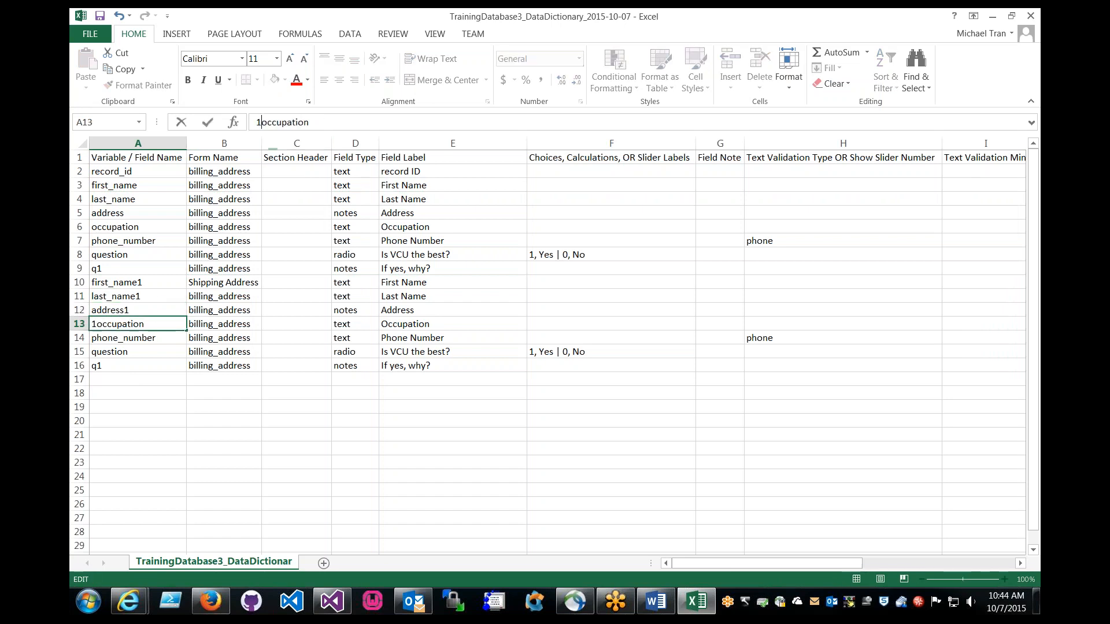
type("1")
key("Return")
left_click(322, 122)
type("1")
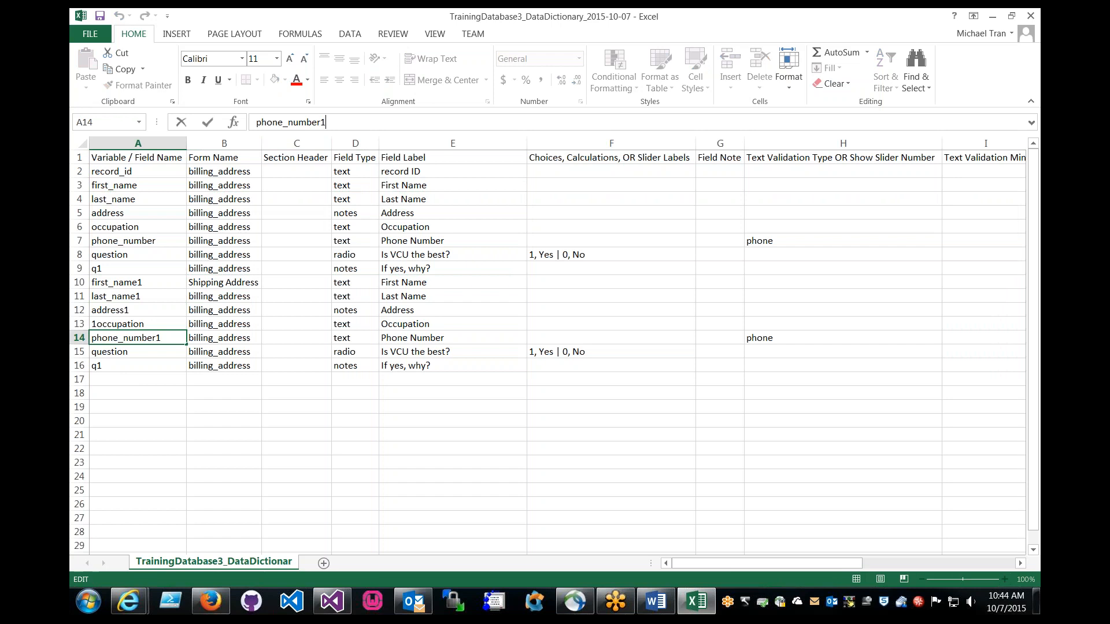
left_click(160, 325)
left_click(260, 122)
key("BackSpace")
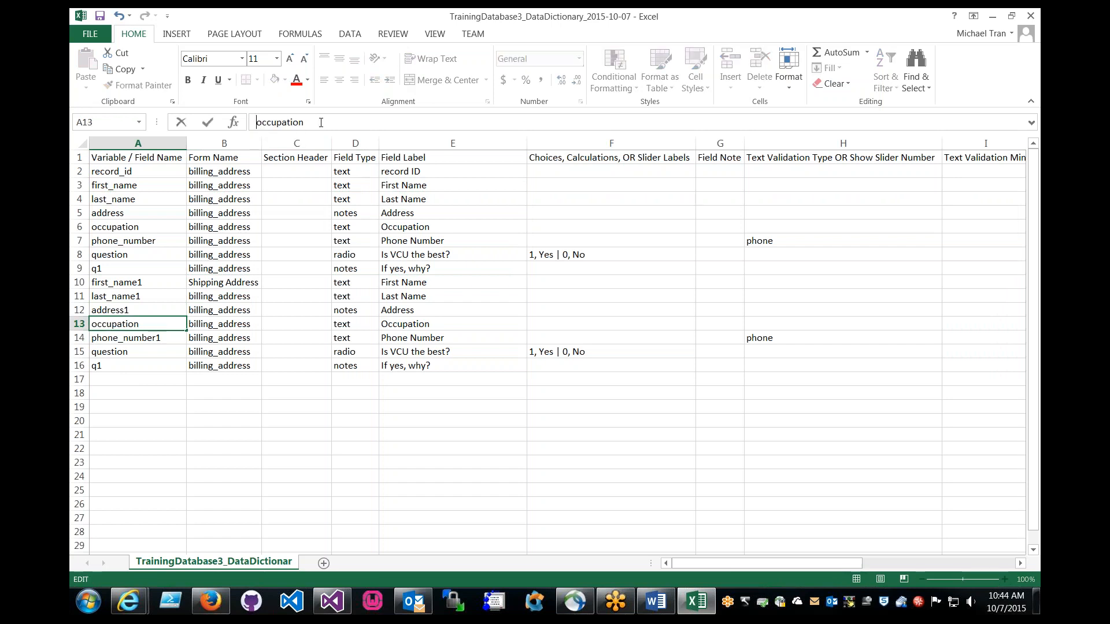
type("1")
Rename the copied variables in A15 and A16 to question2 and q2.
left_click(128, 356)
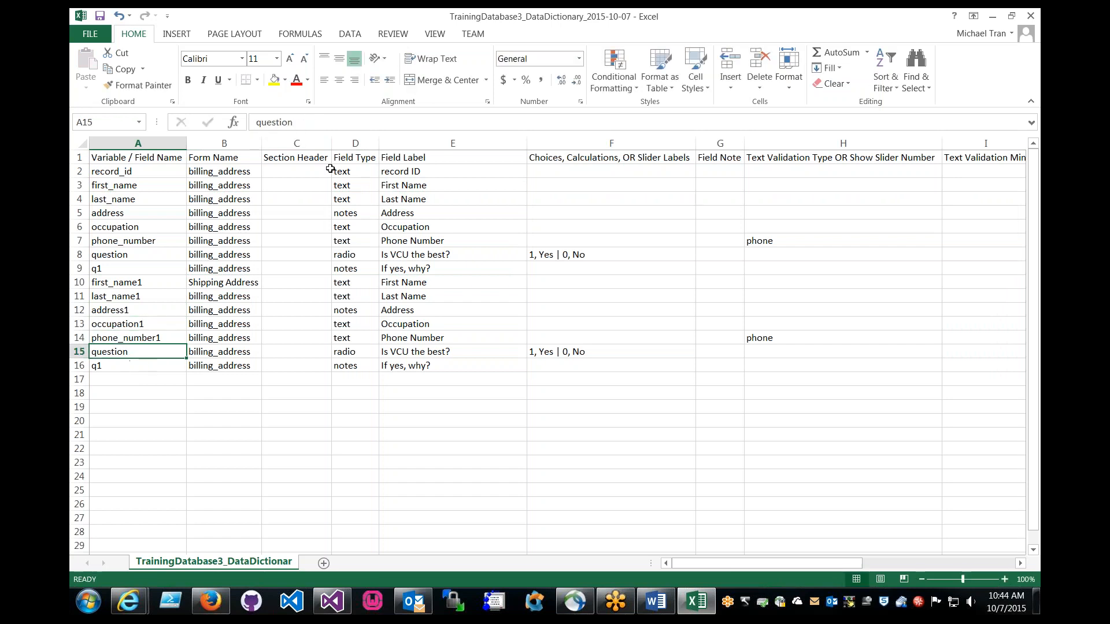
left_click(352, 123)
left_click(141, 368)
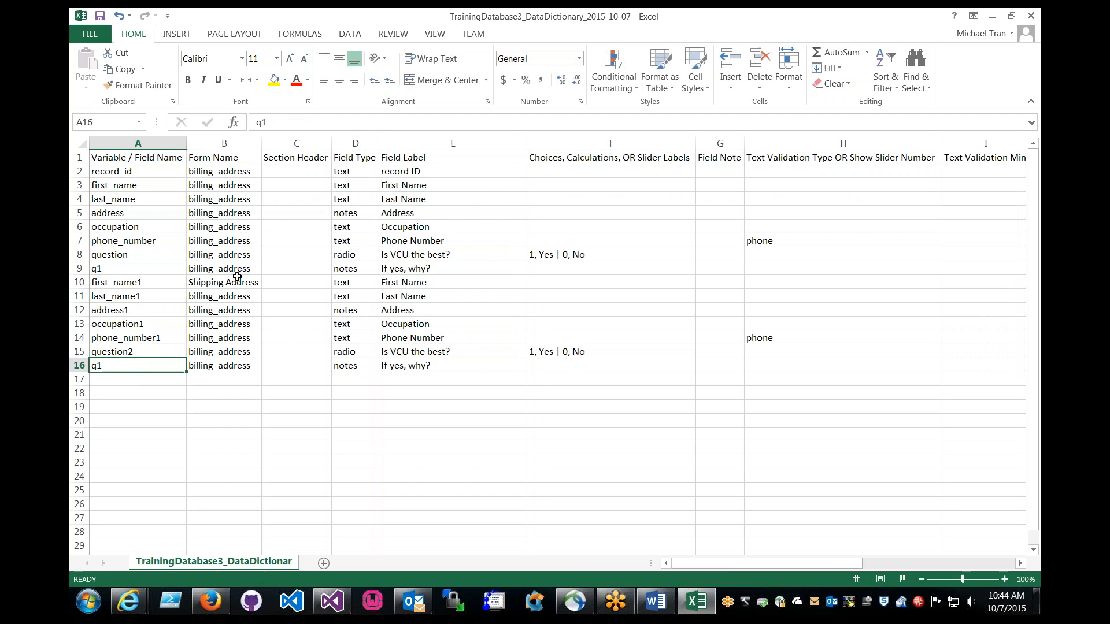
left_click(350, 124)
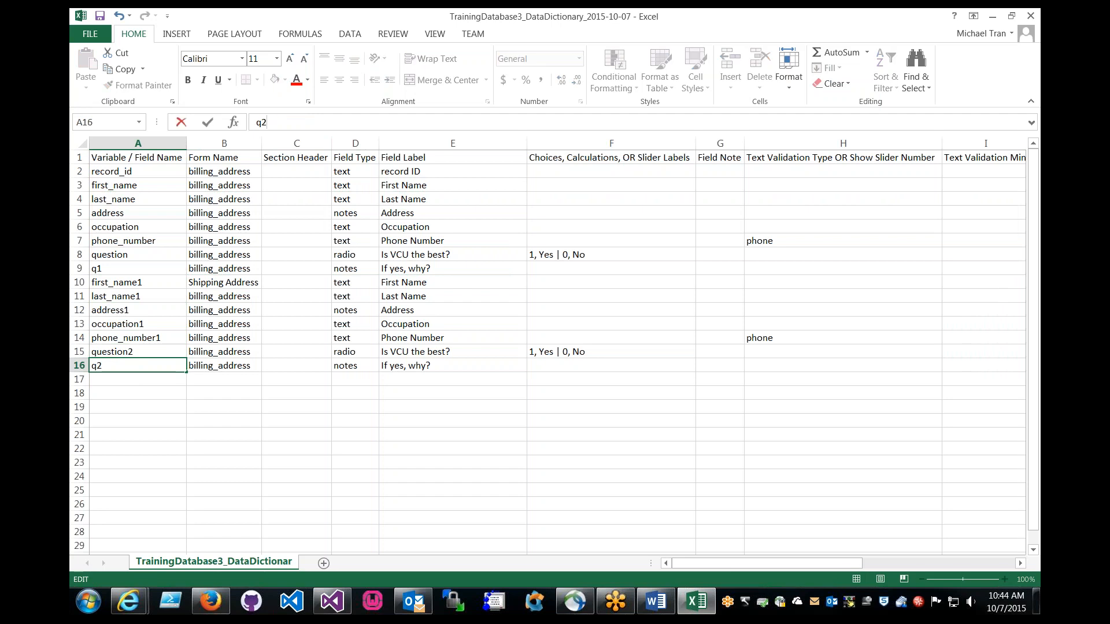
Rename the original question variable in A8 to question1.
left_click(134, 253)
left_click(331, 123)
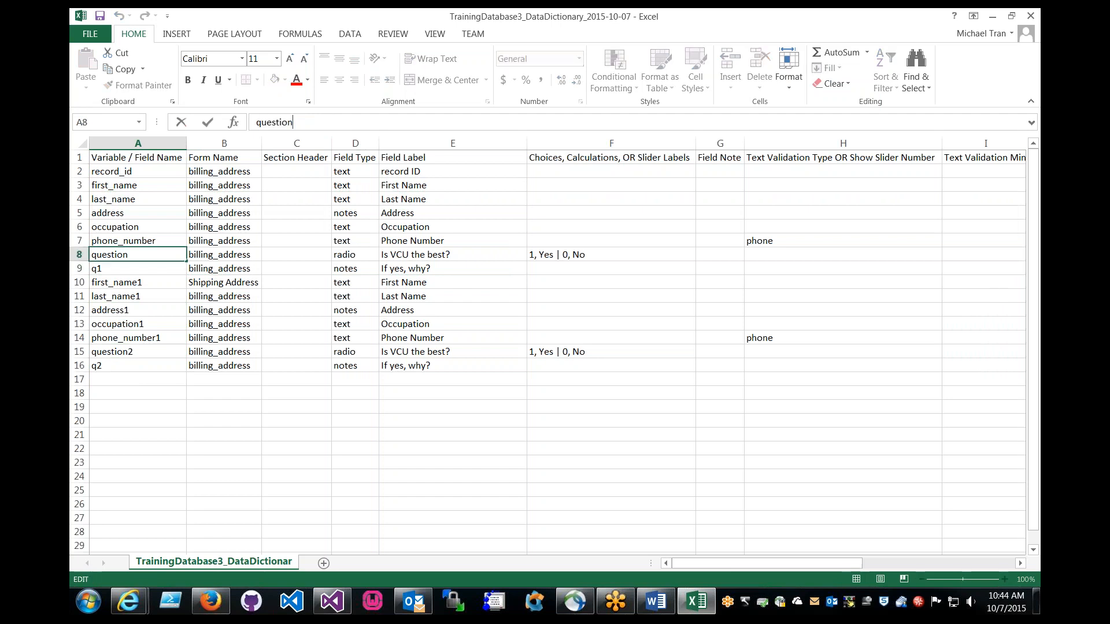
type("1")
left_click(355, 366)
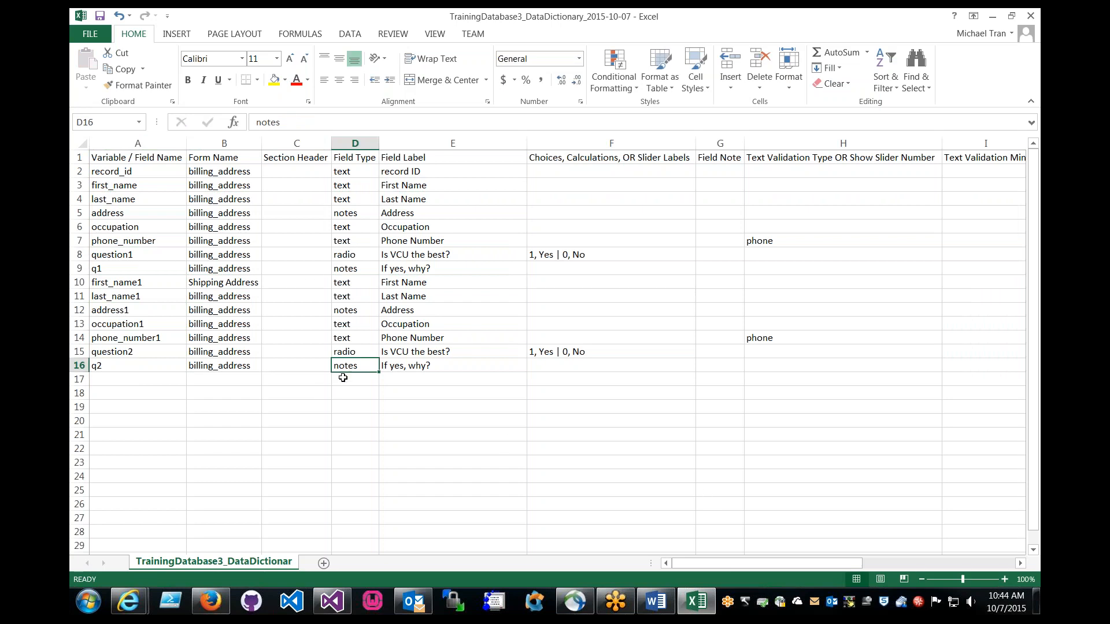
Copy the form name Shipping Address from B10 to the remaining copied rows, B11 through B16.
left_click(207, 288)
key("ctrl+c")
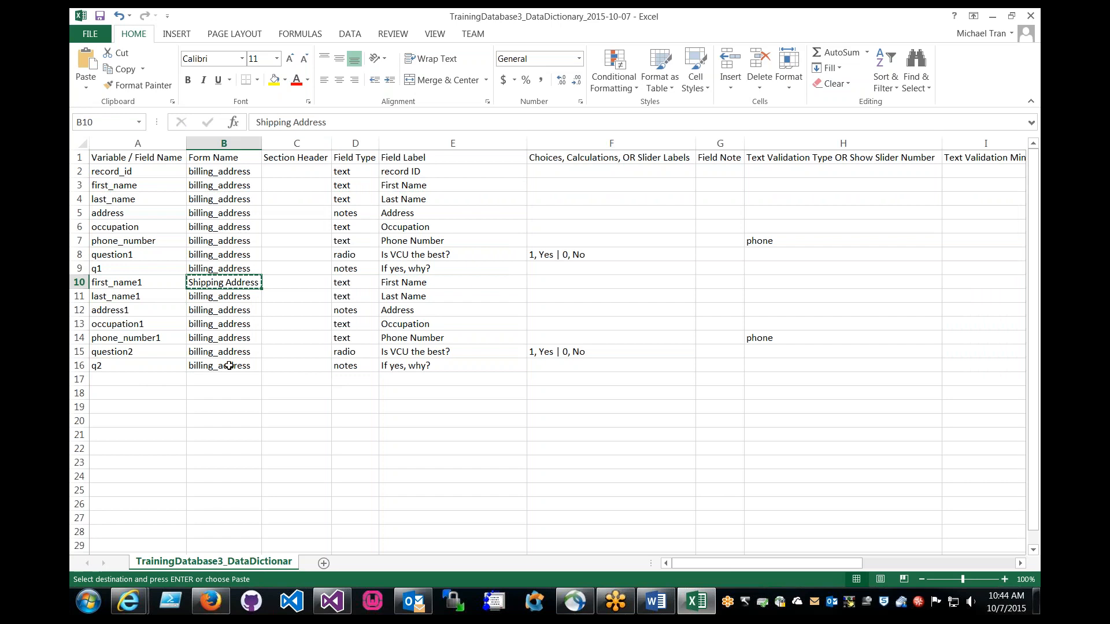
left_click(229, 365, "shift")
key("ctrl+v")
left_click(231, 297)
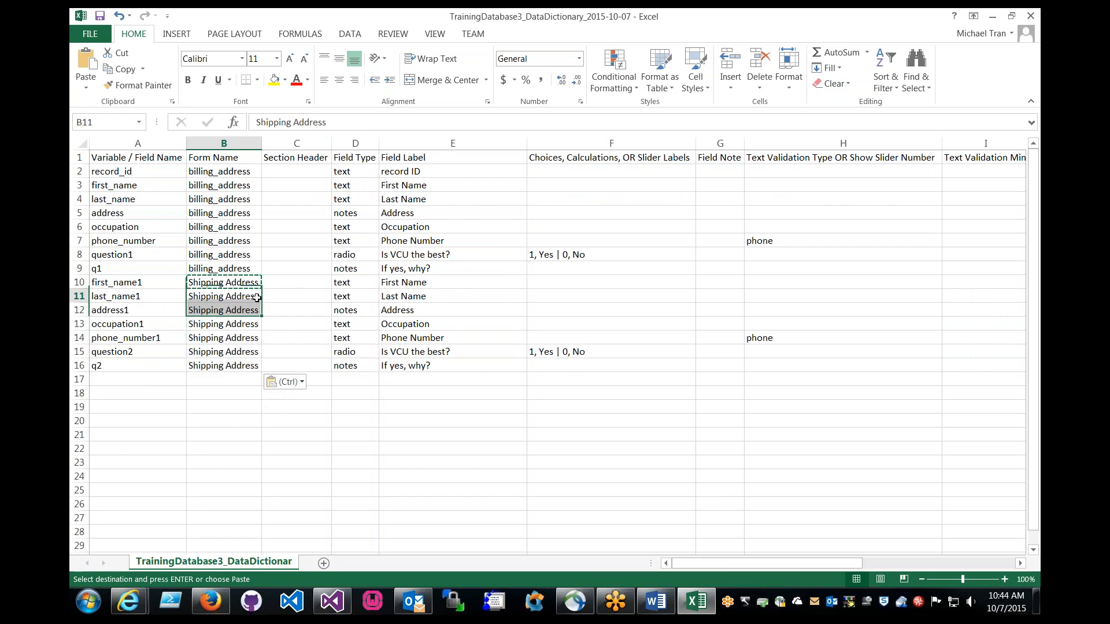
Review the billing_address form names in B2:B9 and the Shipping Address form names in B10:B16.
left_click_drag(238, 173, 231, 267)
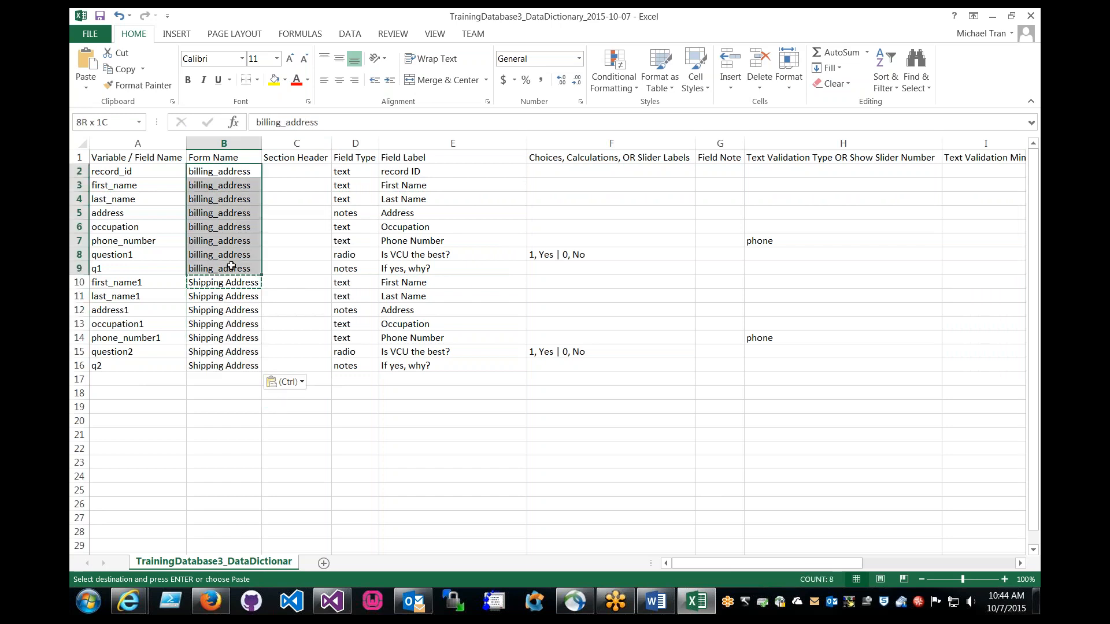
left_click(226, 306)
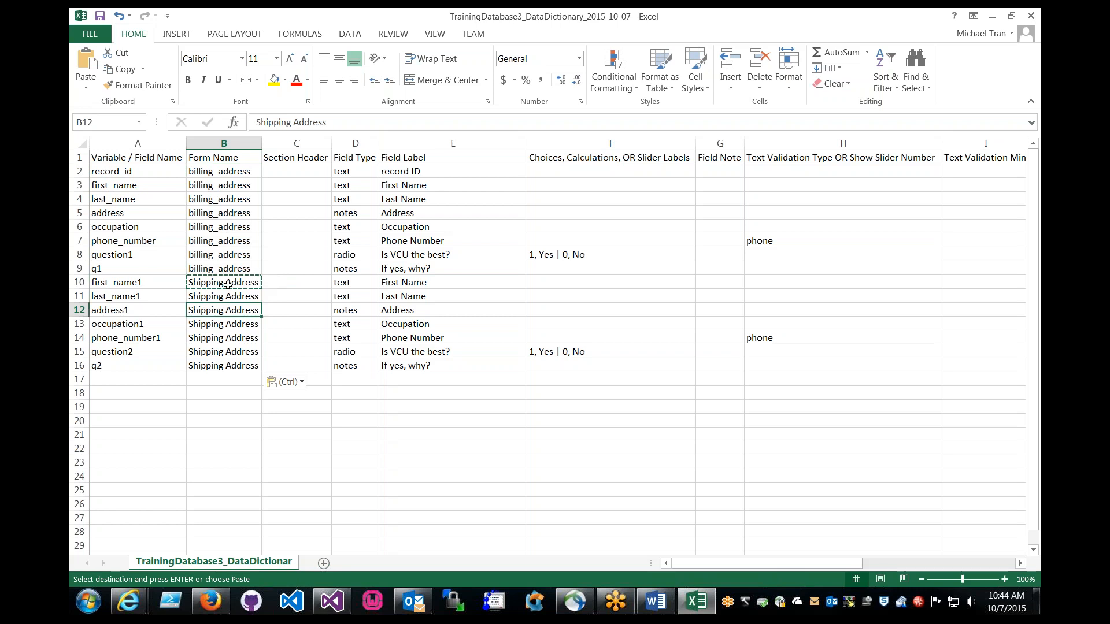
left_click(227, 288)
left_click_drag(227, 283, 226, 367)
left_click(296, 324)
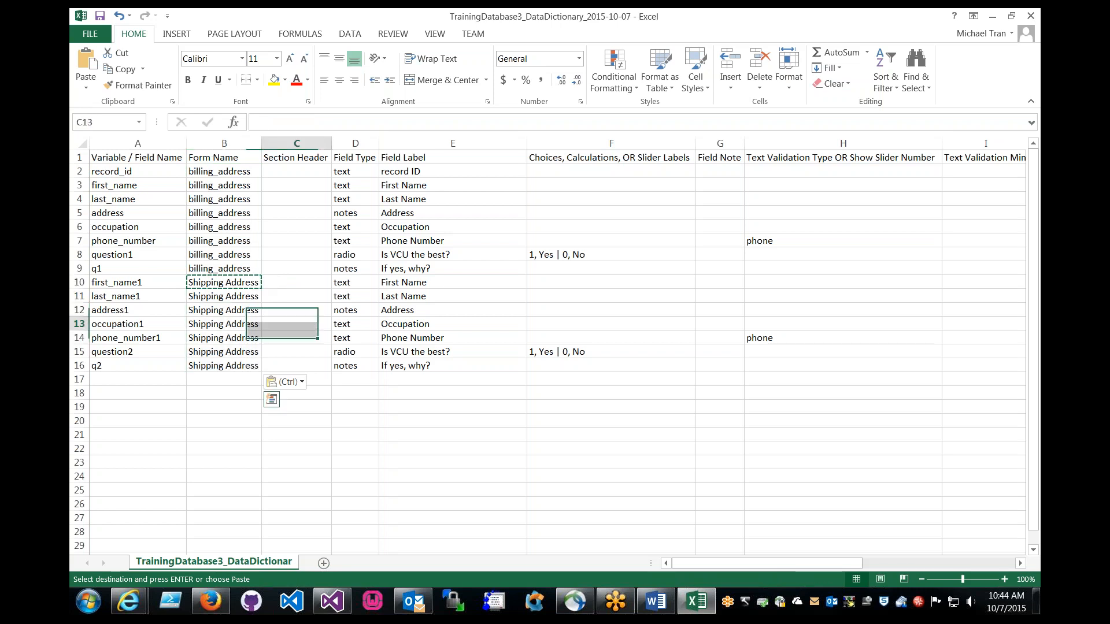
left_click(448, 311)
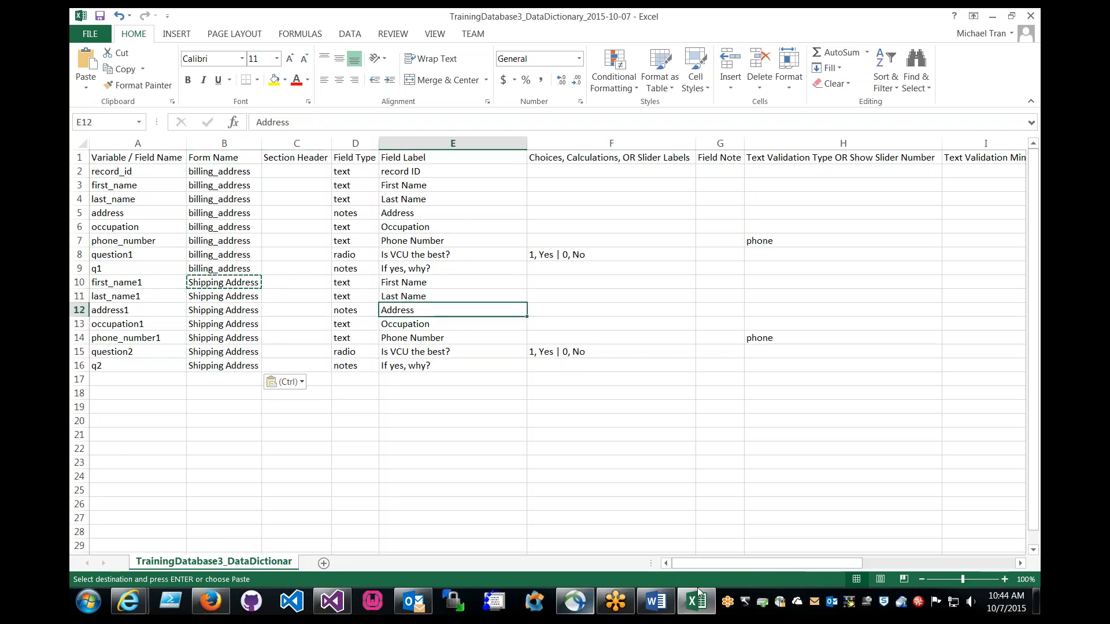
Change the branching logic in L16 to [question2] = '1'.
left_click_drag(720, 568, 798, 564)
left_click(783, 364)
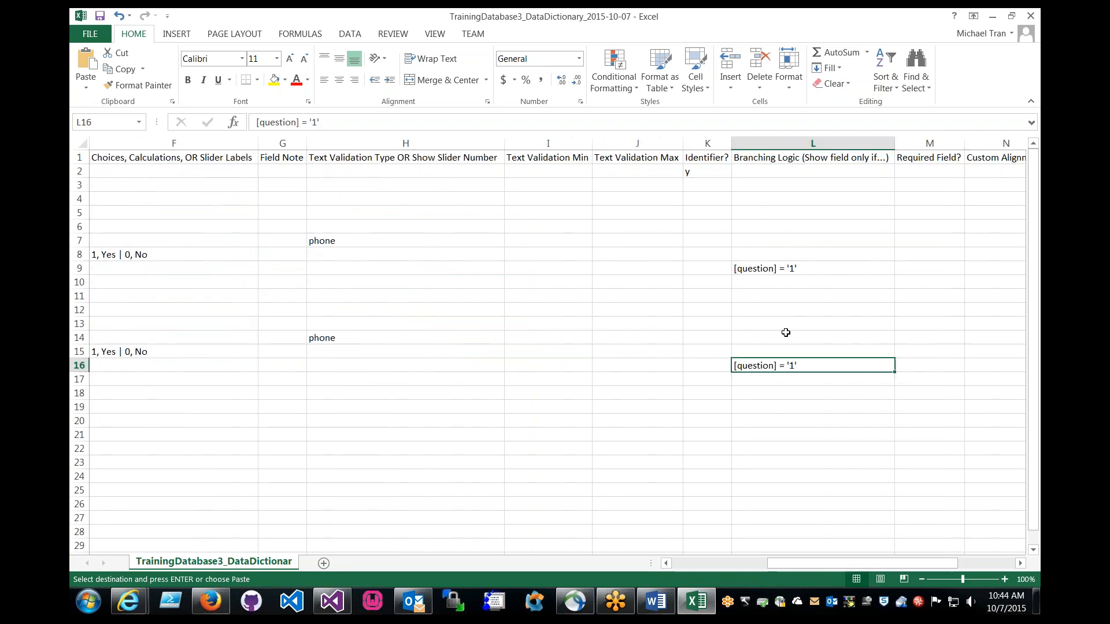
left_click(297, 122)
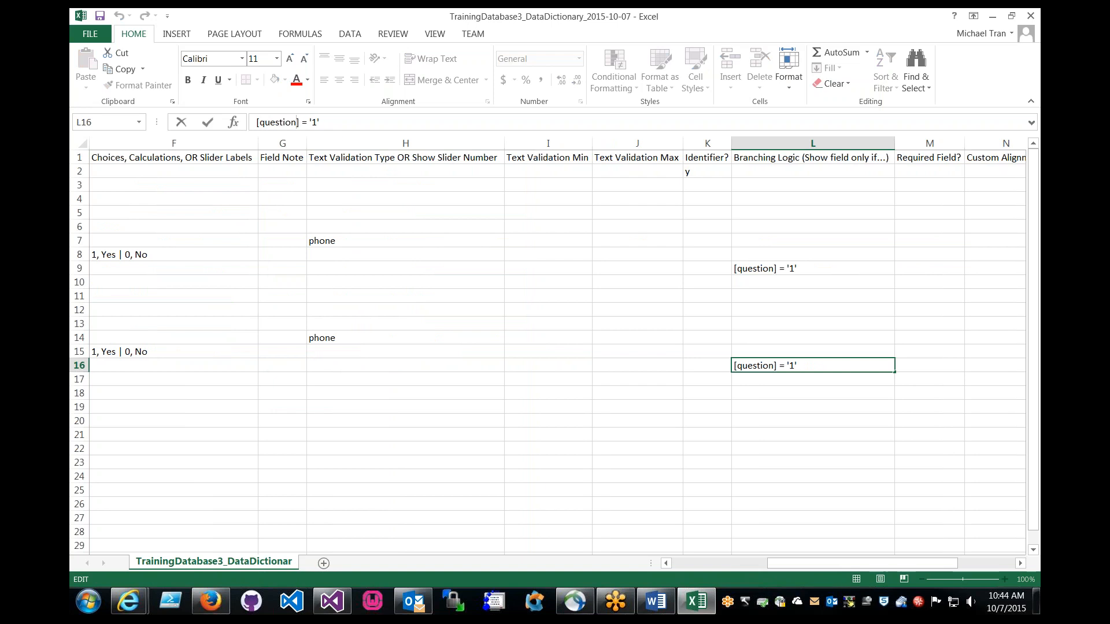
type("2")
Change the branching logic in L9 to [question1] = '1'.
left_click(744, 271)
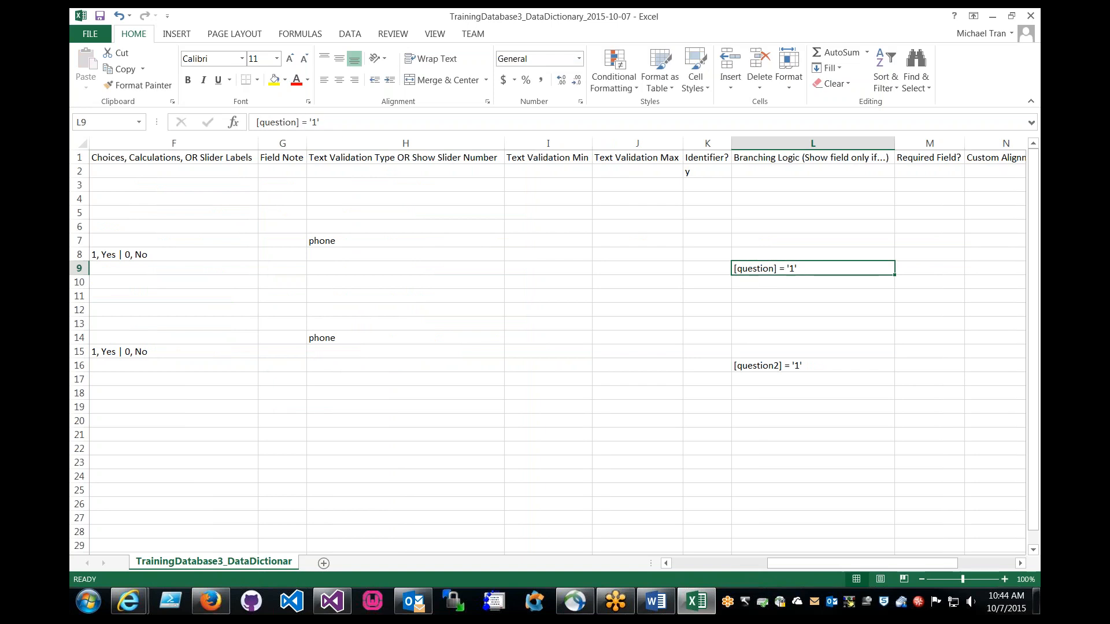
left_click(295, 123)
type("1")
left_click(521, 268)
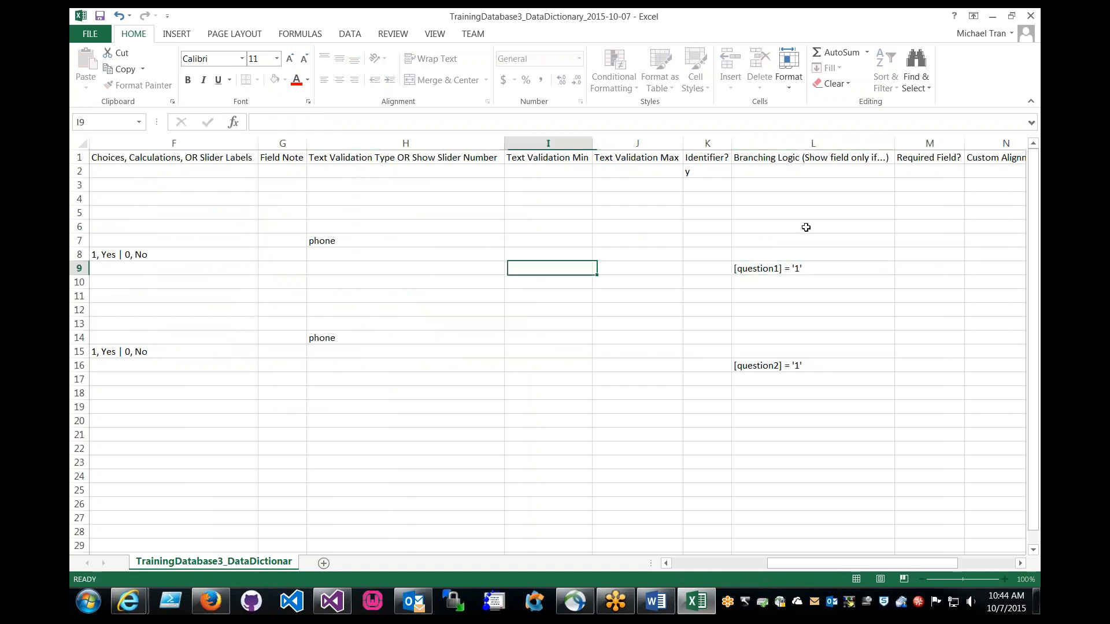
Review the Branching Logic column and trace the L9 condition back to its "If yes, why?" field in row 9.
left_click(787, 162)
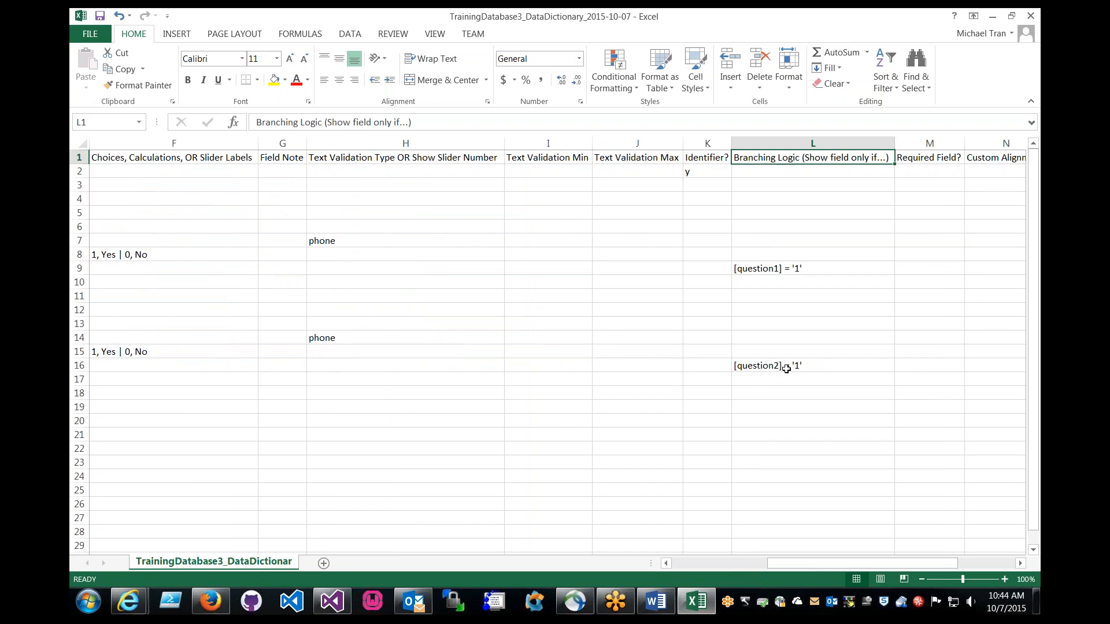
left_click(770, 269)
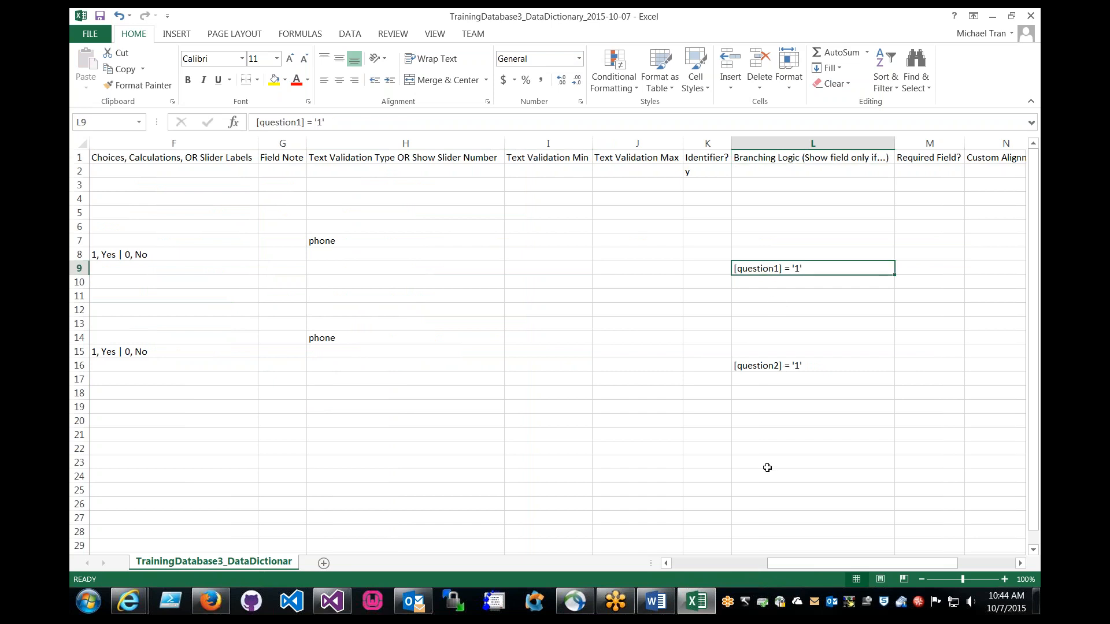
left_click_drag(797, 565, 783, 565)
left_click(907, 283)
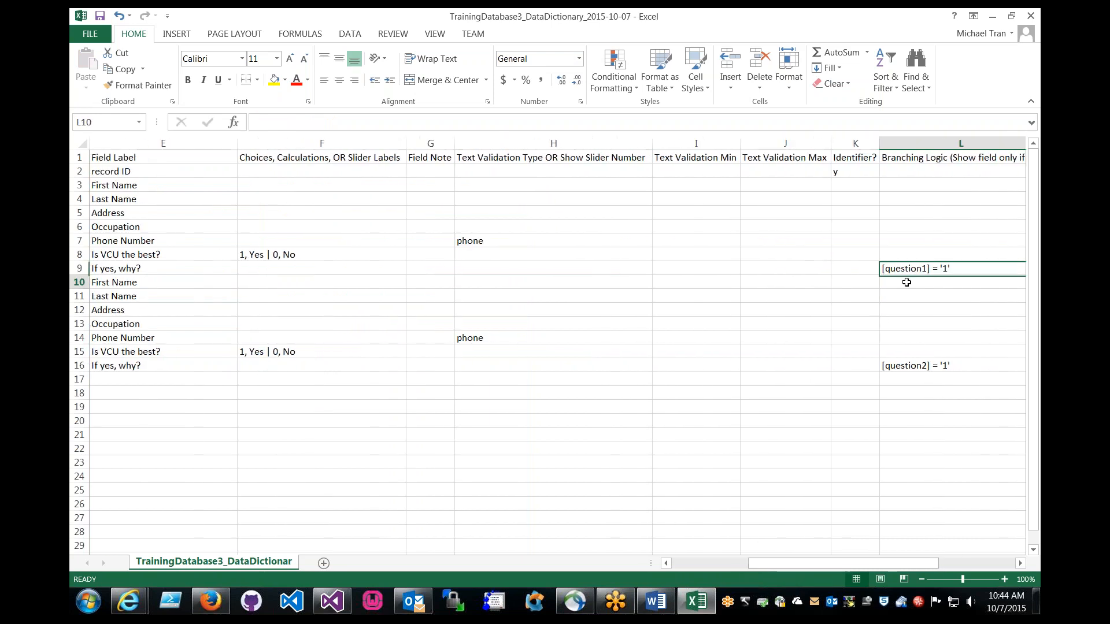
left_click(906, 272)
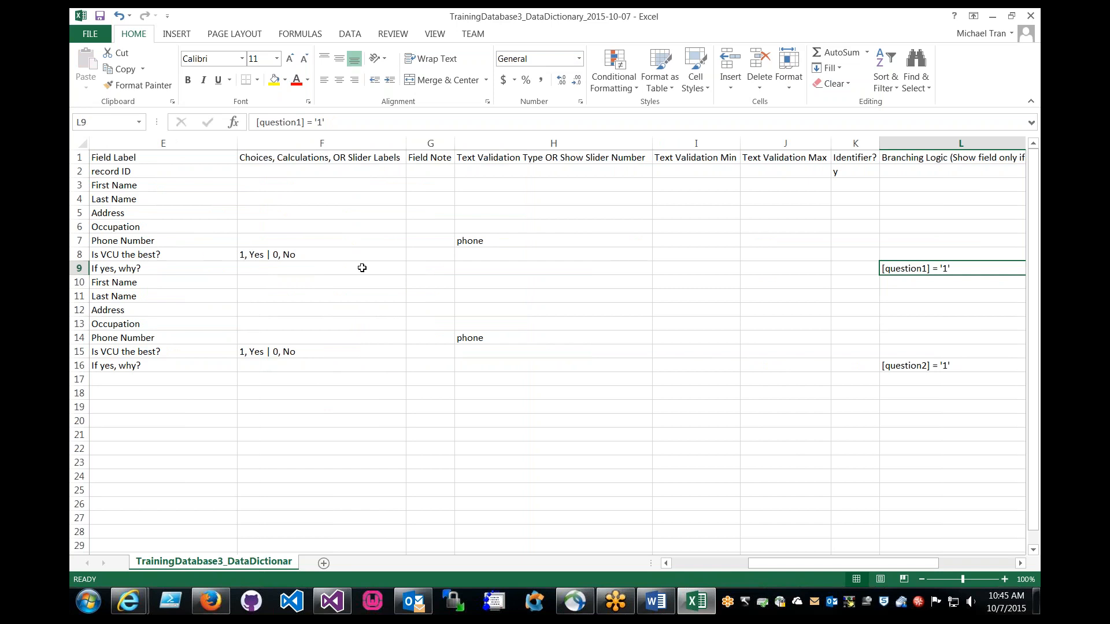
left_click(167, 268)
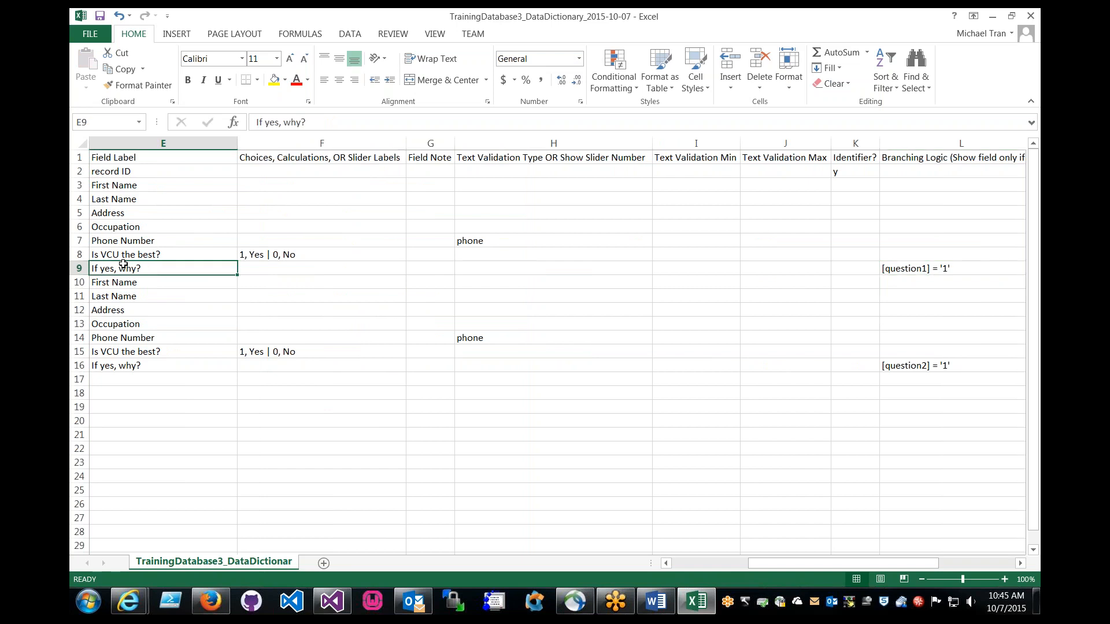
left_click(80, 269)
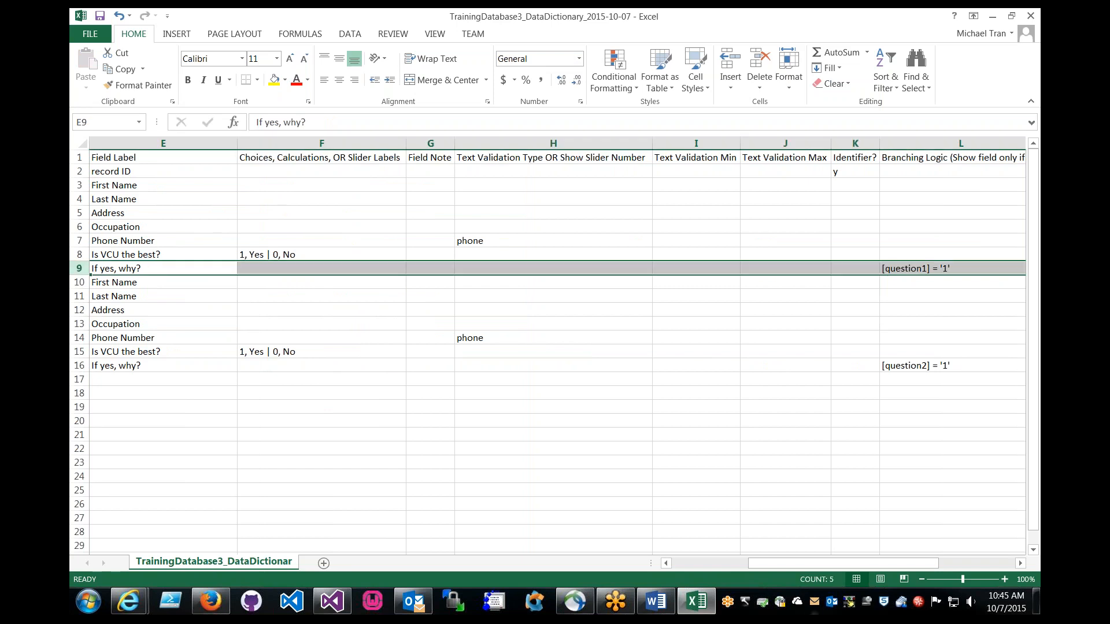
left_click_drag(789, 566, 682, 564)
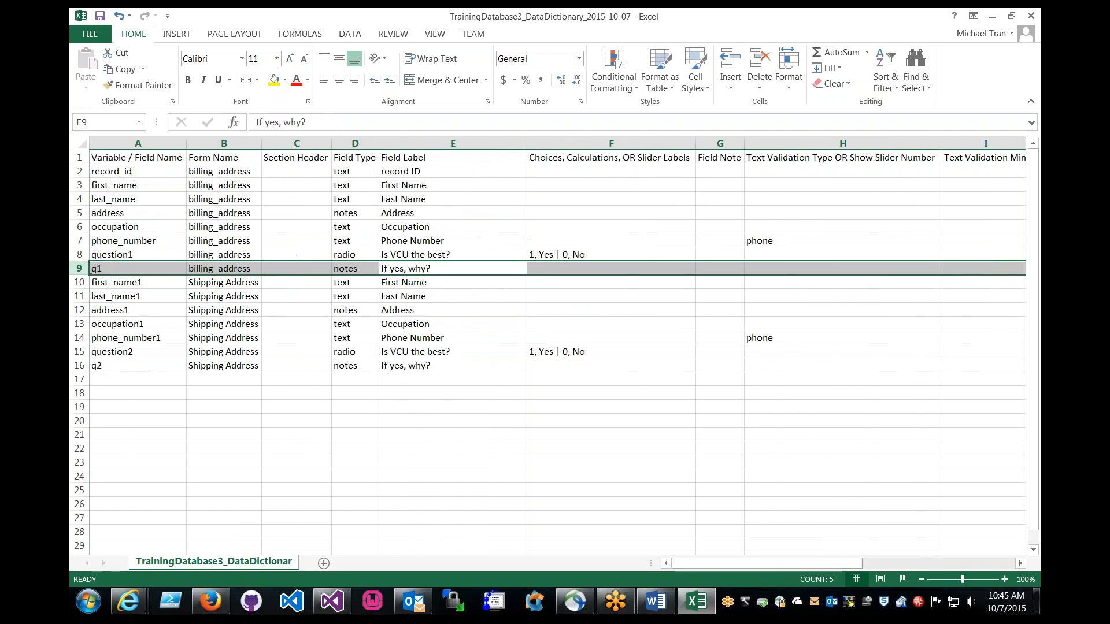
Save the edited data dictionary, keeping the CSV (comma delimited) format.
left_click(384, 322)
left_click(100, 16)
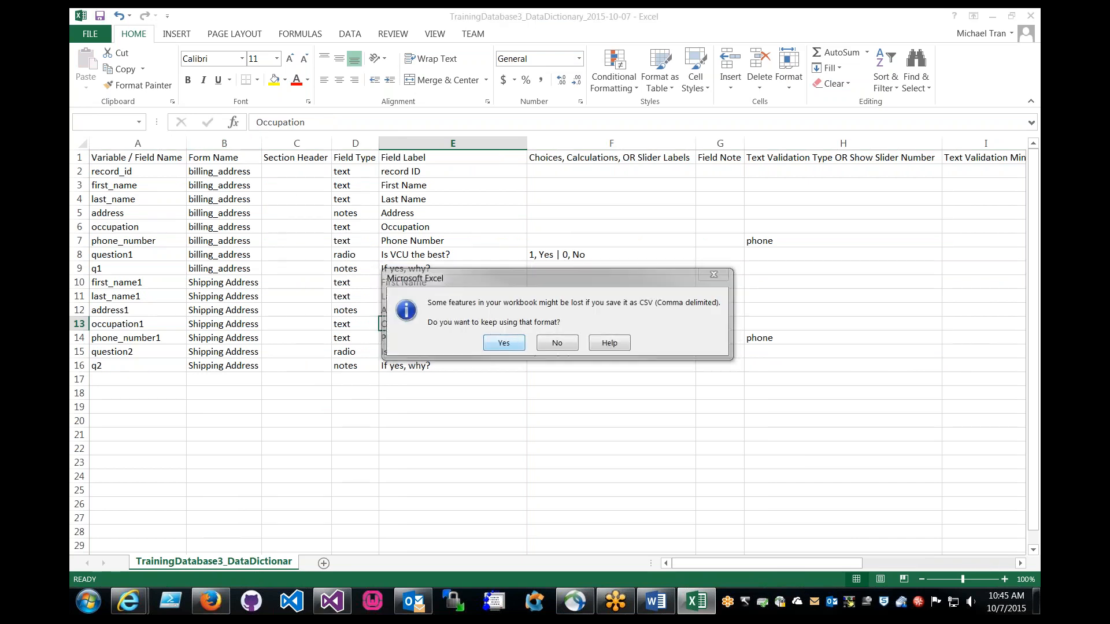
left_click(503, 343)
Switch to the Training Database 3 project in REDCap and open its Data Dictionary upload form.
left_click(130, 602)
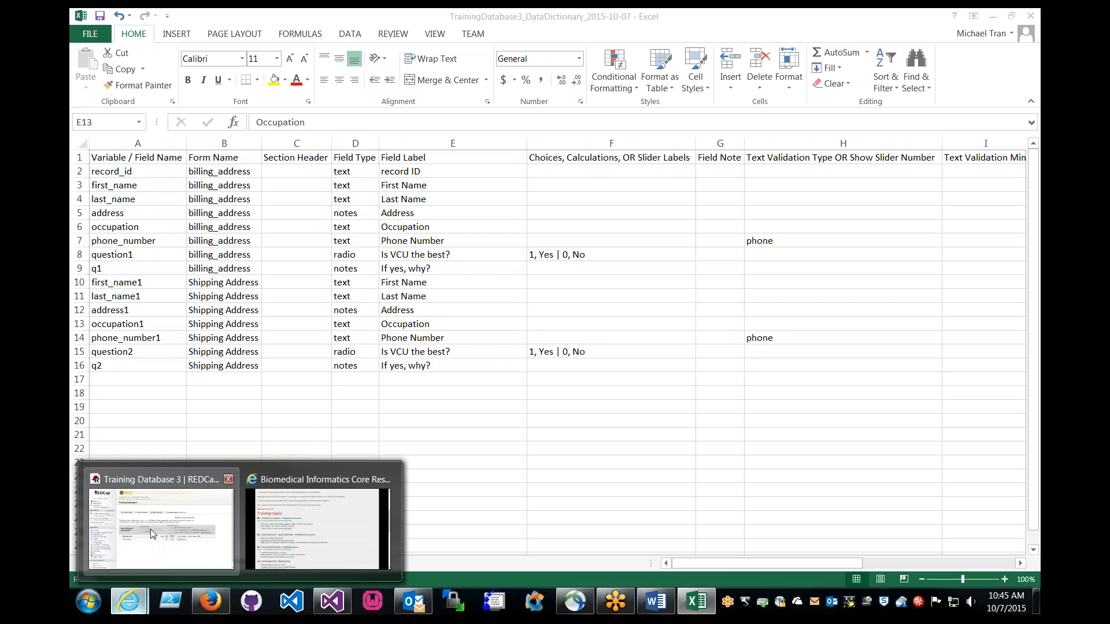
left_click(152, 534)
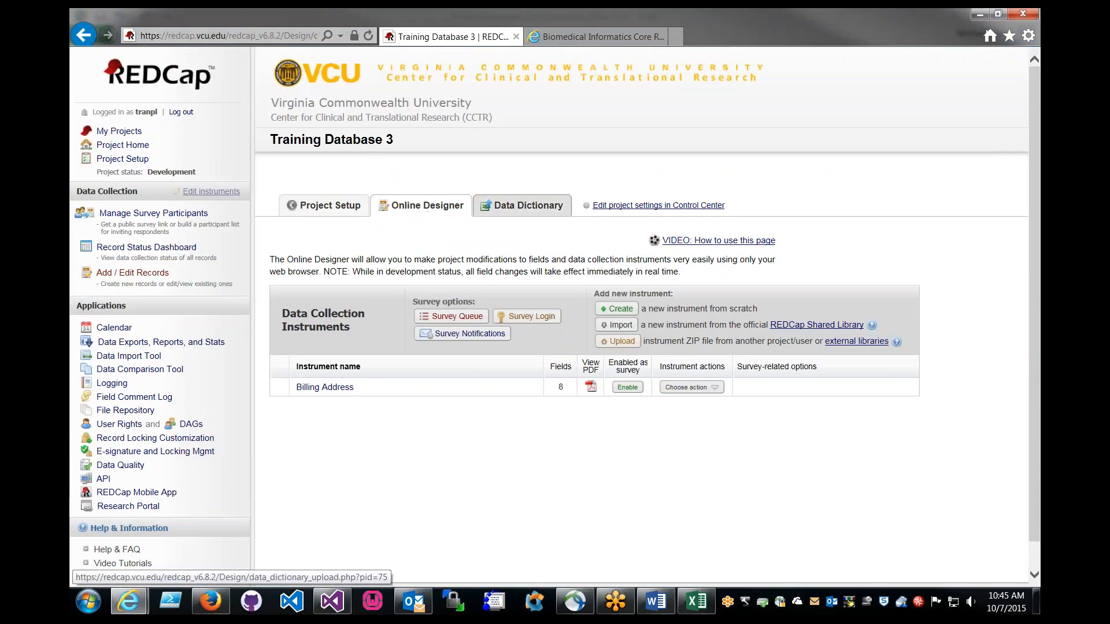
left_click(532, 212)
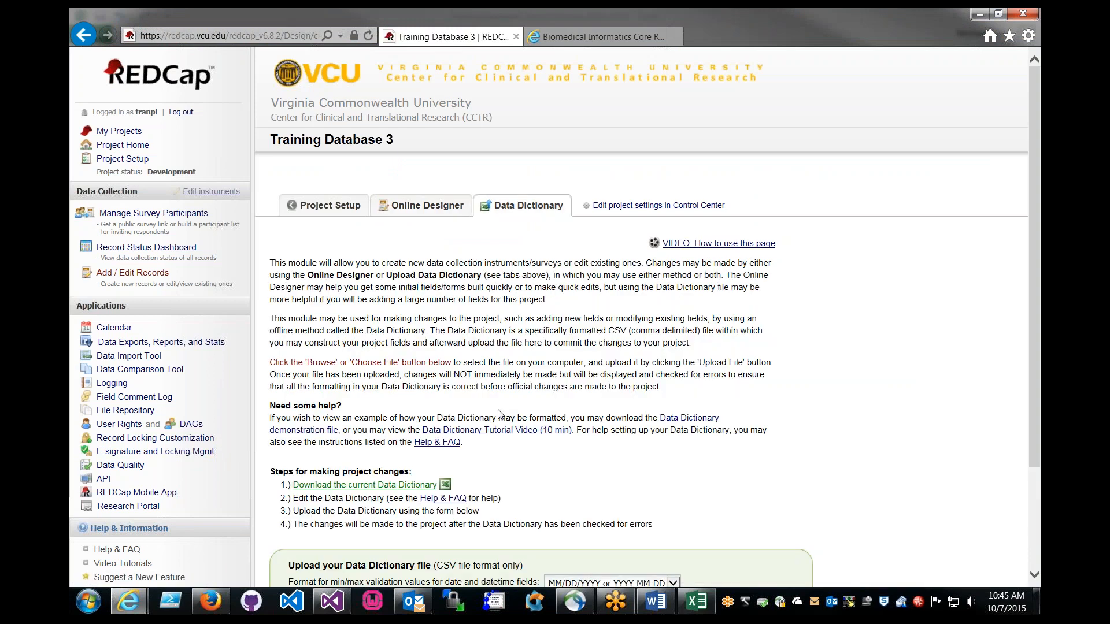
scroll(500, 414, "down", 3)
Upload the TrainingDatabase3_DataDictionary_2015-10-07 CSV file from the Desktop as the project's data dictionary.
left_click(568, 469)
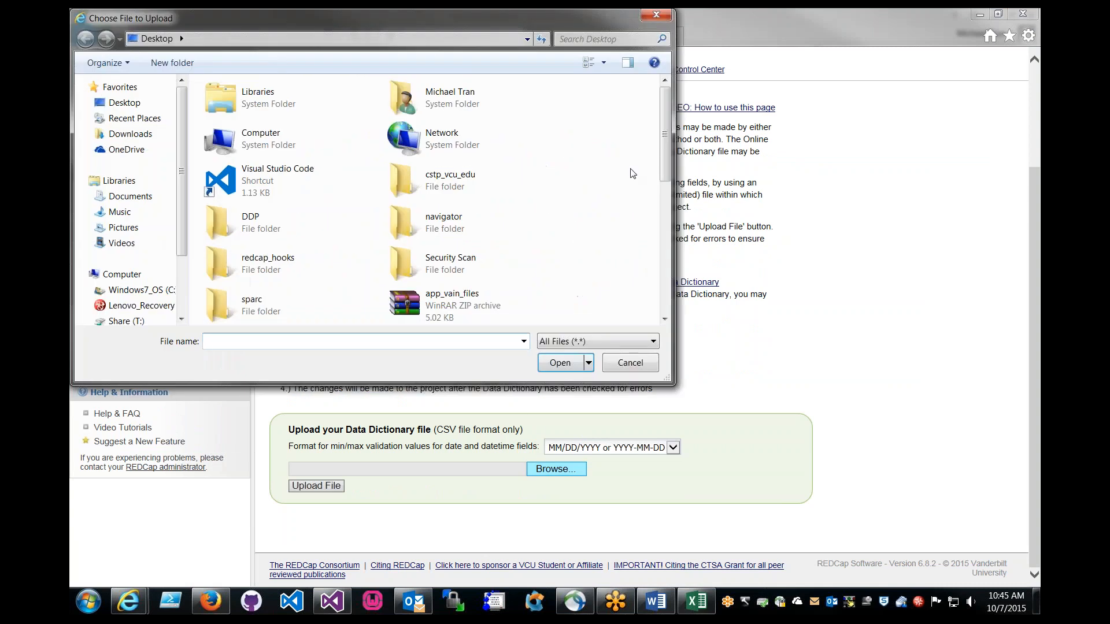
left_click_drag(665, 129, 667, 270)
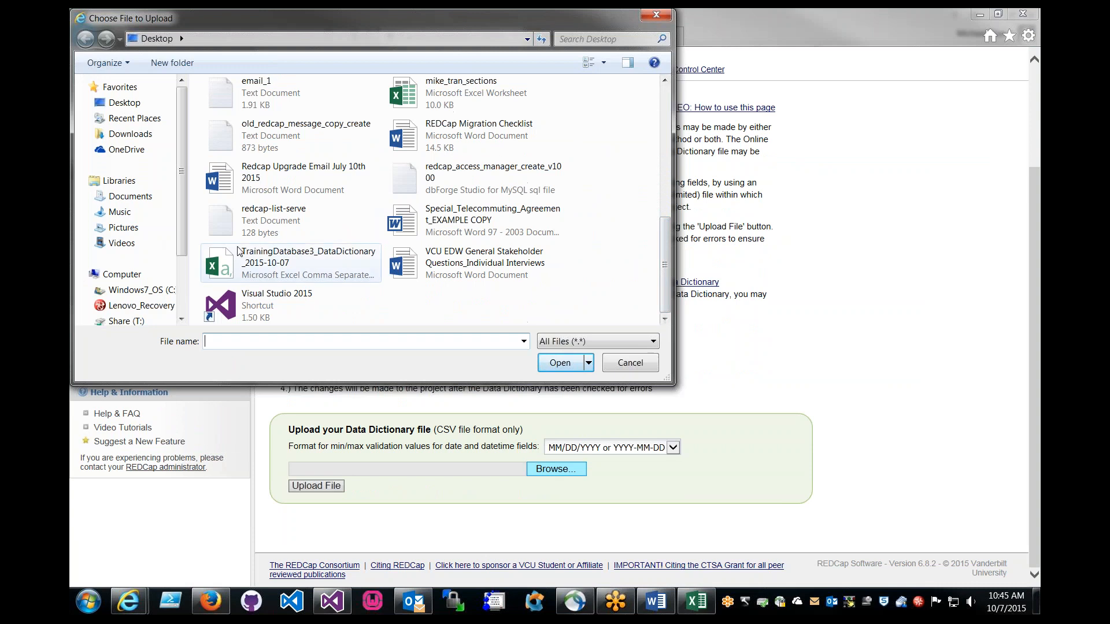
left_click(282, 263)
left_click(565, 366)
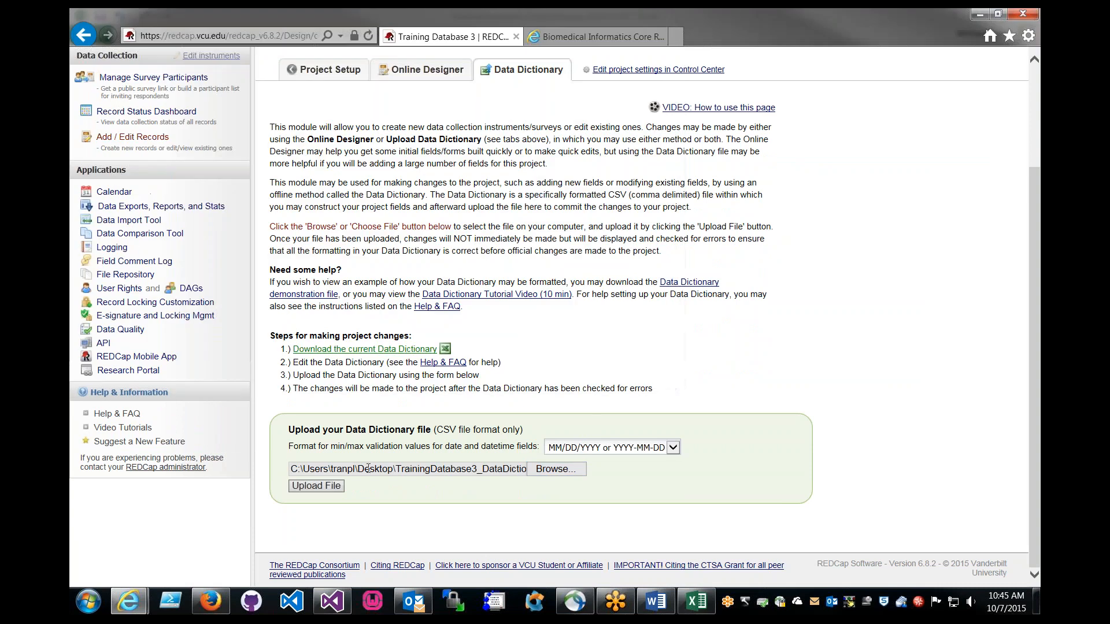
left_click(322, 489)
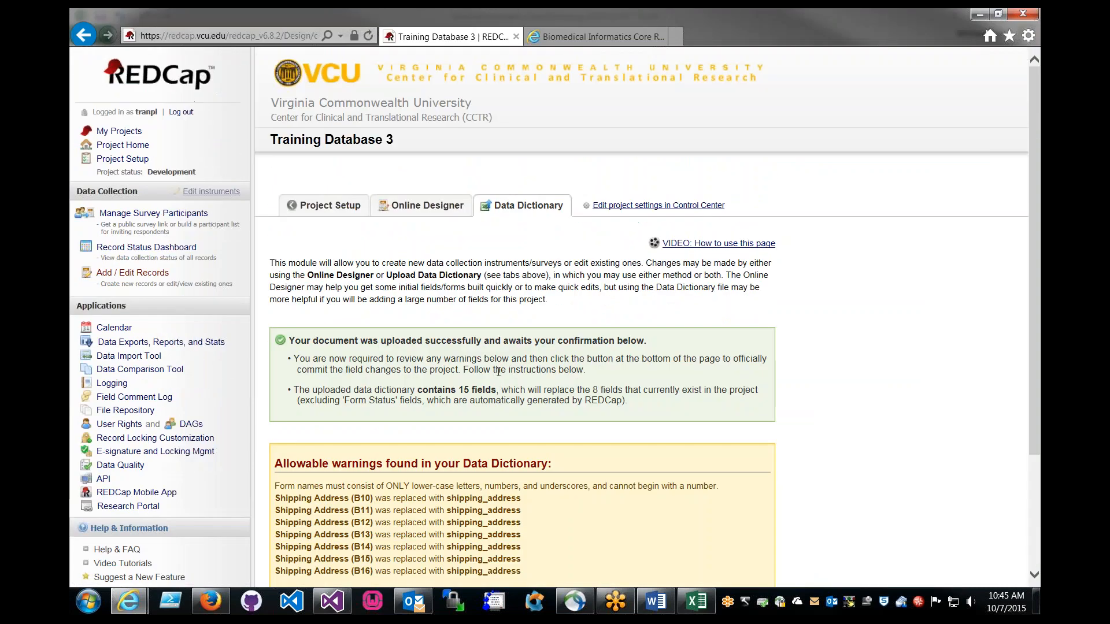
Review the upload summary and the allowable warnings about the Shipping Address form names in B10 to B16.
scroll(515, 358, "down", 3)
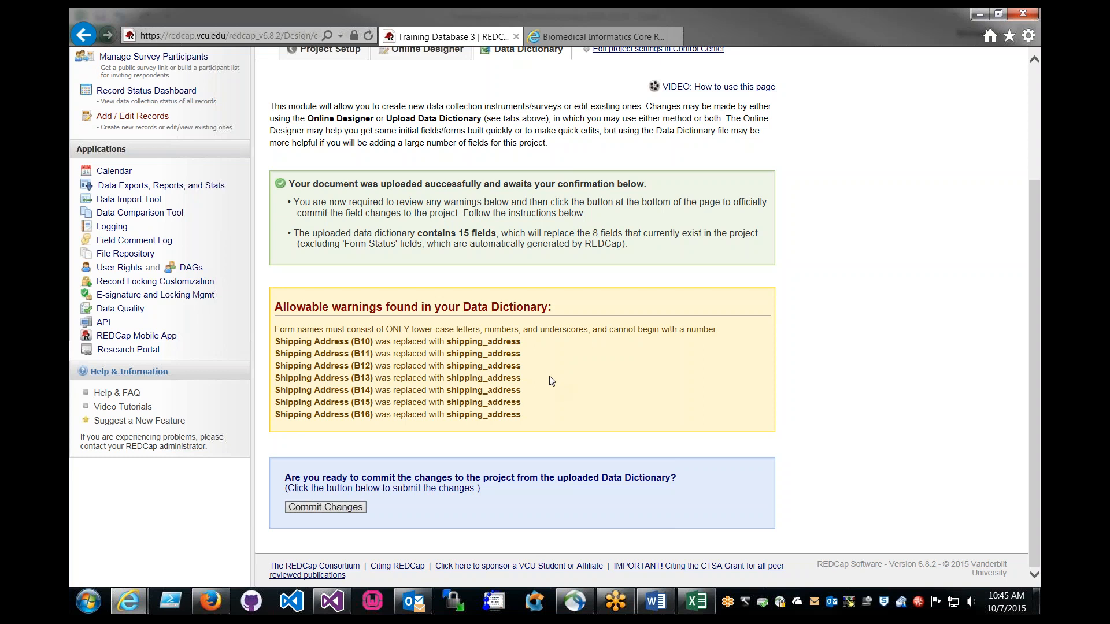
left_click(342, 508)
scroll(418, 400, "up", 1)
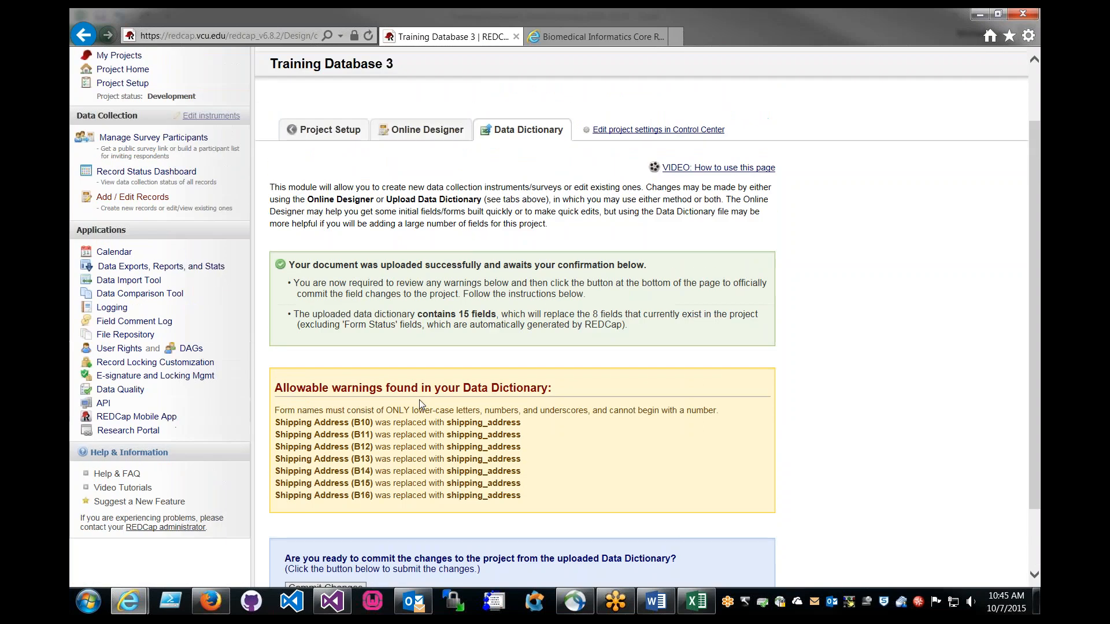
scroll(419, 400, "down", 2)
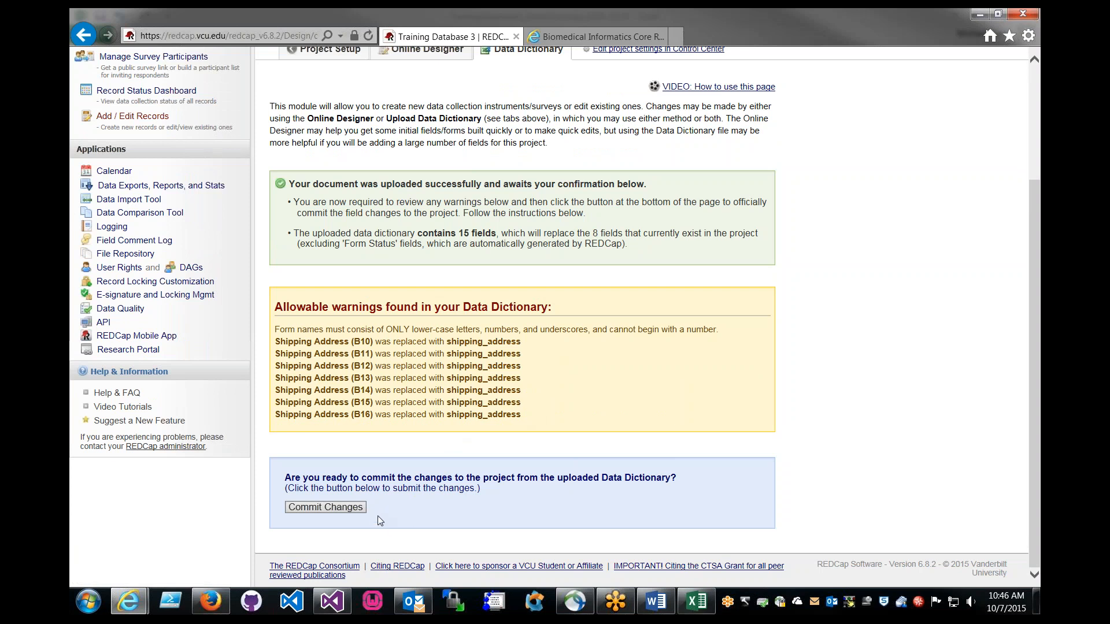
left_click(341, 513)
left_click_drag(542, 421, 276, 341)
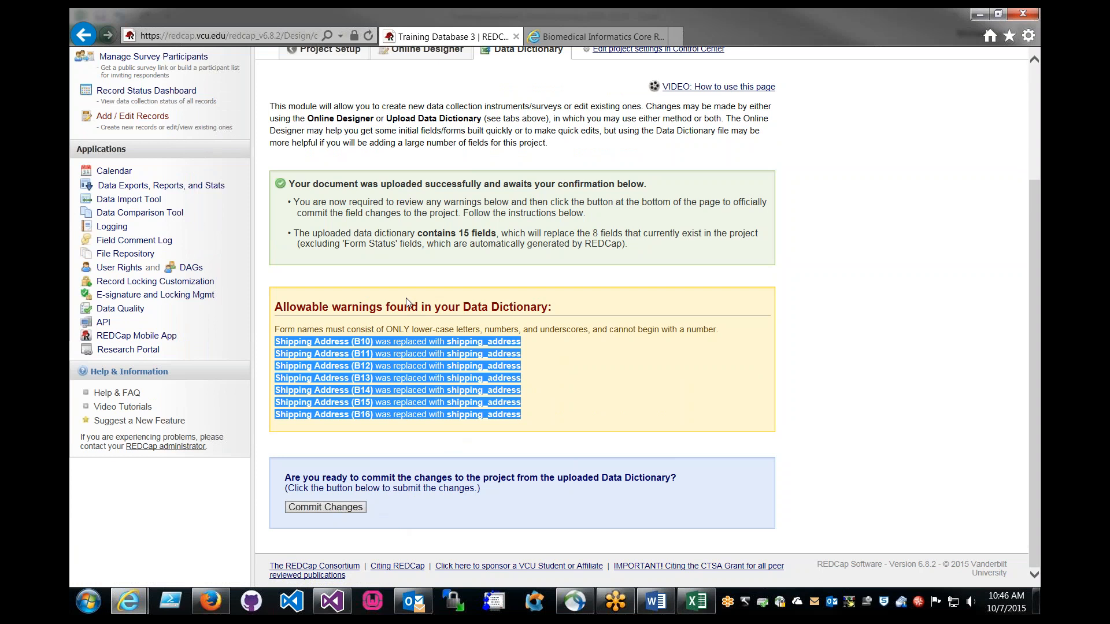
left_click(474, 390)
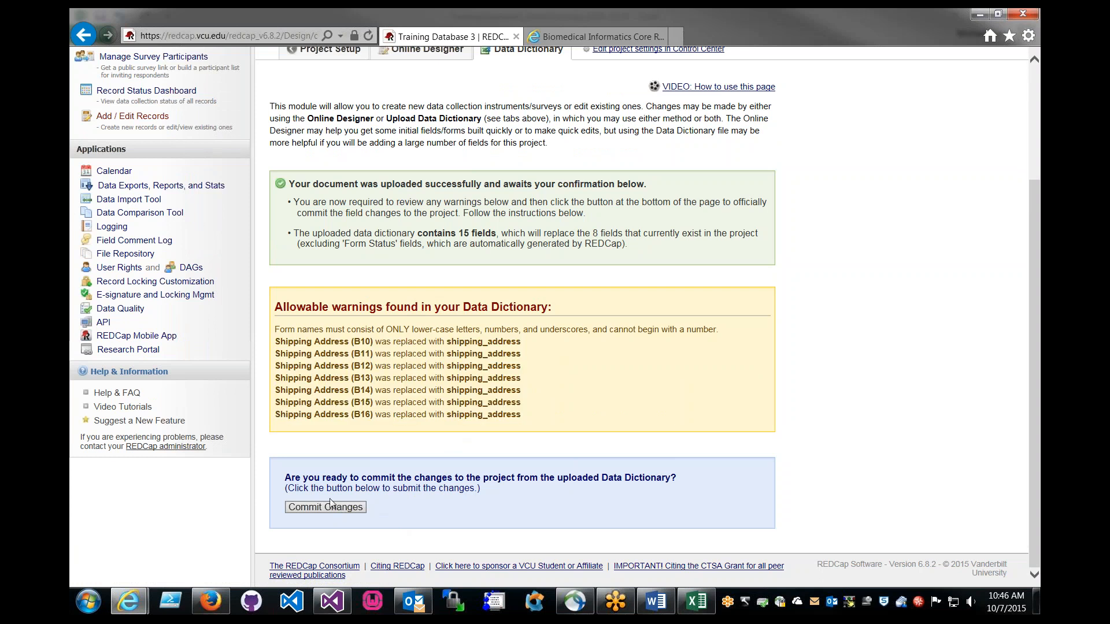
Commit the uploaded data dictionary changes to the project and open the Online Designer's instrument list.
left_click(355, 515)
left_click(354, 511)
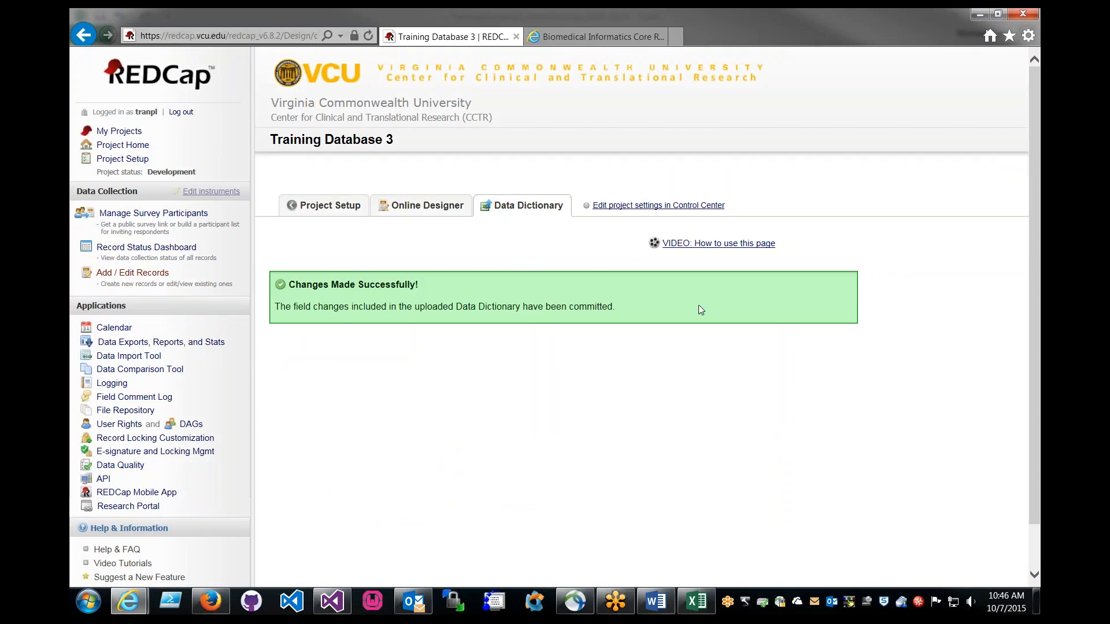
left_click_drag(701, 310, 288, 308)
left_click(427, 205)
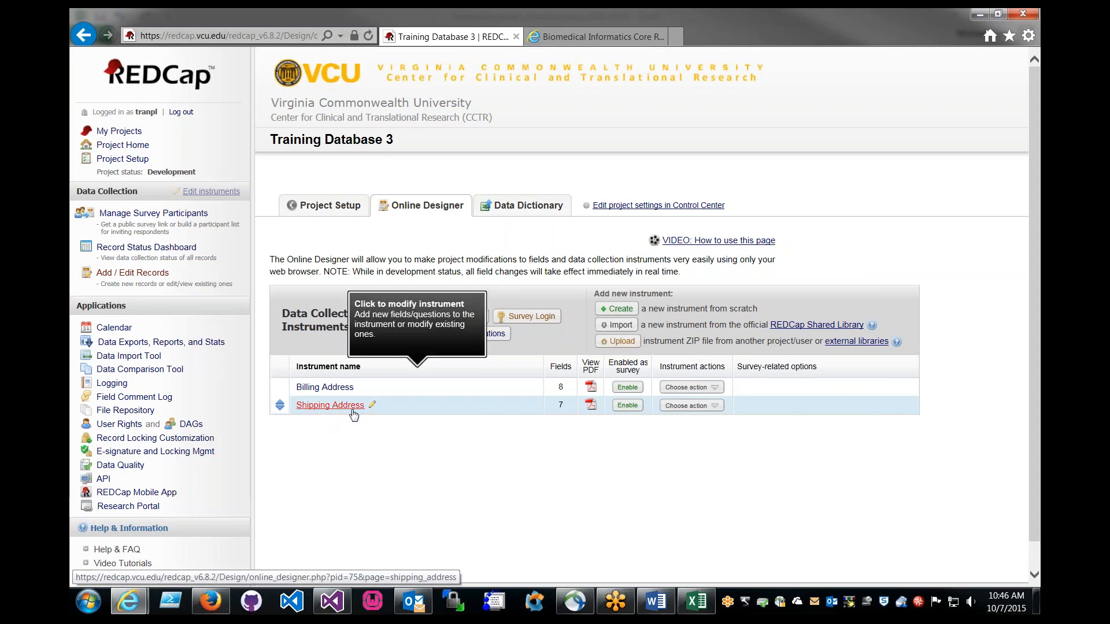
Switch to the data dictionary in Excel and review the Shipping Address rows 10 to 16.
left_click(697, 602)
left_click_drag(79, 282, 79, 366)
left_click(231, 365)
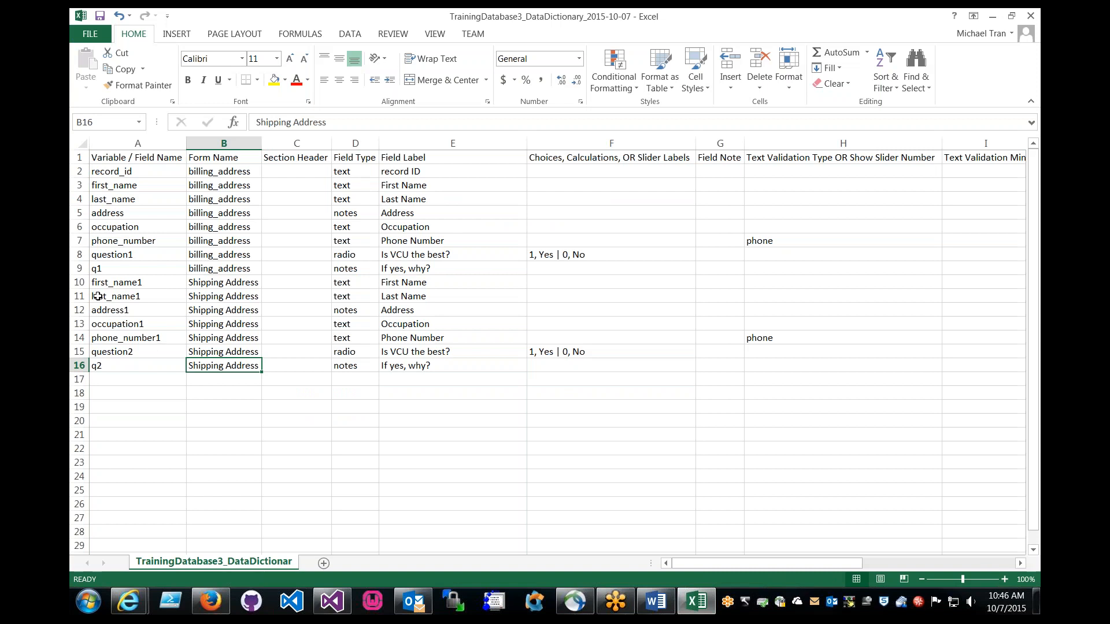
left_click(80, 290)
left_click(79, 283)
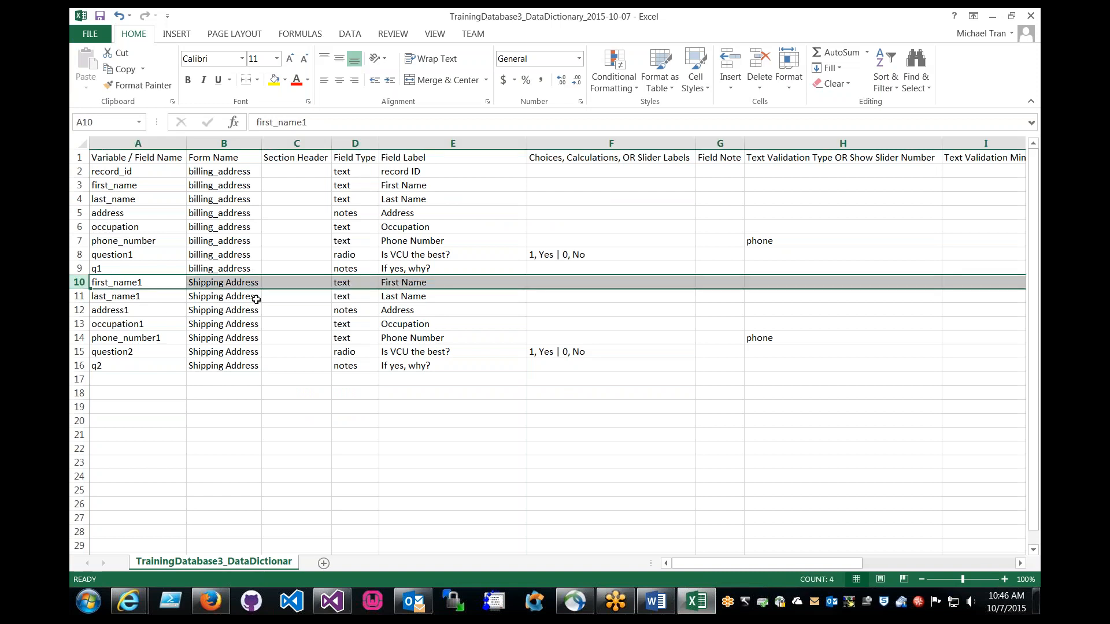
left_click(255, 349)
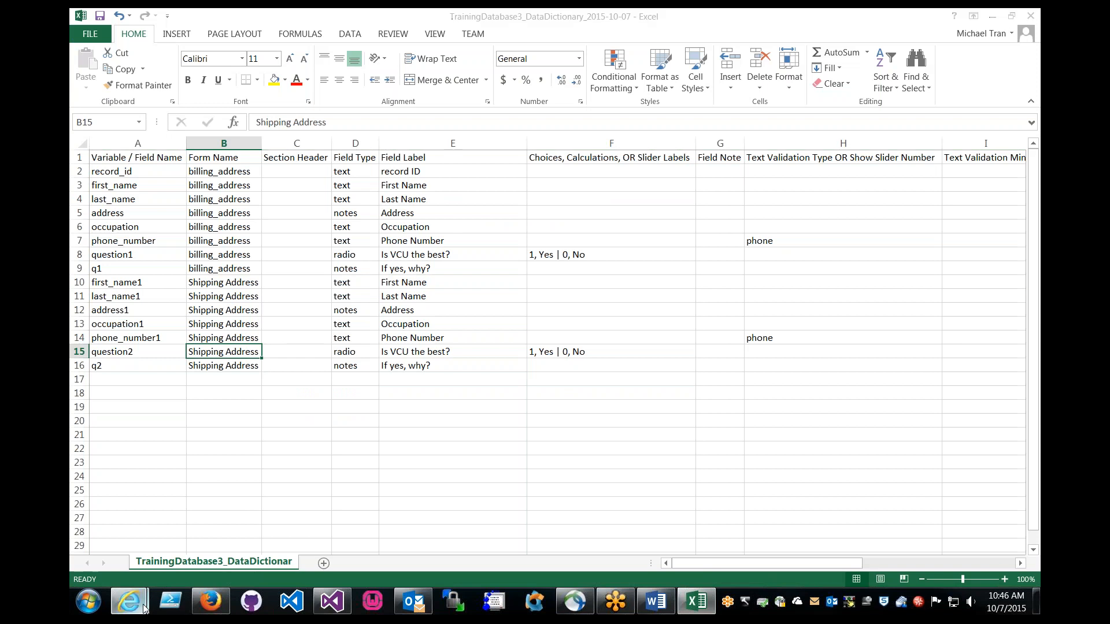
Switch back to REDCap and examine the fields of the Billing Address instrument in the Online Designer.
mouse_move(128, 602)
left_click(176, 517)
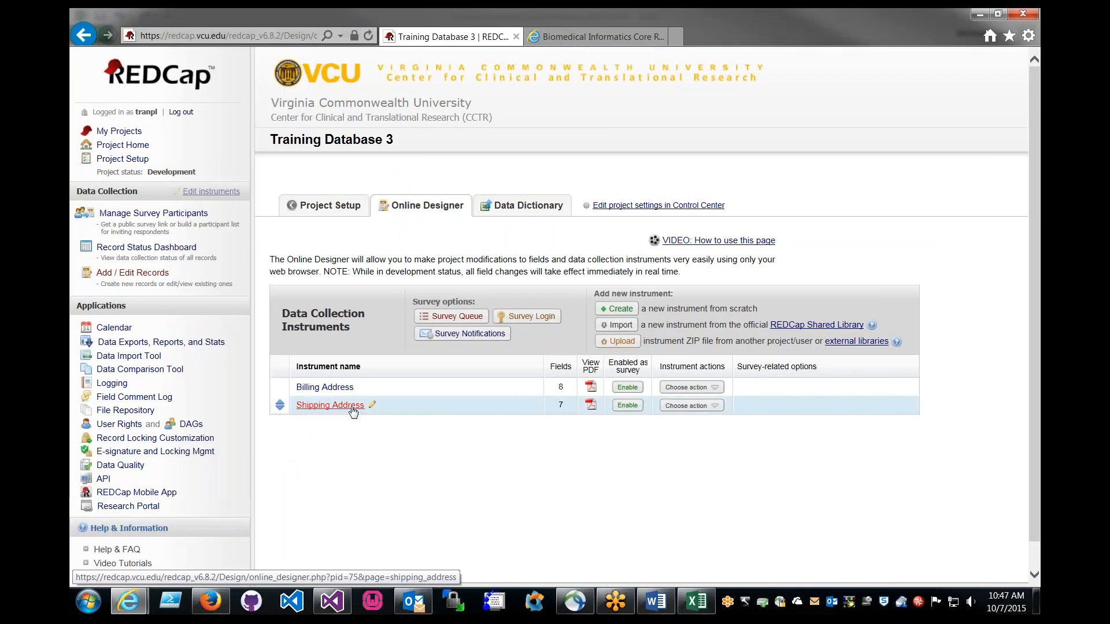
left_click(338, 387)
scroll(335, 274, "down", 4)
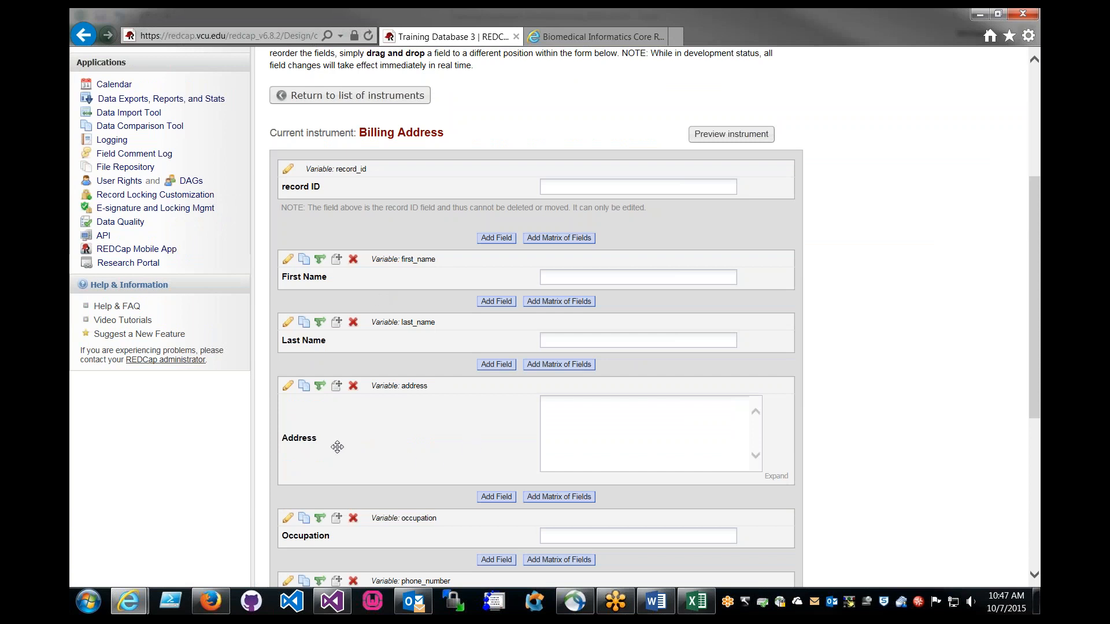
scroll(438, 497, "down", 2)
scroll(391, 453, "up", 3)
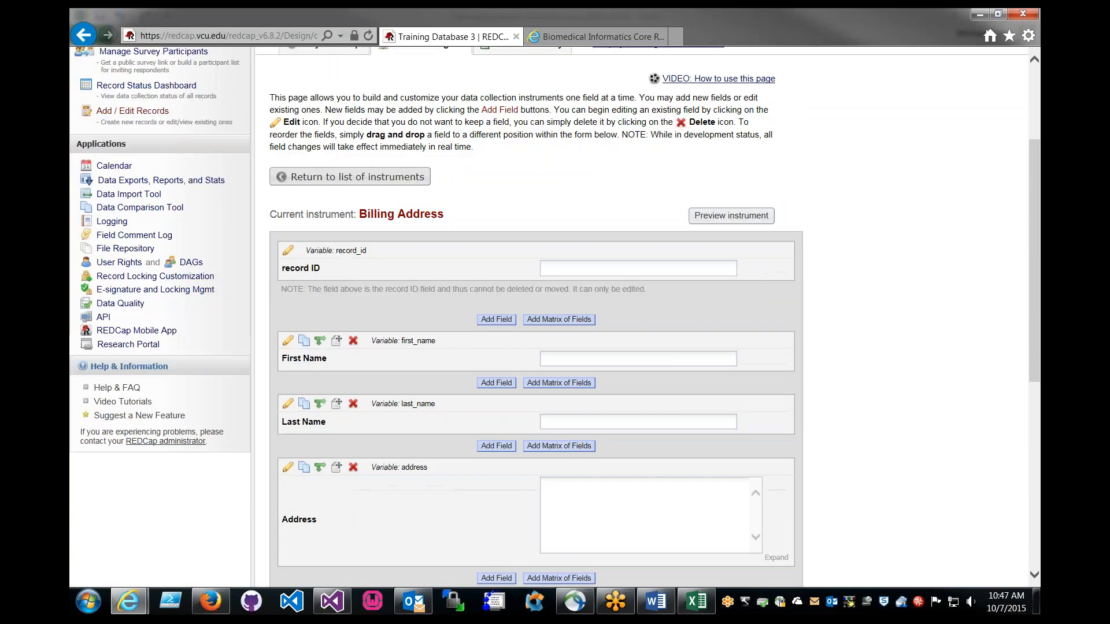
Return to the instrument list and examine the fields and variable names of the Shipping Address instrument.
left_click(350, 177)
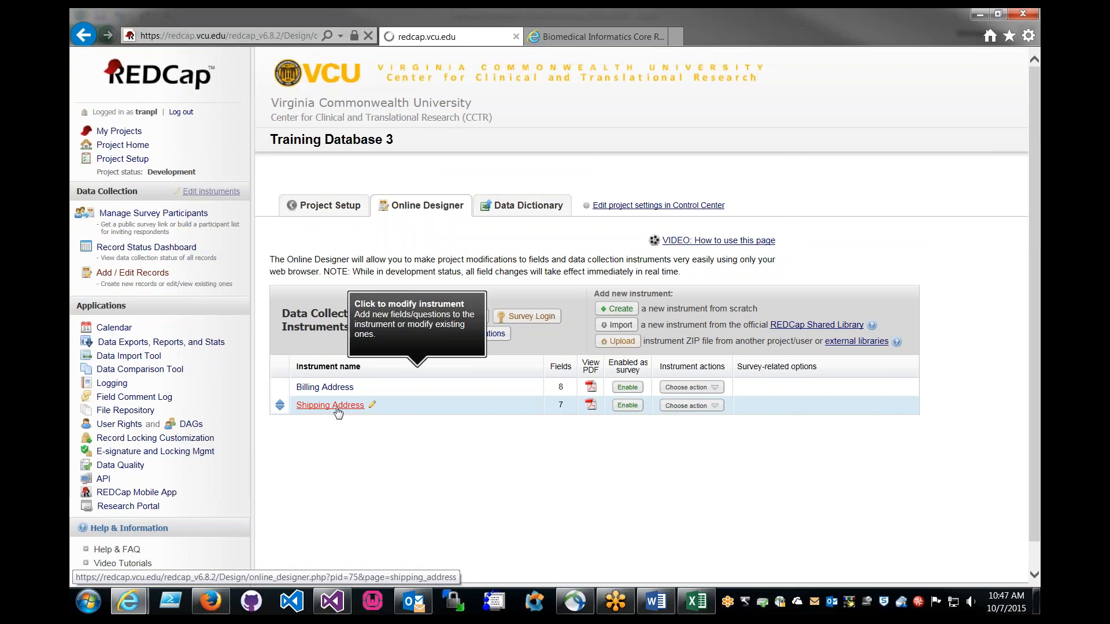
left_click(335, 410)
scroll(351, 397, "down", 4)
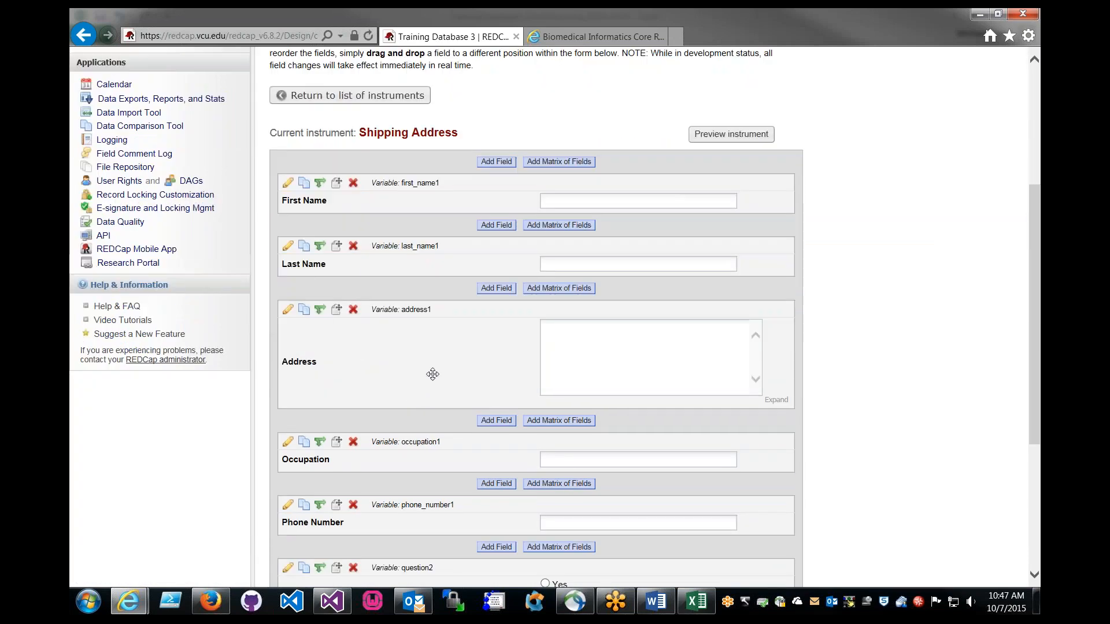
scroll(436, 373, "down", 1)
scroll(437, 371, "down", 1)
scroll(437, 379, "down", 1)
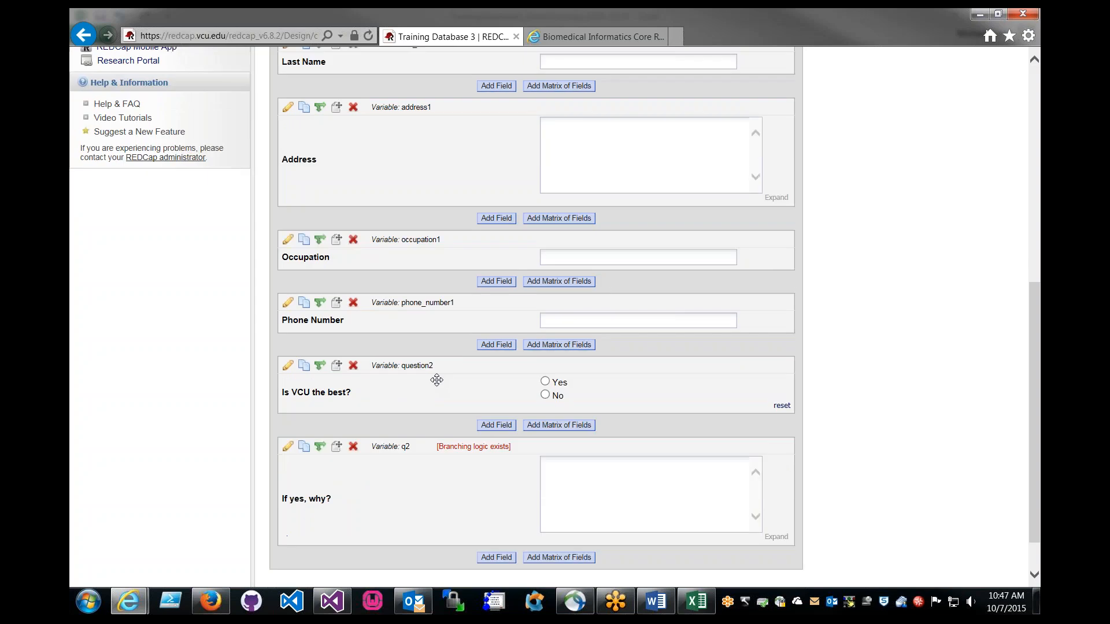
Finish reviewing the Shipping Address instrument's fields and return to the list of instruments.
scroll(437, 379, "up", 5)
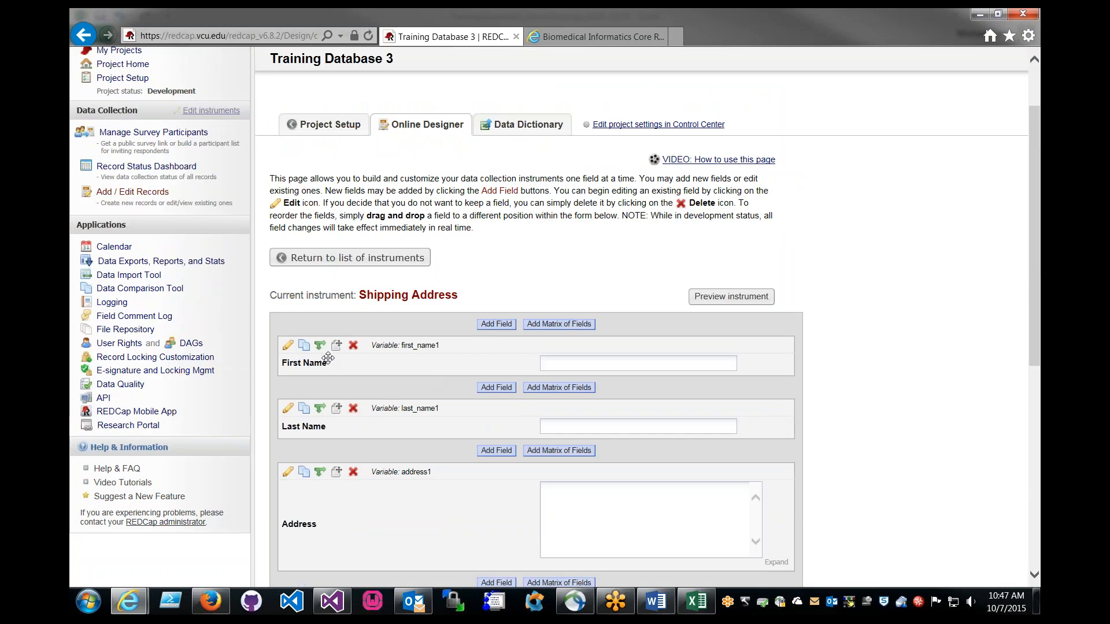
scroll(366, 342, "down", 1)
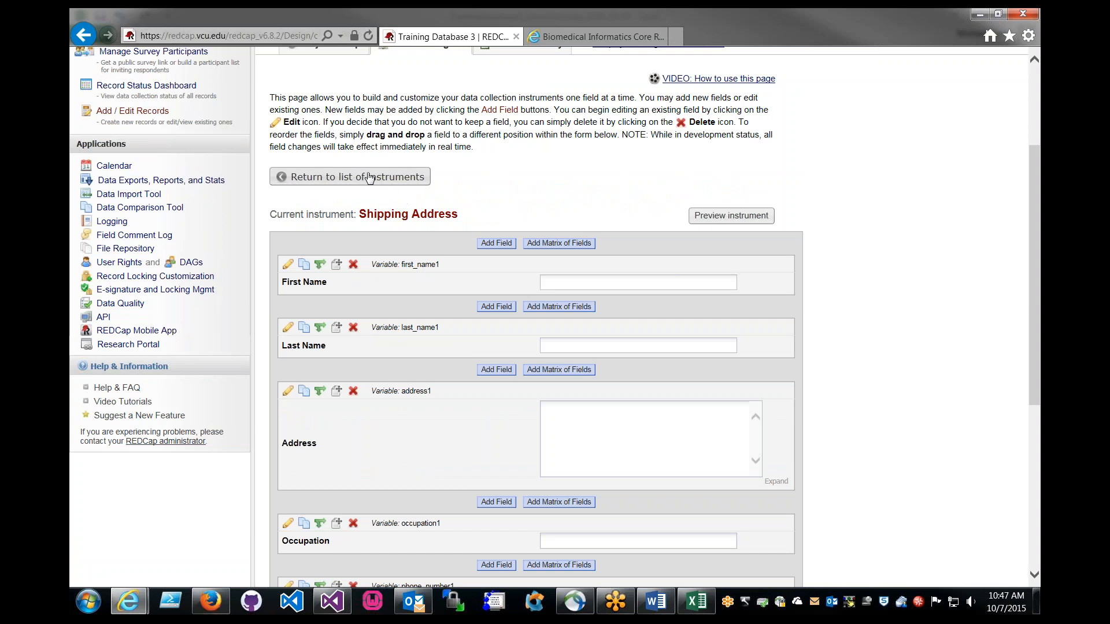
left_click(370, 176)
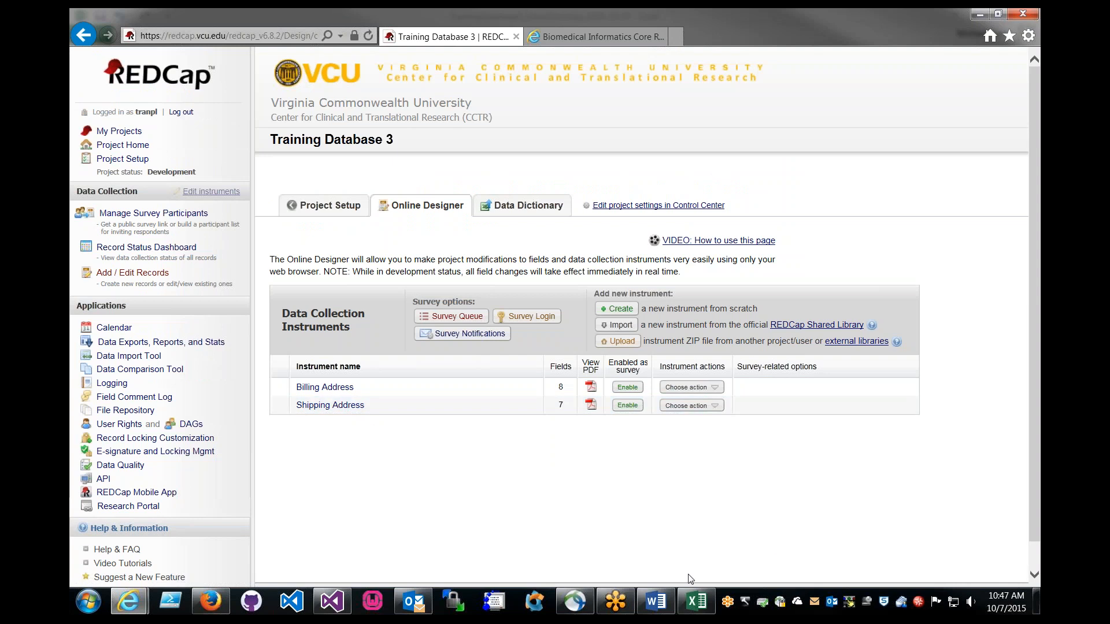
Switch to the data dictionary in Excel, widen the Form Name column slightly and select the field type cell of question2.
left_click(697, 601)
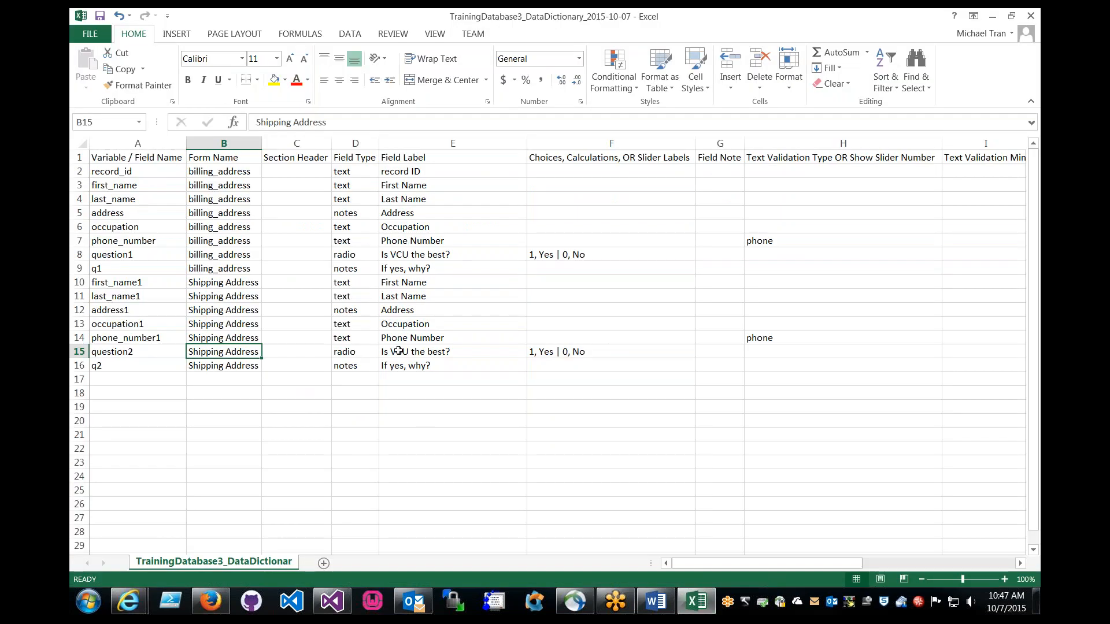
left_click_drag(262, 143, 272, 143)
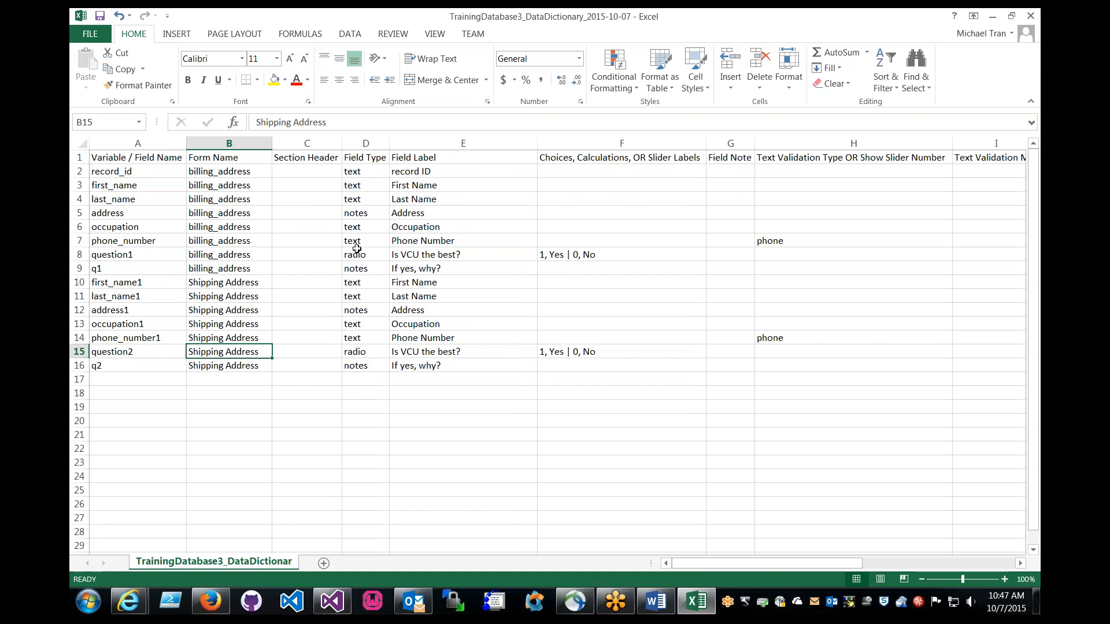
left_click(355, 349)
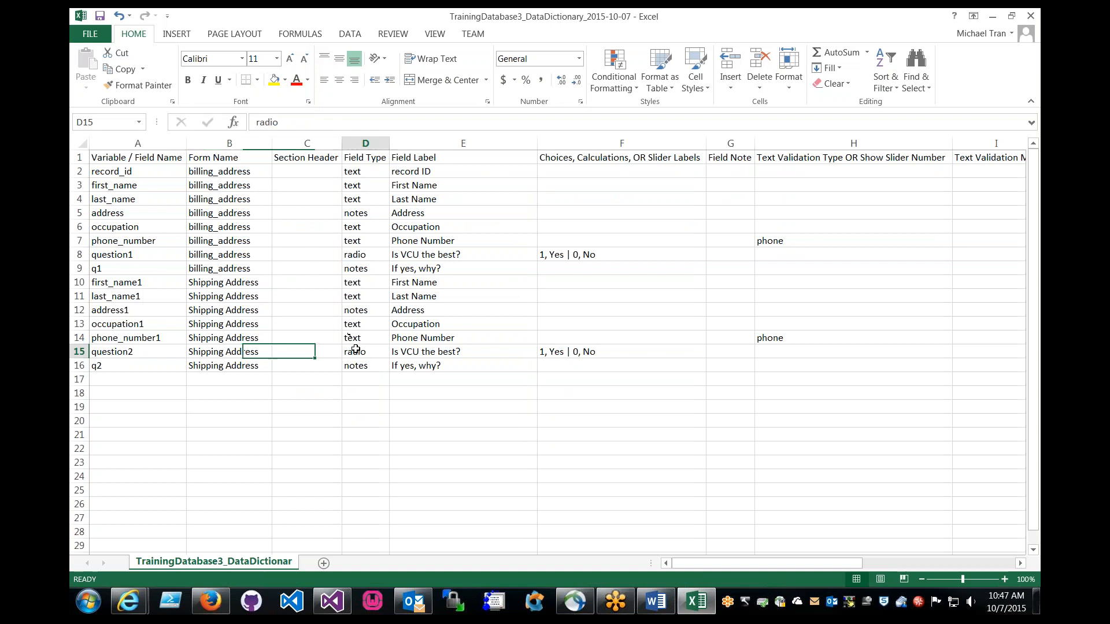
Switch back to REDCap in the browser and open Help & FAQ by way of the project list.
left_click(129, 602)
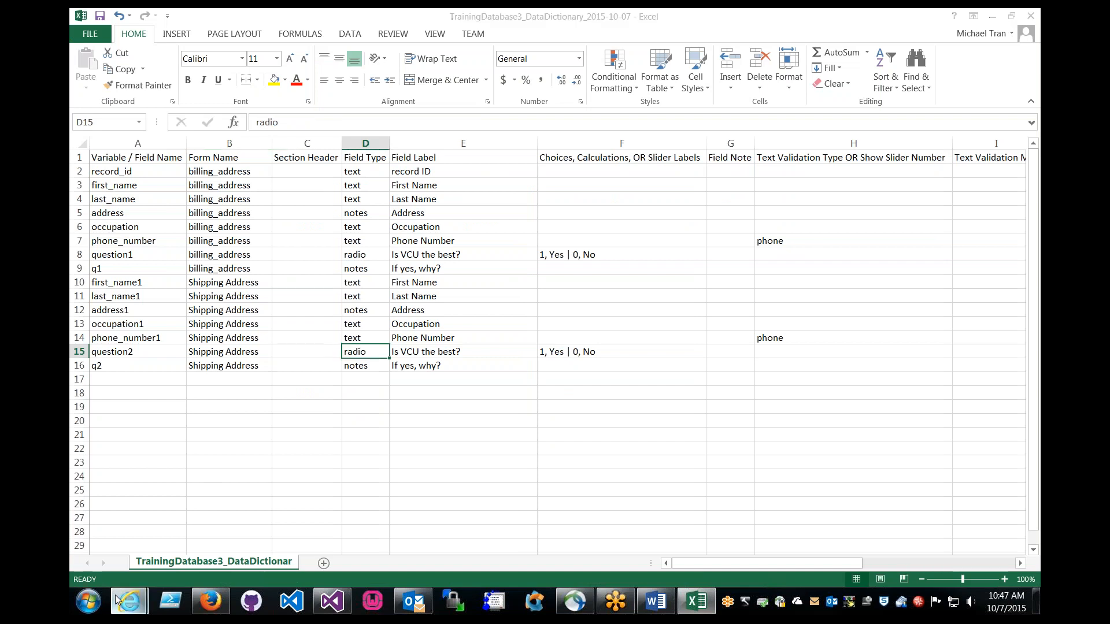
left_click(155, 564)
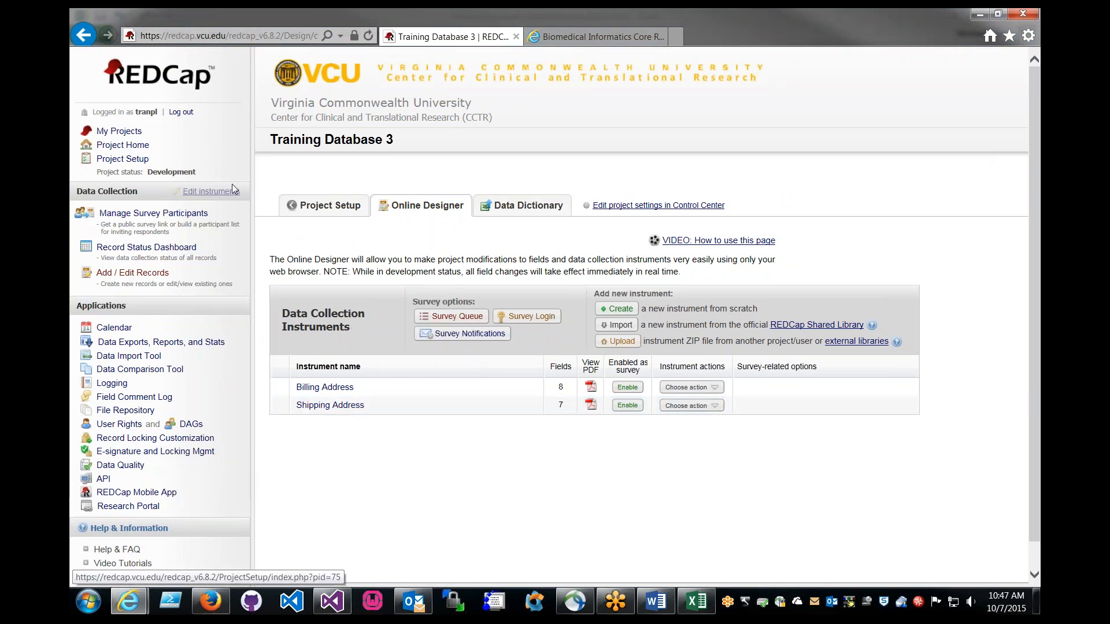
right_click(133, 135)
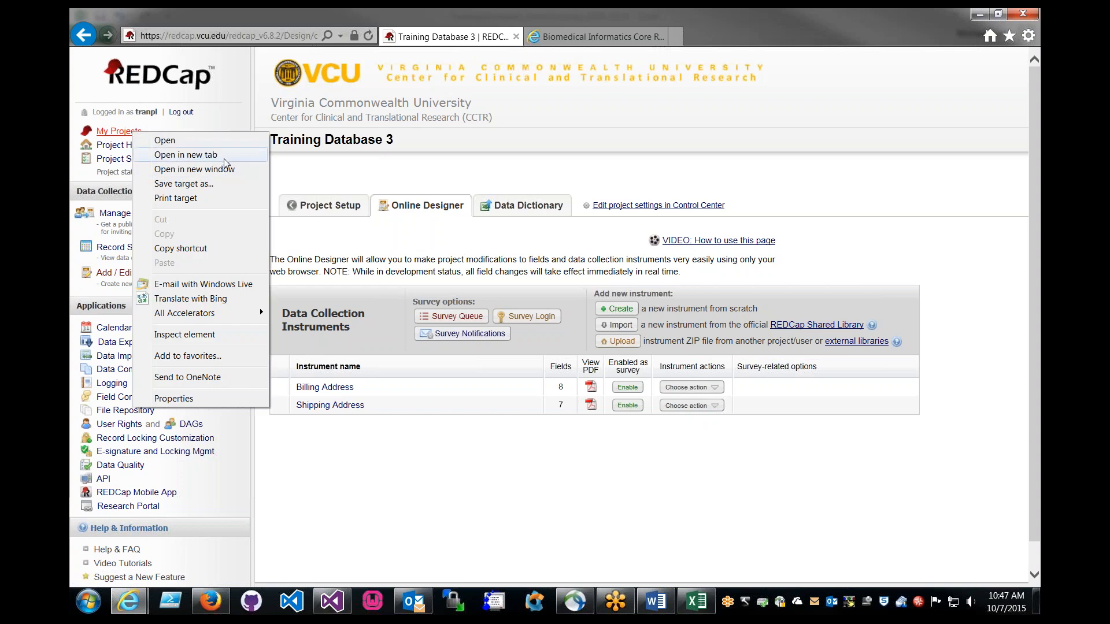
left_click(341, 157)
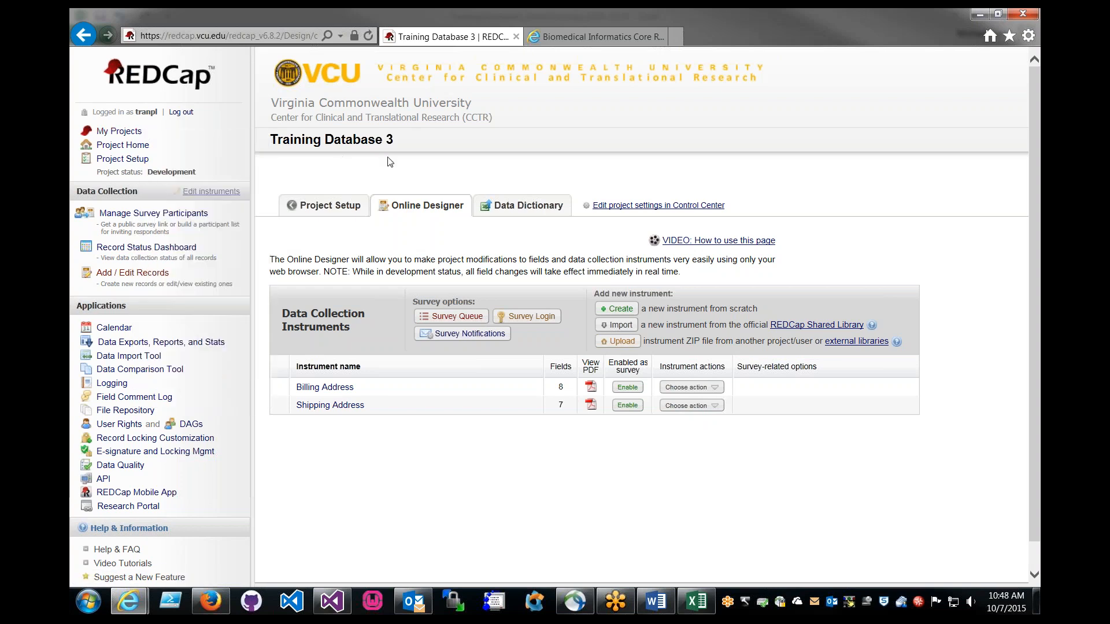
left_click(127, 133)
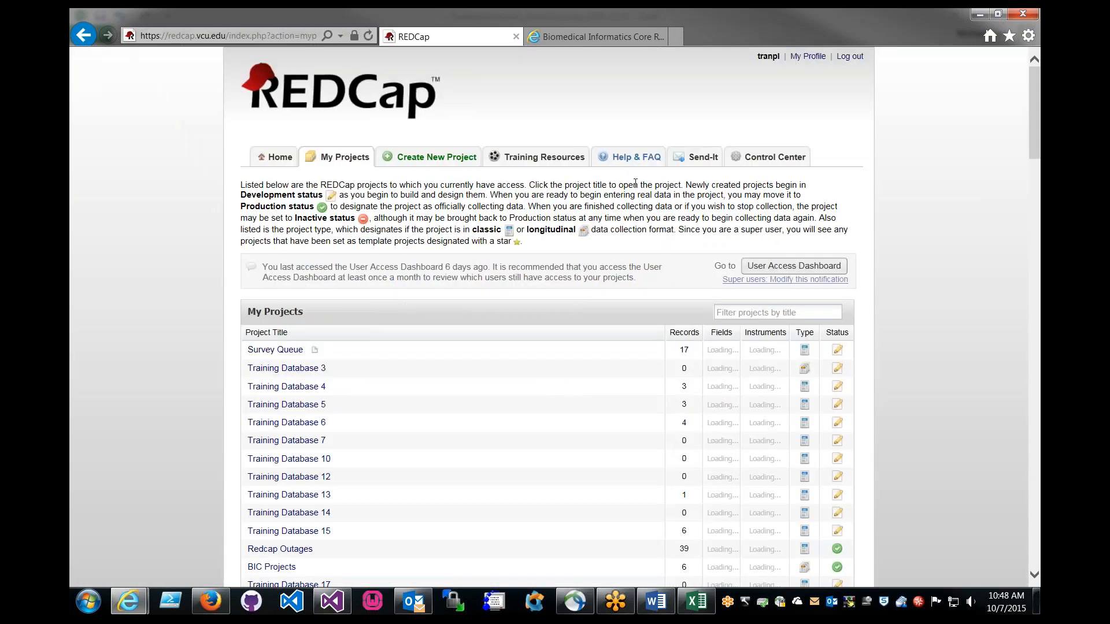
left_click(636, 163)
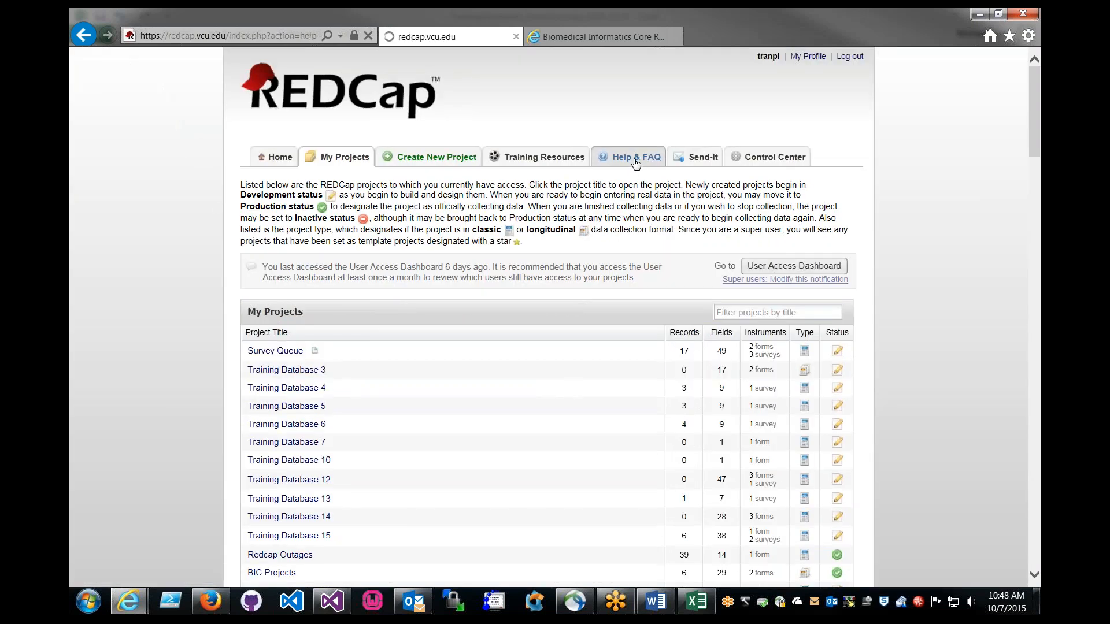
Read the Online Designer / Data Dictionary section of the REDCap Help & FAQ.
scroll(549, 318, "down", 2)
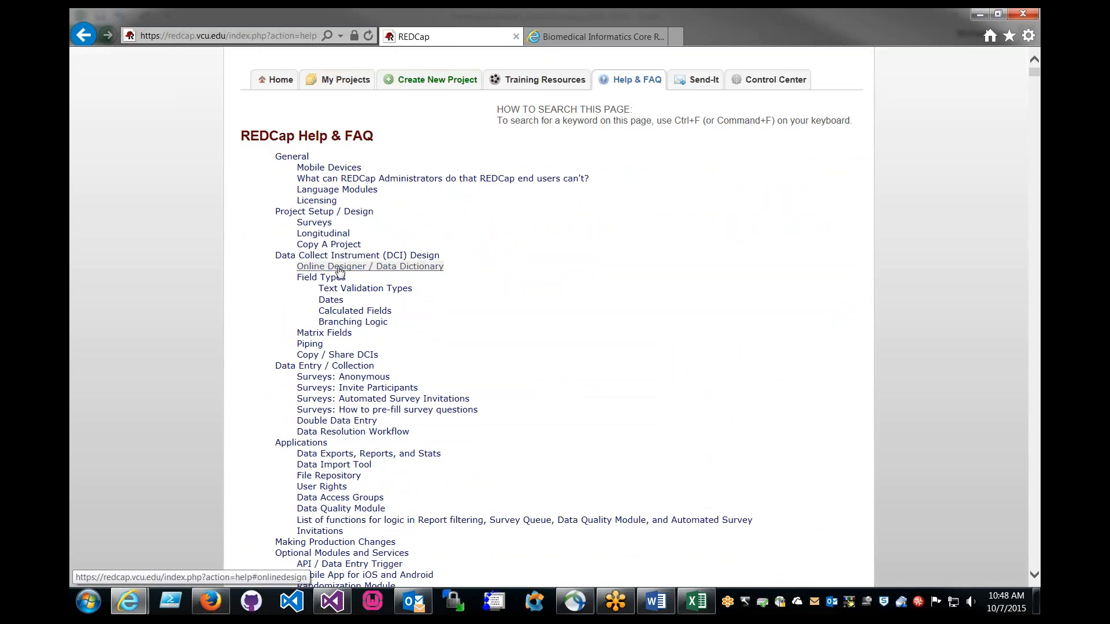
left_click(377, 273)
left_click(358, 273)
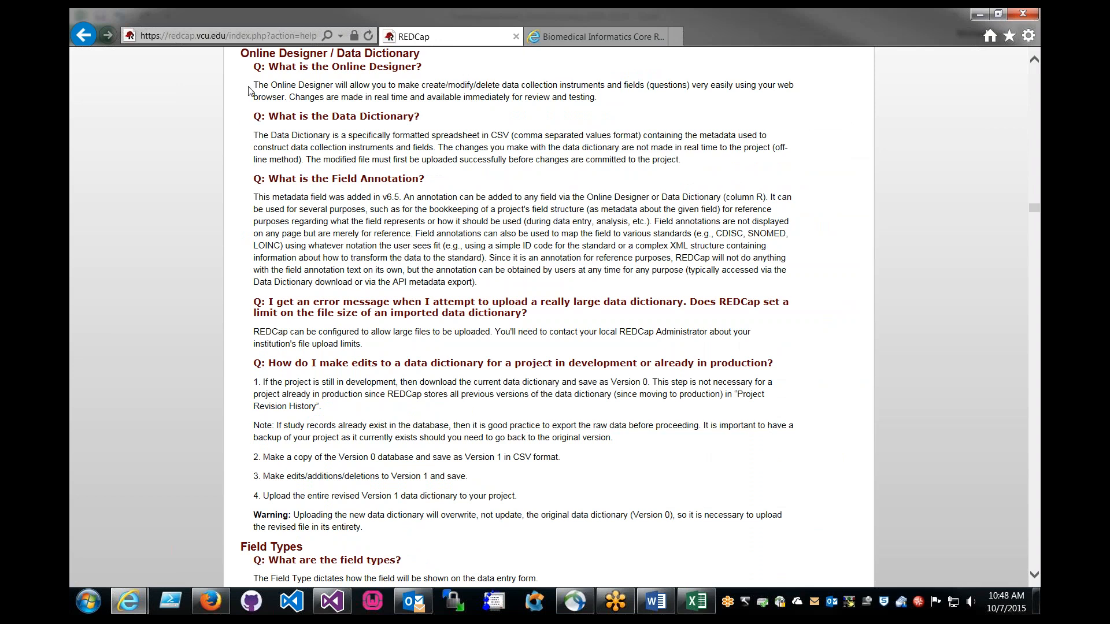
left_click_drag(249, 85, 508, 147)
left_click(501, 217)
Examine the answer to "What are the field types?" and its table of field type options.
scroll(500, 217, "down", 4)
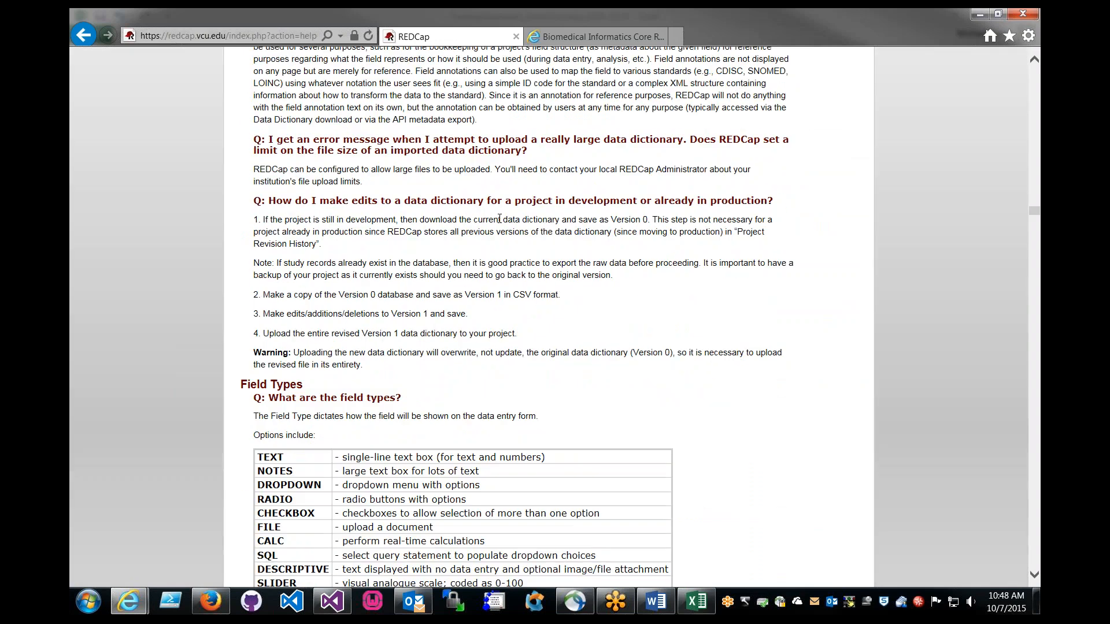
scroll(435, 325, "down", 3)
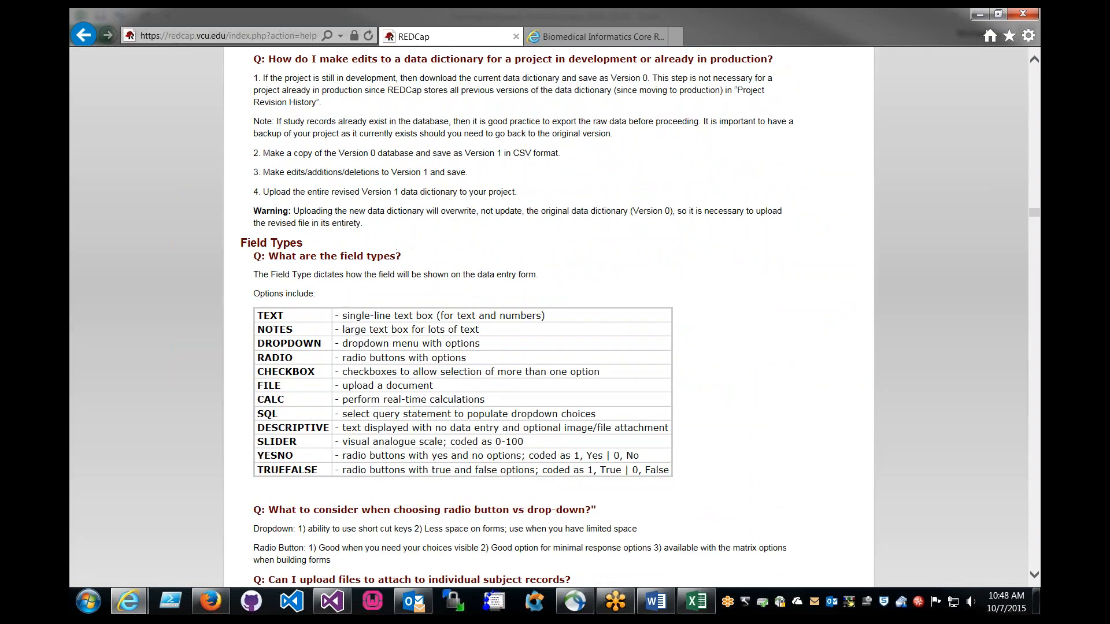
left_click_drag(337, 155, 396, 155)
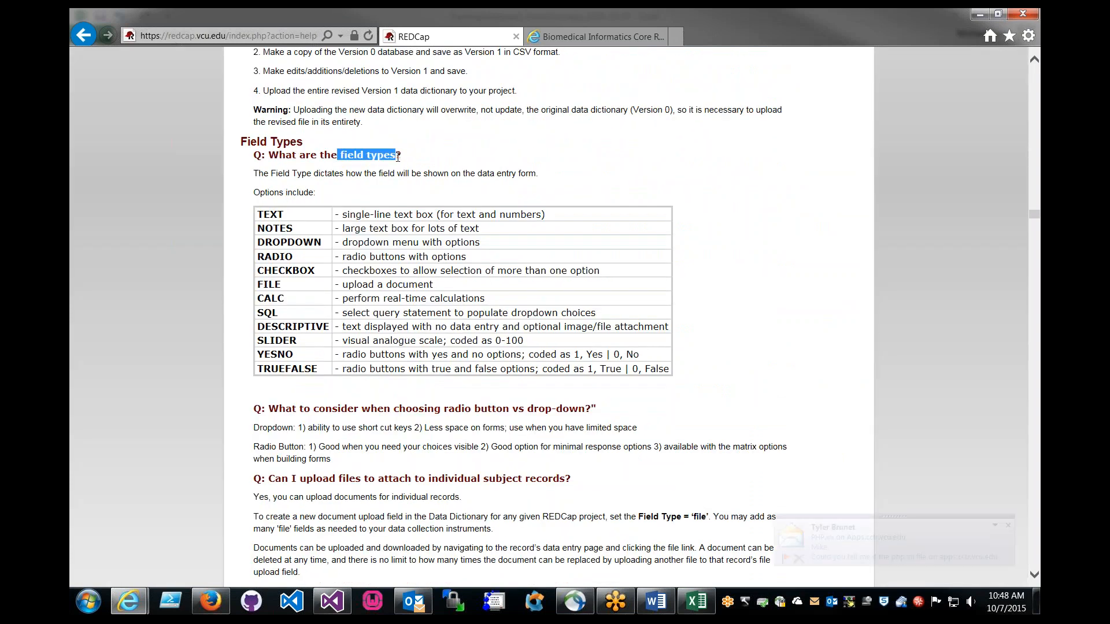
left_click(469, 173)
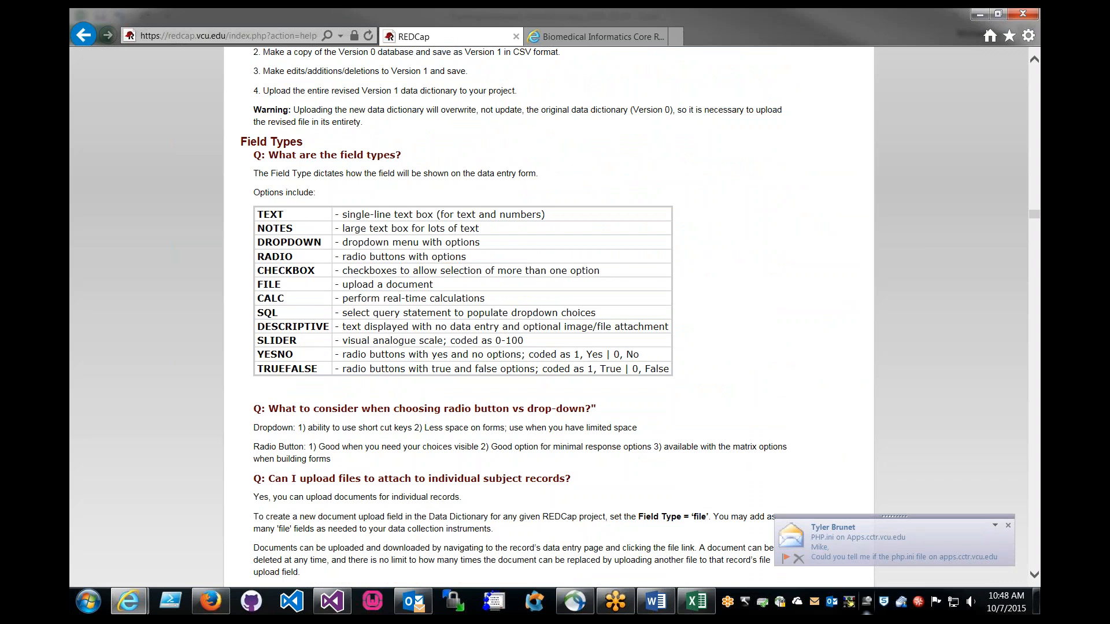
Switch to the data dictionary in Excel and review the Field Type entries in cells D2 to D16.
left_click(697, 601)
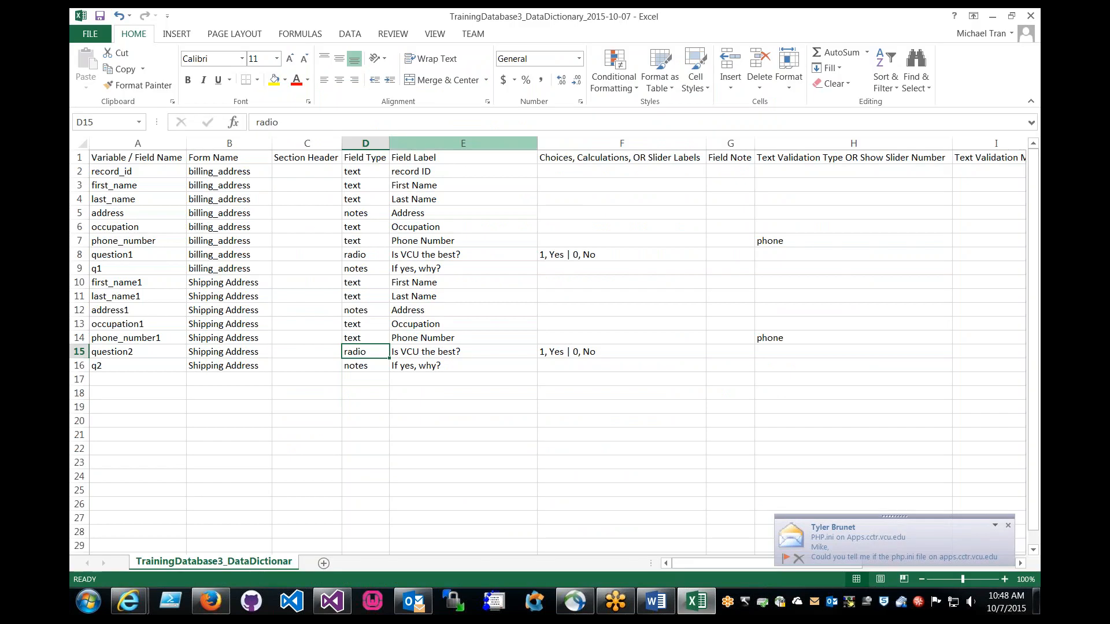
left_click(366, 144)
left_click_drag(354, 171, 357, 370)
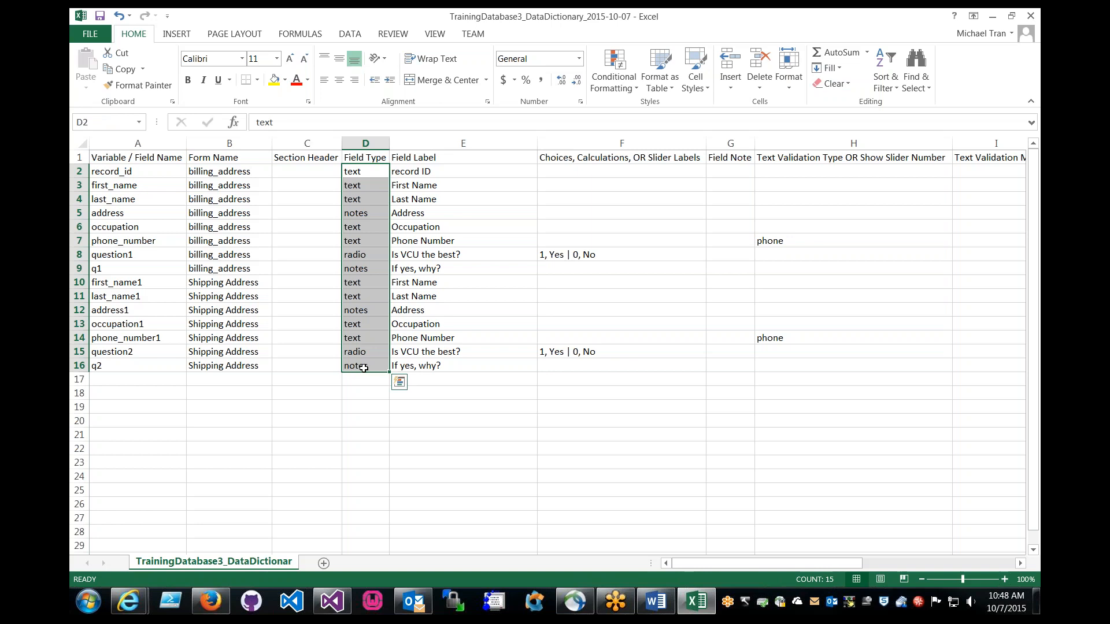
left_click(363, 368)
left_click(364, 171)
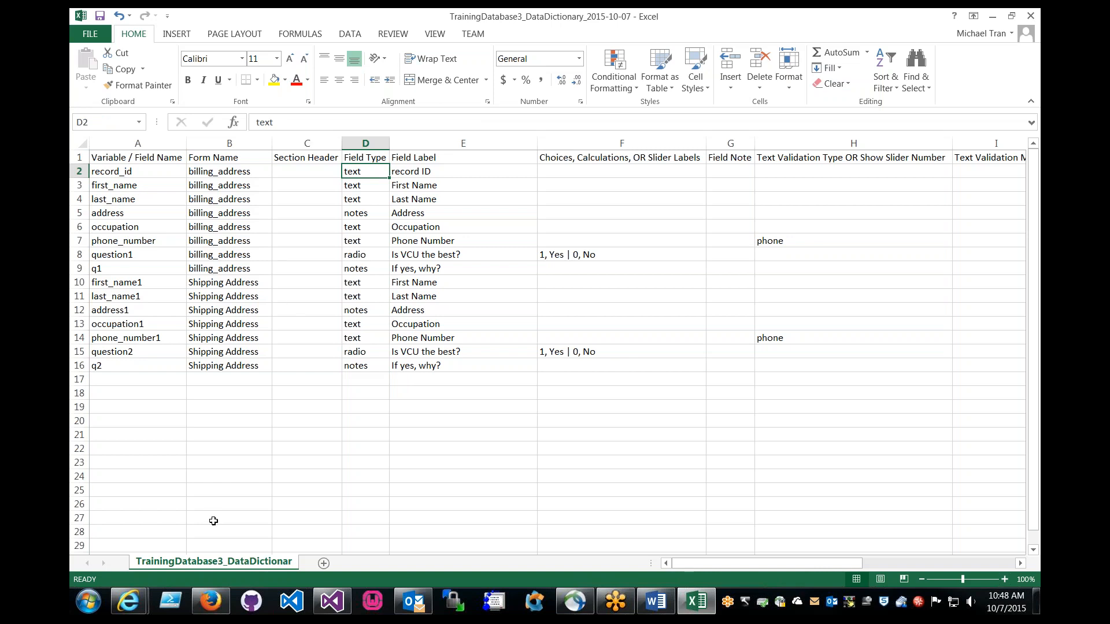
Switch back to REDCap, leave the help page and open the Online Designer of Training Database 3.
left_click(129, 602)
scroll(284, 433, "up", 20)
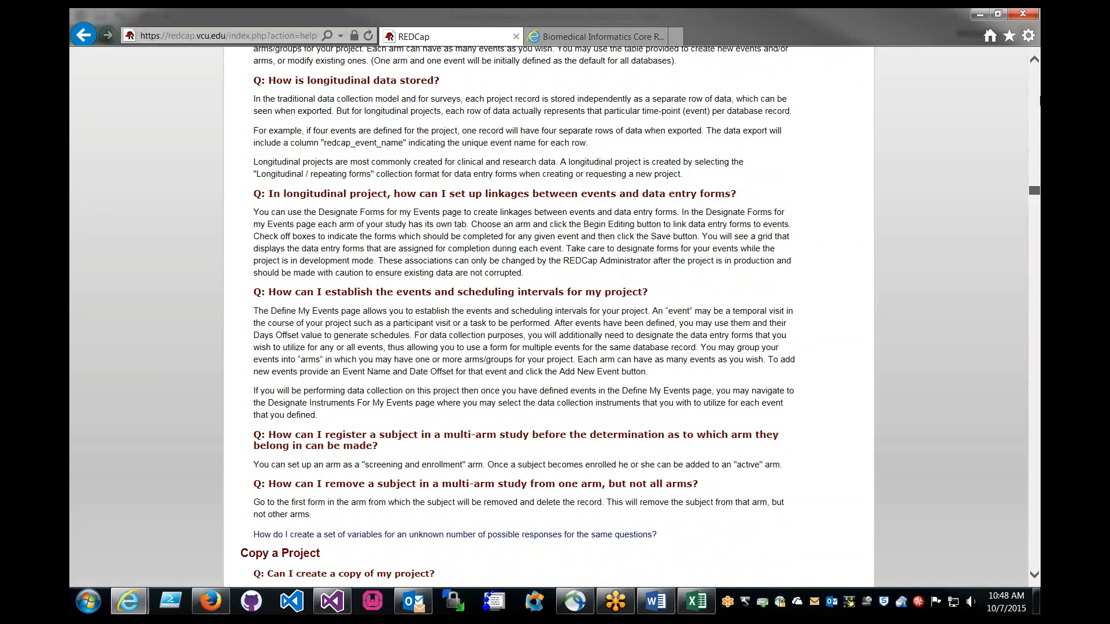
left_click_drag(1037, 192, 1034, 69)
left_click(340, 164)
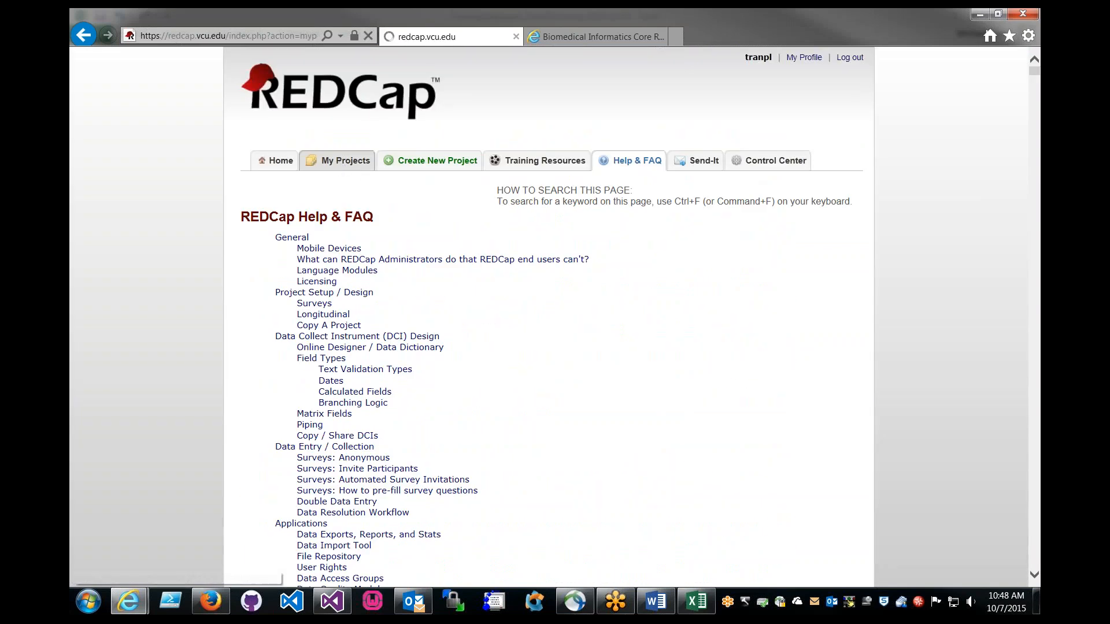
scroll(335, 260, "down", 2)
left_click(287, 288)
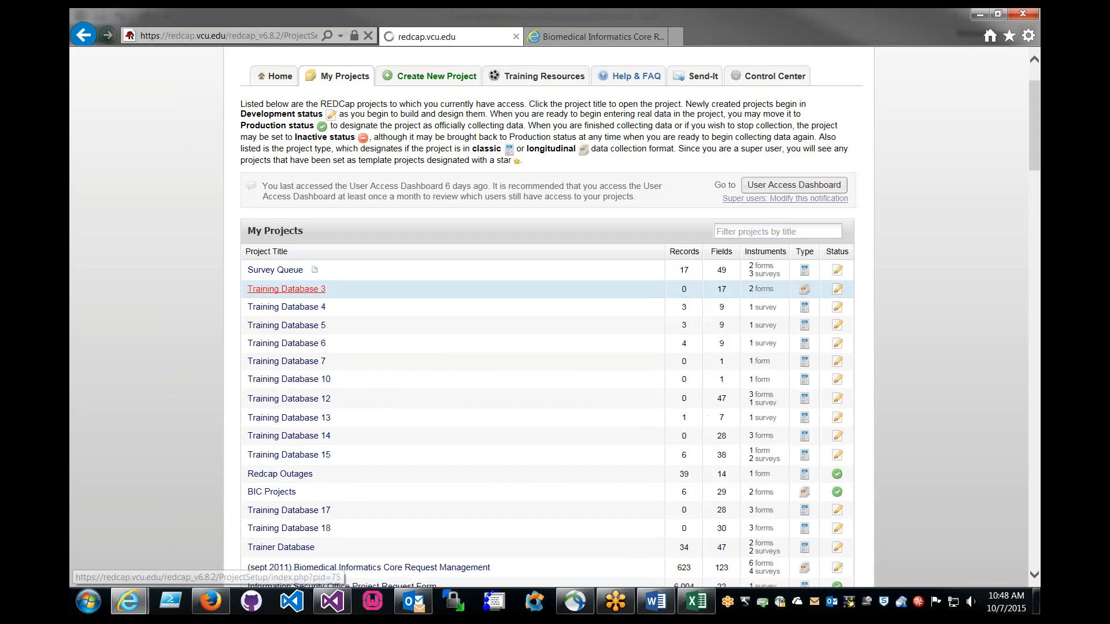
scroll(426, 308, "down", 4)
left_click(426, 270)
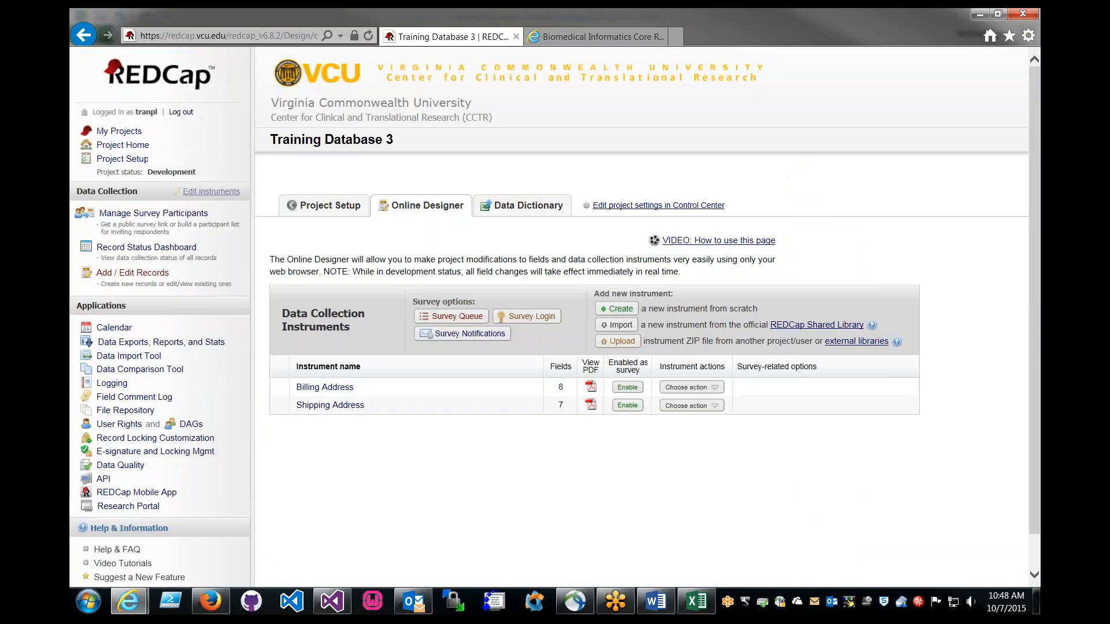
Open the Billing Address instrument and examine its fields and variable names from record ID to "If yes, why?".
left_click(335, 387)
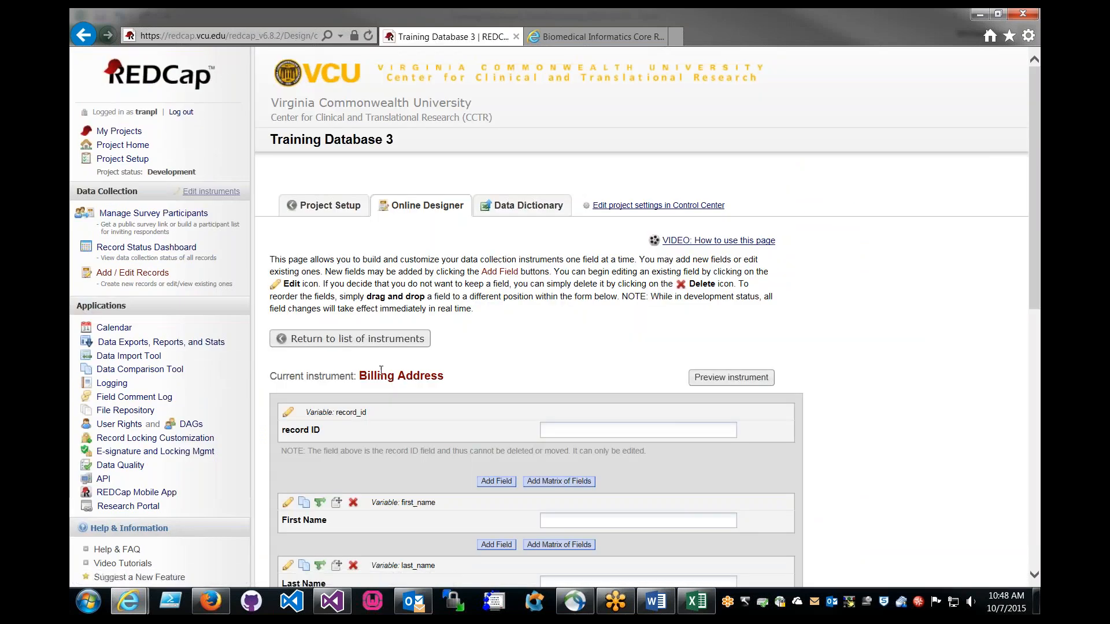
scroll(383, 370, "down", 1)
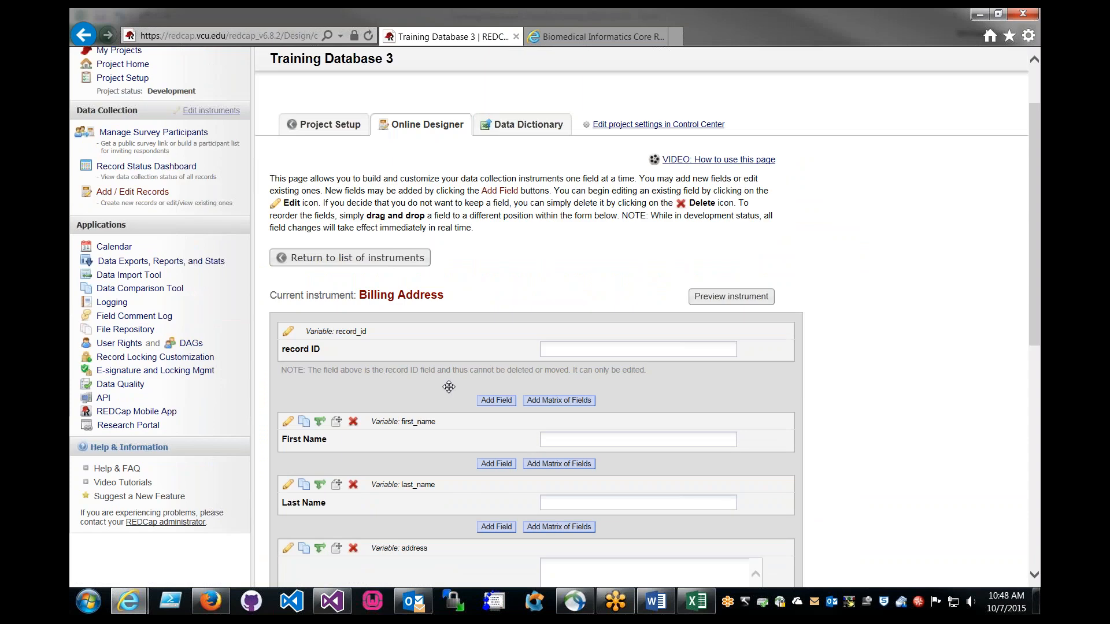
scroll(447, 385, "down", 3)
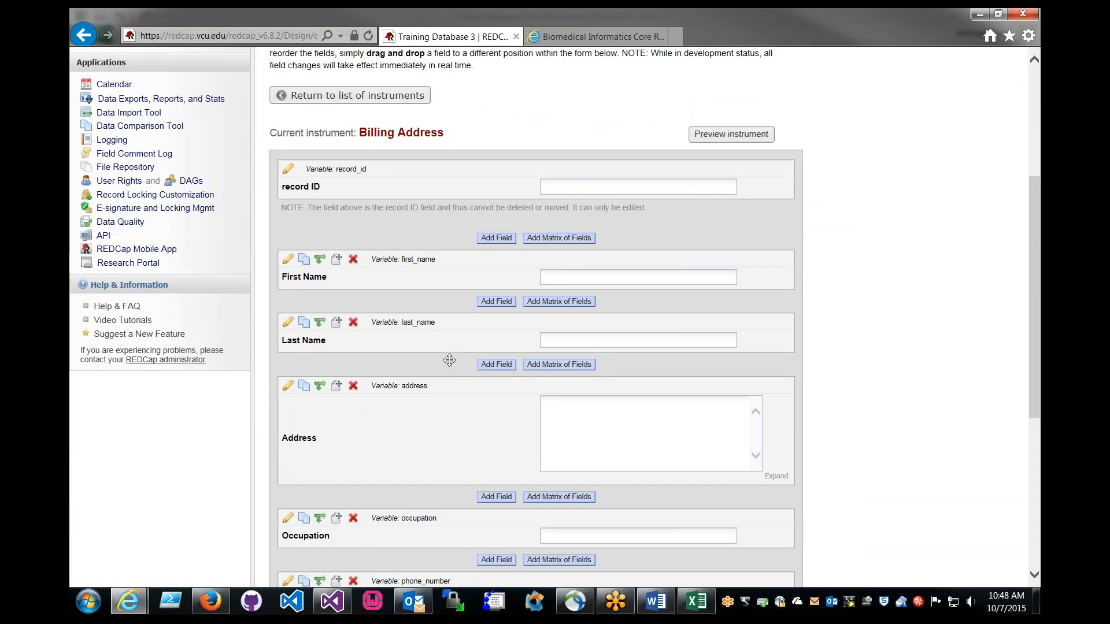
scroll(447, 385, "up", 3)
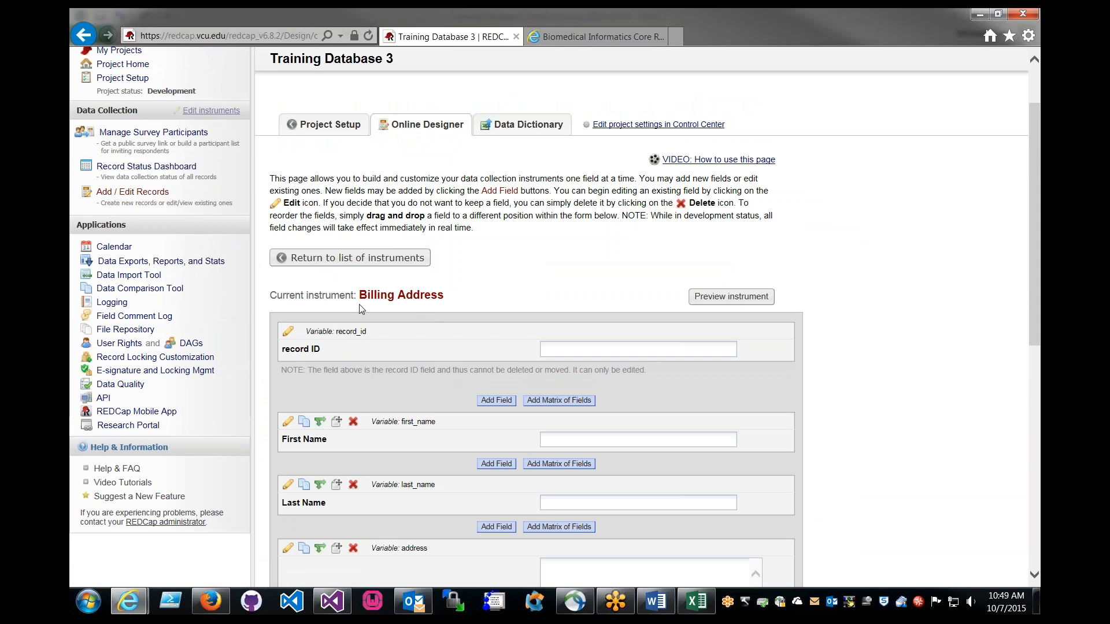
scroll(442, 323, "down", 3)
scroll(443, 323, "down", 4)
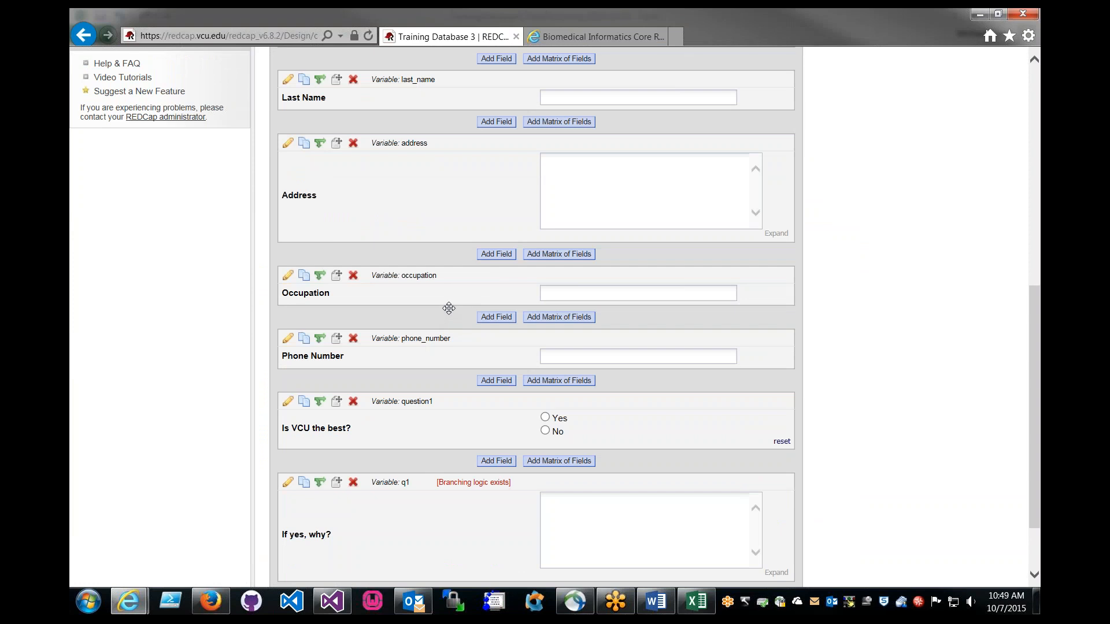
scroll(447, 317, "down", 2)
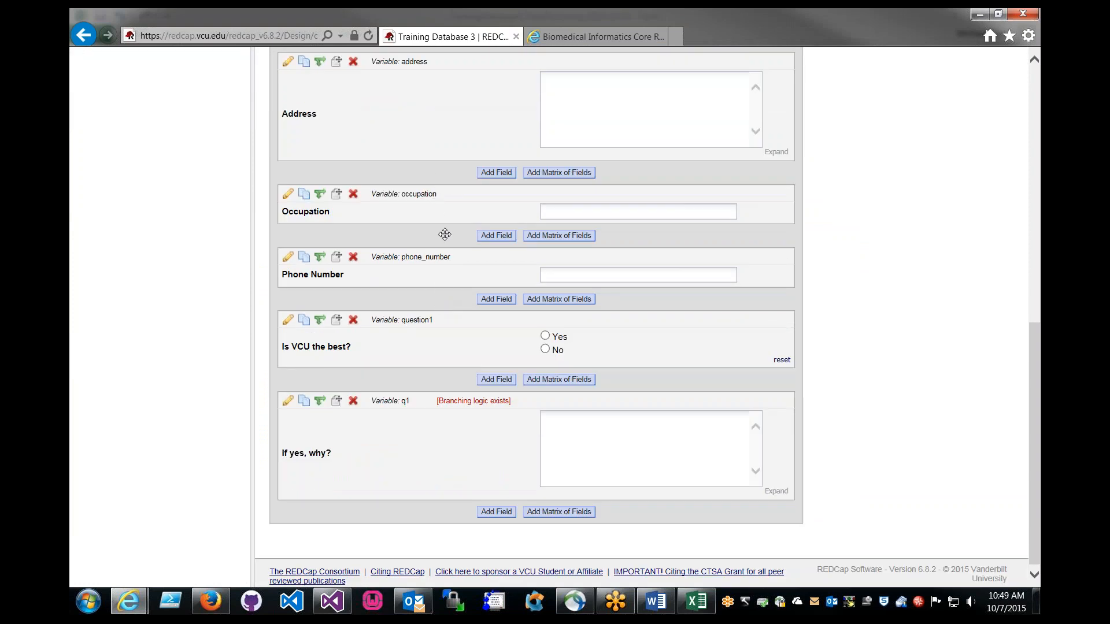
scroll(444, 234, "up", 10)
scroll(364, 365, "down", 8)
mouse_move(382, 211)
left_mouse_down()
mouse_move(426, 415)
mouse_move(422, 540)
mouse_move(472, 111)
mouse_move(417, 471)
mouse_move(403, 215)
left_mouse_up()
scroll(484, 255, "up", 5)
scroll(472, 418, "down", 2)
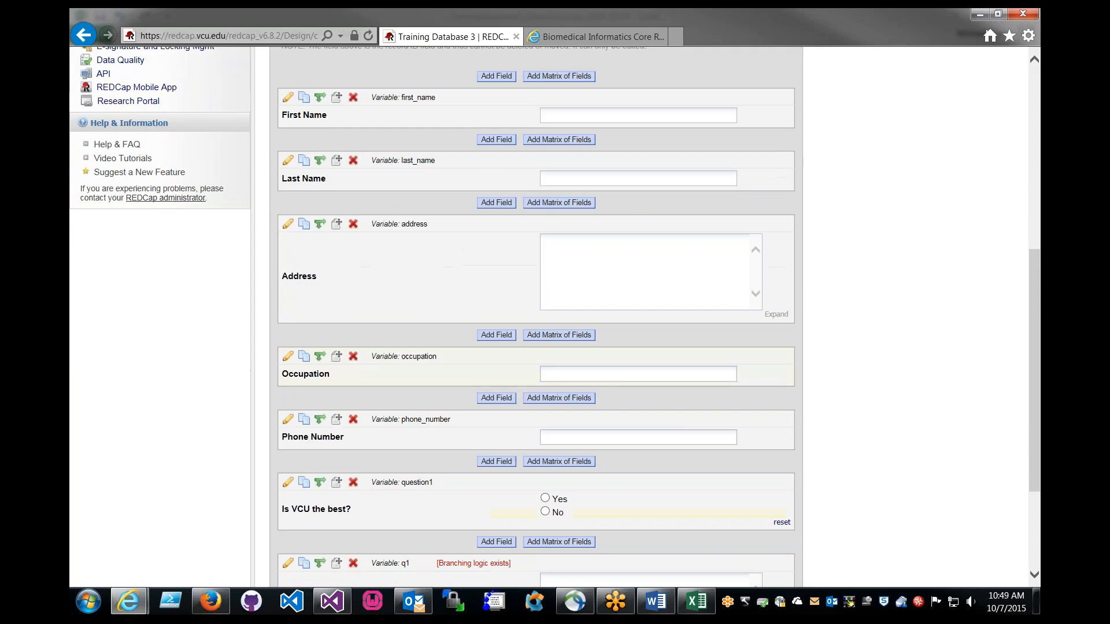
Add a Text Box (Short Text) field labelled "What is my favorite snack?" with variable name snack between Address and Occupation.
left_click(504, 341)
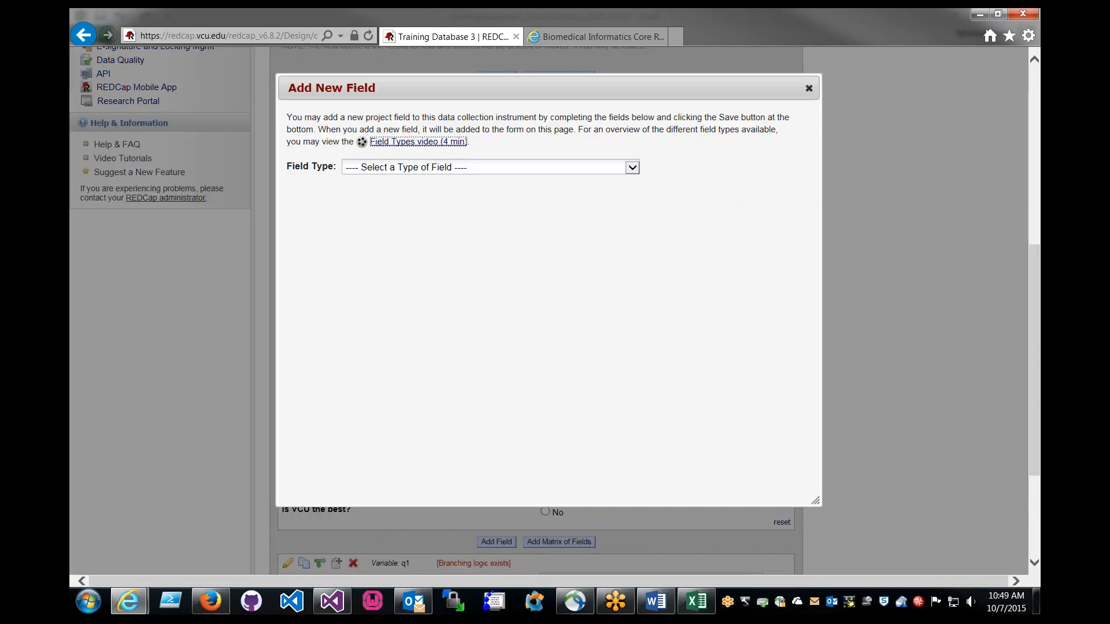
left_click(462, 168)
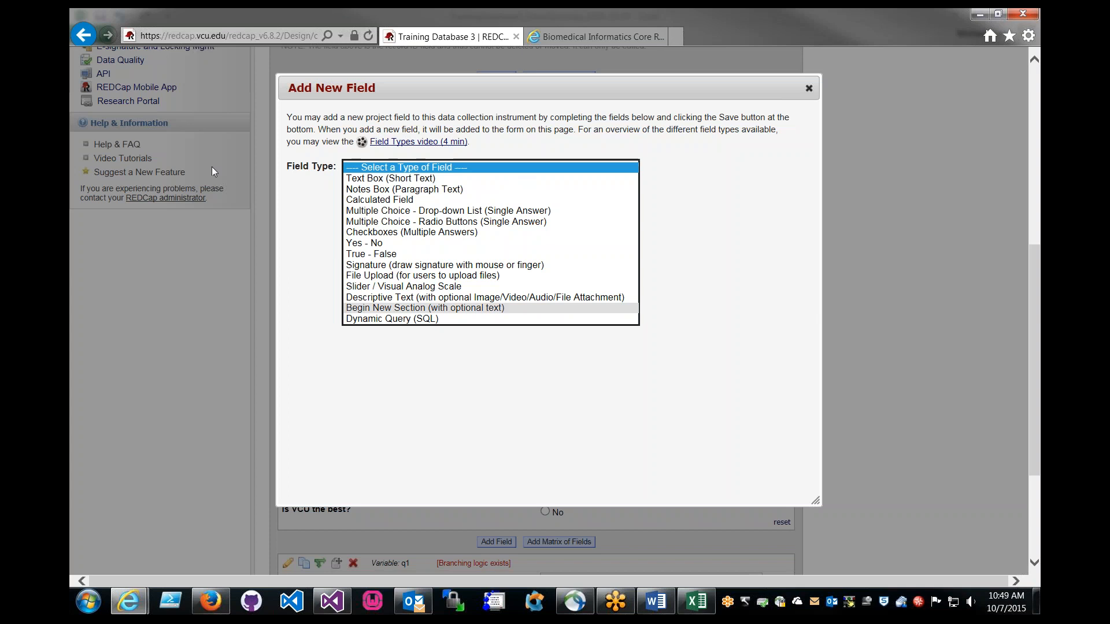
left_click(389, 178)
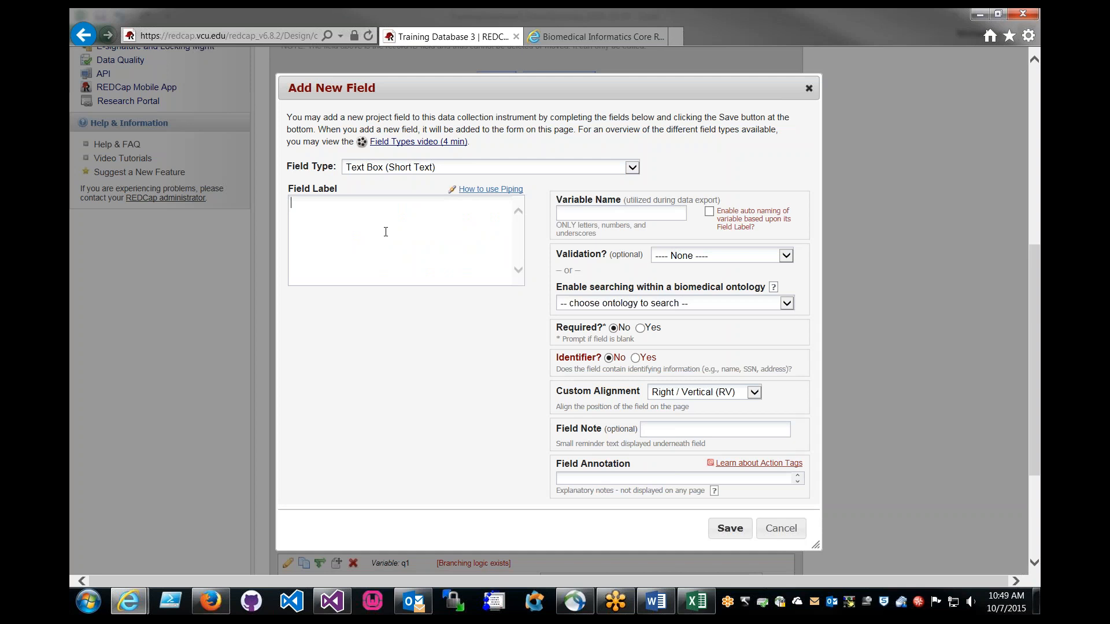
type("What is my favorite snack")
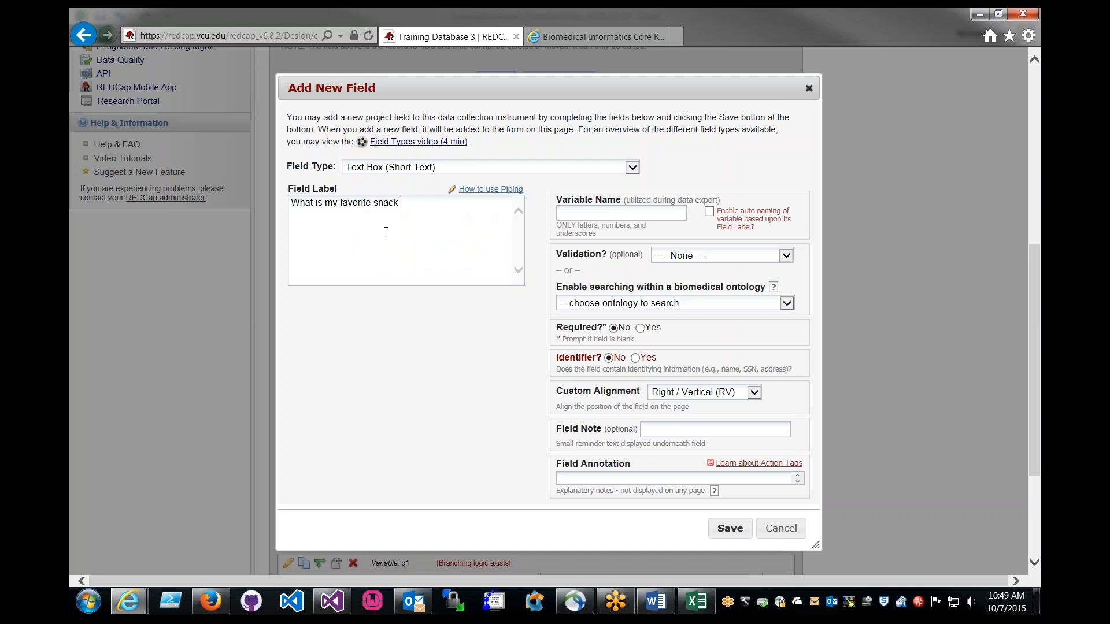
type("snack")
left_click(730, 529)
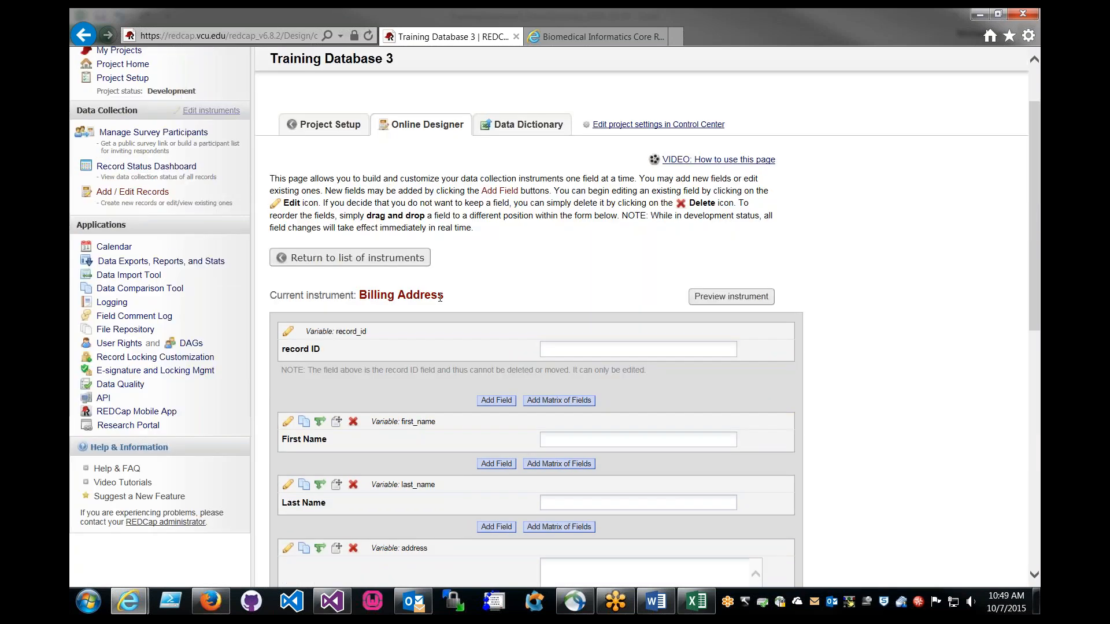
Add a Text Box (Short Text) field labelled "What is your favorite pizza?" with variable name pizza directly below the snack field.
scroll(466, 336, "down", 5)
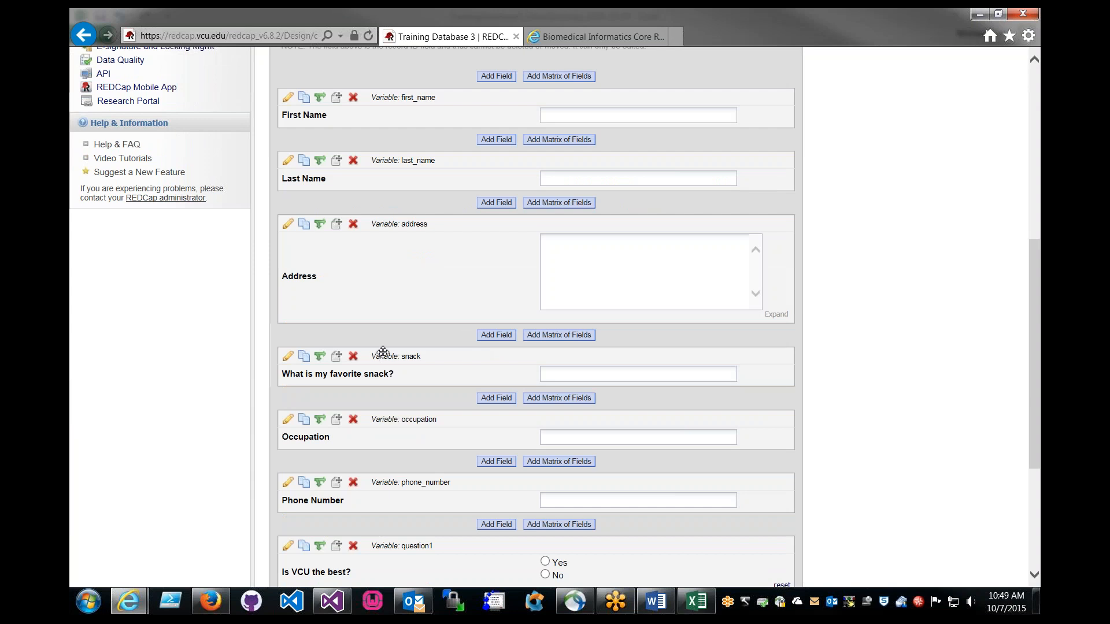
scroll(493, 370, "down", 1)
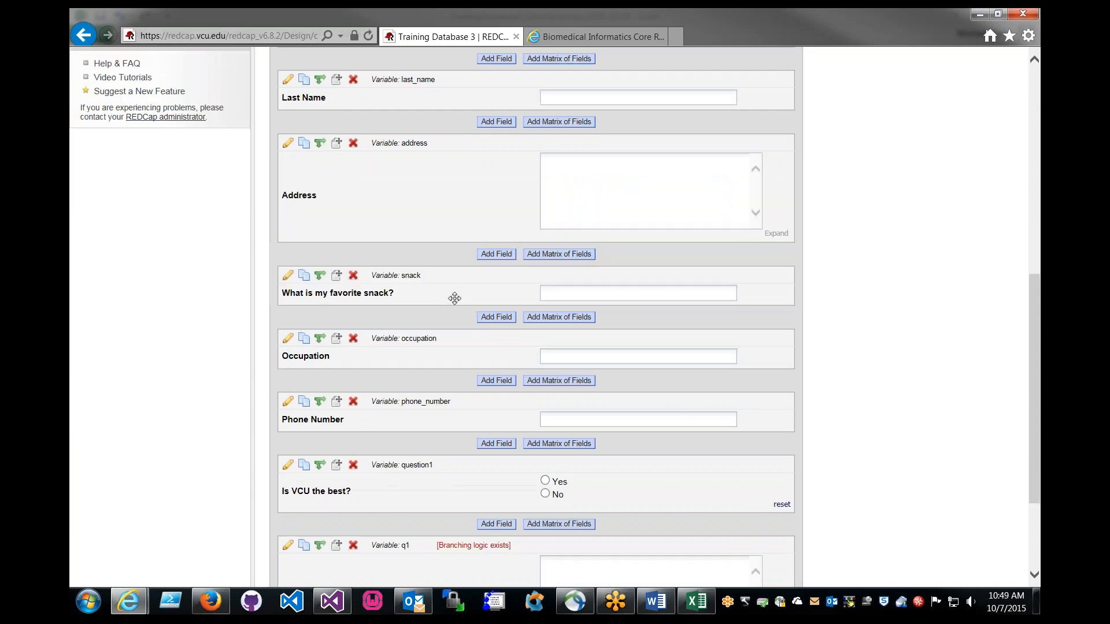
mouse_move(475, 289)
left_mouse_down()
mouse_move(479, 532)
mouse_move(476, 306)
left_mouse_up()
left_click(497, 317)
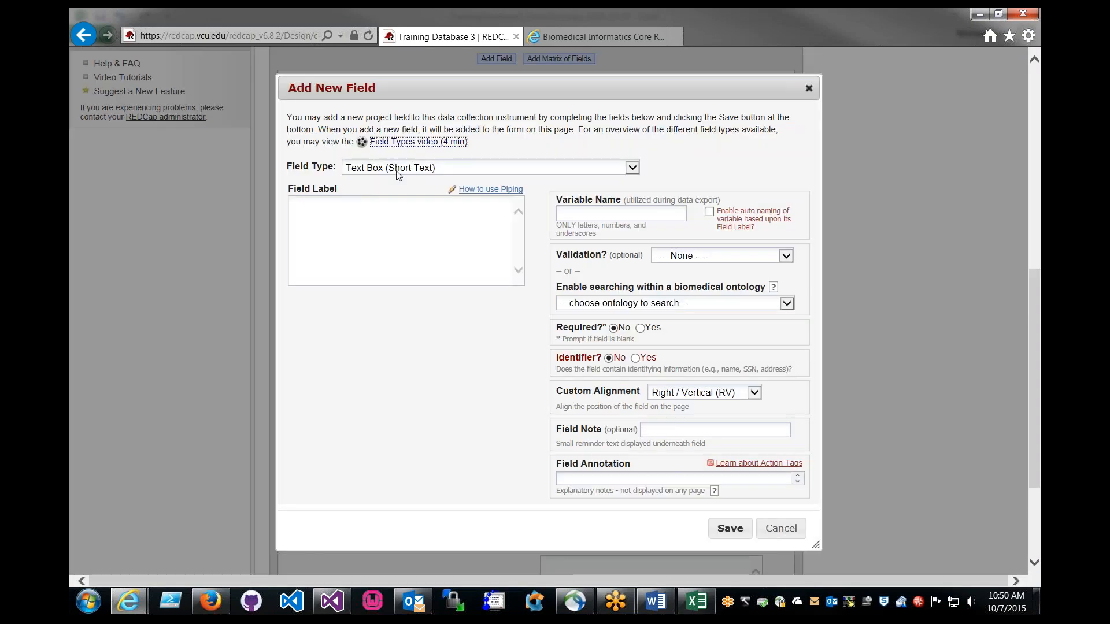
left_click(398, 173)
left_click(390, 216)
type("What is your favorite pizza?")
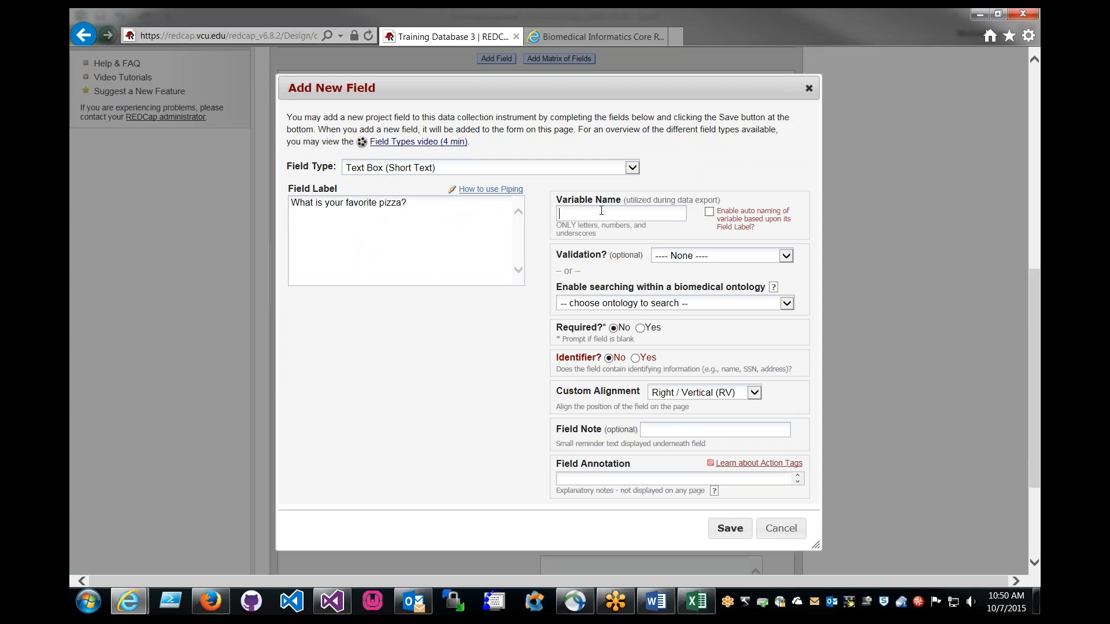
type("pizza")
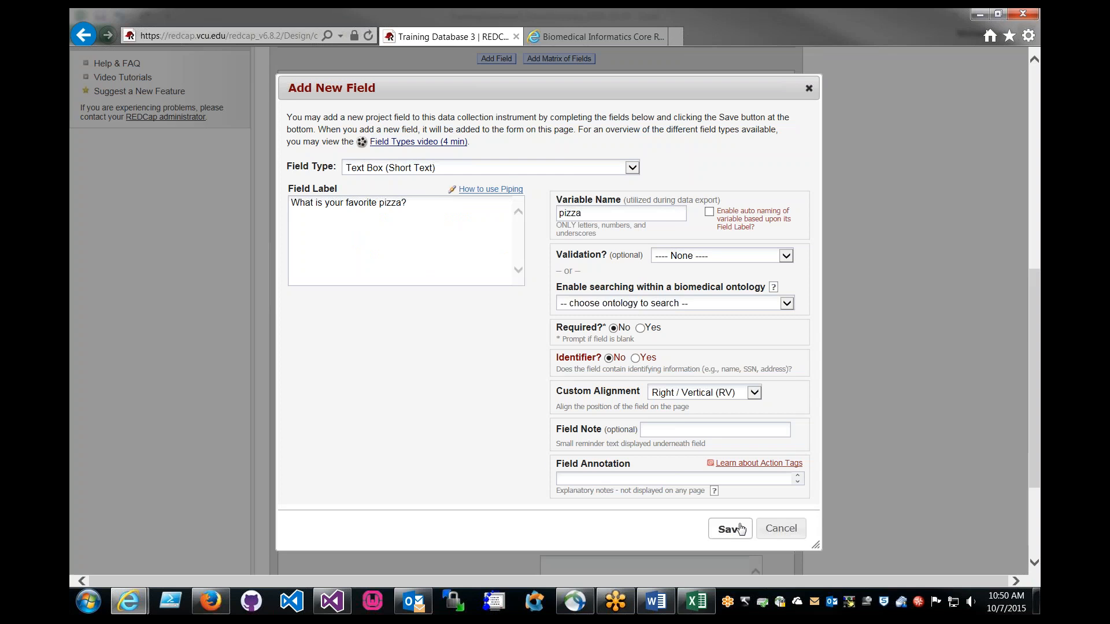
left_click(741, 530)
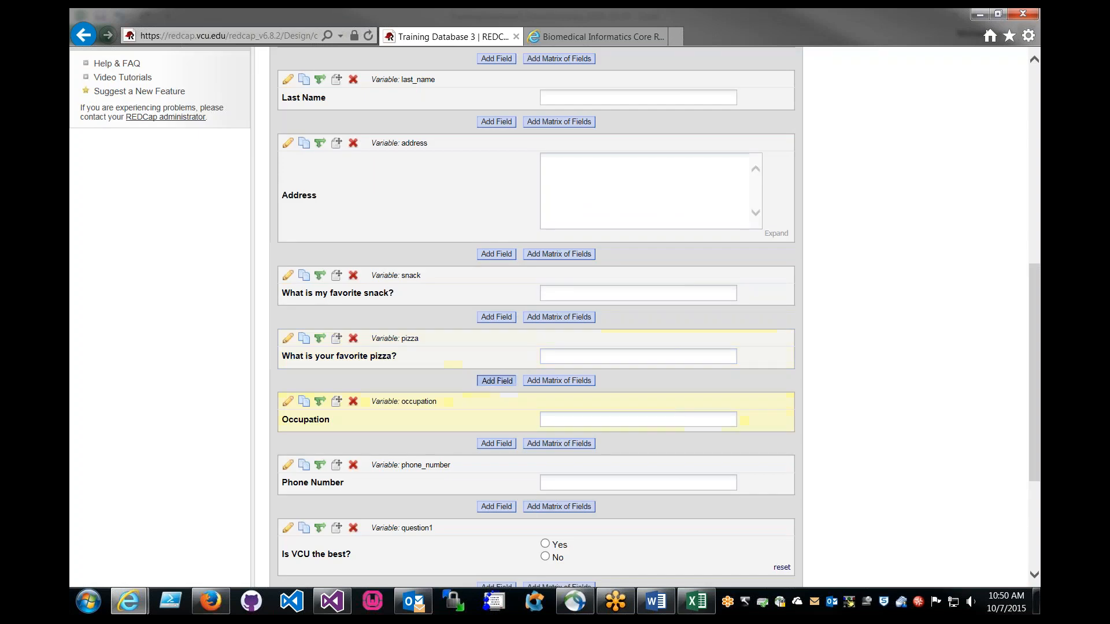
Add a short text field labelled "What is your favorite dessert?" with variable name dessert directly below the pizza field.
left_click(497, 380)
type("What i")
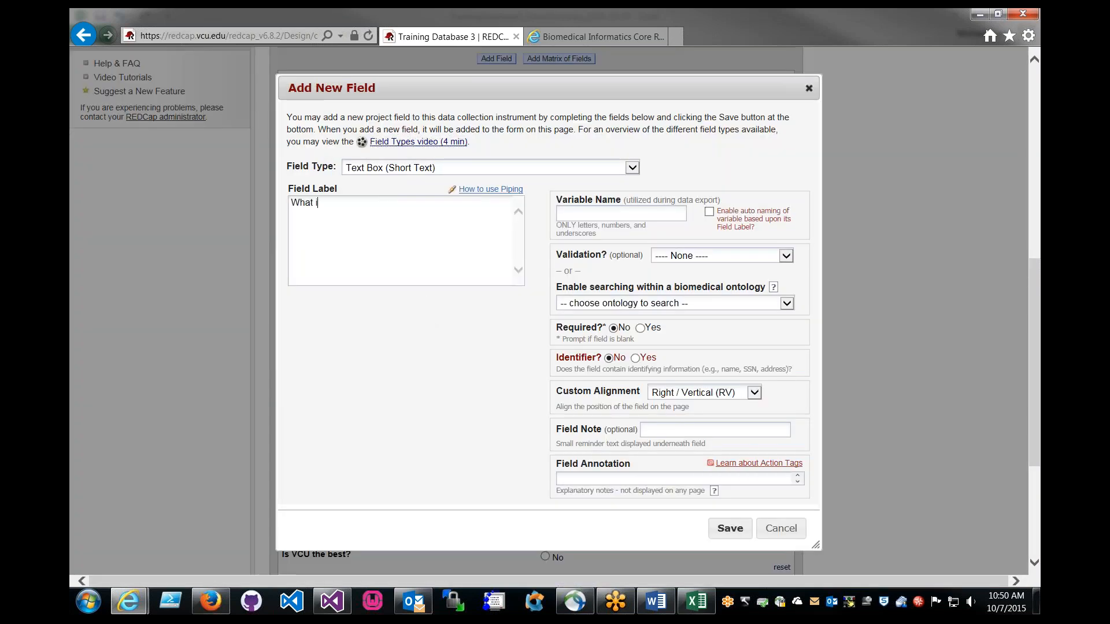
type("s your favorite dessert?")
left_click(589, 215)
type("dessert")
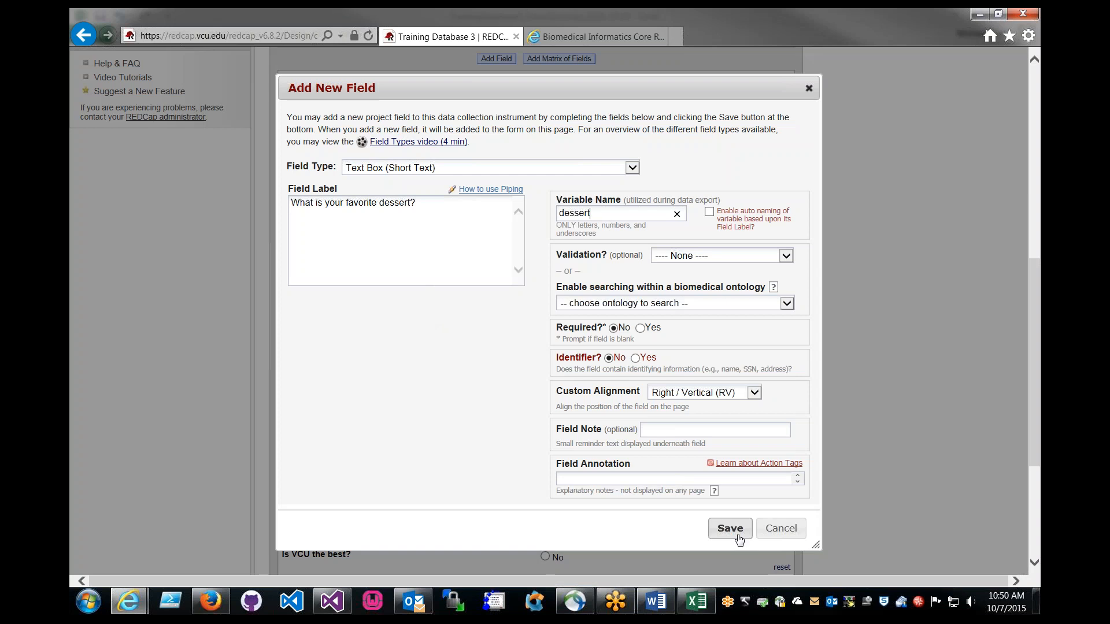
left_click(730, 528)
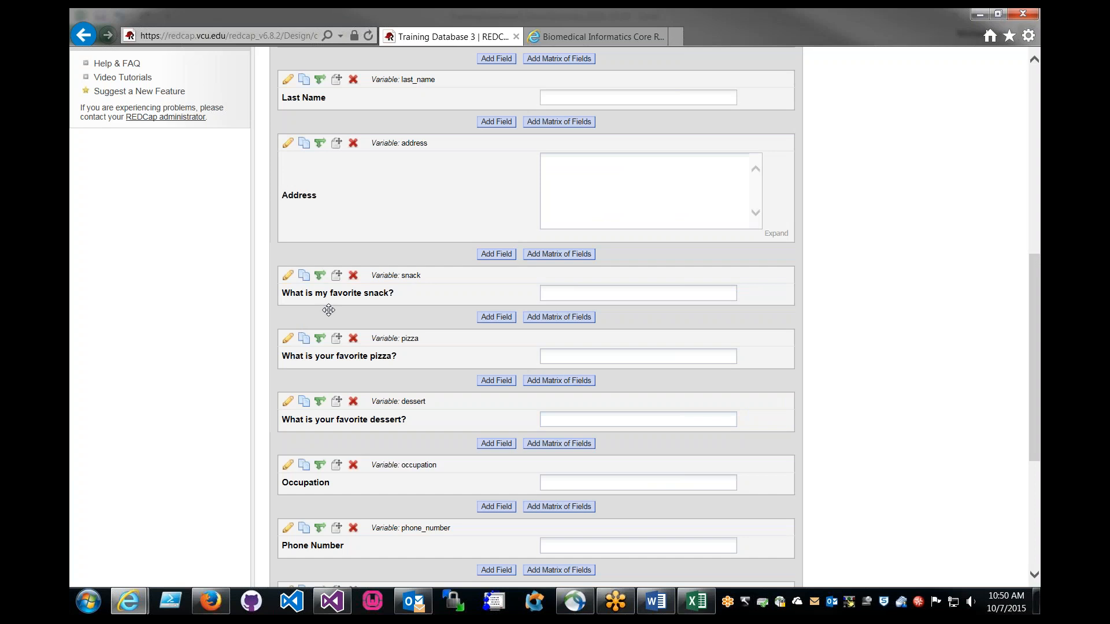
Review the snack, pizza and dessert fields in Billing Address and open the project's Data Dictionary page.
scroll(328, 310, "up", 1)
scroll(501, 196, "down", 1)
scroll(494, 391, "down", 1)
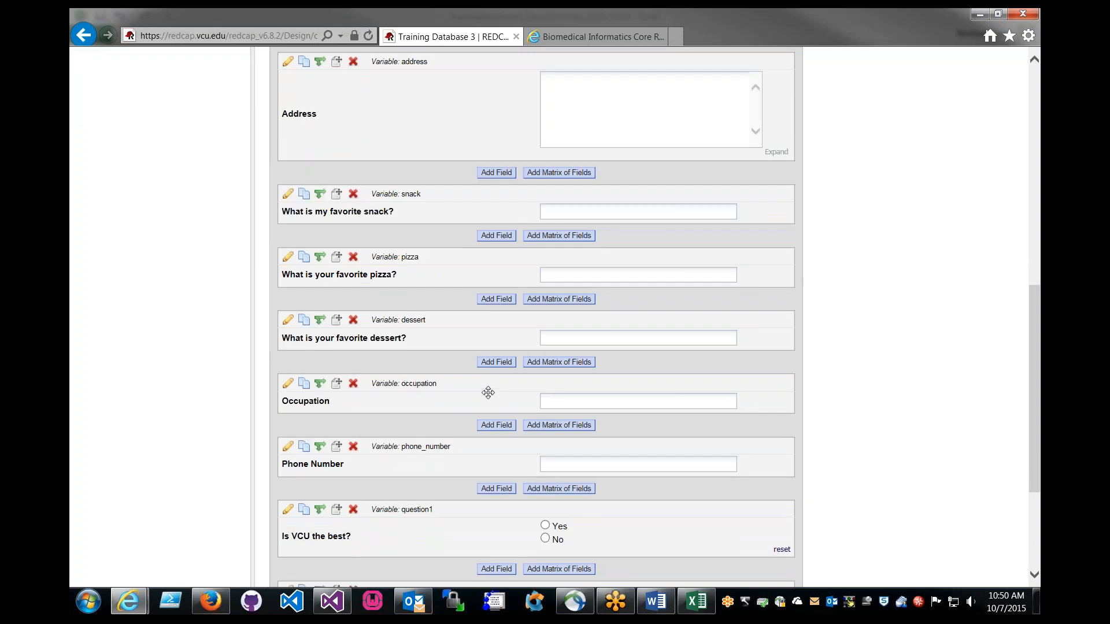
left_click_drag(440, 340, 408, 320)
scroll(678, 266, "up", 5)
scroll(536, 318, "up", 3)
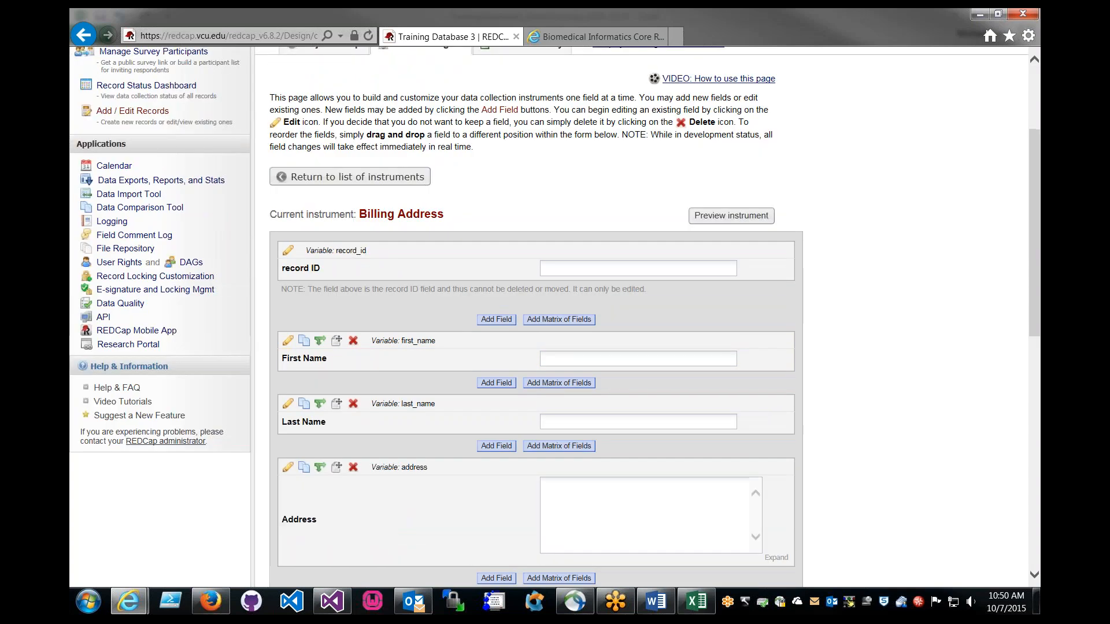
left_click(488, 132)
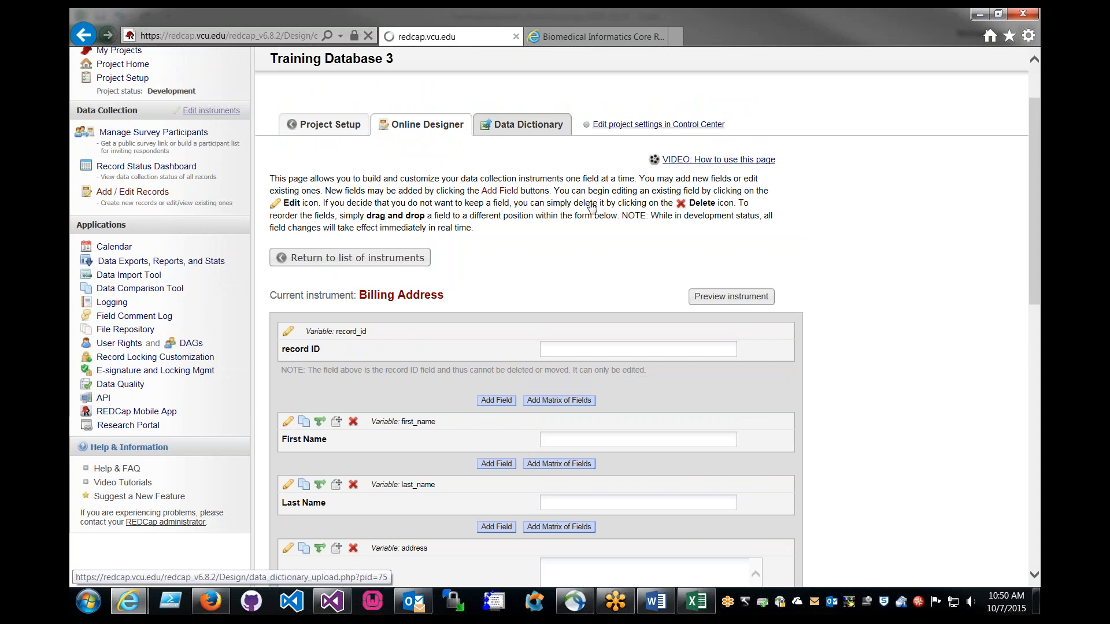
scroll(555, 318, "down", 1)
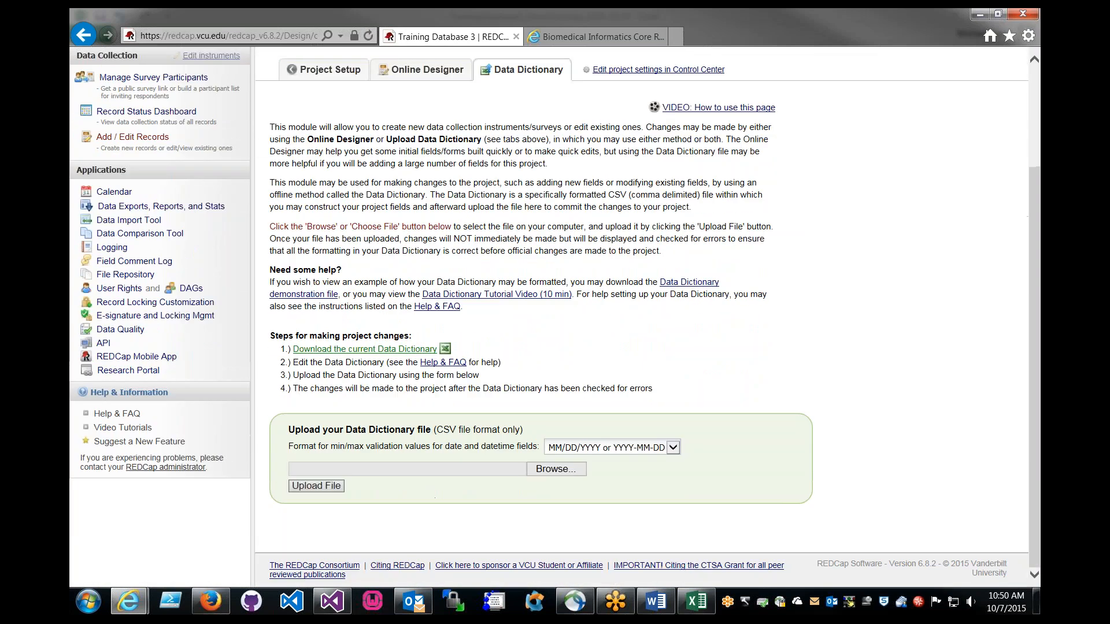
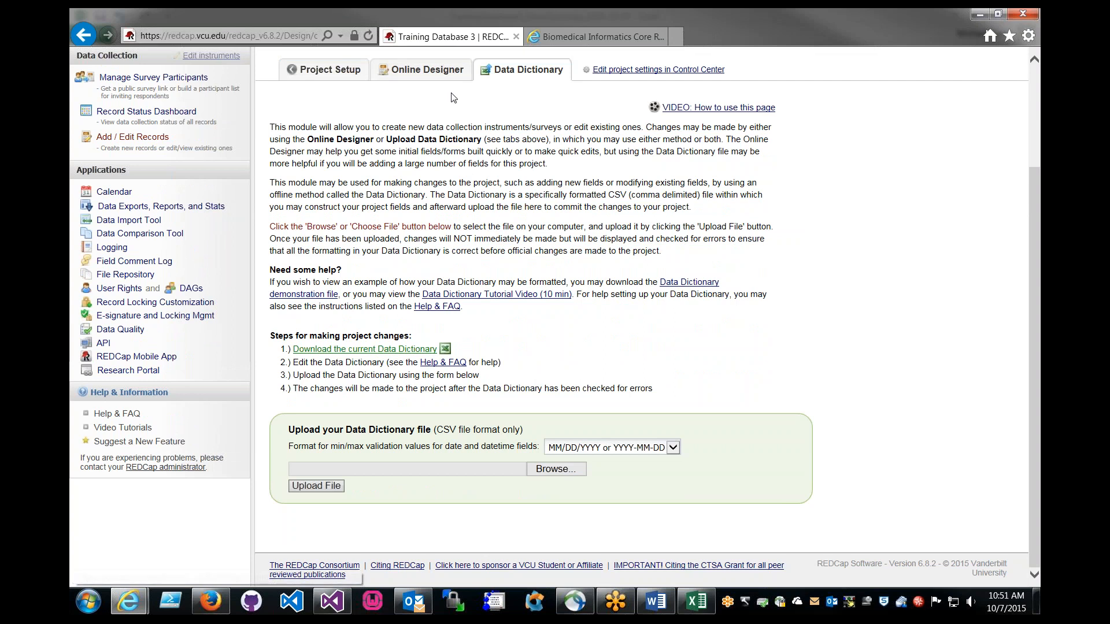
Download the current data dictionary to the Desktop under the file name "TrainingDatabase3_DataDictionary_2015-10-07 v1".
left_click(388, 352)
left_click(594, 376)
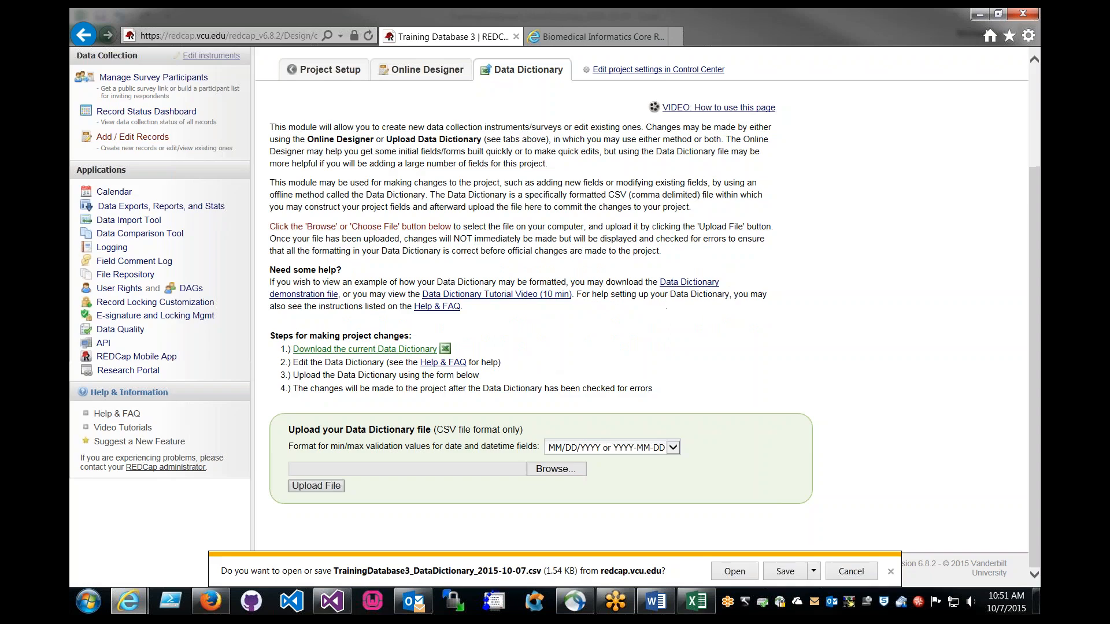
left_click(812, 572)
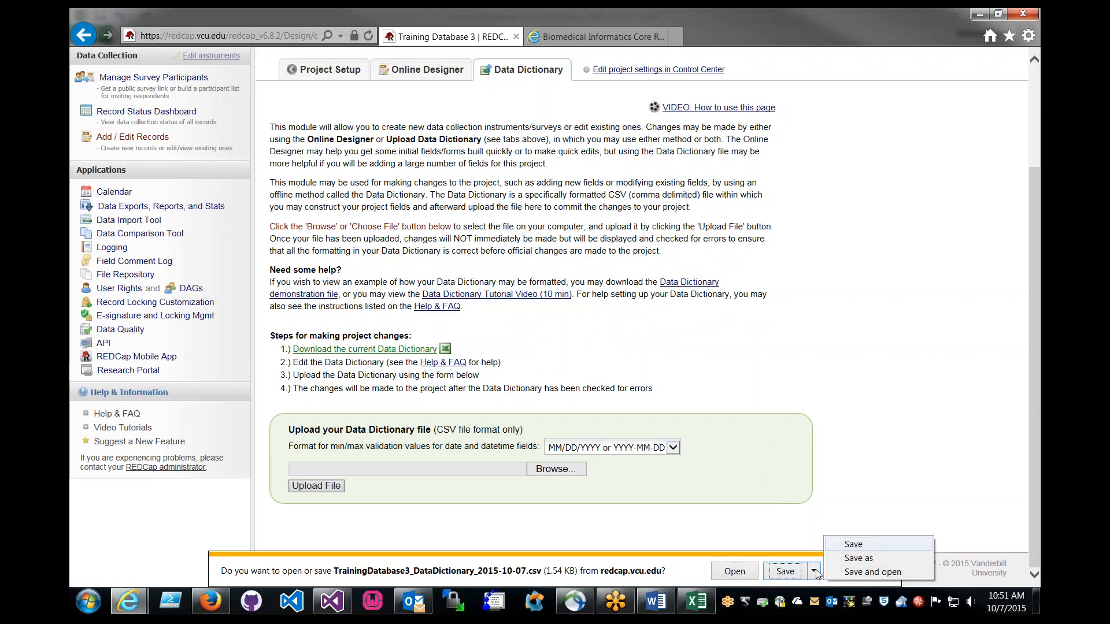
left_click(832, 559)
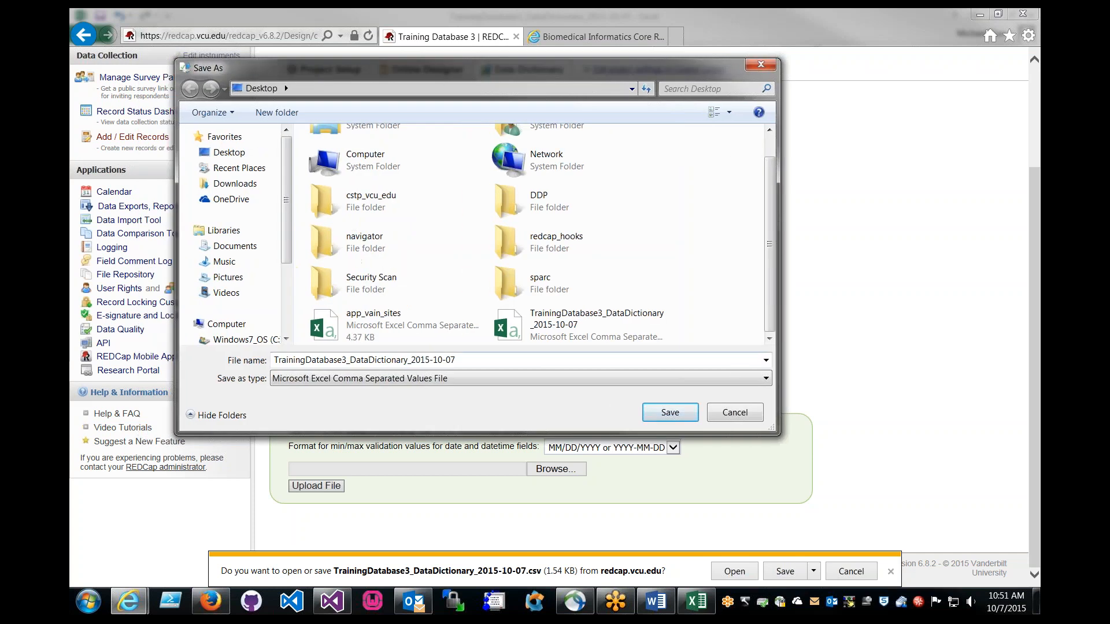
double_click(466, 360)
left_click(467, 361)
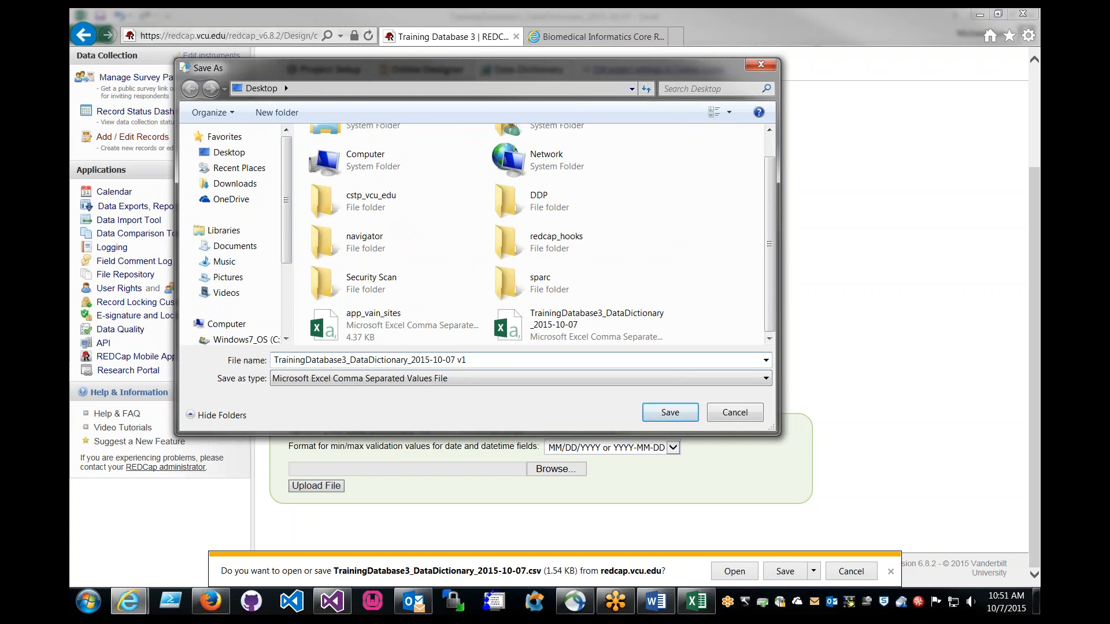
left_click(667, 414)
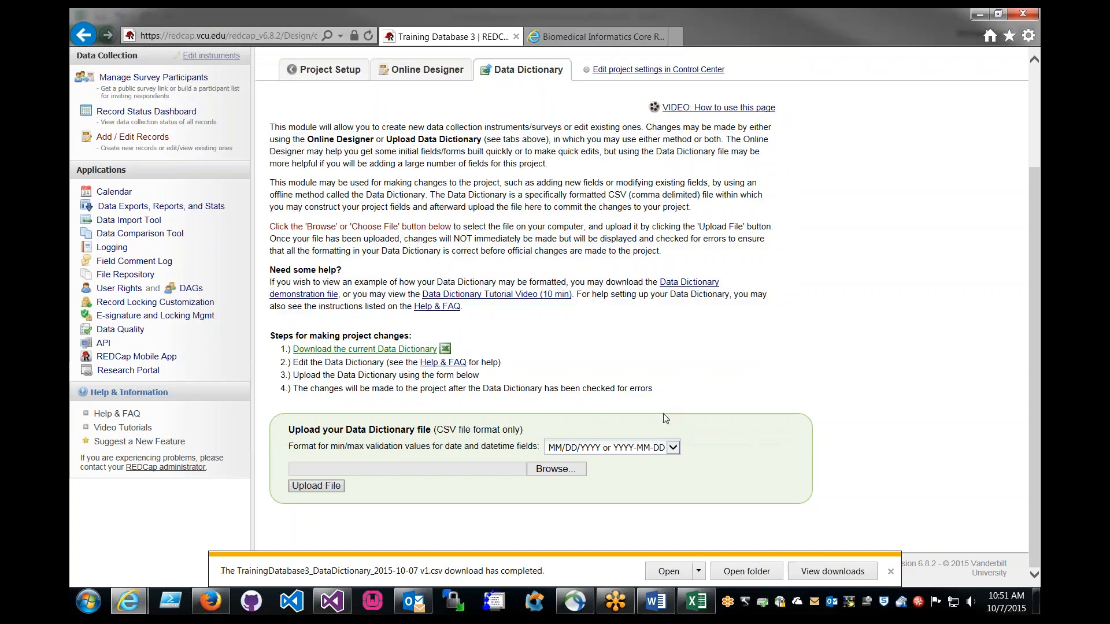
Open the downloaded v1 data dictionary in Excel, look at the earlier dictionary workbook and return to the v1 workbook.
left_click(667, 571)
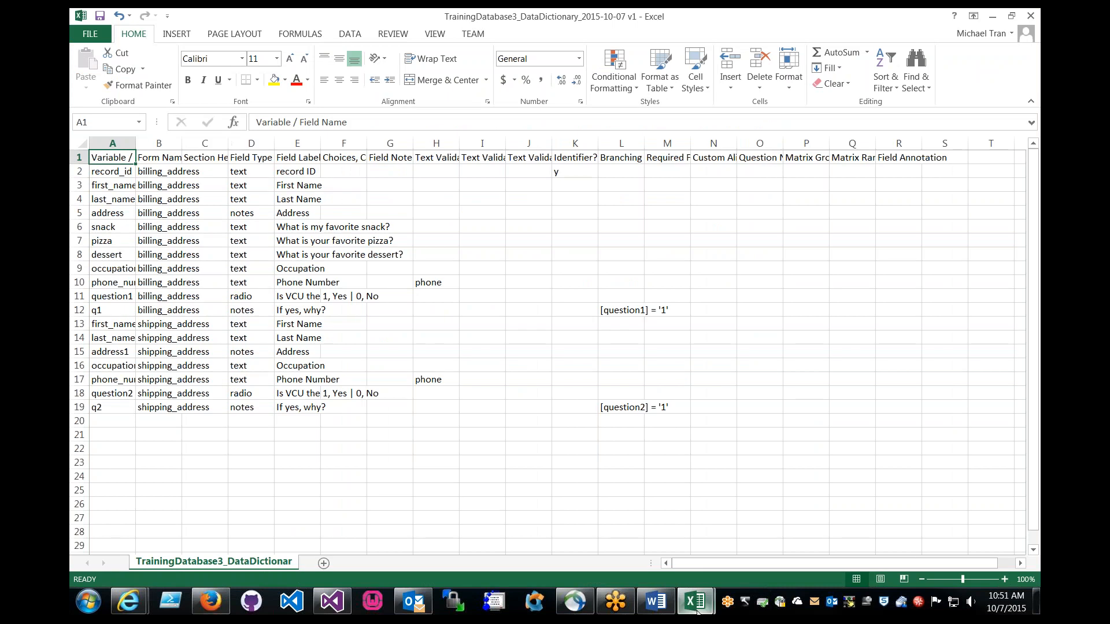
mouse_move(695, 601)
left_click(668, 552)
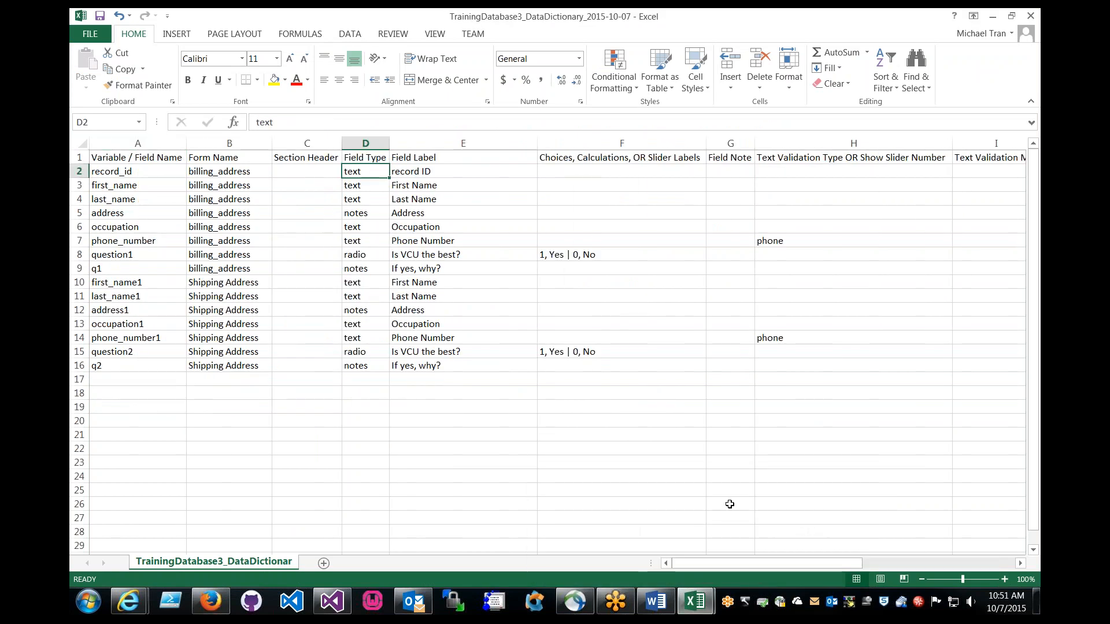
mouse_move(701, 604)
left_click(781, 521)
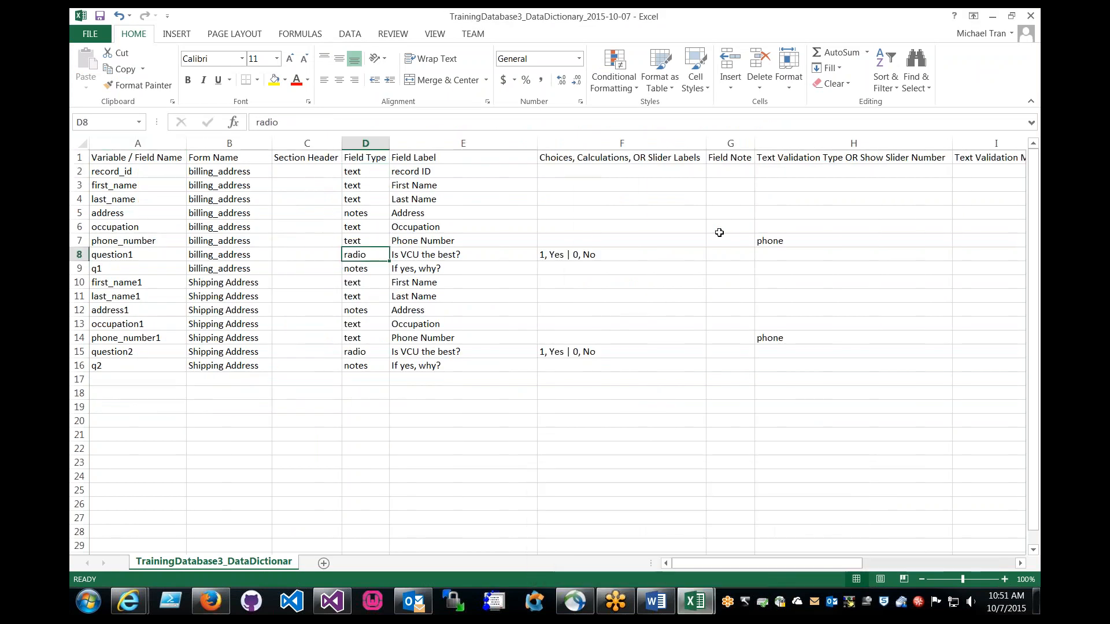
left_click(992, 18)
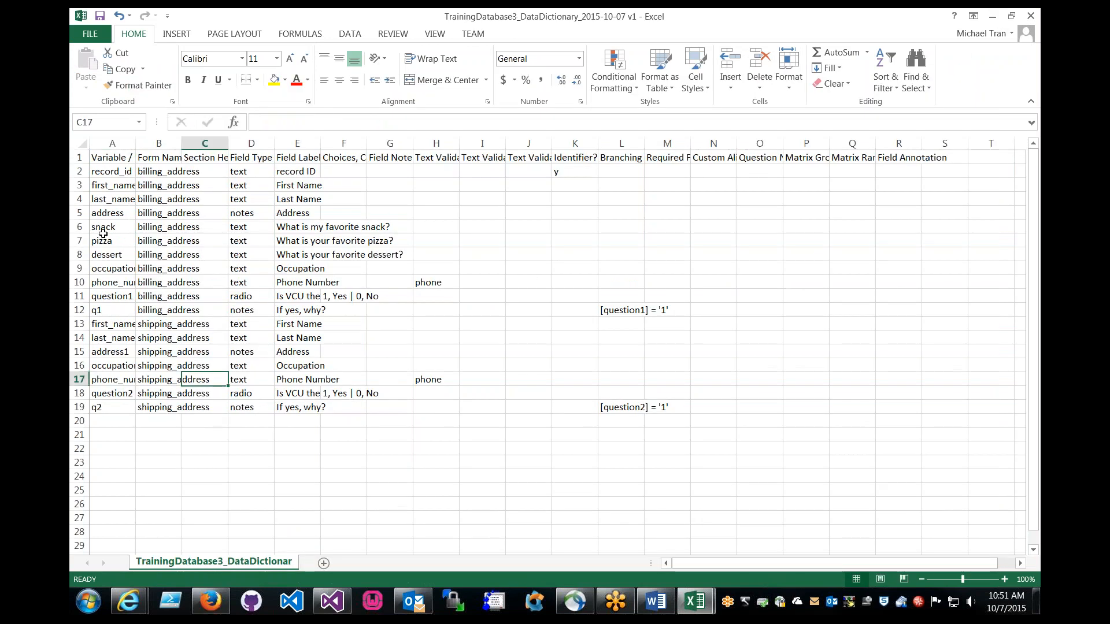
Widen the Variable / Field Name column and copy the snack, pizza and dessert rows 6 to 8 into rows 20 to 22.
left_click_drag(102, 228, 101, 257)
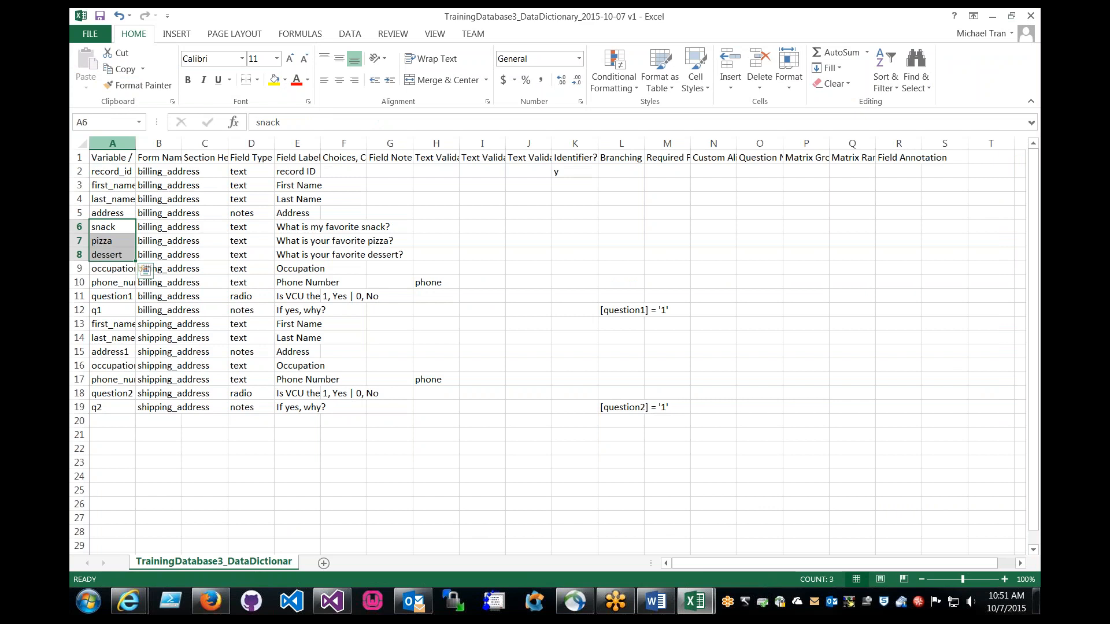
left_click_drag(136, 148, 181, 148)
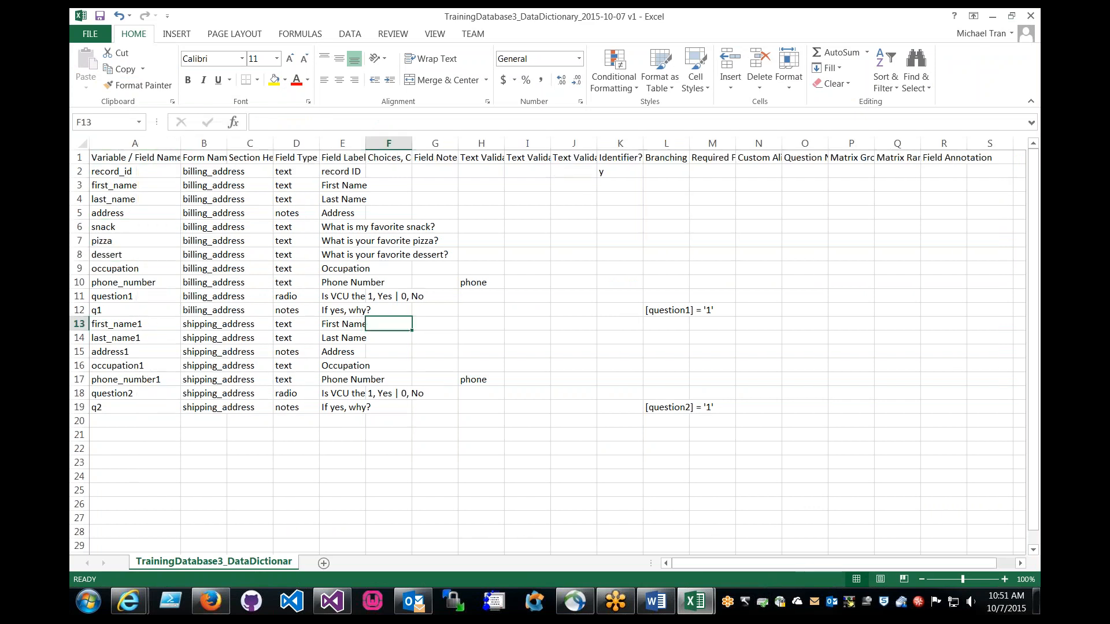
left_click_drag(79, 227, 79, 254)
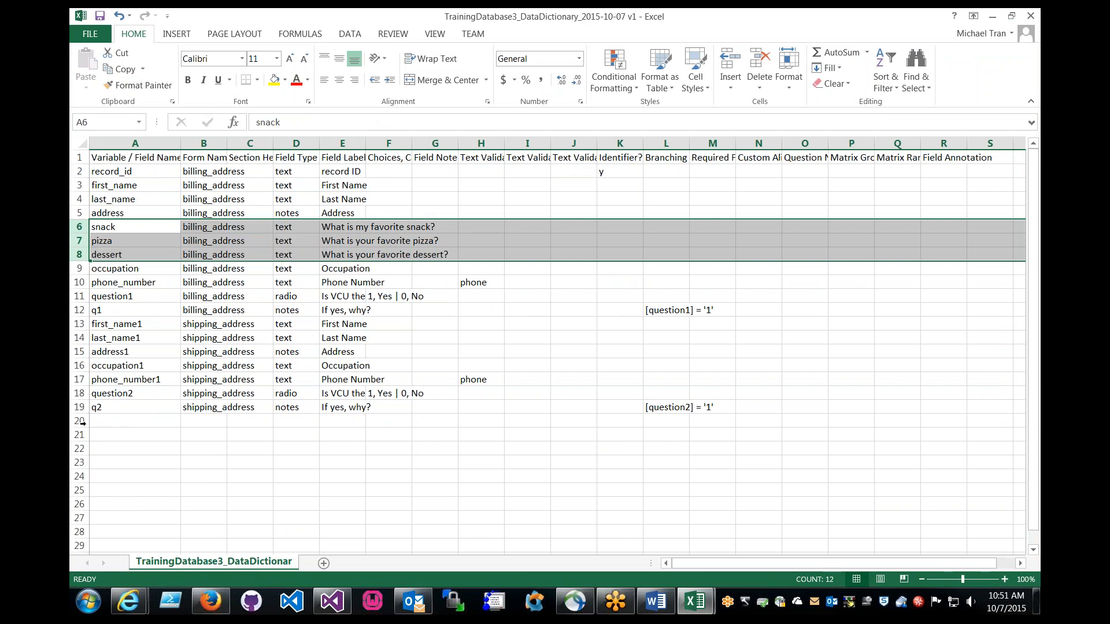
key("ctrl+c")
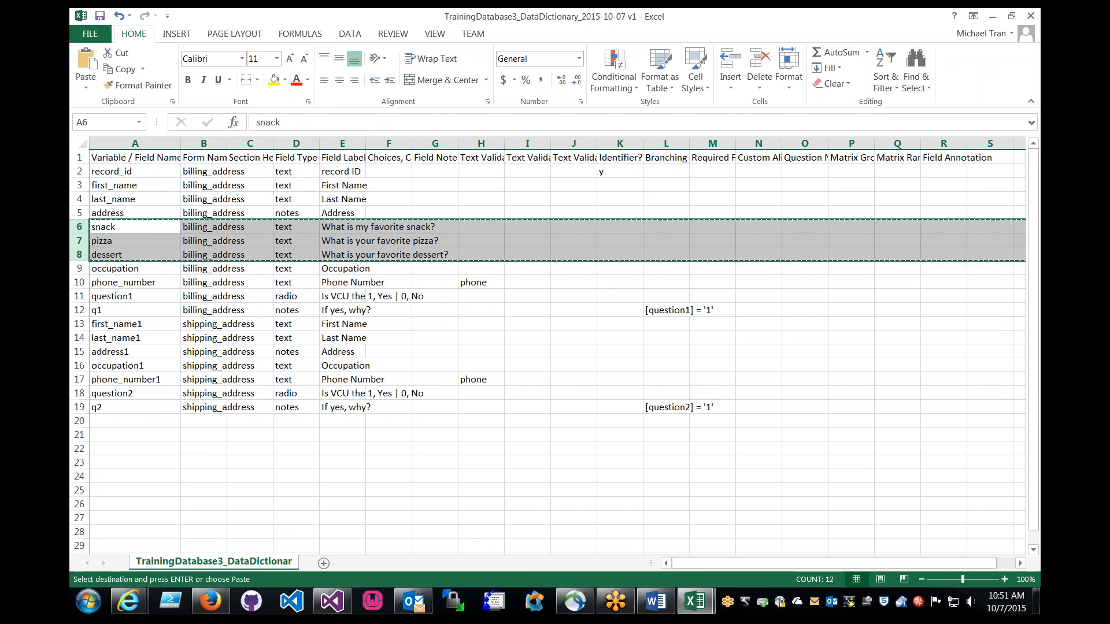
left_click(94, 423)
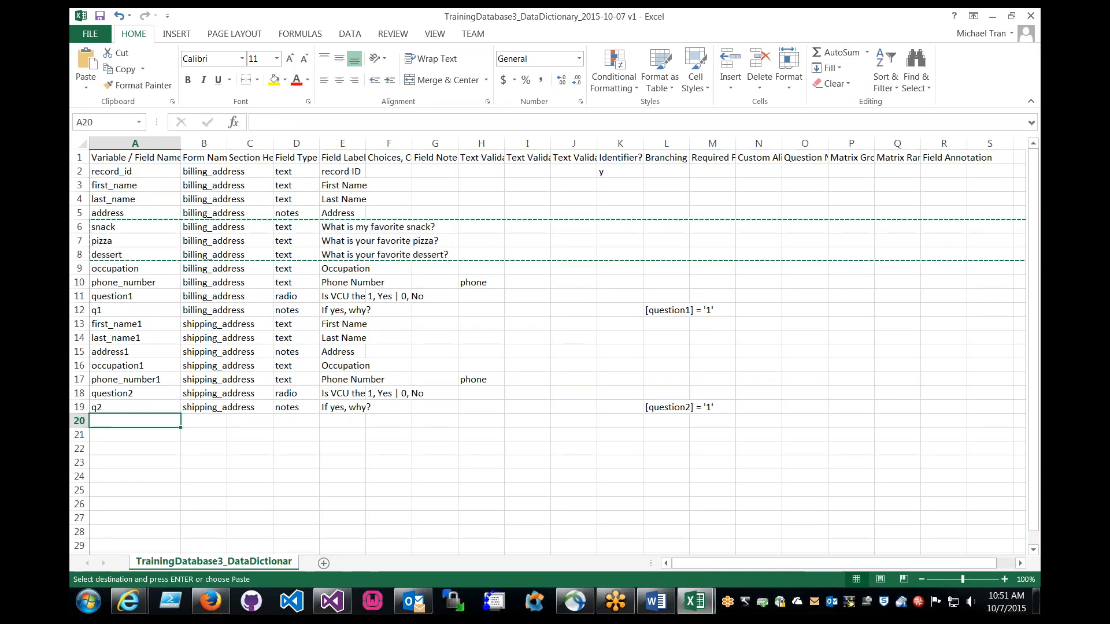
key("ctrl+v")
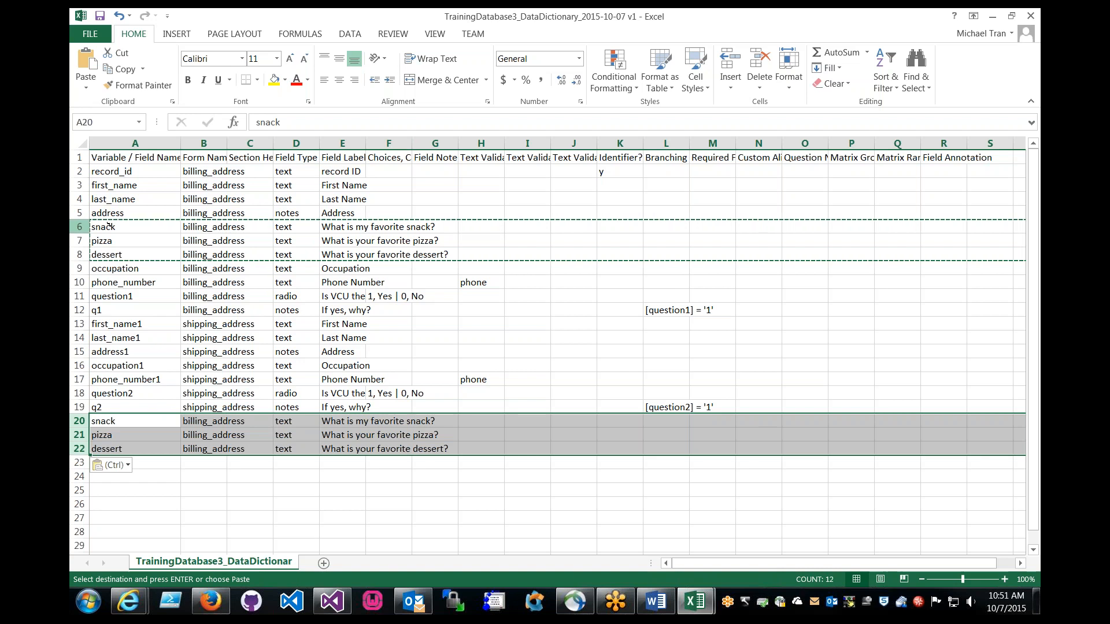
Delete the original snack, pizza and dessert rows 6 to 8 from the v1 data dictionary.
left_click_drag(79, 227, 80, 255)
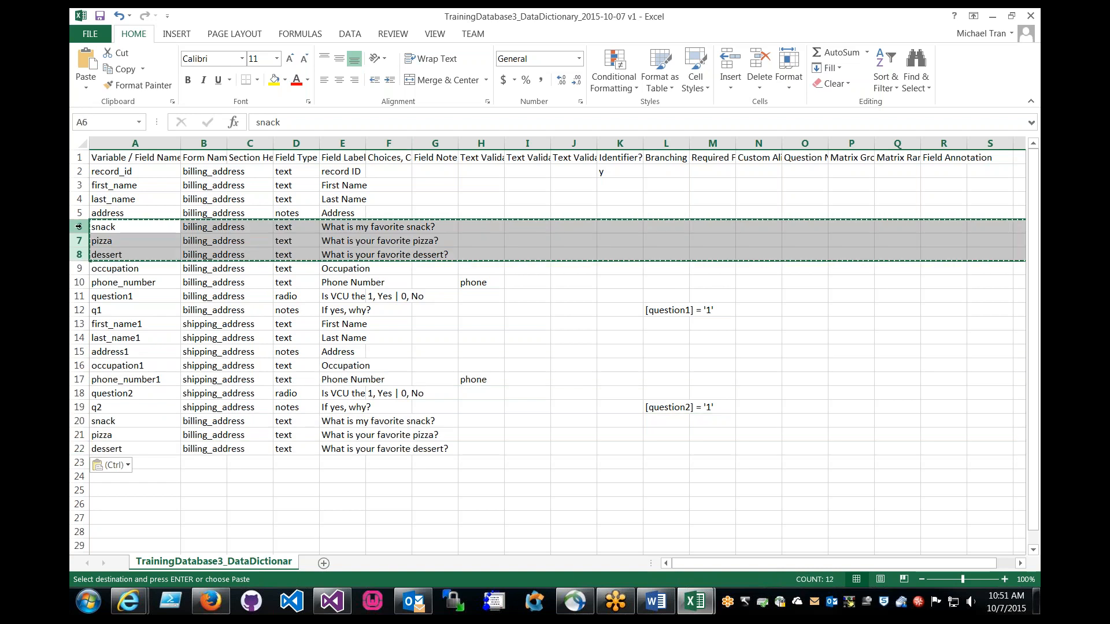
right_click(79, 227)
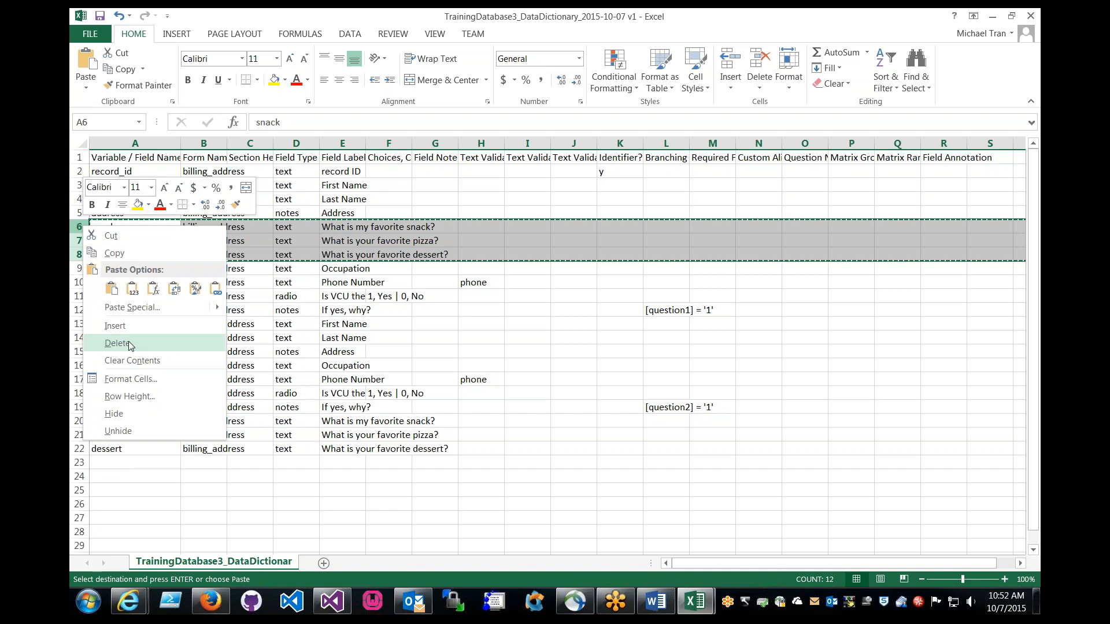
left_click(75, 226)
left_click_drag(76, 227, 81, 253)
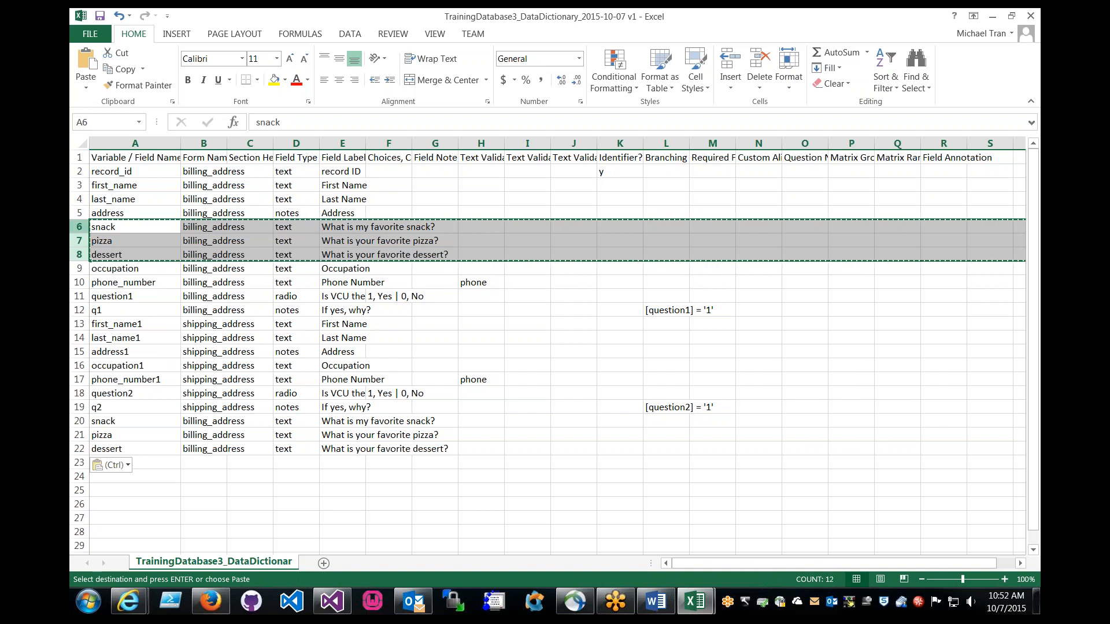
right_click(95, 233)
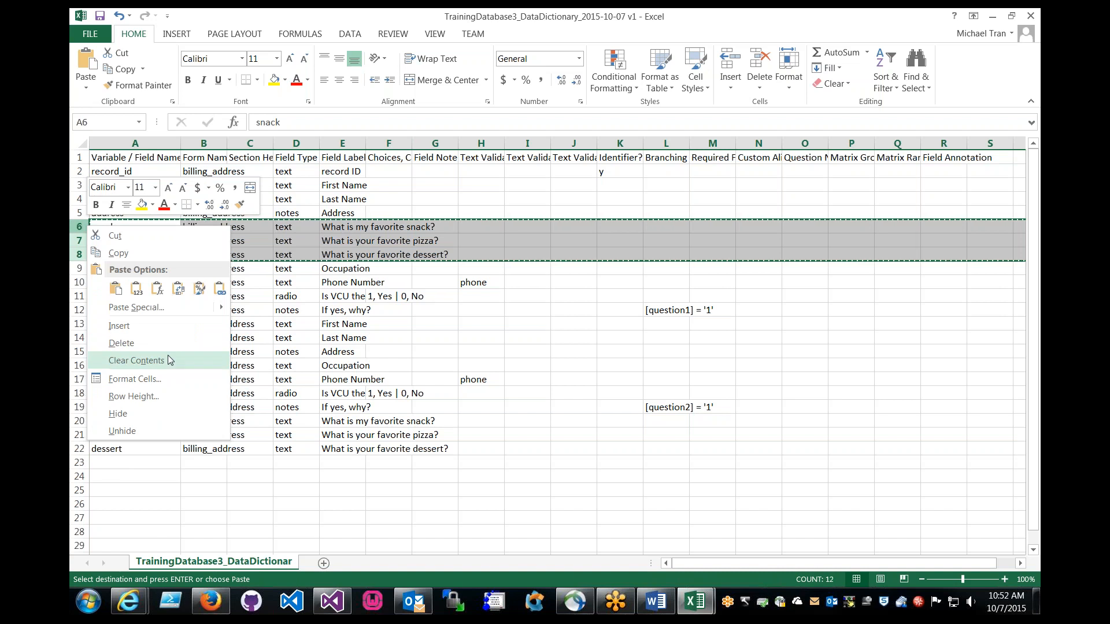
left_click(115, 342)
left_click(141, 254)
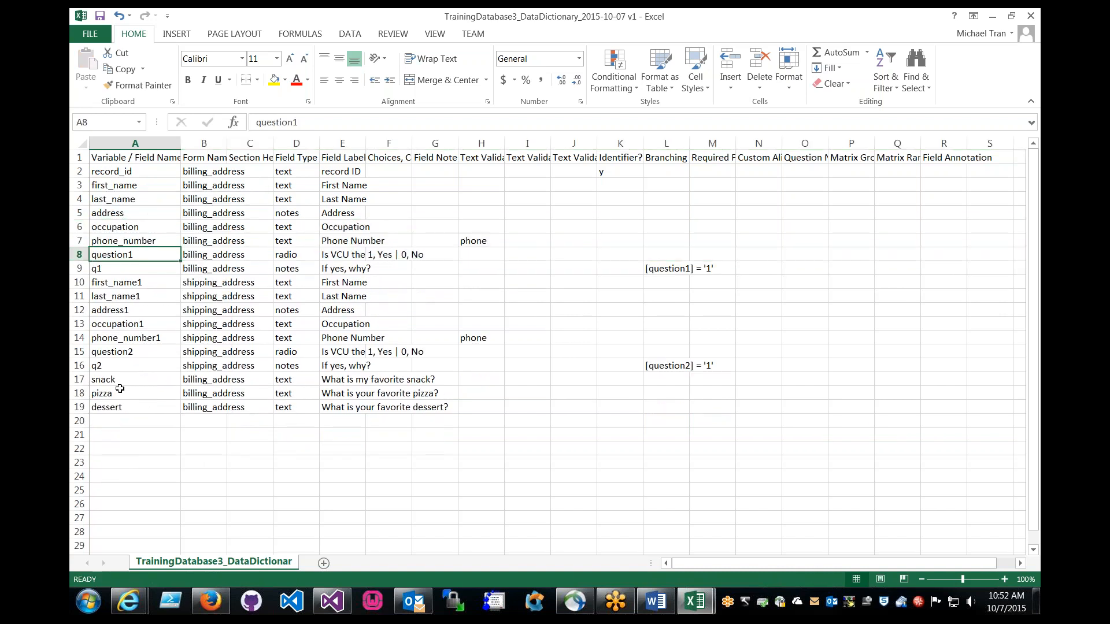
Set the form name of the snack, pizza and dessert rows 17 to 19 to shipping_address by copying it from the q2 row.
left_click(293, 379)
left_click_drag(115, 379, 116, 407)
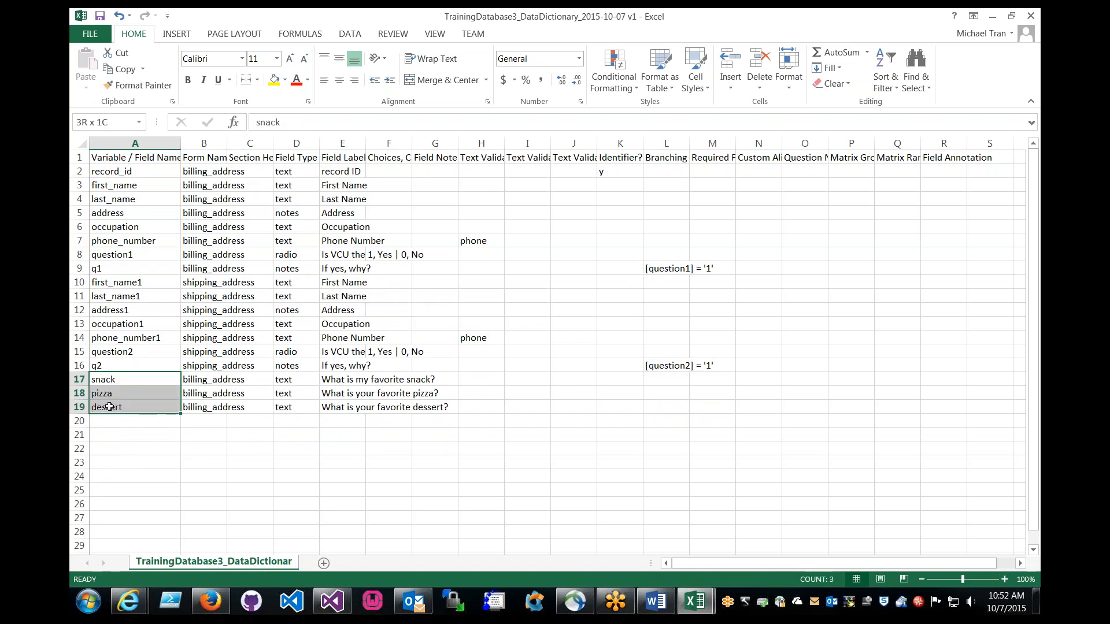
left_click(213, 376)
left_click(211, 366)
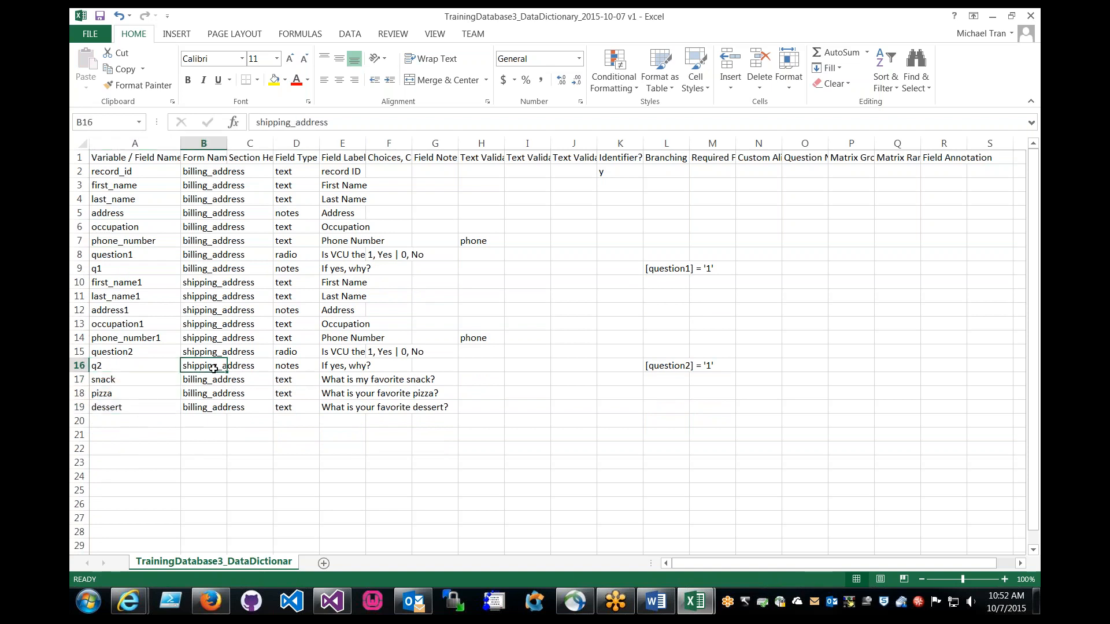
key("ctrl+c")
left_click_drag(218, 407, 218, 379)
key("ctrl+v")
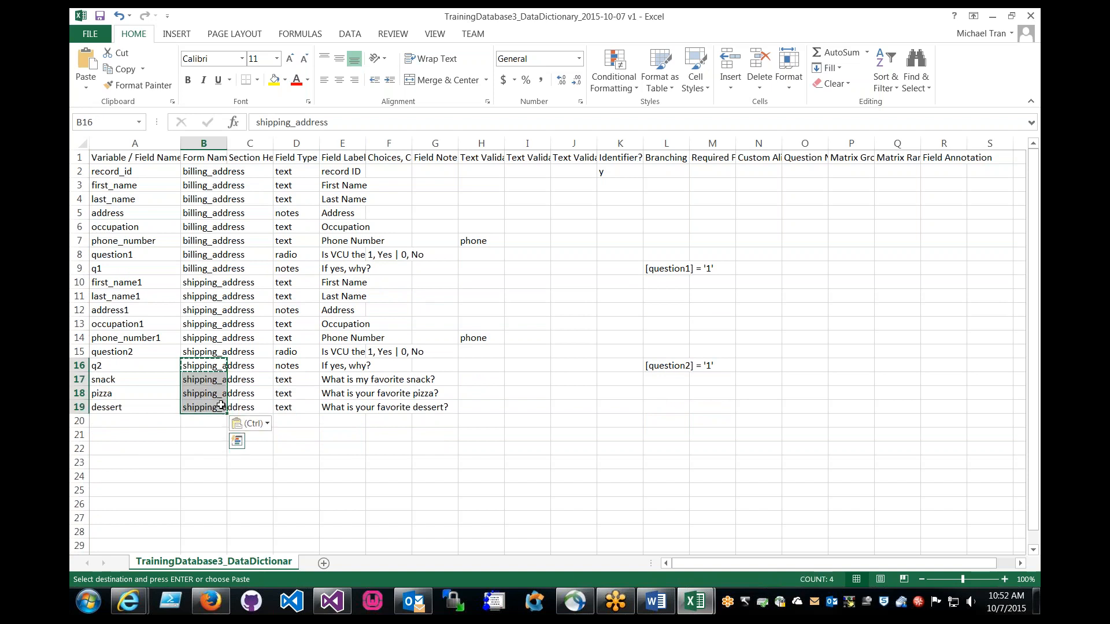
left_click(173, 405)
key("Escape")
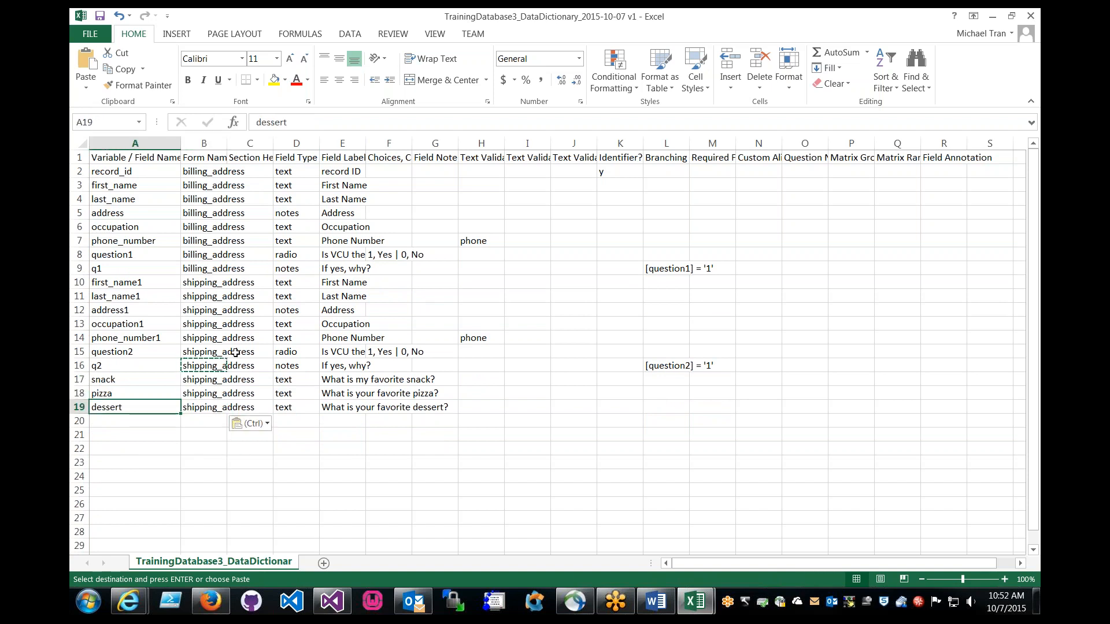
Save the edited v1 data dictionary, keeping its CSV format, and look over the rearranged rows.
left_click(231, 354)
key("ctrl+s")
left_click(503, 344)
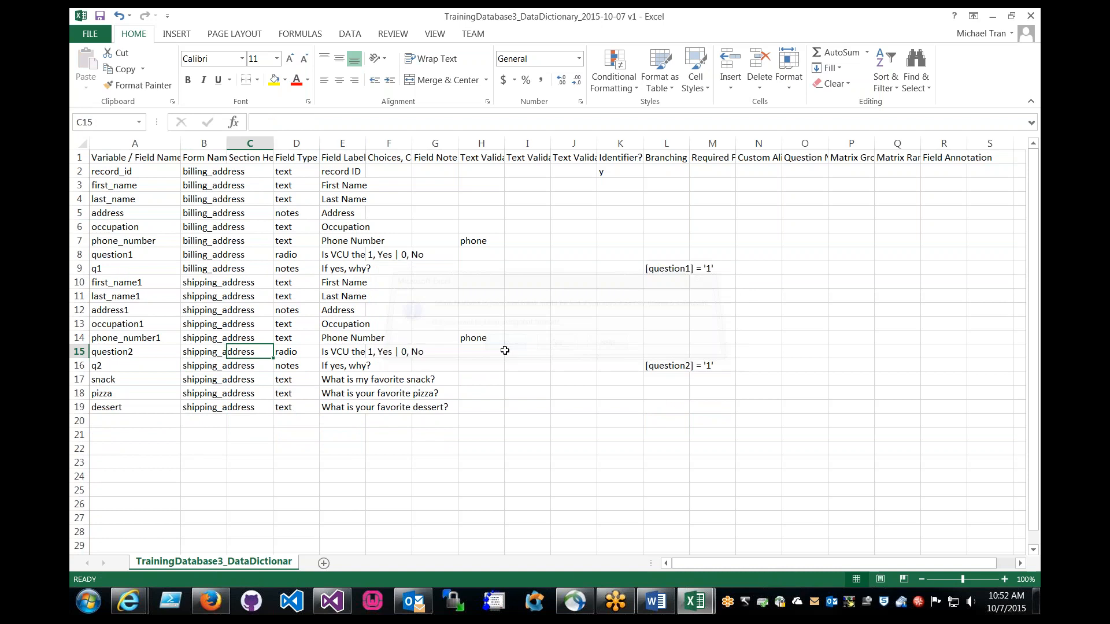
left_click_drag(162, 518, 138, 563)
left_click(241, 366)
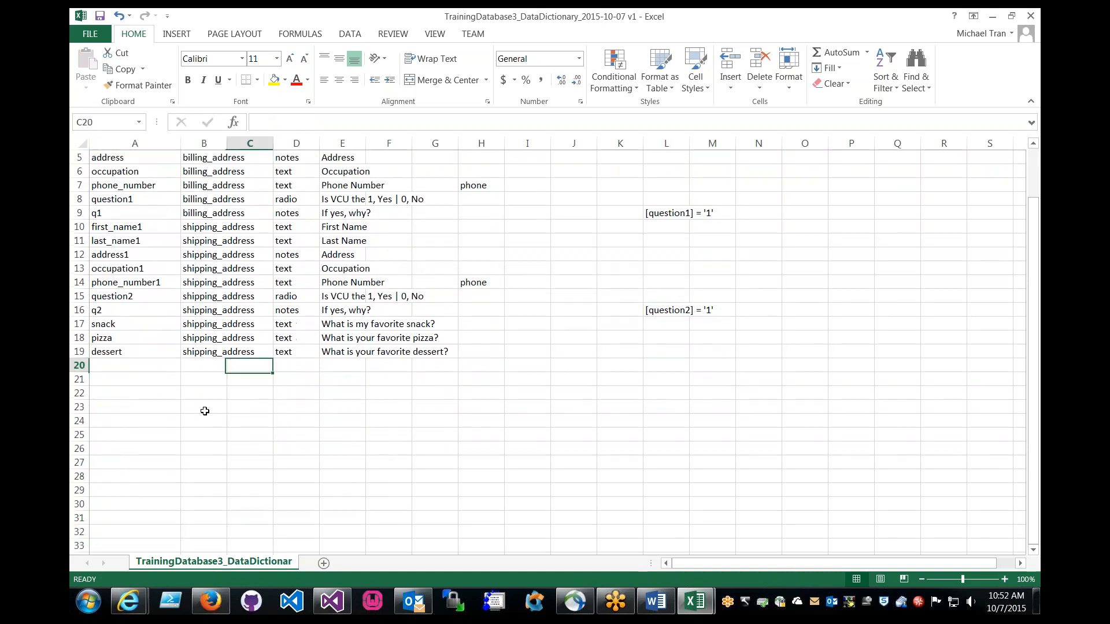
scroll(193, 446, "up", 2)
Switch to REDCap's Data Dictionary page and upload "TrainingDatabase3_DataDictionary_2015-10-07 v1" from the Desktop.
mouse_move(128, 601)
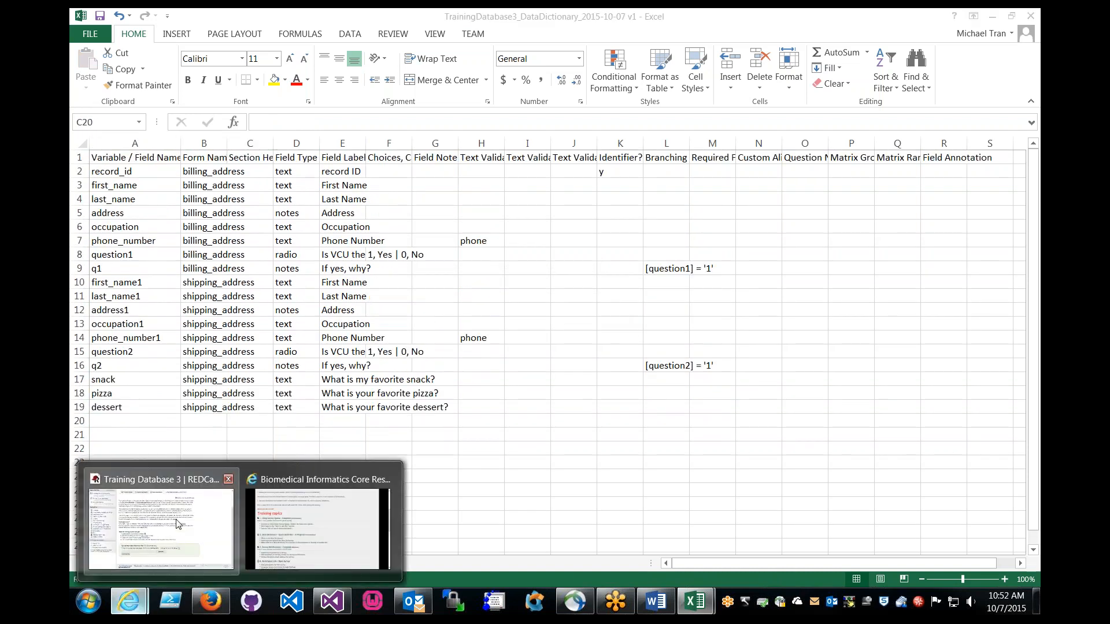
left_click(177, 520)
scroll(431, 307, "up", 2)
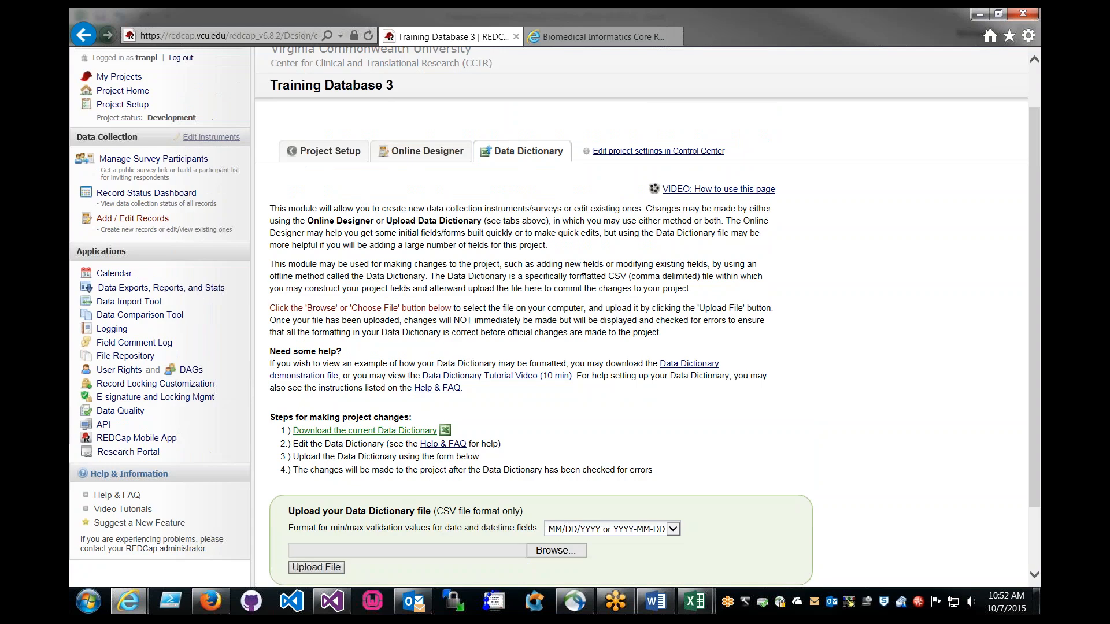
scroll(567, 360, "down", 2)
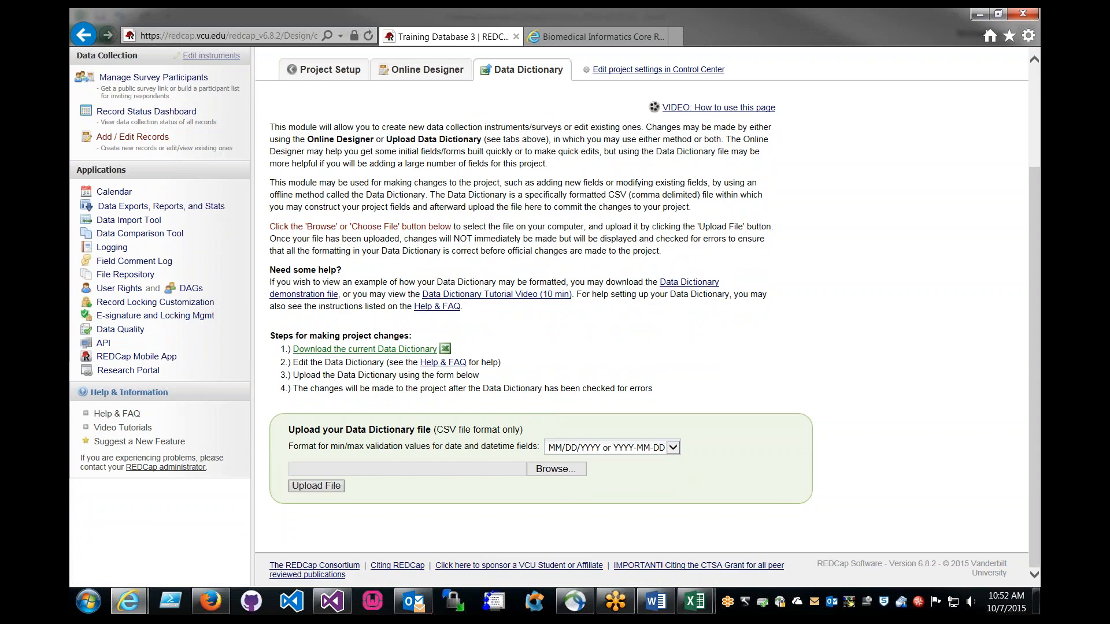
left_click(548, 473)
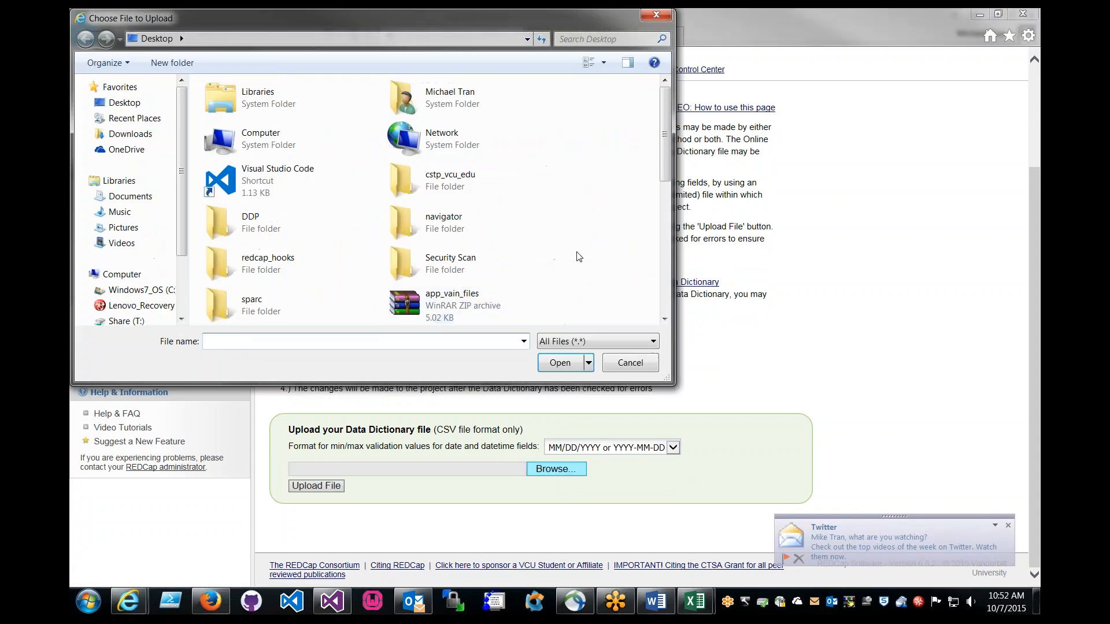
scroll(577, 254, "down", 5)
left_click(362, 265)
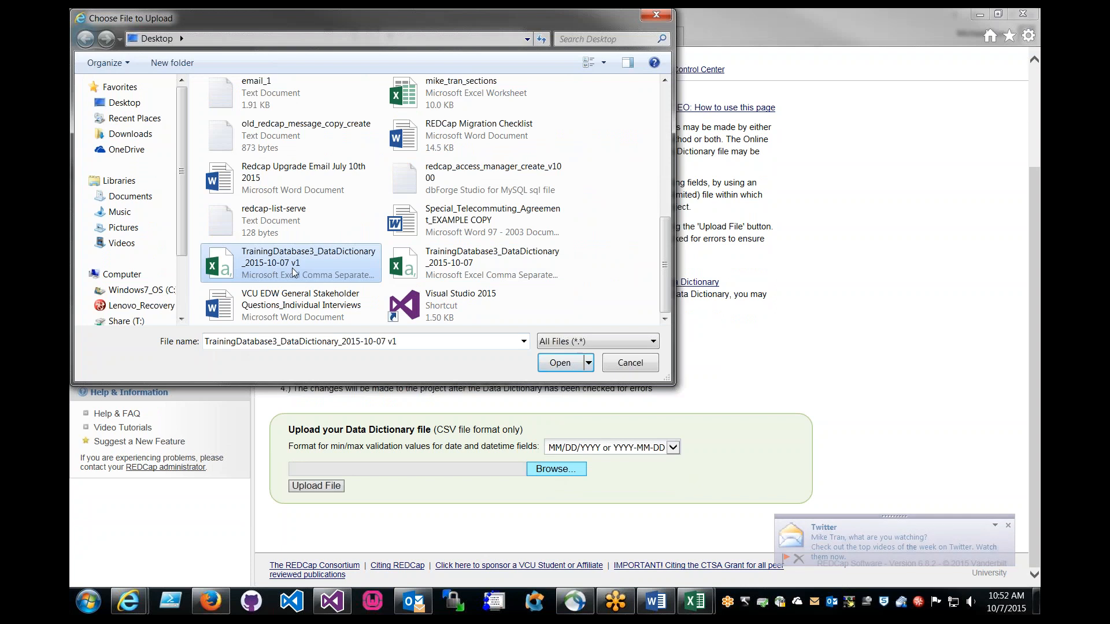
left_click(561, 363)
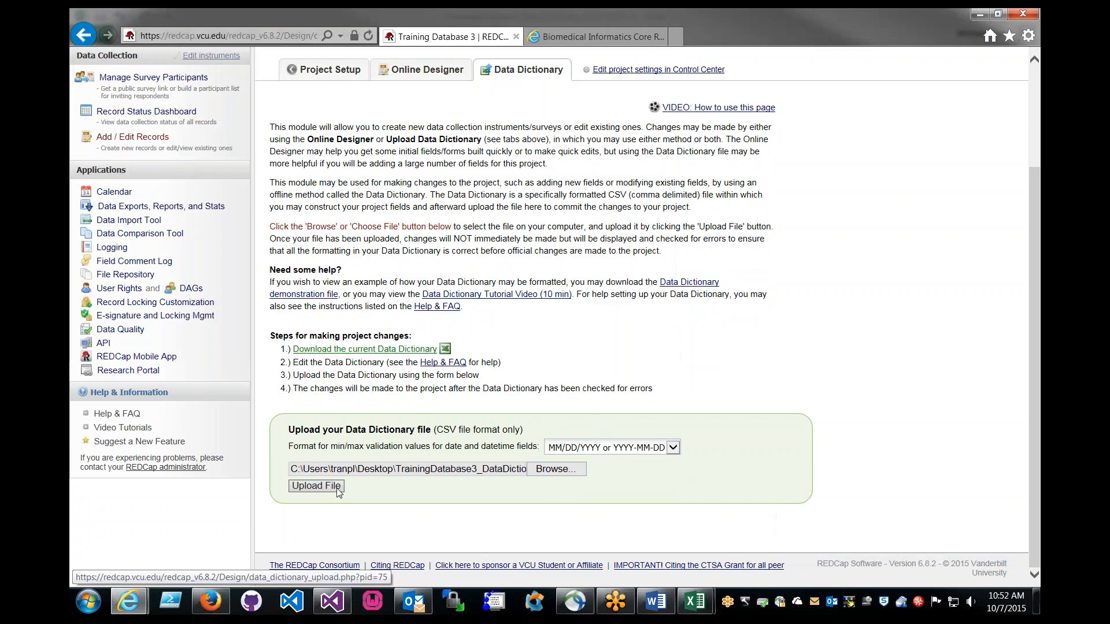
left_click(330, 489)
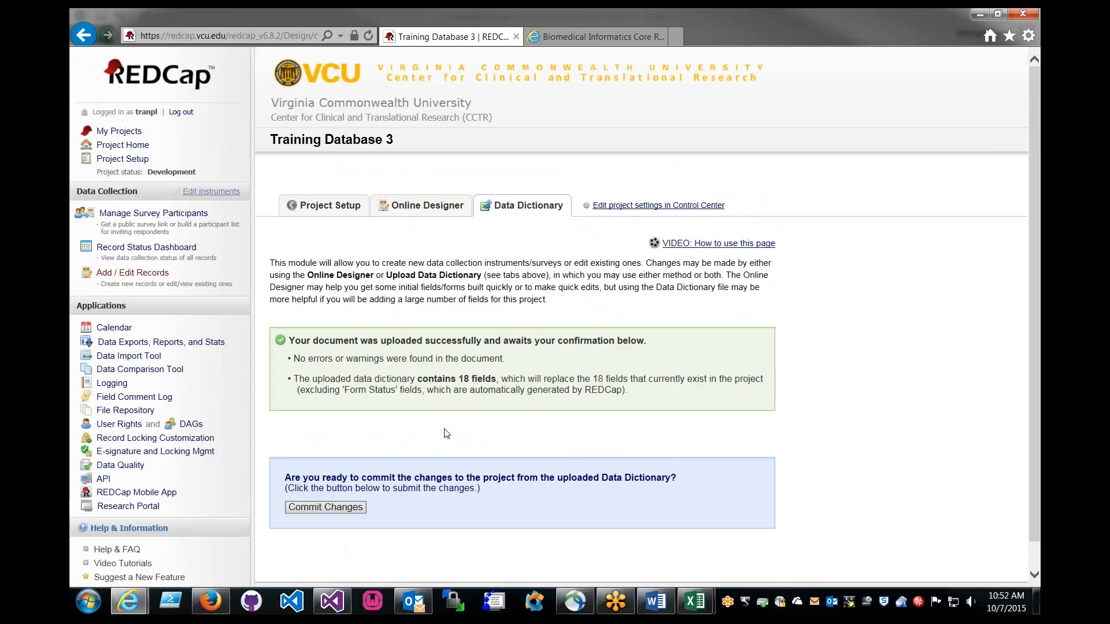
Review the upload check for the data dictionary and commit its changes to the project.
scroll(446, 431, "down", 1)
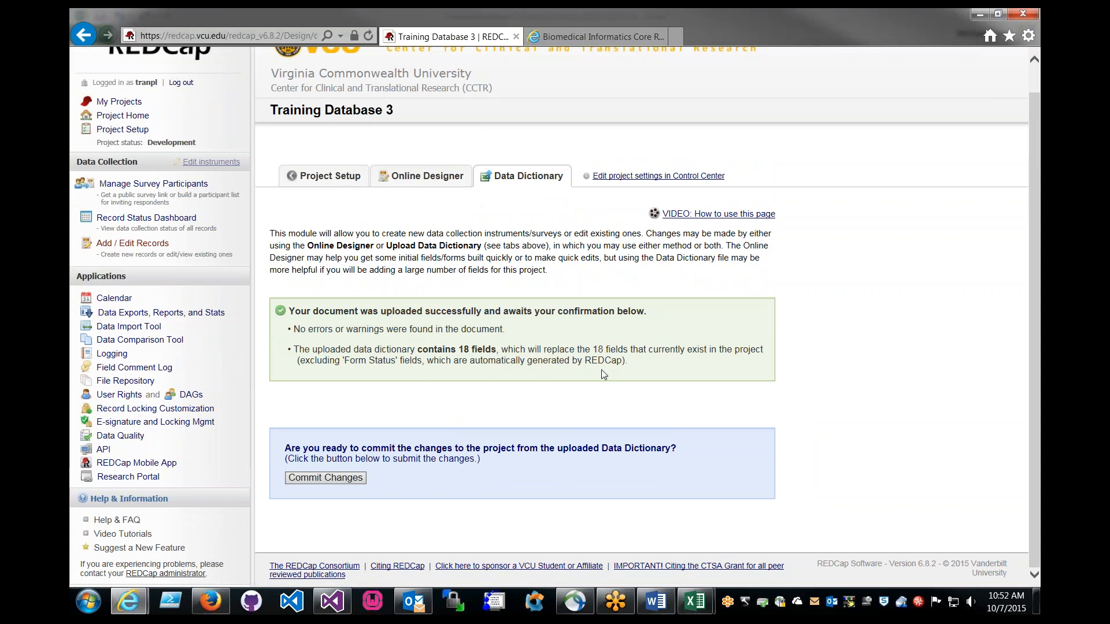
left_click_drag(602, 370, 193, 300)
left_click(193, 300)
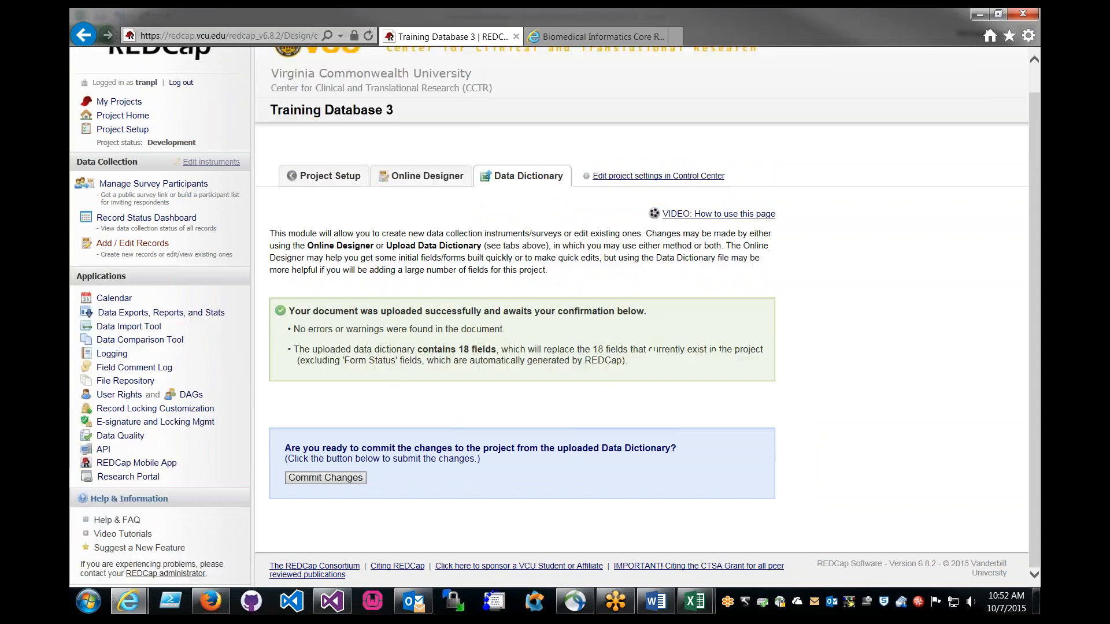
left_click(339, 480)
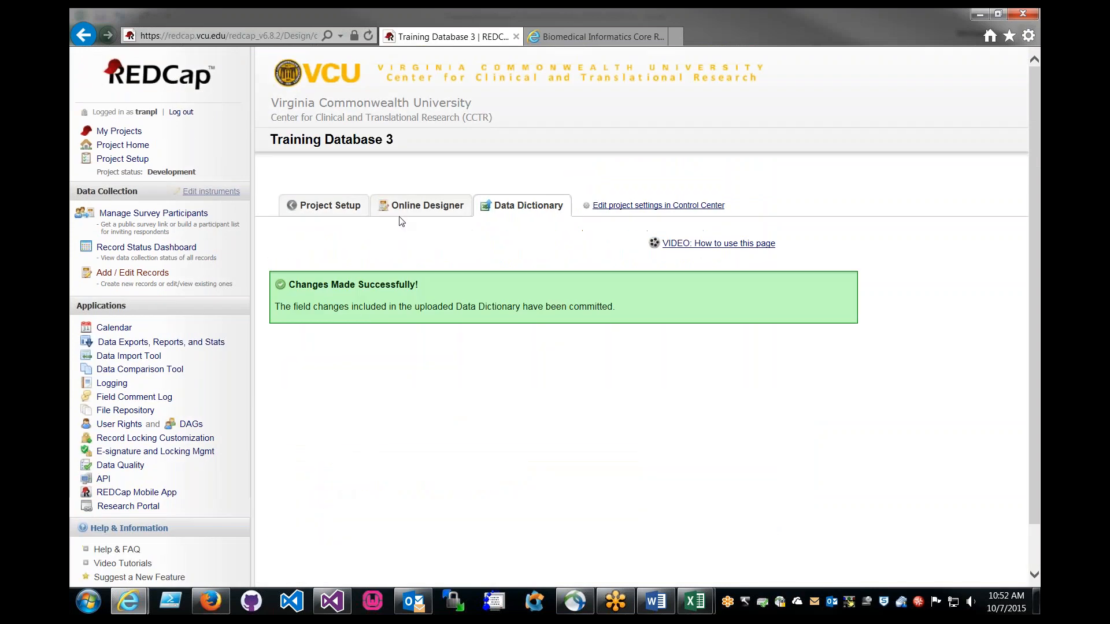
Open the Shipping Address instrument in the Online Designer and check for the snack, pizza and dessert fields after q2.
left_click(422, 206)
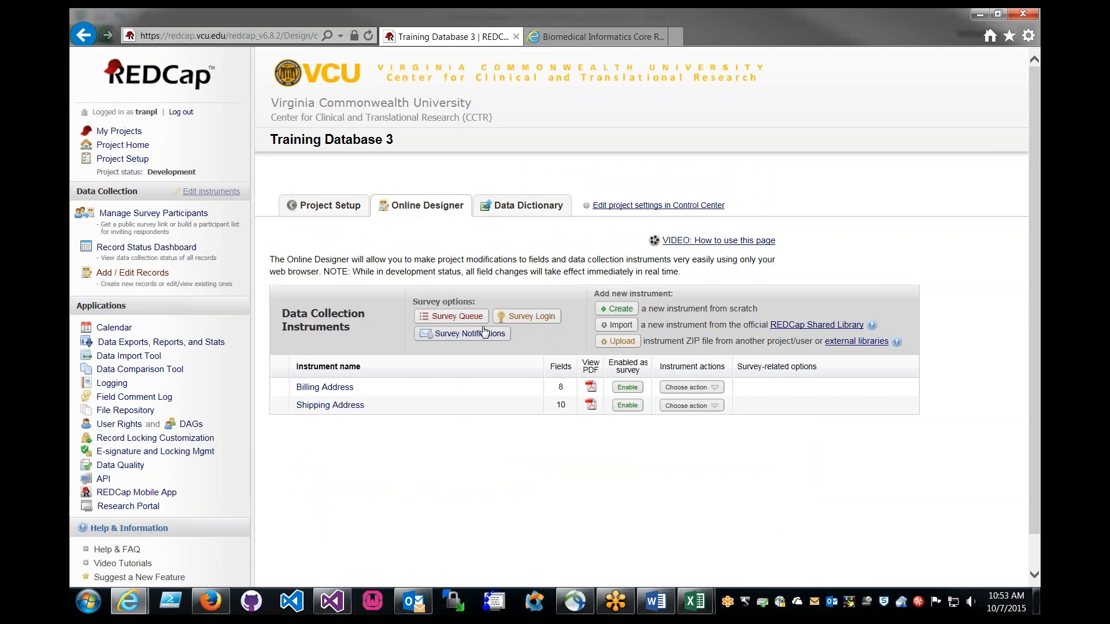
left_click(330, 405)
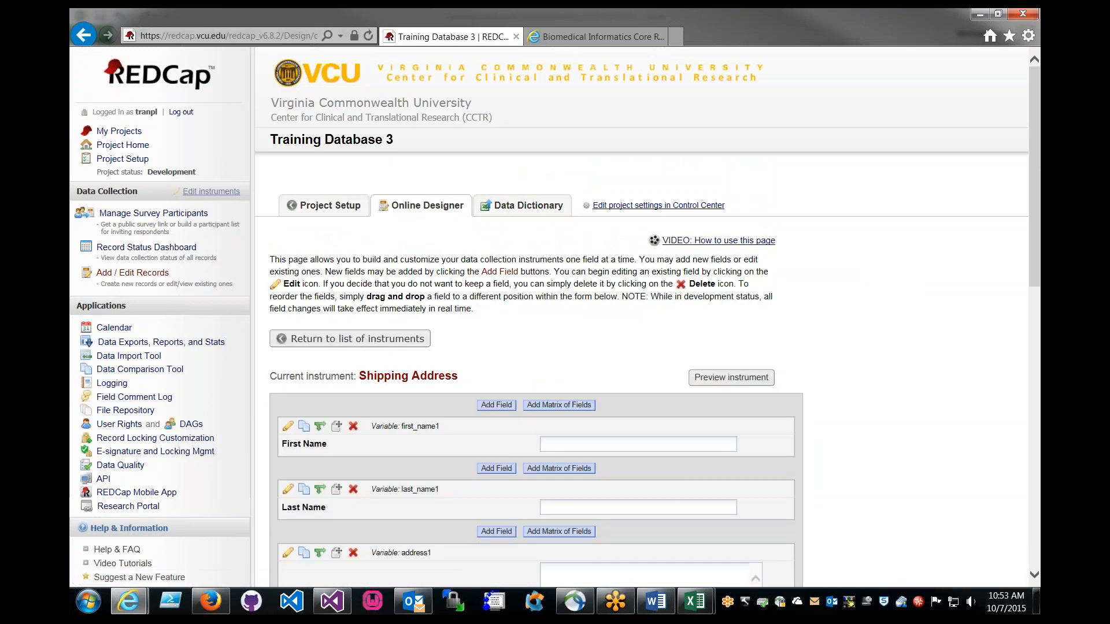
scroll(578, 402, "down", 7)
scroll(578, 402, "down", 5)
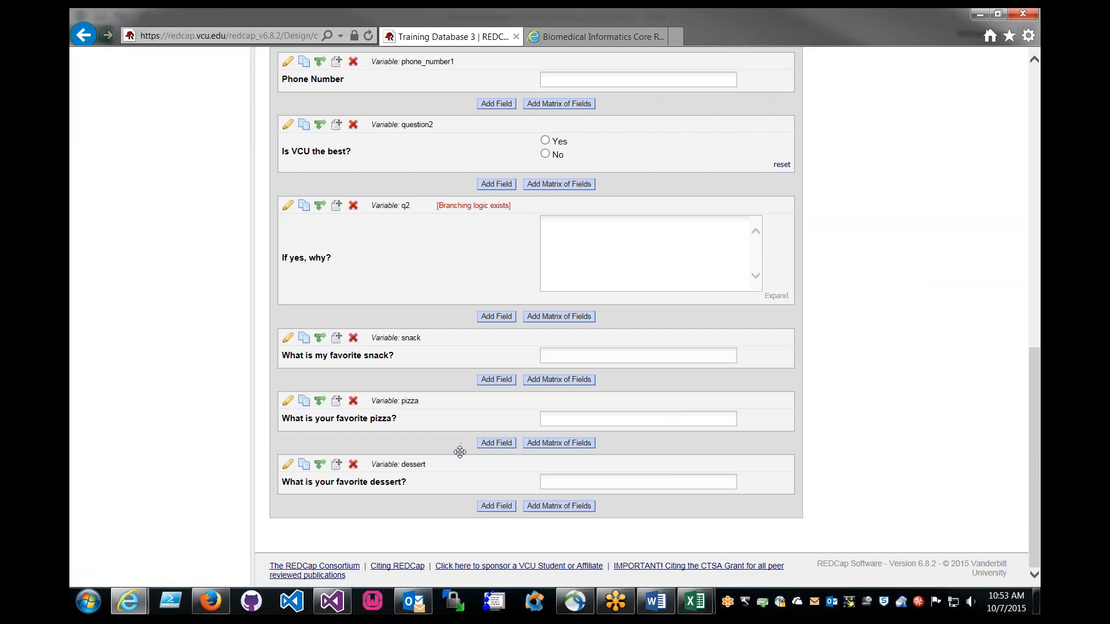
scroll(705, 441, "up", 7)
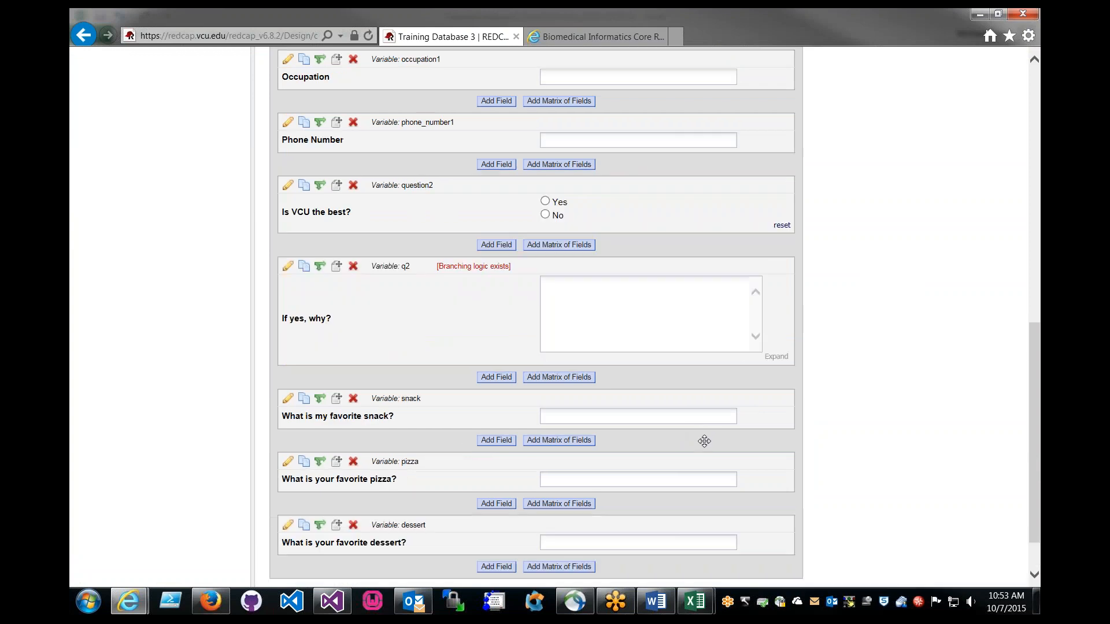
scroll(705, 441, "down", 2)
scroll(705, 440, "up", 3)
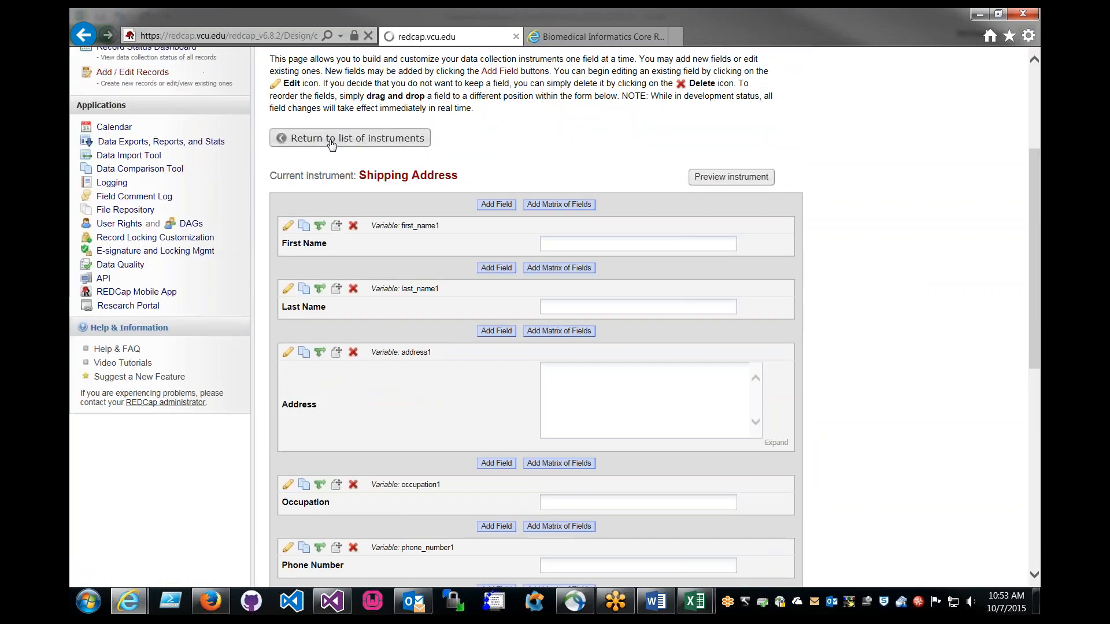
Return to the instrument list, open Billing Address and check which fields it still contains.
left_click(332, 142)
left_click(326, 388)
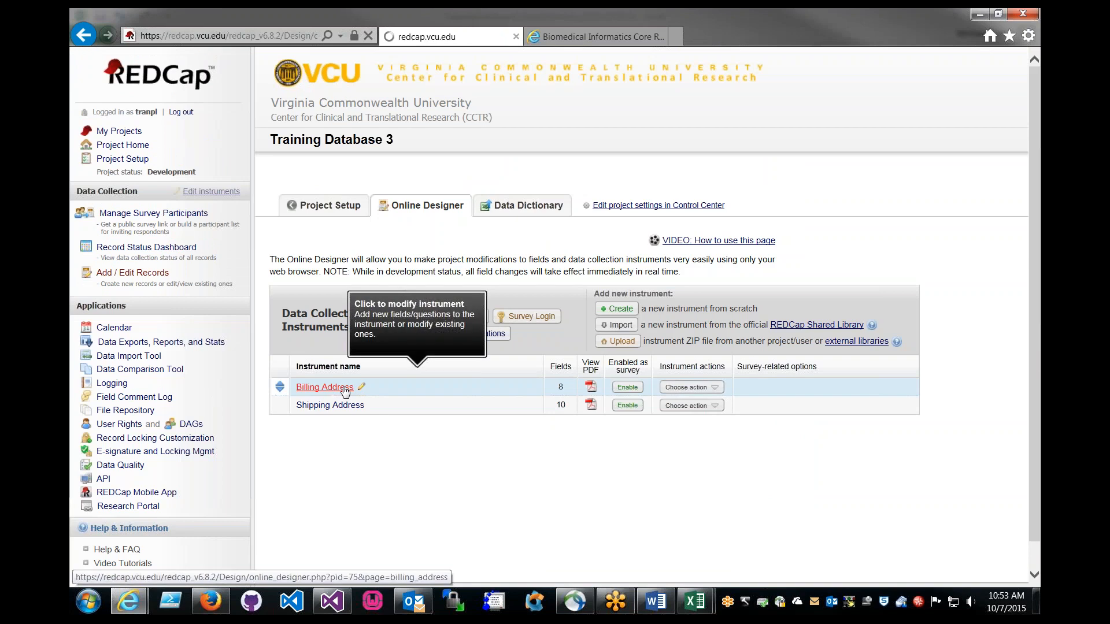
scroll(437, 398, "down", 8)
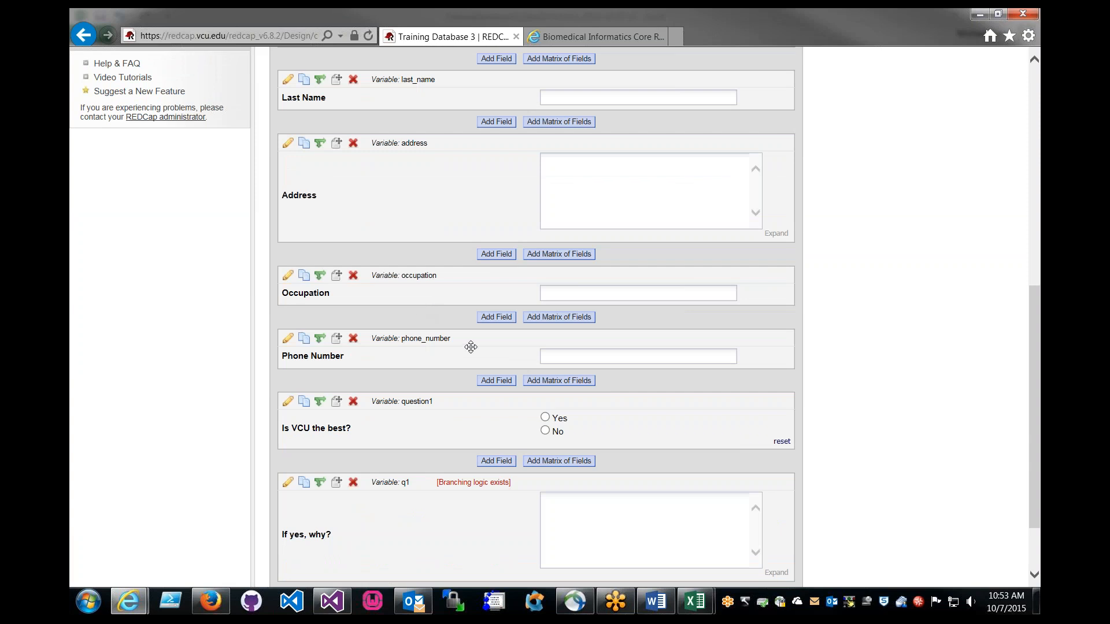
scroll(453, 312, "up", 4)
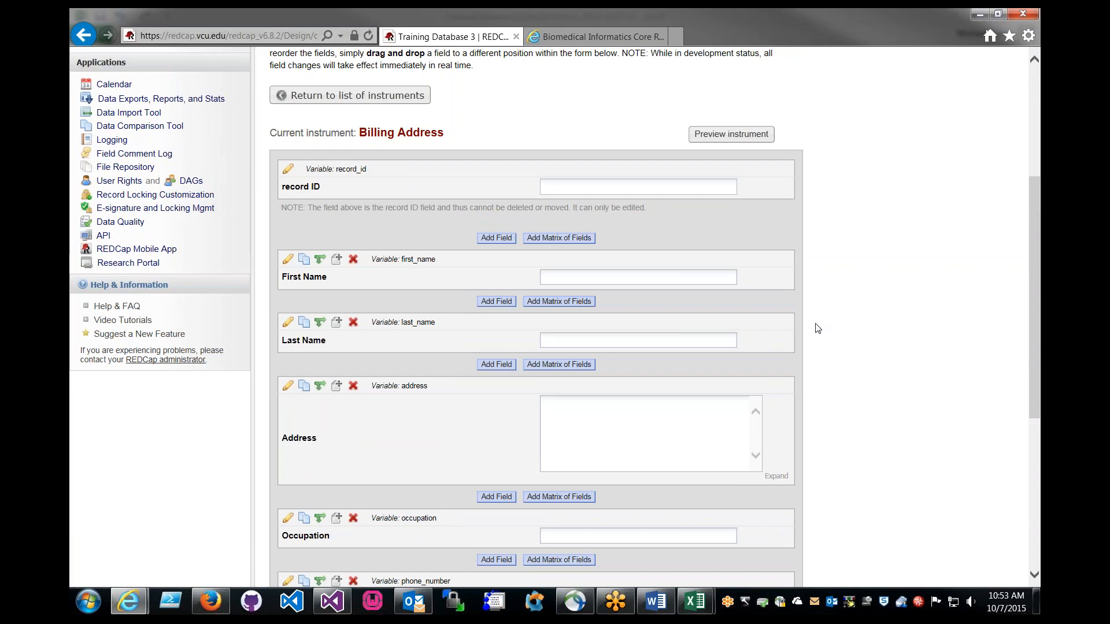
scroll(538, 364, "down", 3)
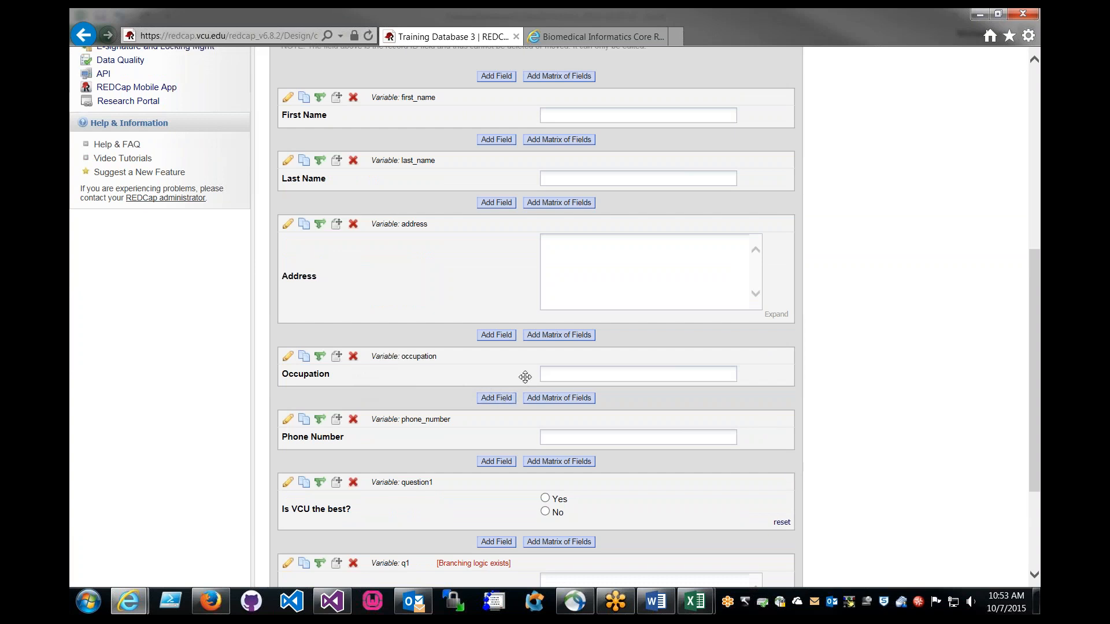
scroll(538, 377, "up", 7)
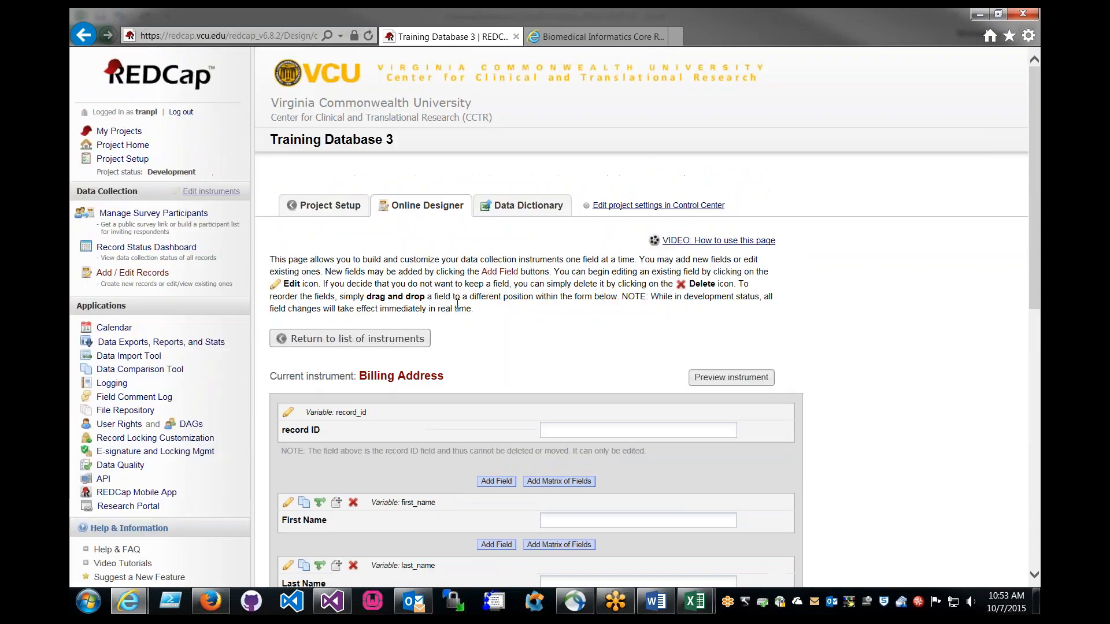
Return to the instrument list, switch to the earlier data dictionary in Excel and examine the Shipping Address and billing_address form names.
left_click(421, 340)
mouse_move(701, 602)
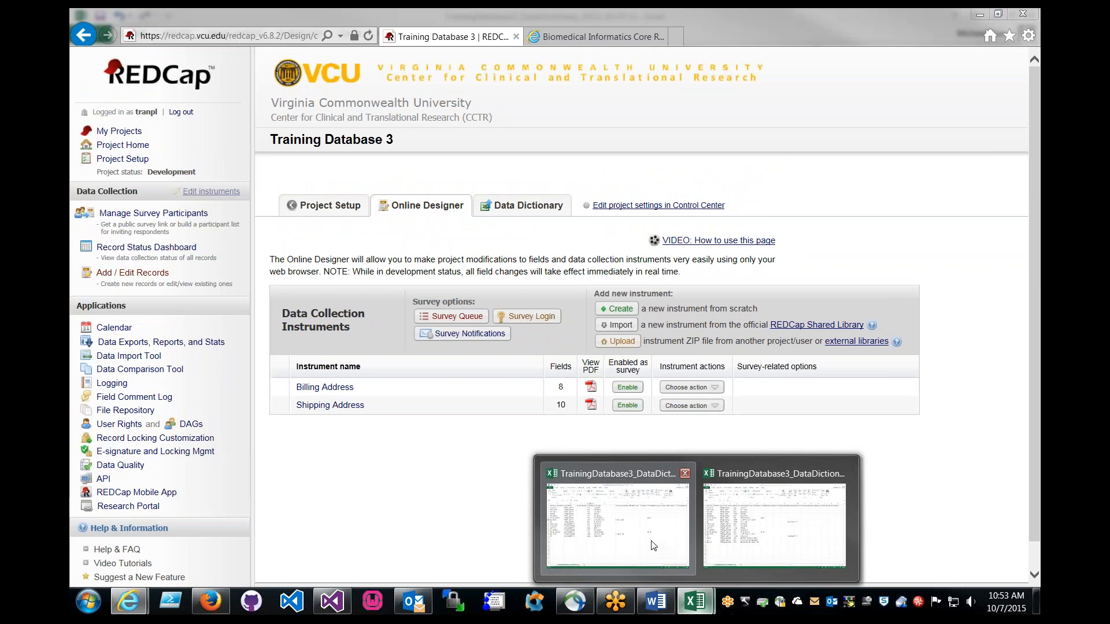
left_click(653, 545)
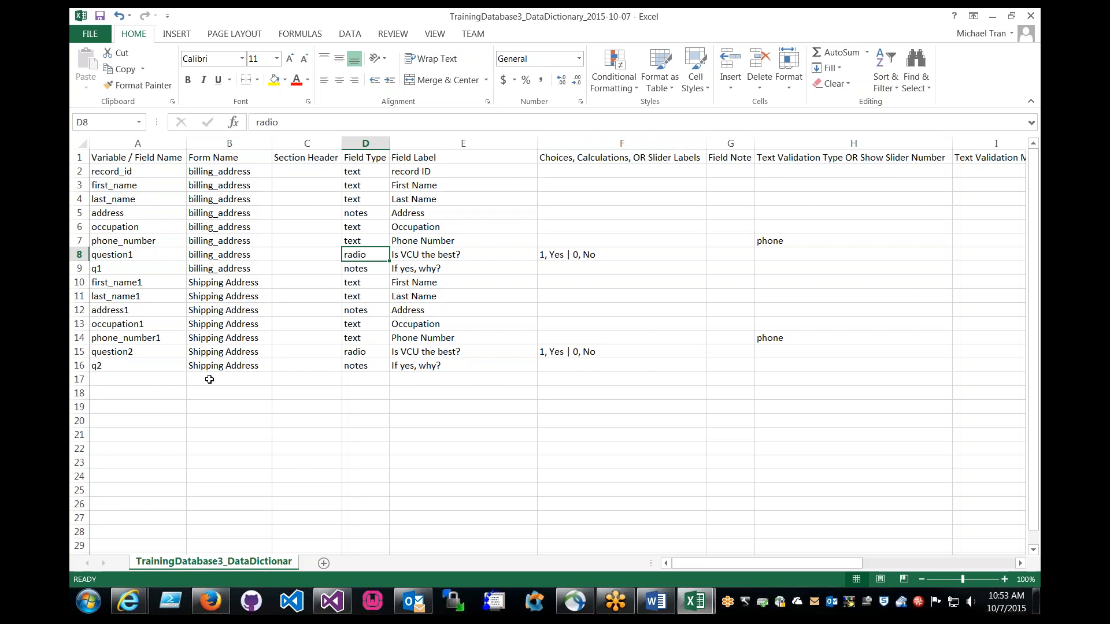
left_click(232, 299)
left_click_drag(231, 284, 230, 366)
left_click(172, 380)
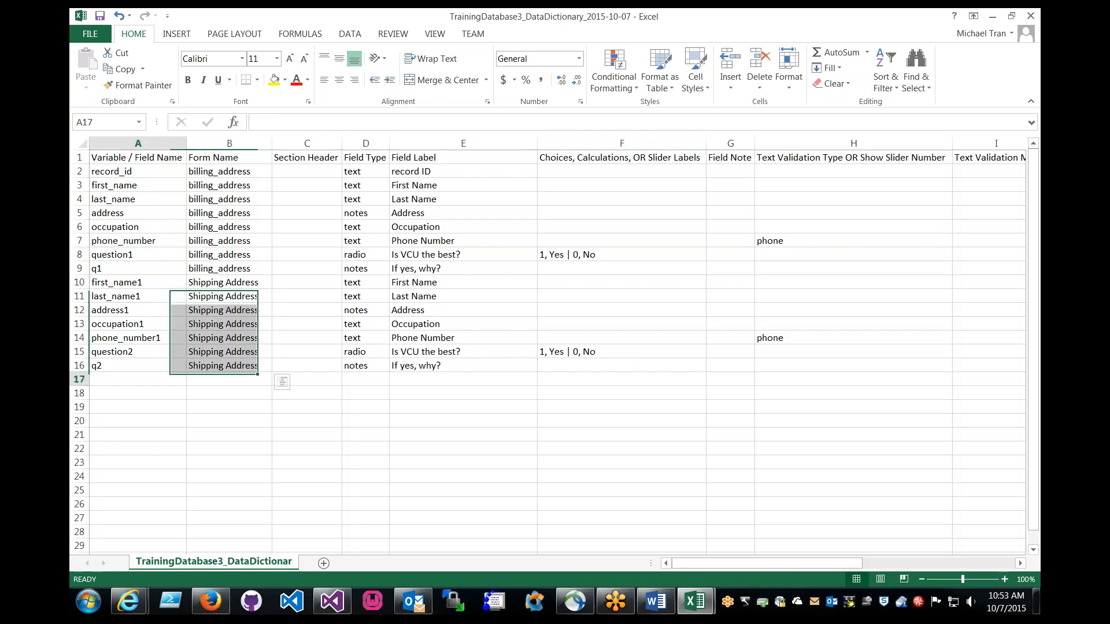
left_click(210, 309)
left_click_drag(222, 171, 221, 267)
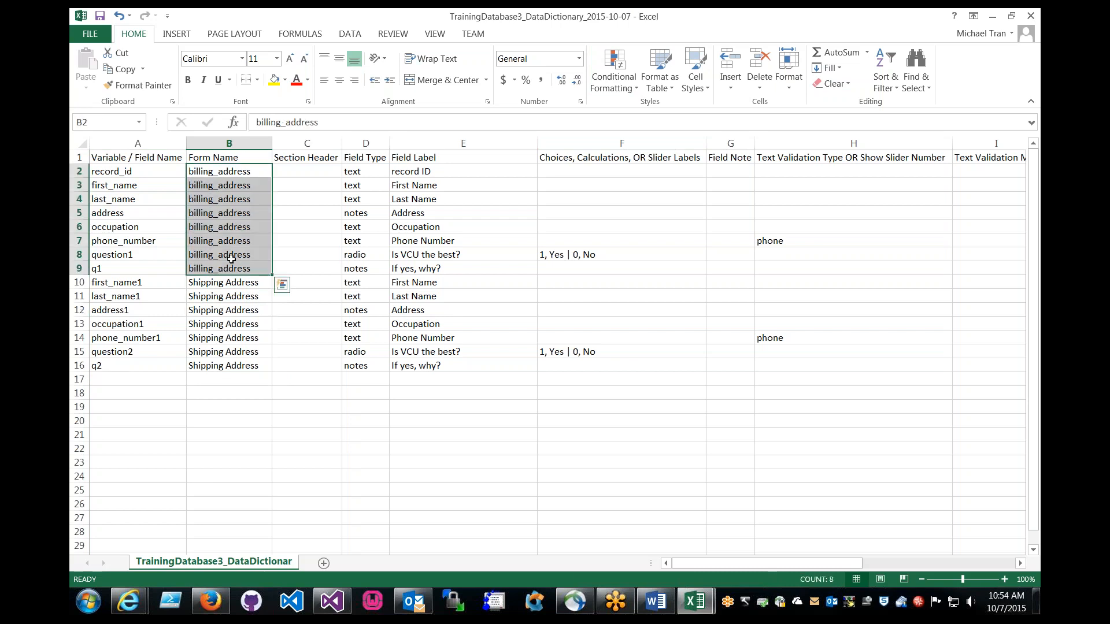
Change the form name of all billing_address fields, record_id through q1, to Postal Address.
left_click(223, 171)
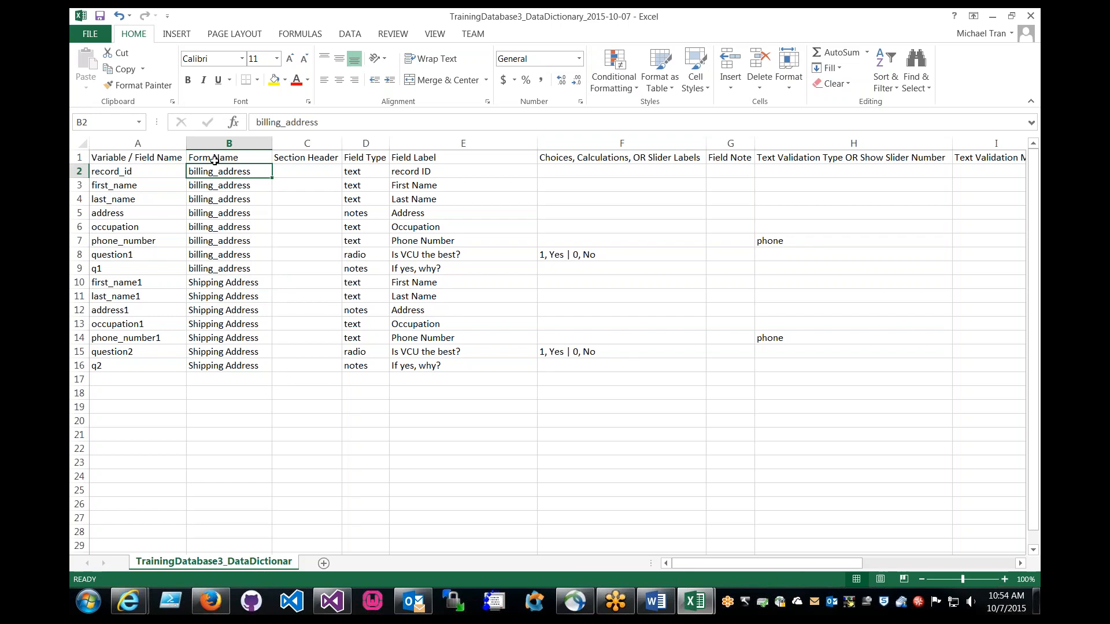
type("Postal Address")
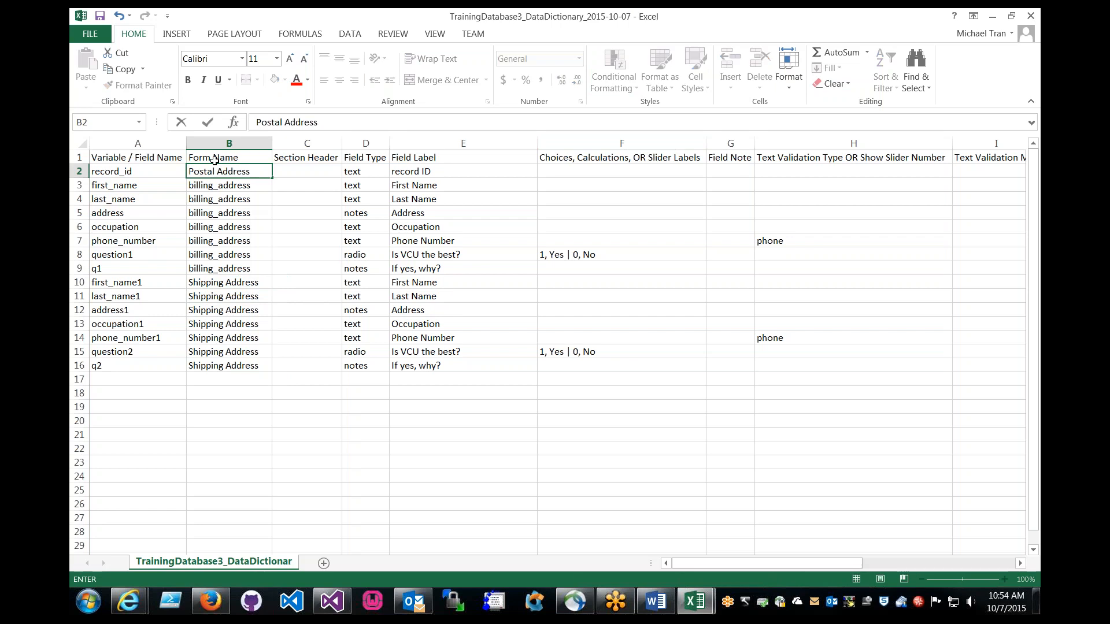
key("Return")
key("Up")
key("ctrl+c")
left_click(236, 269, "shift")
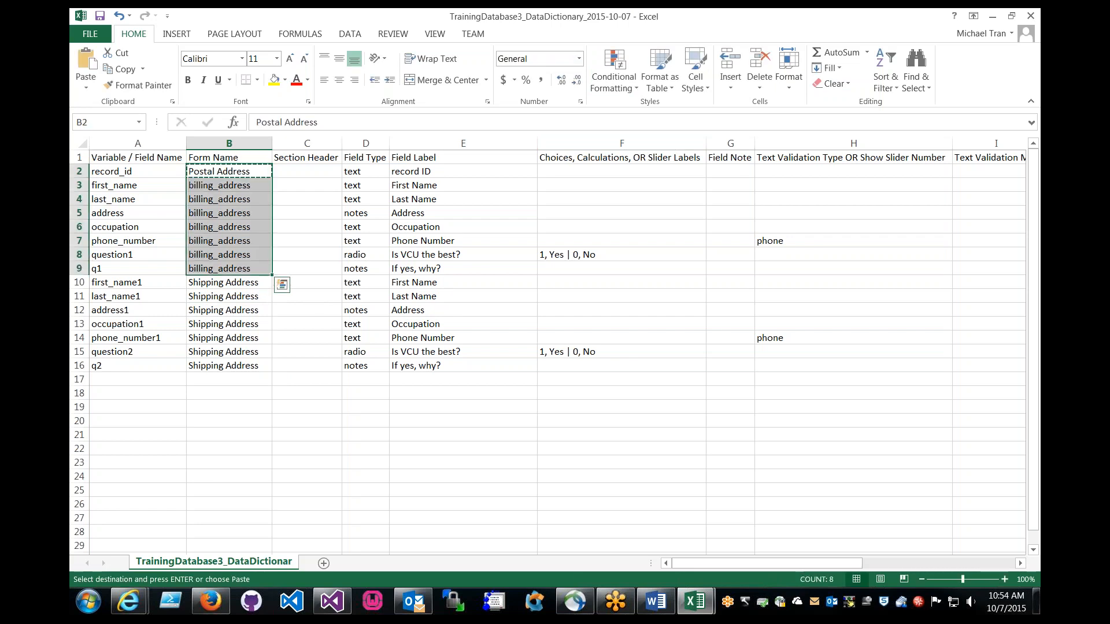
key("ctrl+v")
Change the form name of all Shipping Address fields, first_name1 through q2, to International Address.
left_click(215, 286)
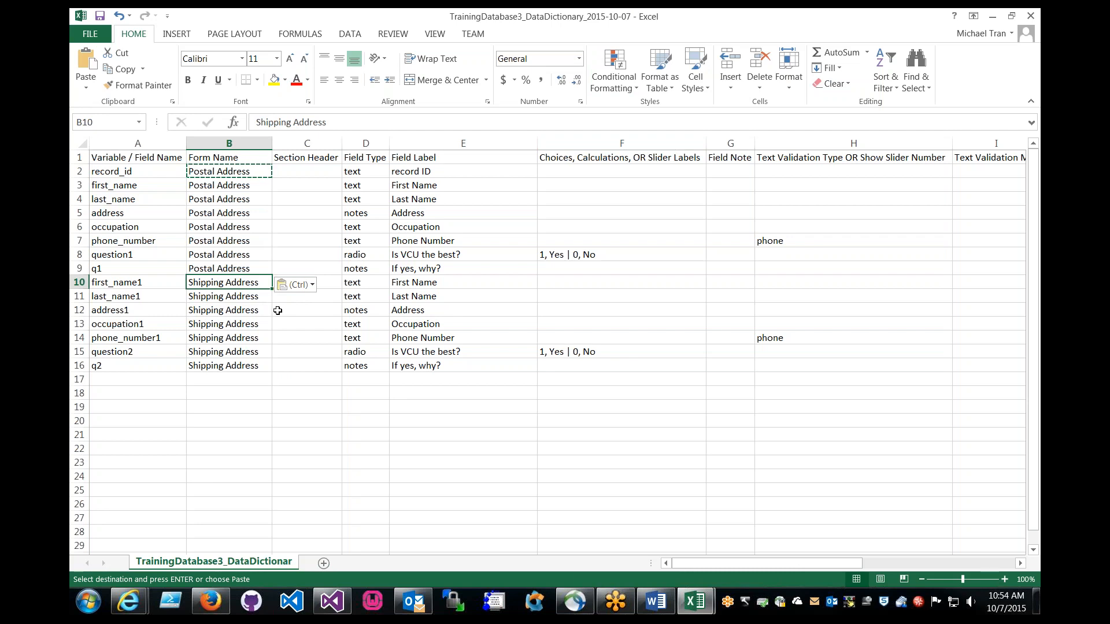
type("Intern")
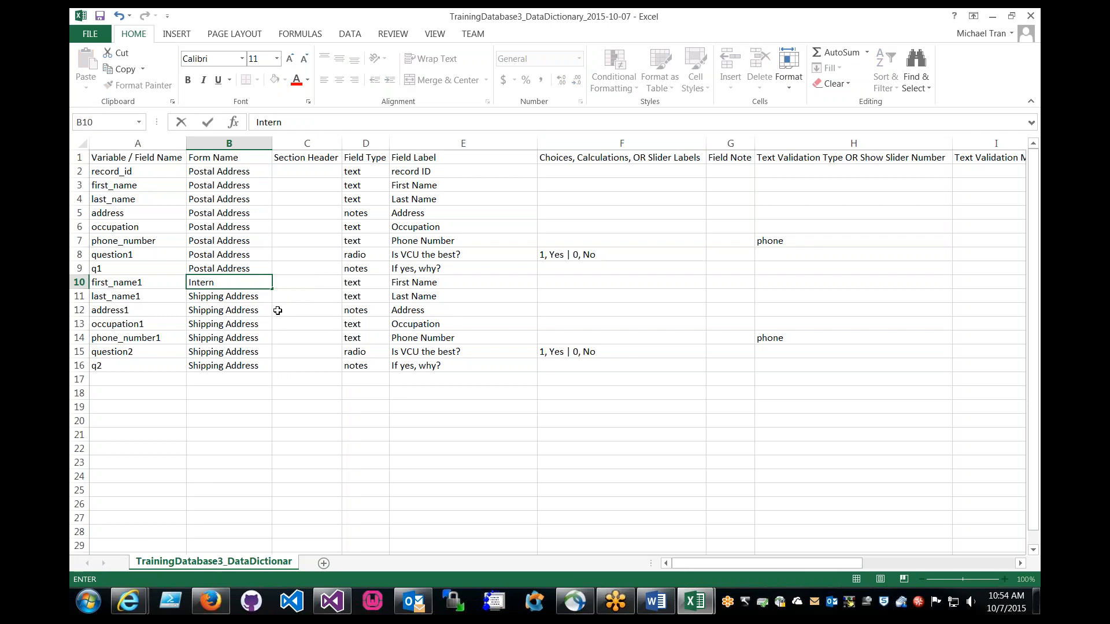
type("ational Address")
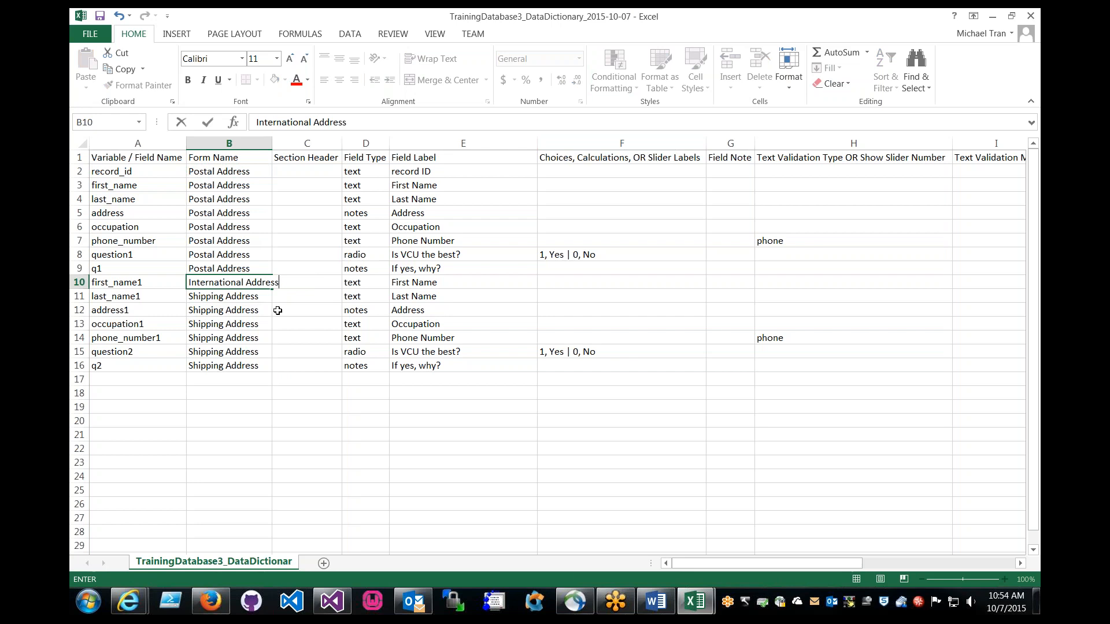
key("Return")
key("Up")
key("ctrl+c")
left_click_drag(189, 366, 223, 296)
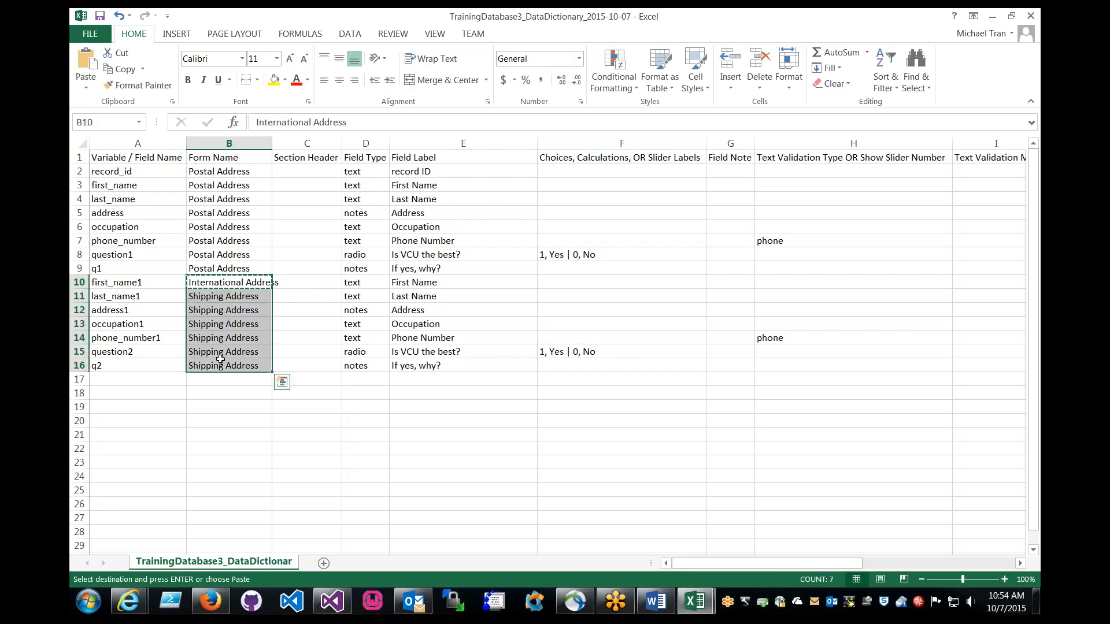
key("ctrl+v")
left_click(238, 364)
left_click(243, 384)
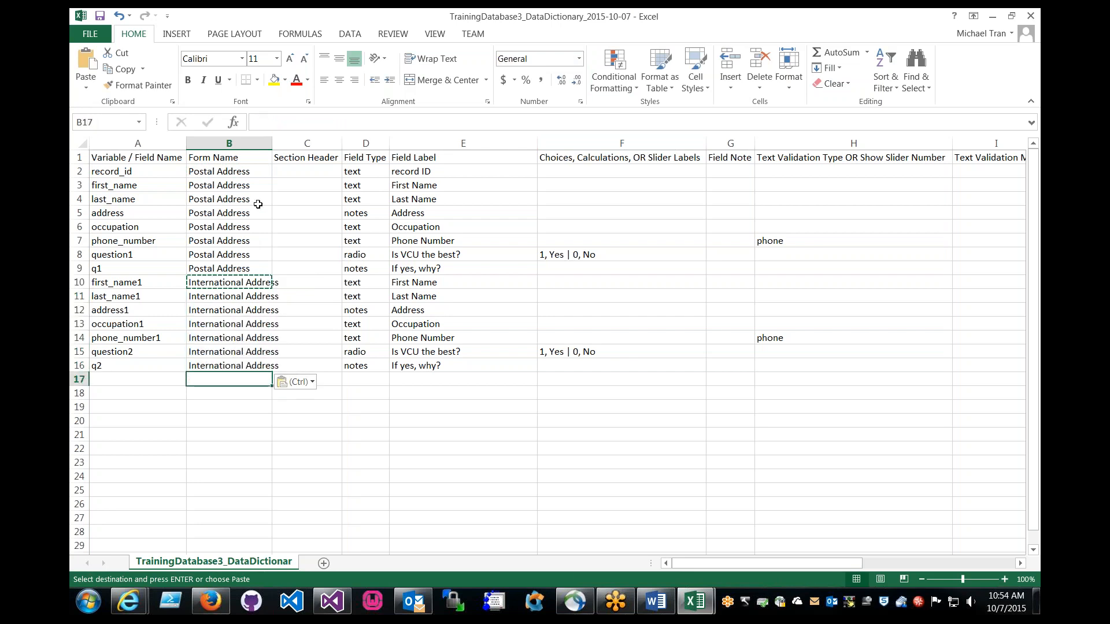
Look over the Form Name entries and save the data dictionary, keeping the CSV format.
left_click_drag(221, 171, 230, 367)
left_click(230, 366)
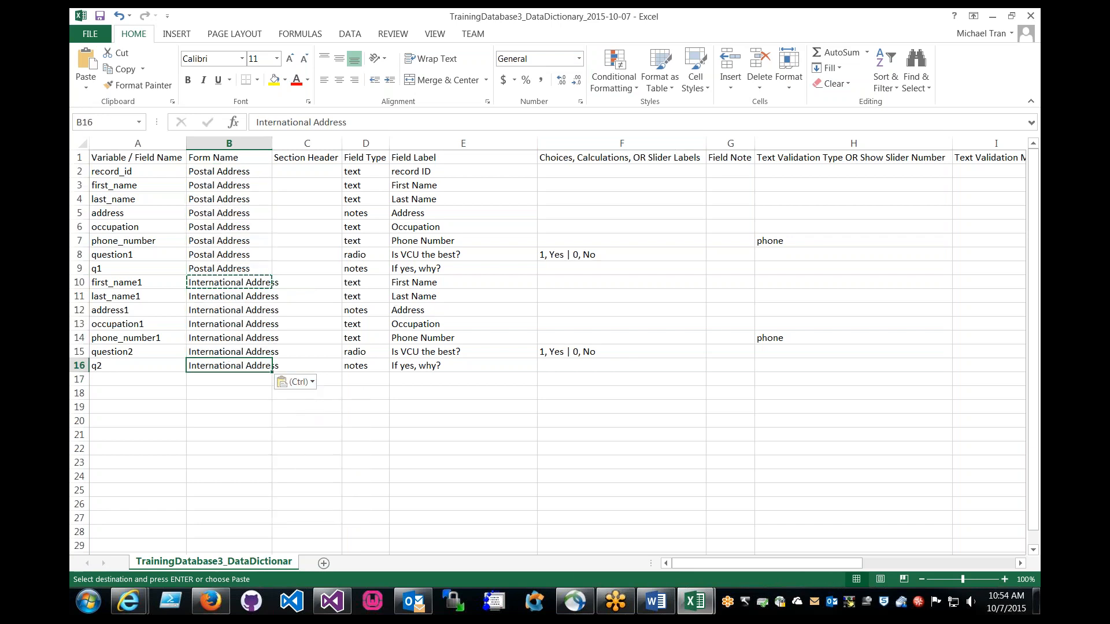
key("ctrl+s")
left_click(501, 342)
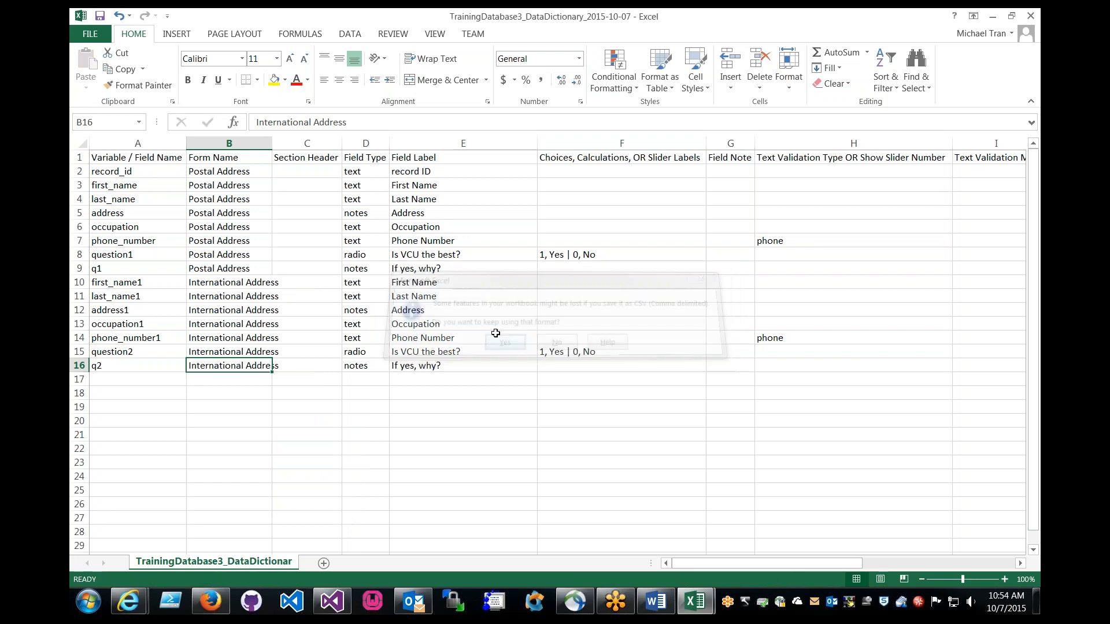
Switch to the Training Database 3 project in REDCap and open its Data Dictionary upload form.
left_click(129, 602)
left_click(160, 529)
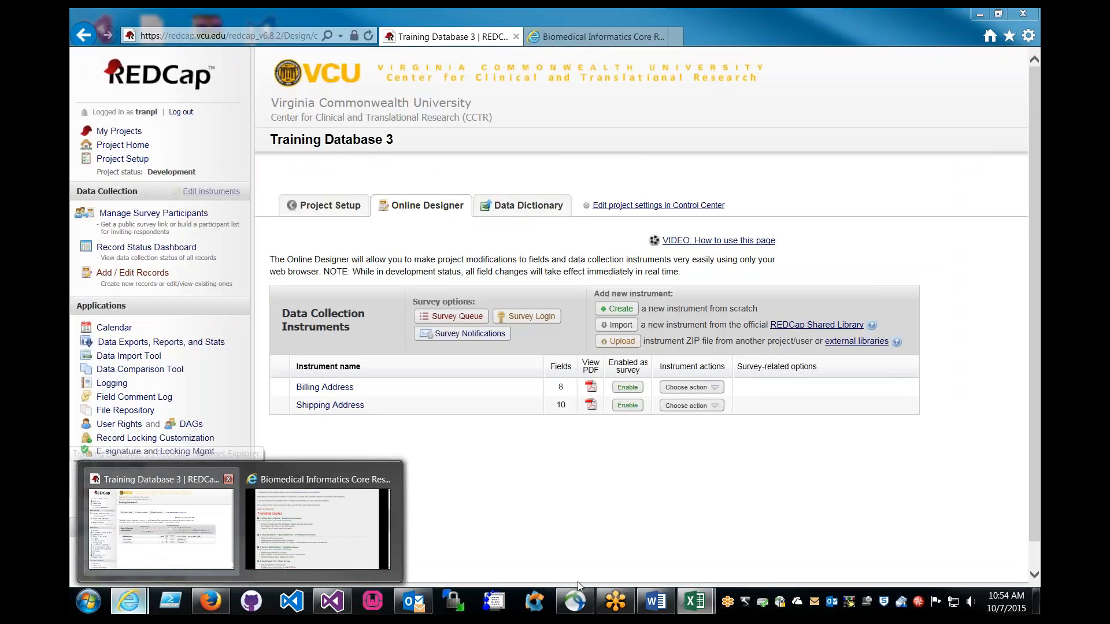
left_click(695, 602)
left_click(128, 602)
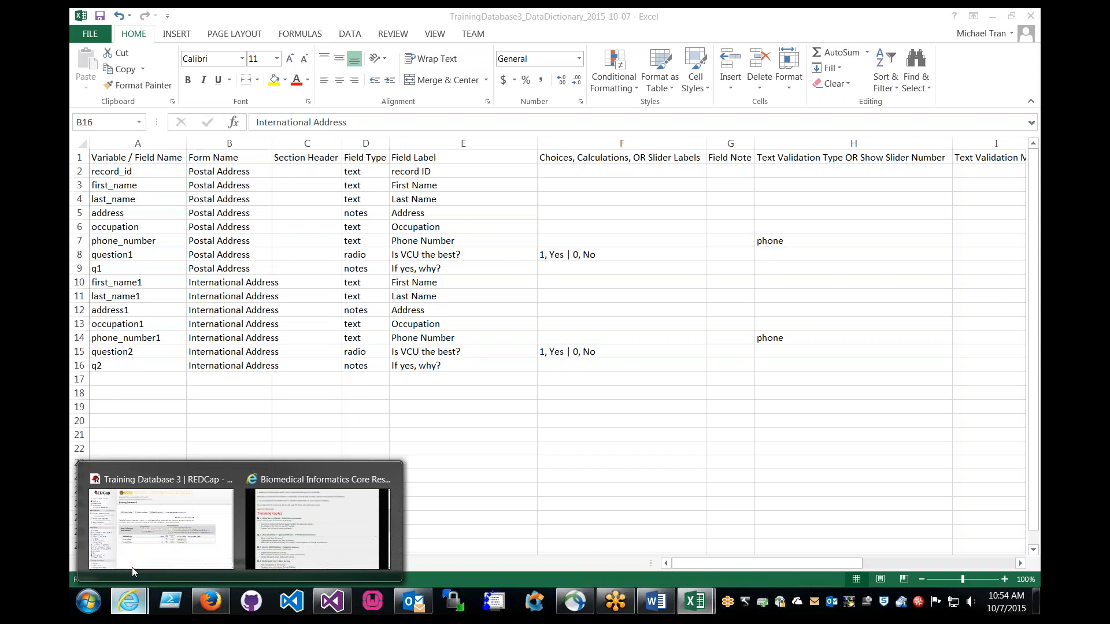
left_click(141, 543)
left_click(532, 208)
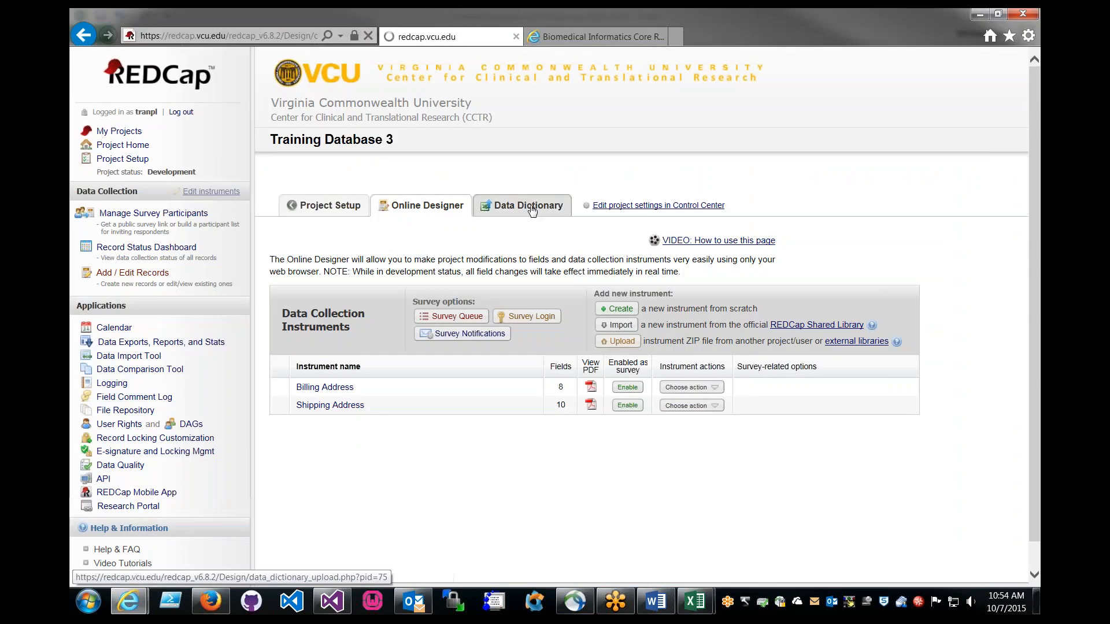
scroll(532, 211, "down", 3)
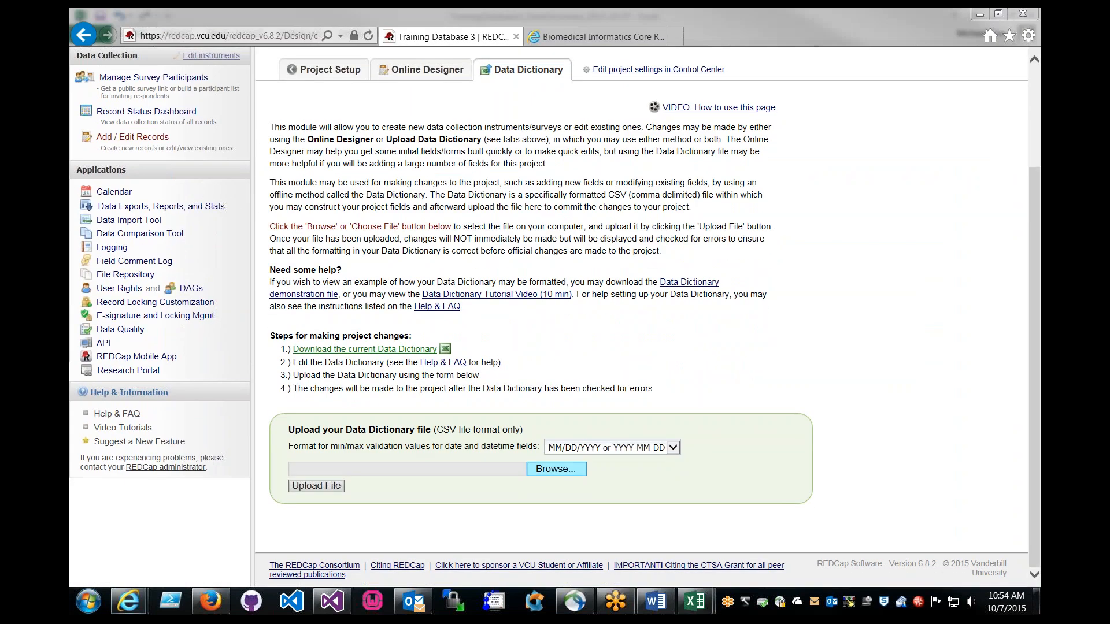
Choose TrainingDatabase3_DataDictionary_2015-10-07 from the Desktop and upload it as the data dictionary.
left_click(556, 469)
left_click_drag(666, 161, 674, 298)
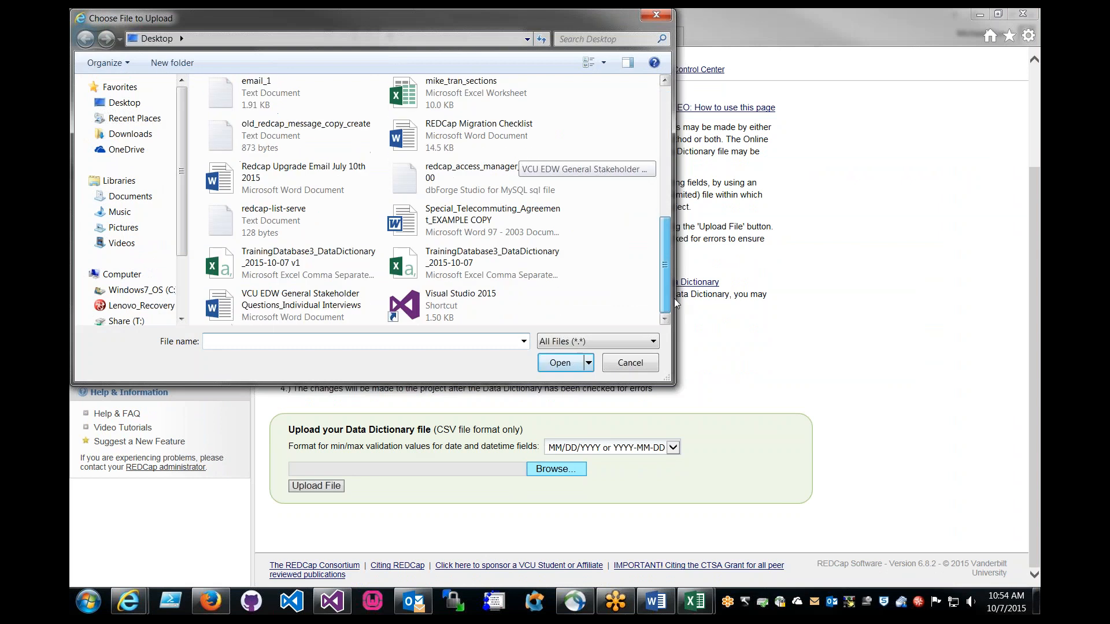
left_click(424, 276)
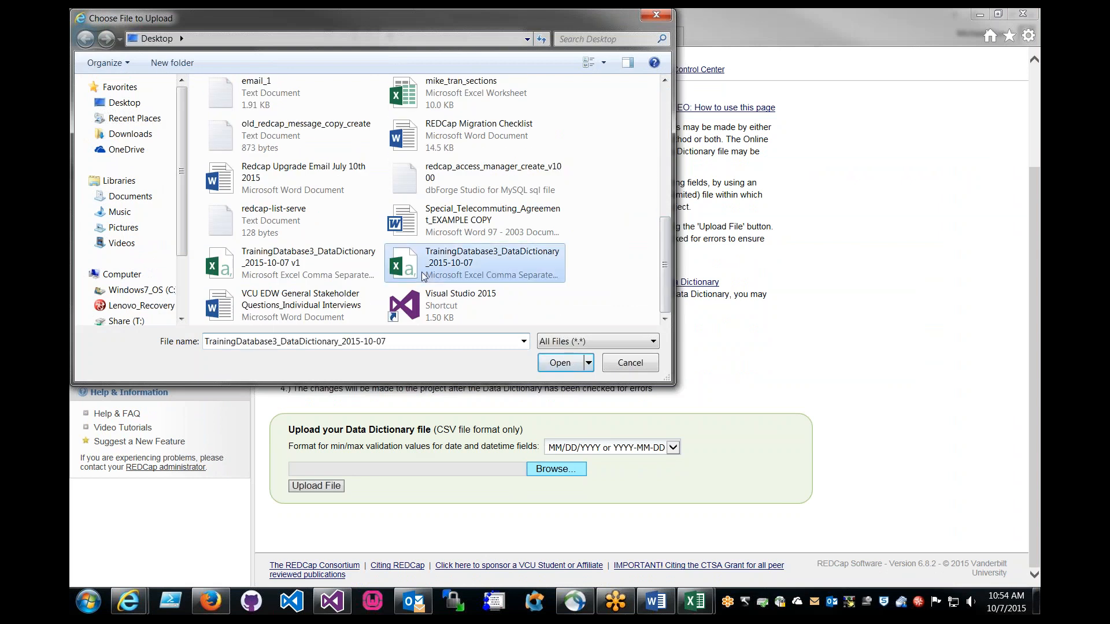
left_click(564, 364)
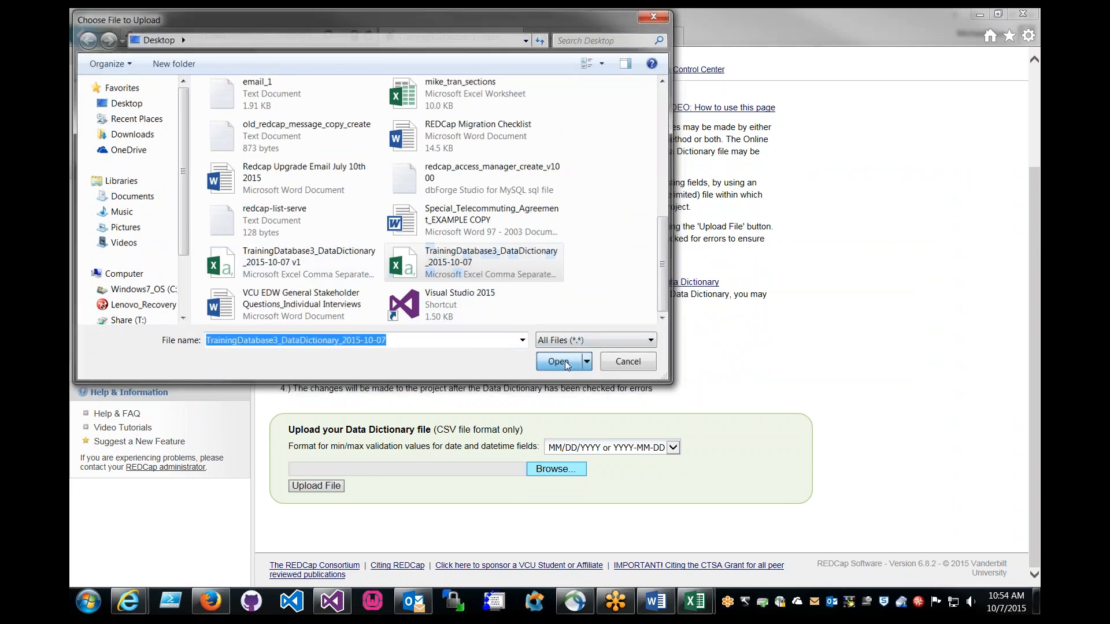
left_click(328, 490)
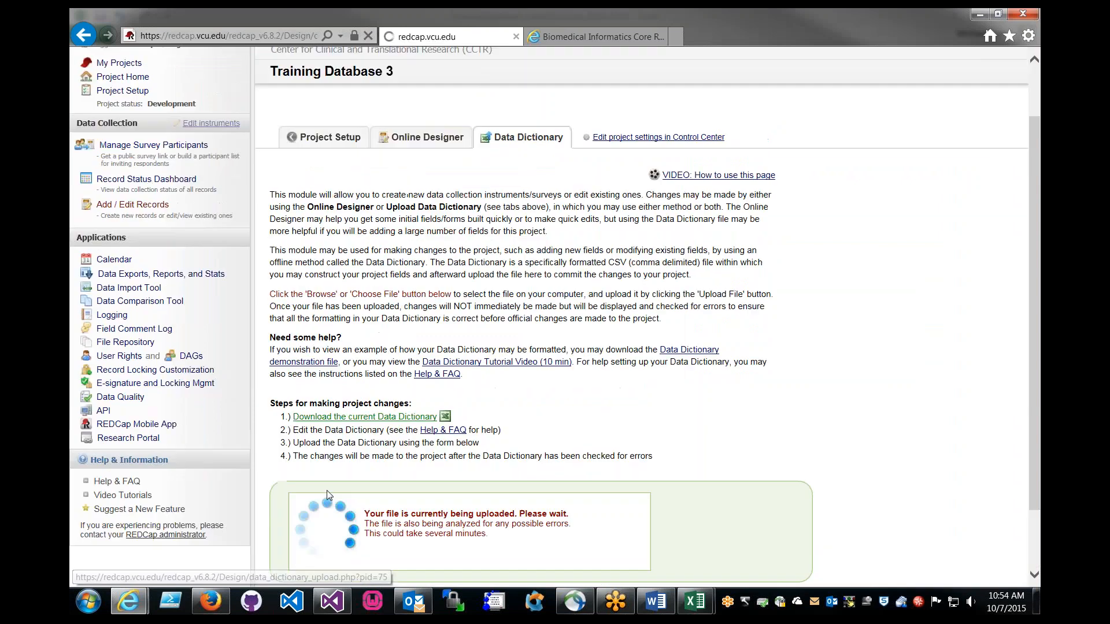
Review the form name warnings for the uploaded dictionary and commit its changes to the project.
scroll(353, 258, "down", 3)
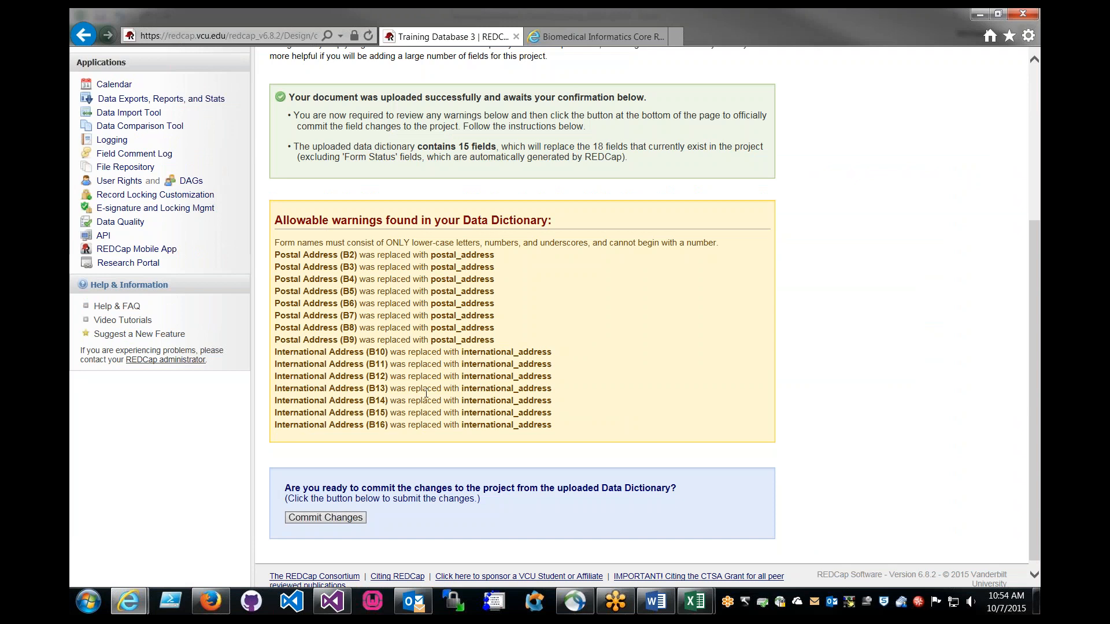
scroll(508, 272, "down", 1)
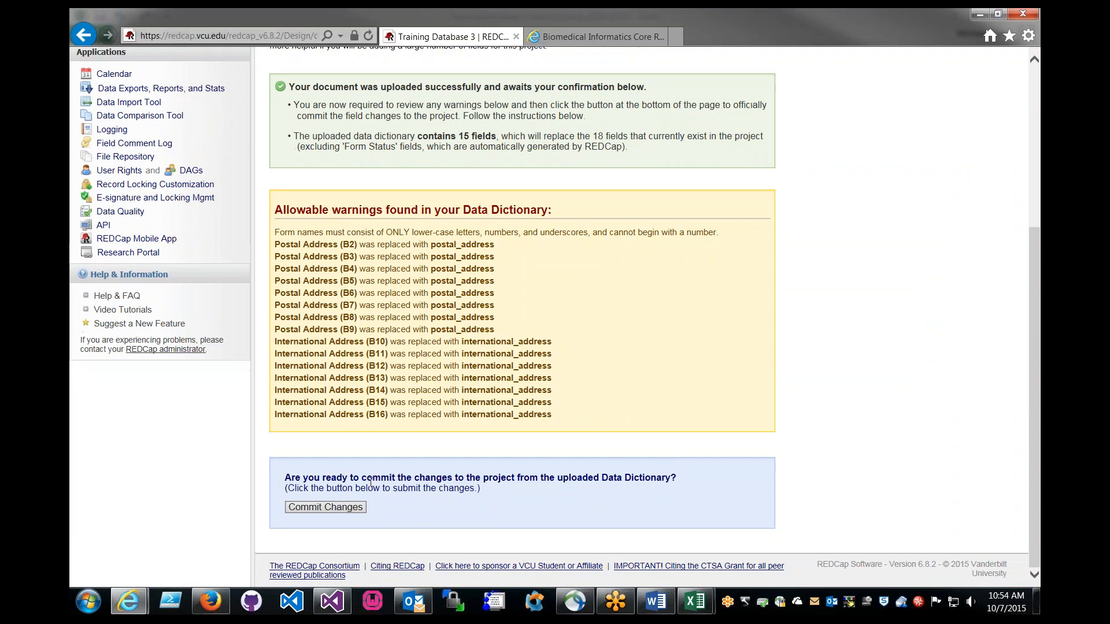
left_click(341, 509)
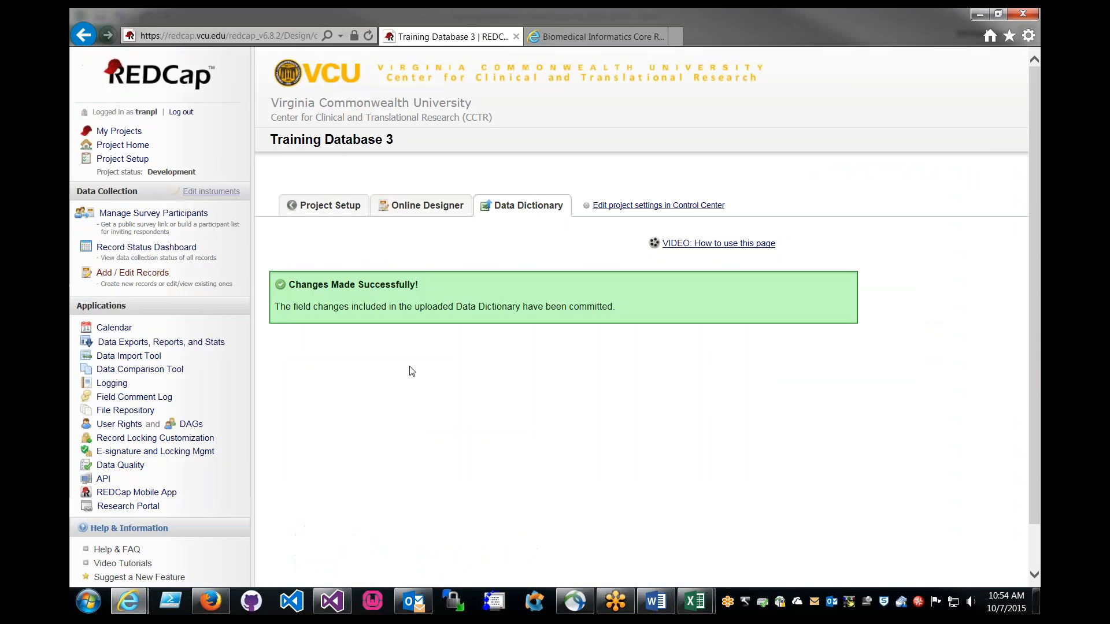
Open the Postal Address instrument in the Online Designer, examine its name and fields, and return to the instrument list.
left_click(424, 208)
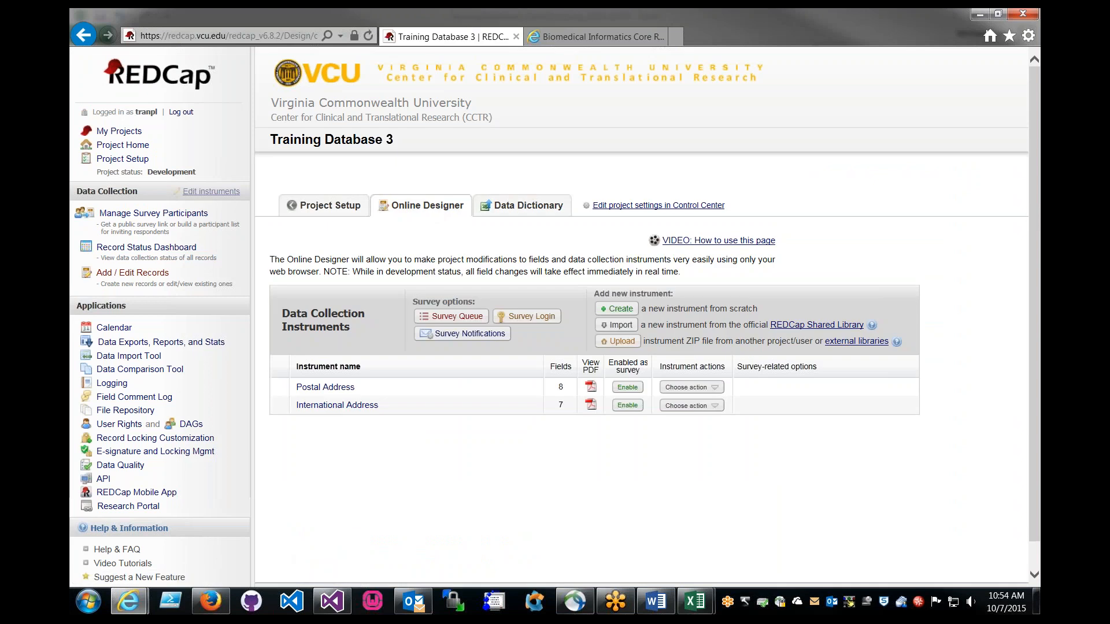
left_click(340, 391)
scroll(559, 393, "down", 3)
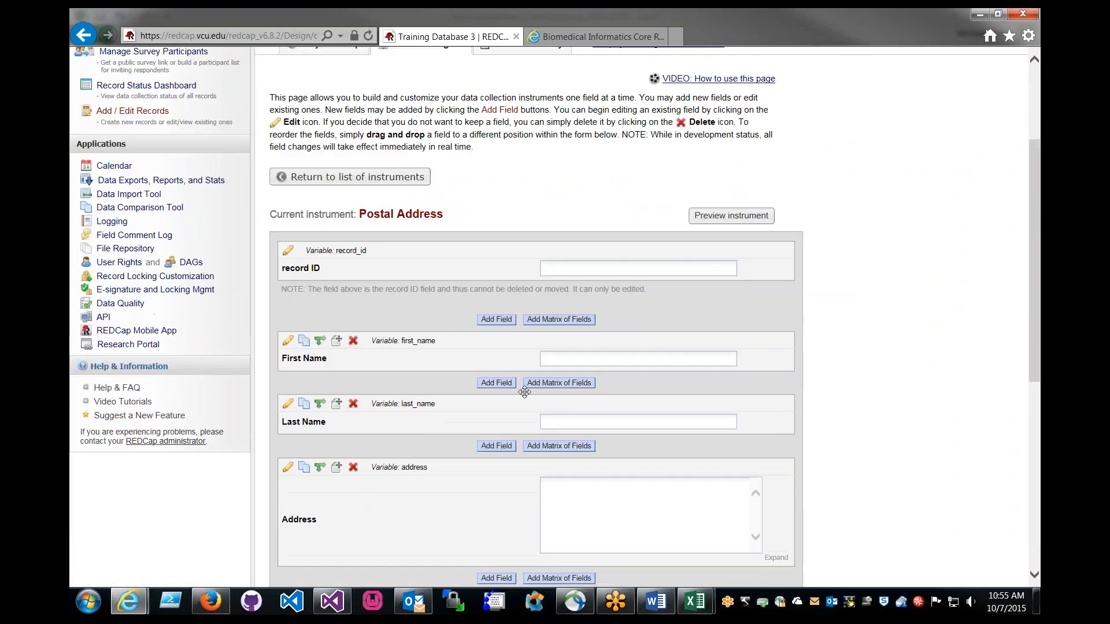
scroll(560, 392, "down", 4)
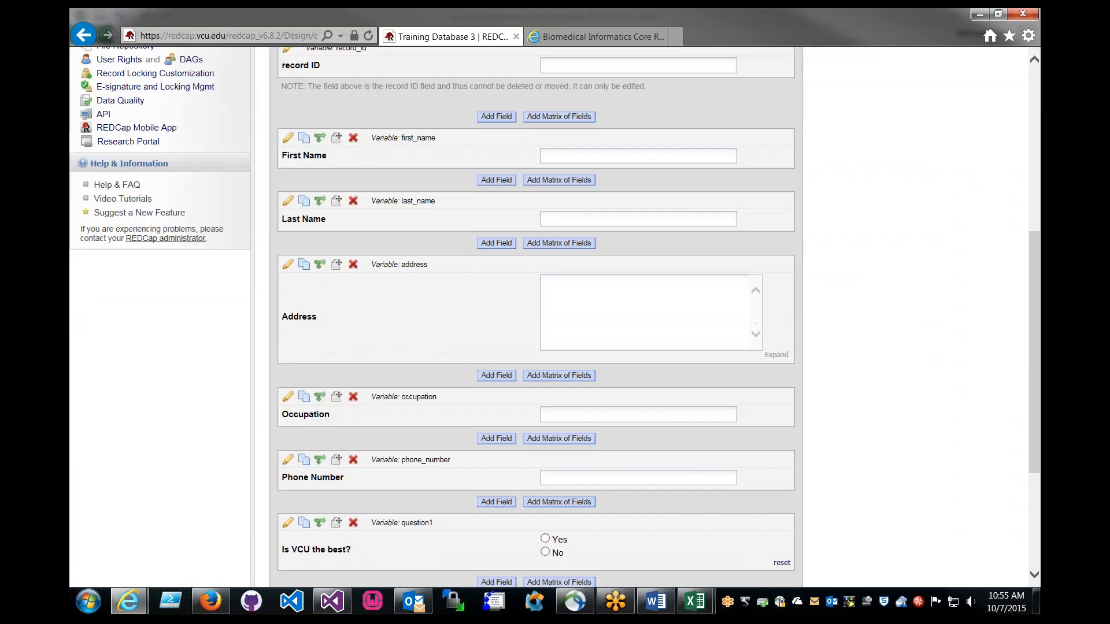
scroll(568, 425, "up", 4)
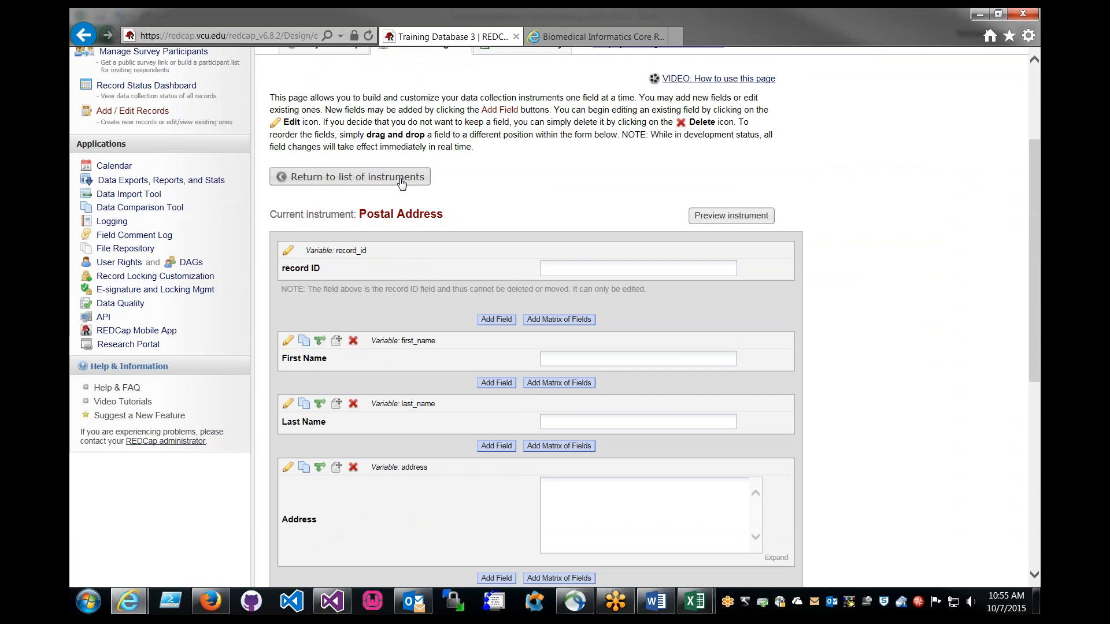
scroll(462, 219, "up", 3)
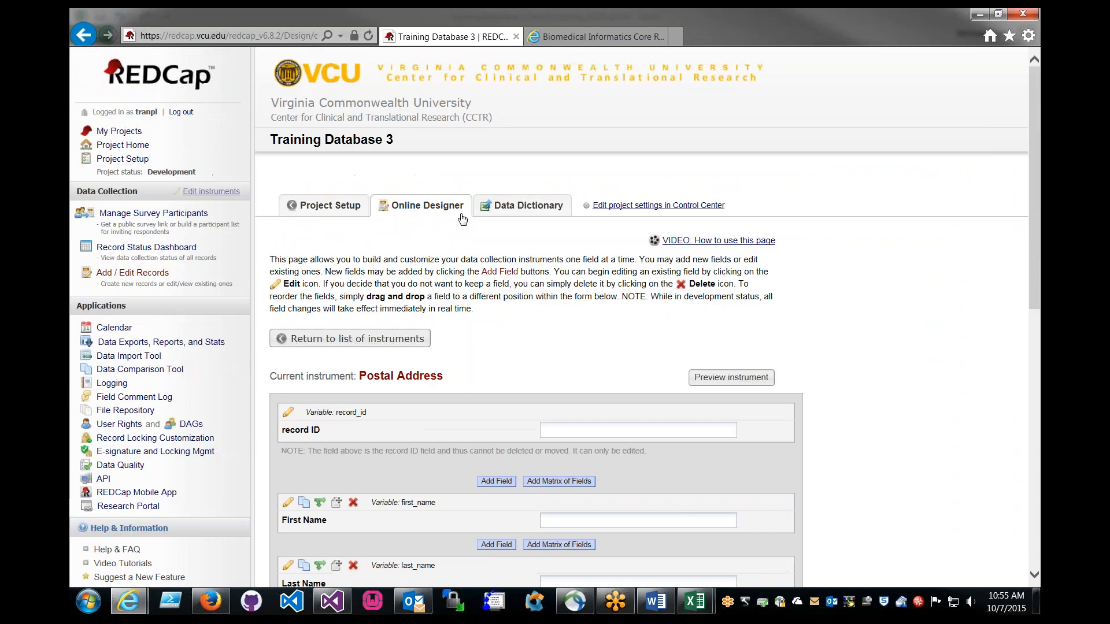
scroll(462, 219, "down", 3)
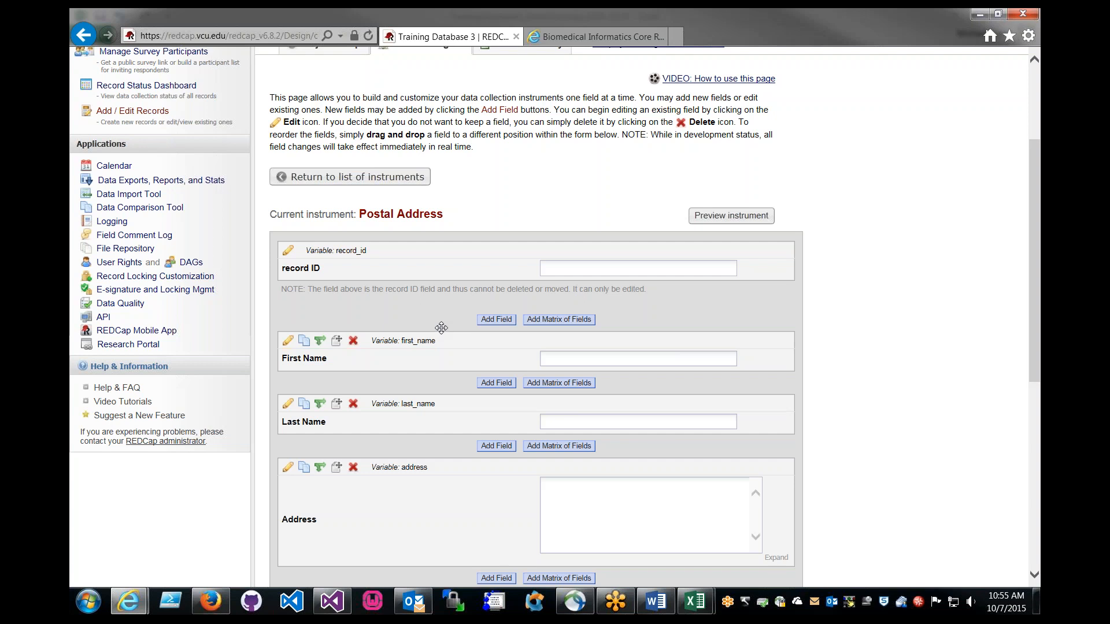
scroll(411, 241, "up", 1)
left_click(428, 125)
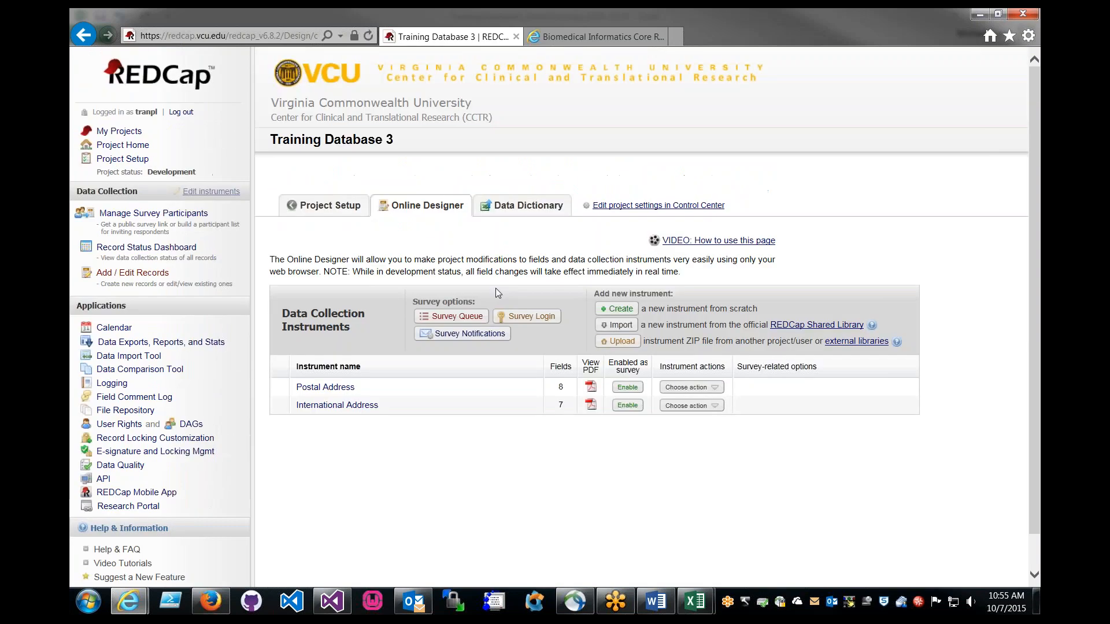
Switch to the TrainingDatabase3_DataDictionary_2015-10-07 workbook in Excel and copy rows 3 to 16 with the Postal and International Address fields.
scroll(325, 370, "down", 1)
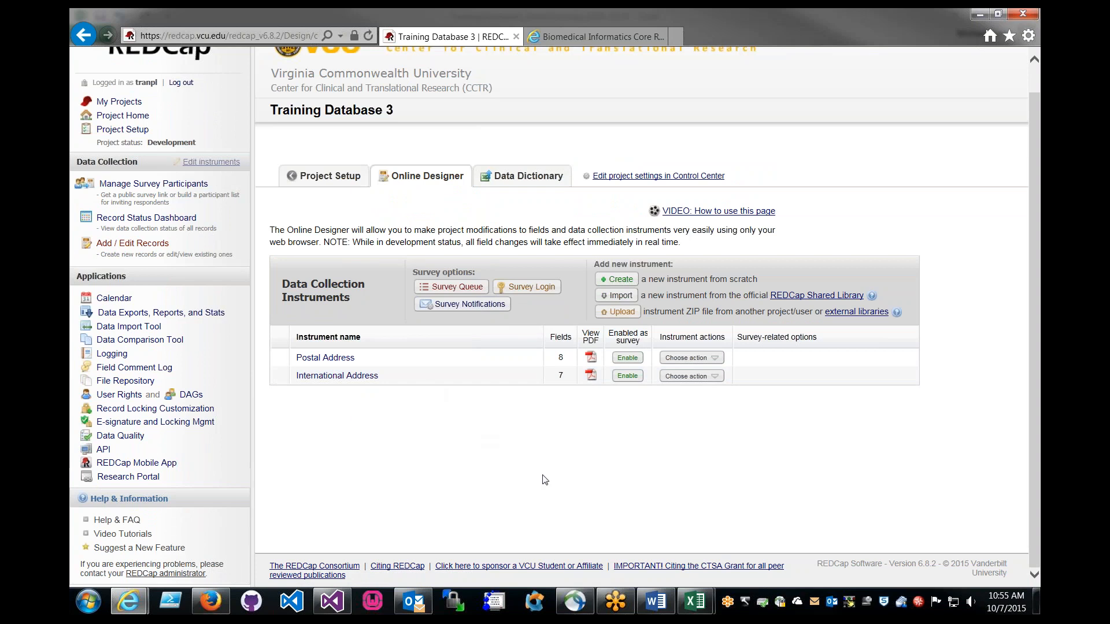
mouse_move(700, 604)
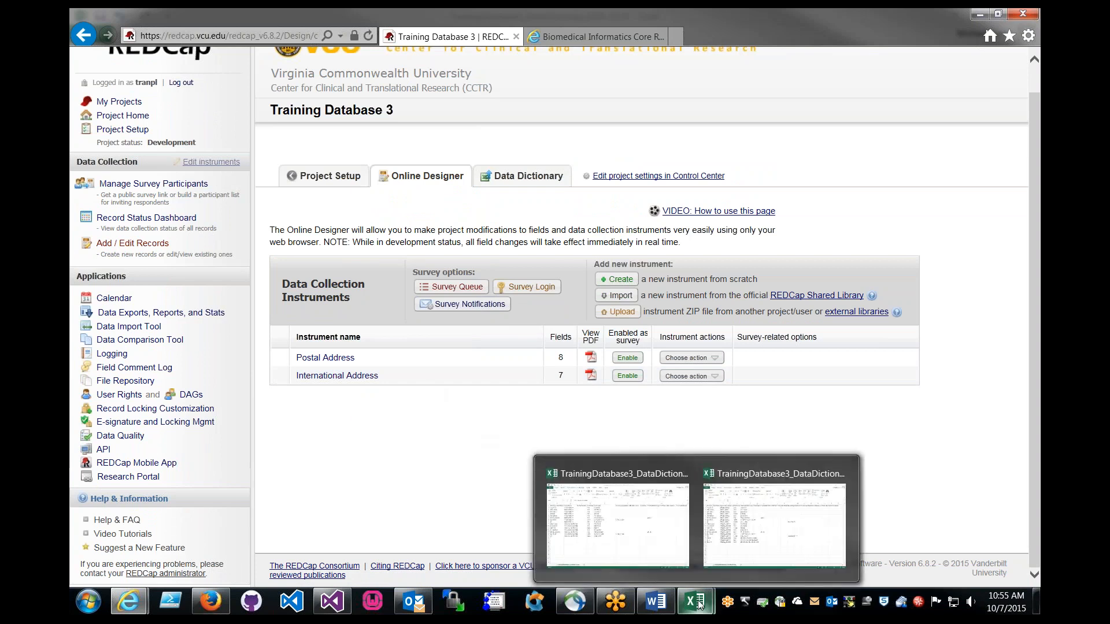
mouse_move(710, 526)
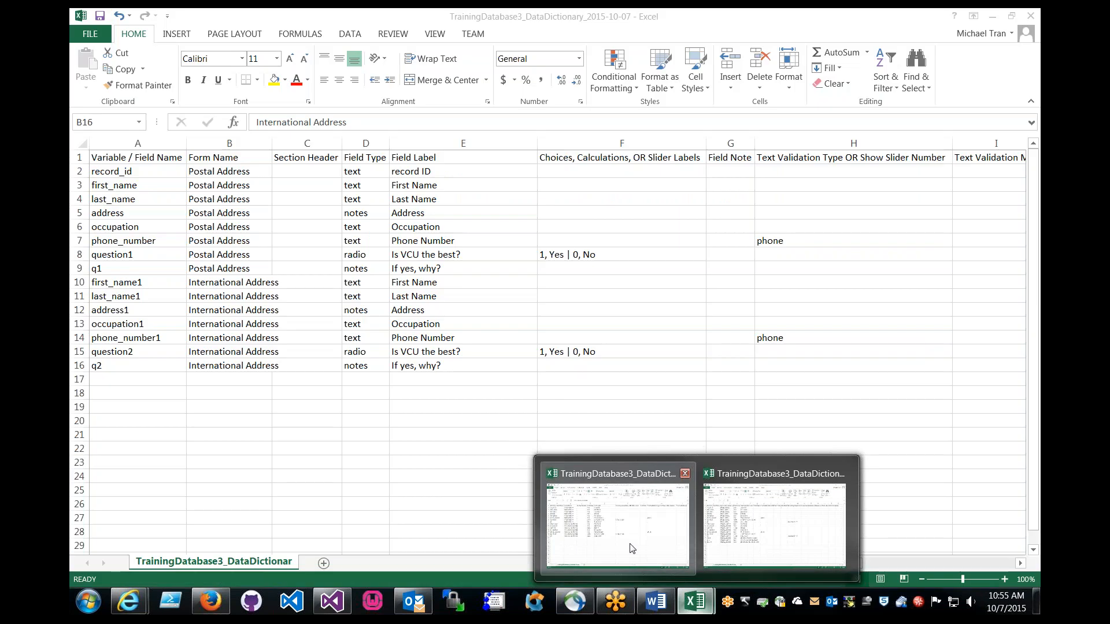
left_click(632, 548)
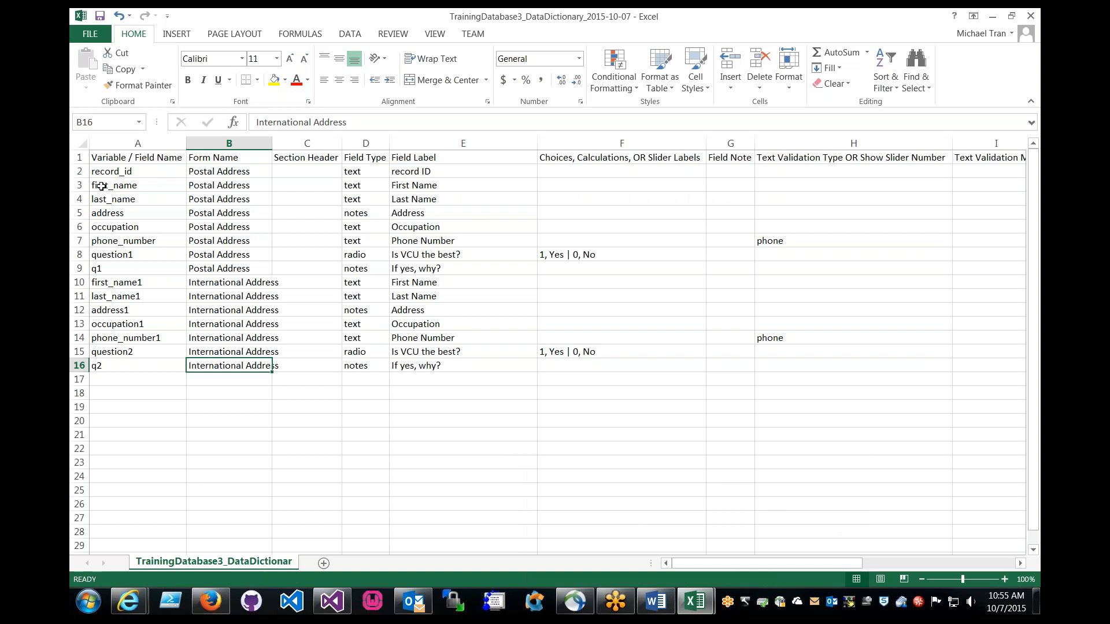
left_click_drag(79, 185, 79, 365)
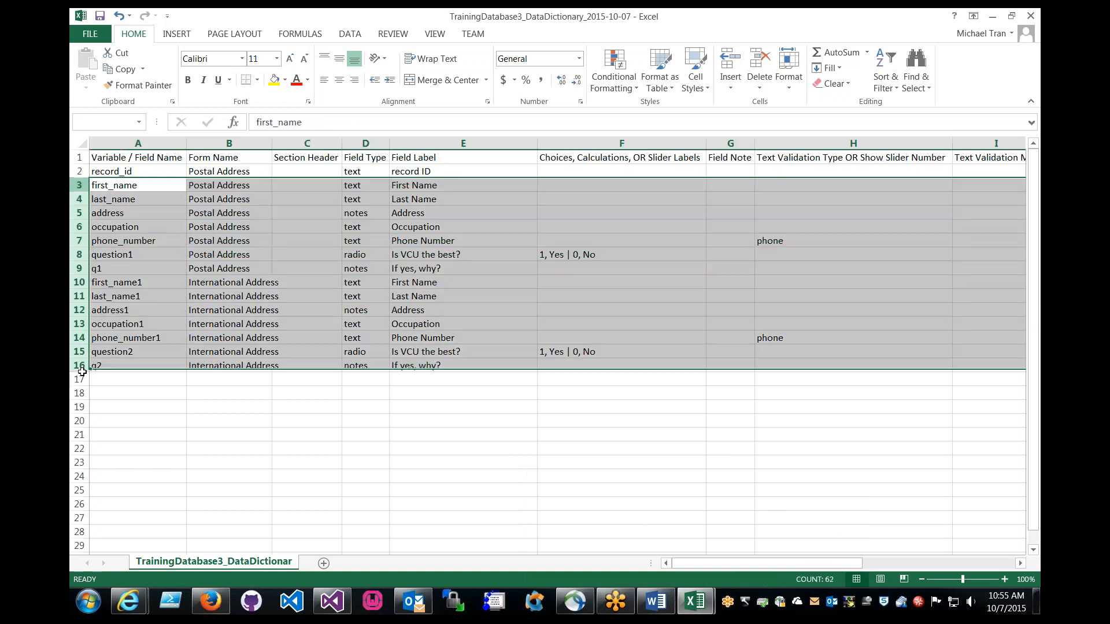
key("ctrl+c")
Paste the copied rows into the TrainingDatabase3_DataDictionary_2015-10-07 v1 workbook below the dessert row, starting at A20.
mouse_move(695, 601)
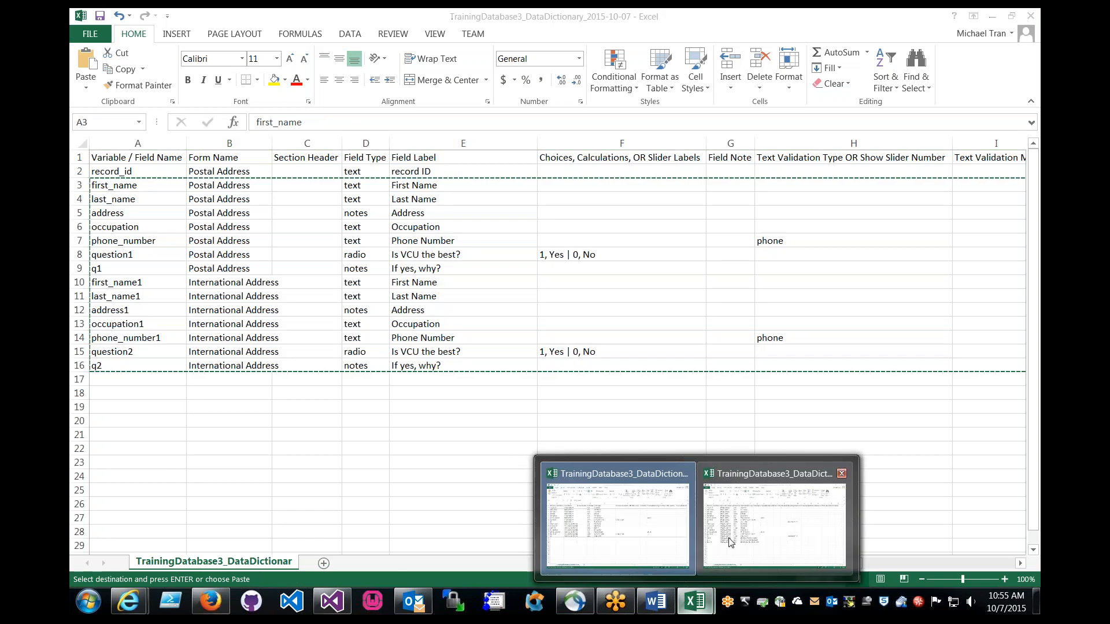
left_click(731, 542)
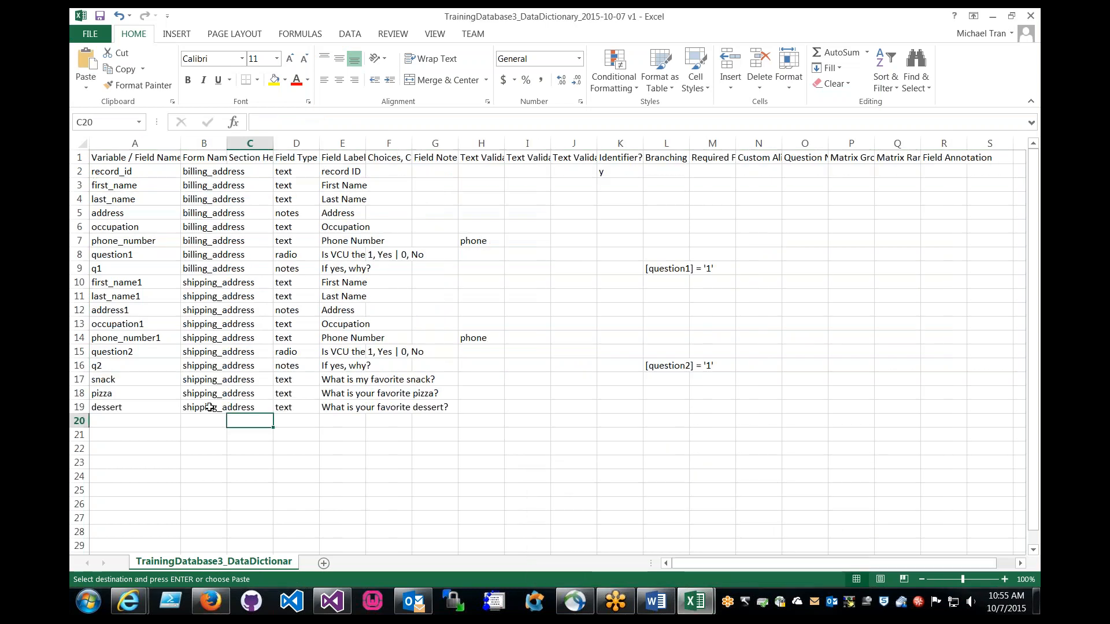
left_click(99, 418)
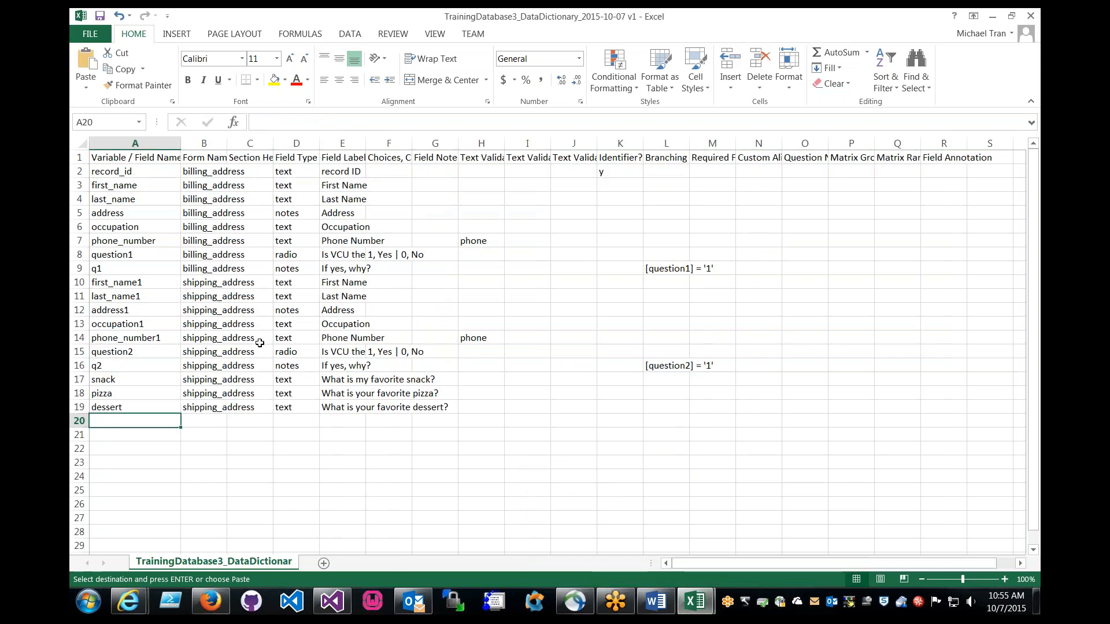
scroll(260, 339, "down", 1)
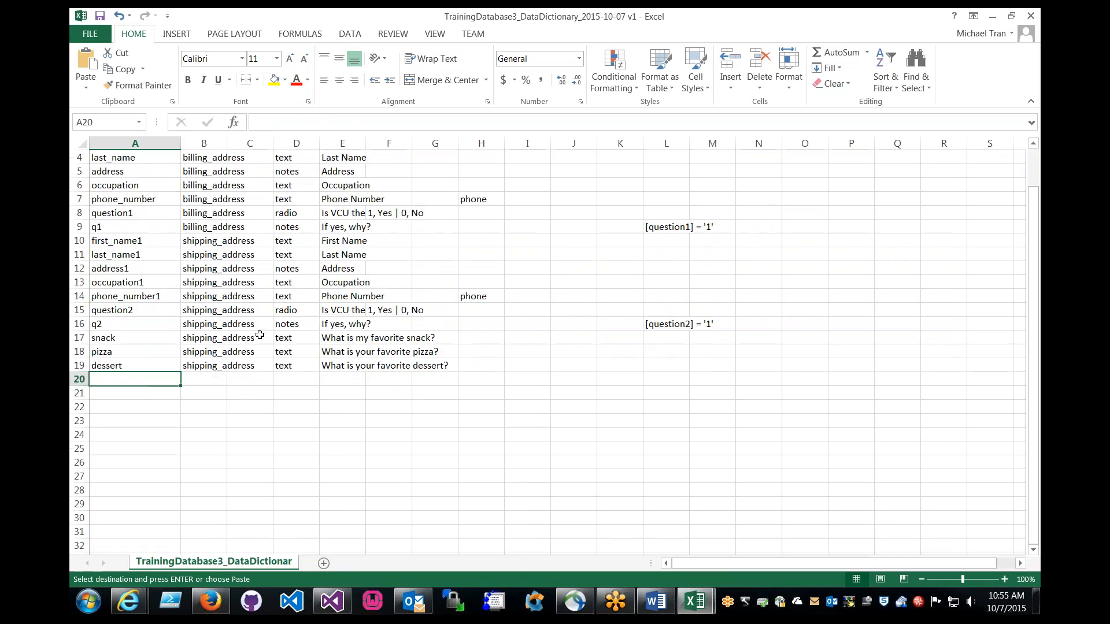
key("ctrl+v")
scroll(173, 287, "up", 1)
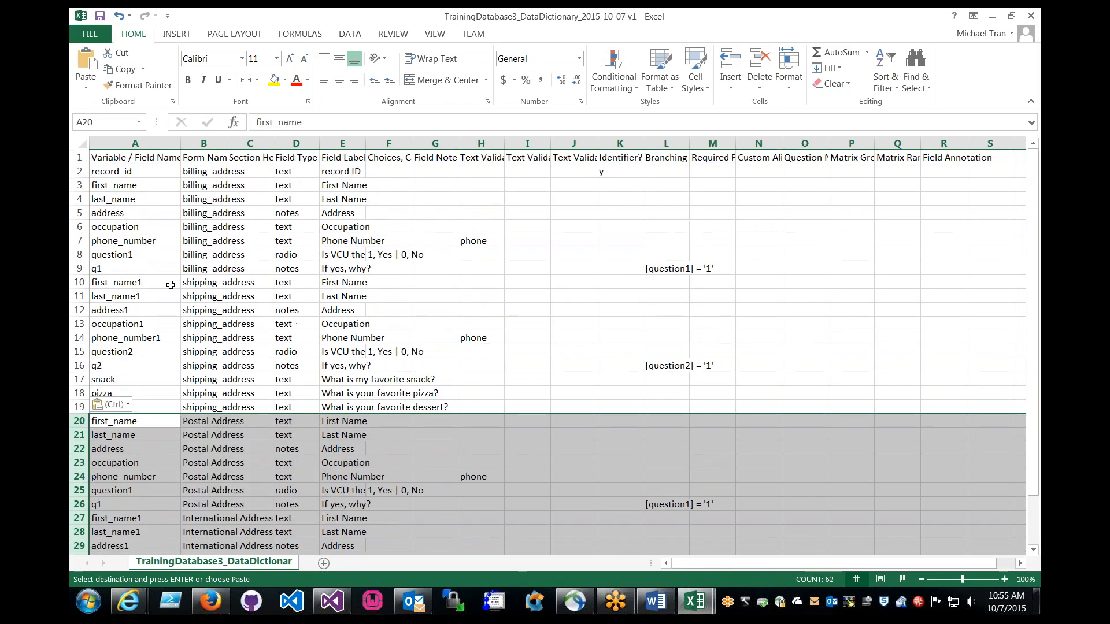
scroll(189, 293, "down", 1)
Rename the first two pasted Postal Address variables, in A20 and A21, to first_name2 and last_name2.
left_click(151, 382)
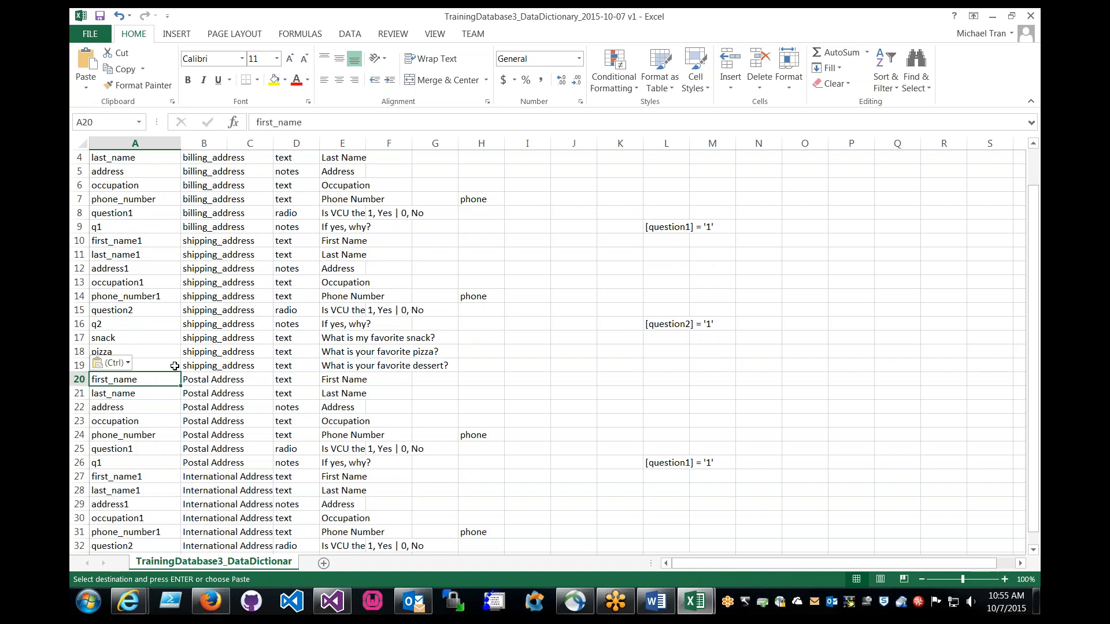
left_click(317, 122)
type("2")
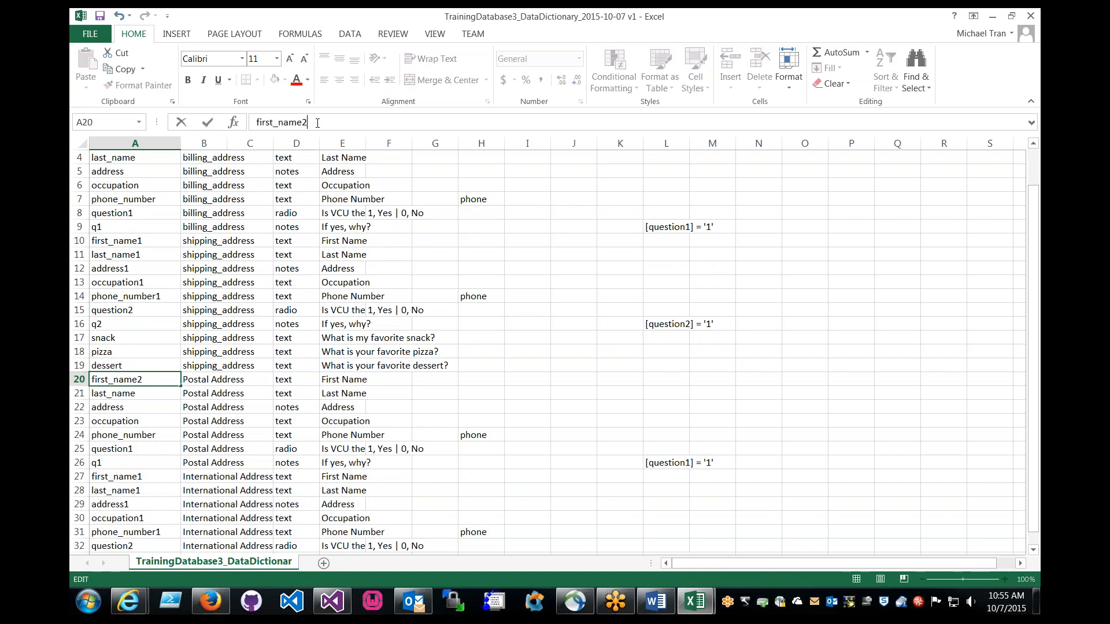
key("Return")
left_click(312, 123)
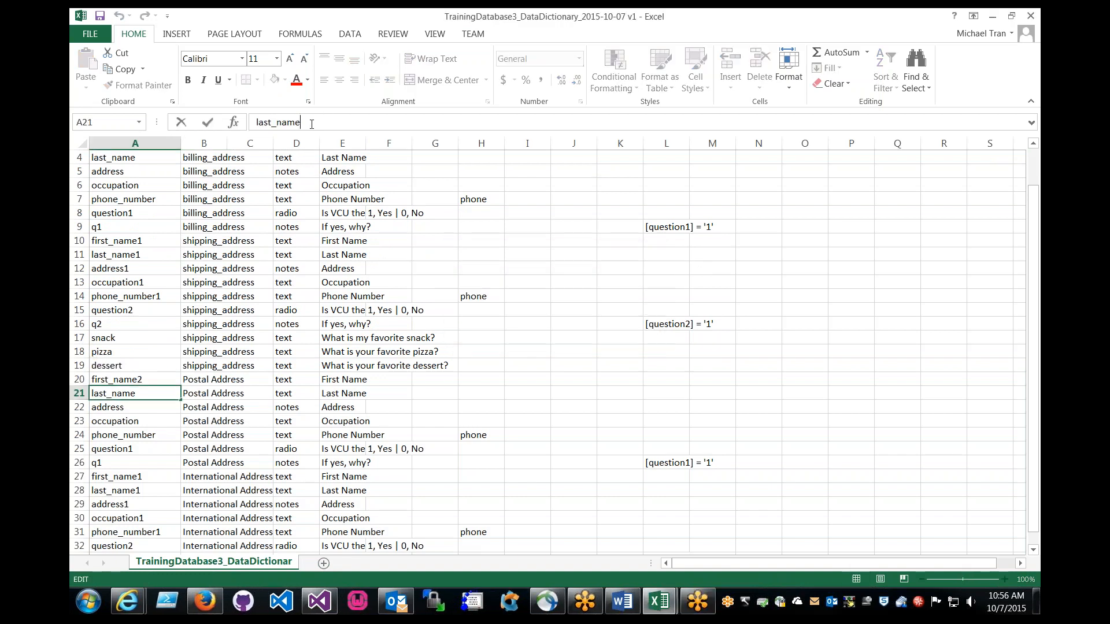
type("2")
key("Return")
Rename the Postal Address variables in A22 to A24 to address2, occupation2 and phone_number2.
left_click(312, 123)
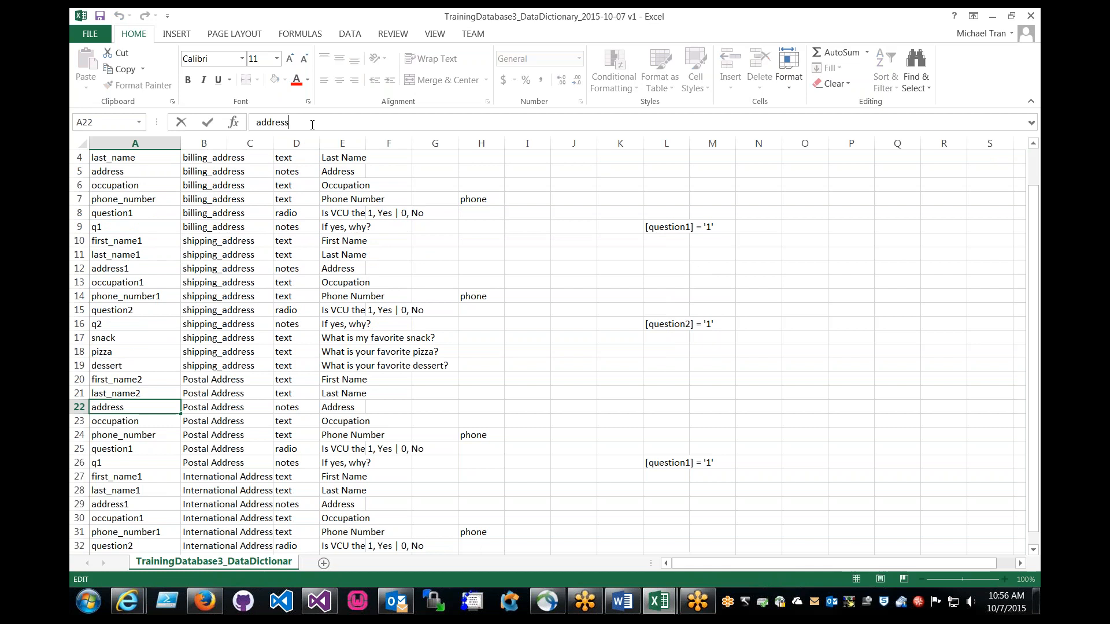
type("2")
key("Return")
left_click(312, 123)
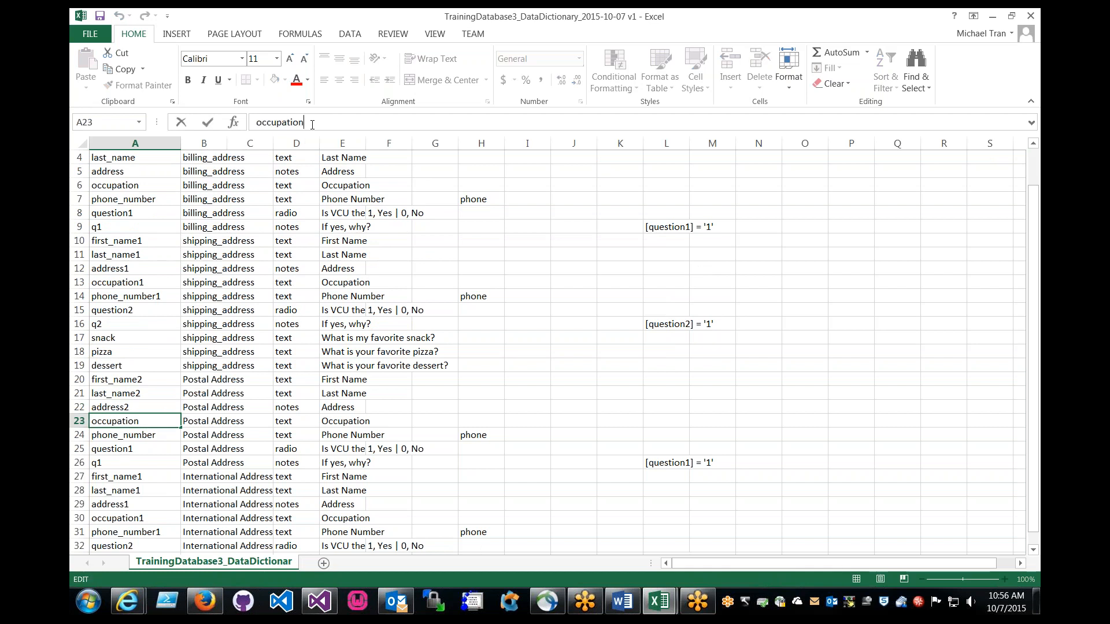
type("2")
key("Return")
left_click(312, 123)
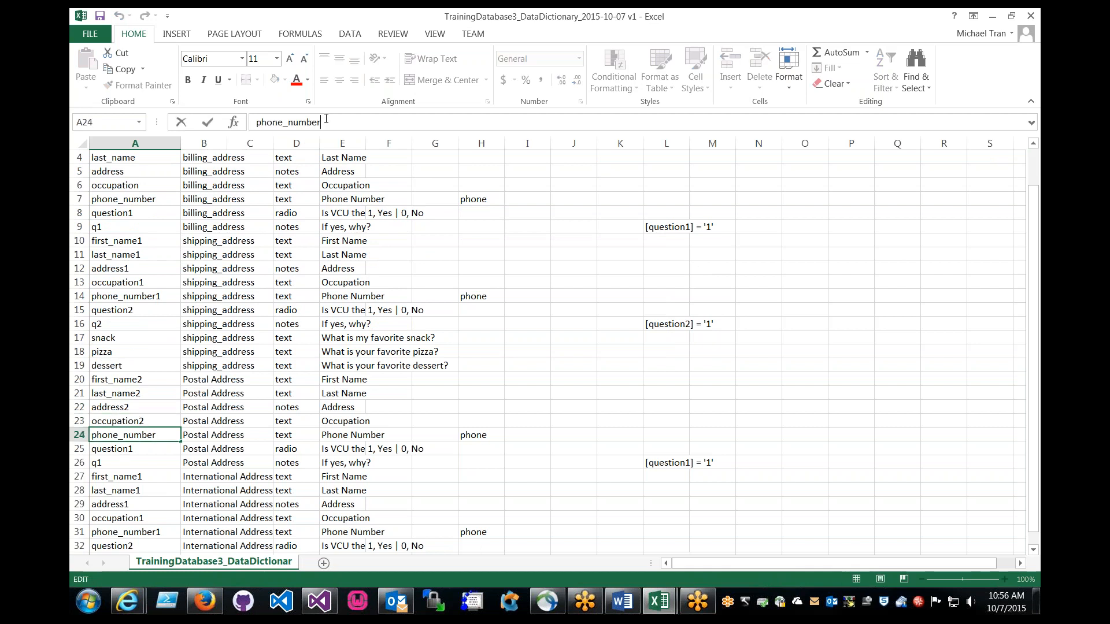
type("2")
key("Return")
Rename the last two Postal Address variables, in A25 and A26, to question3 and q3.
left_click(327, 121)
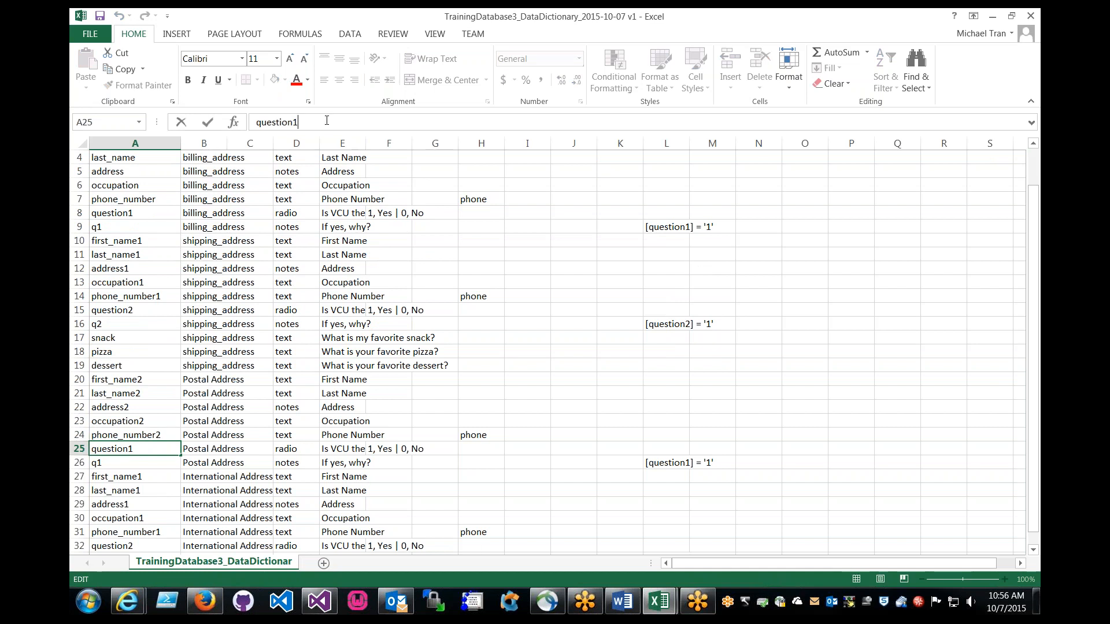
key("BackSpace")
type("23")
key("Return")
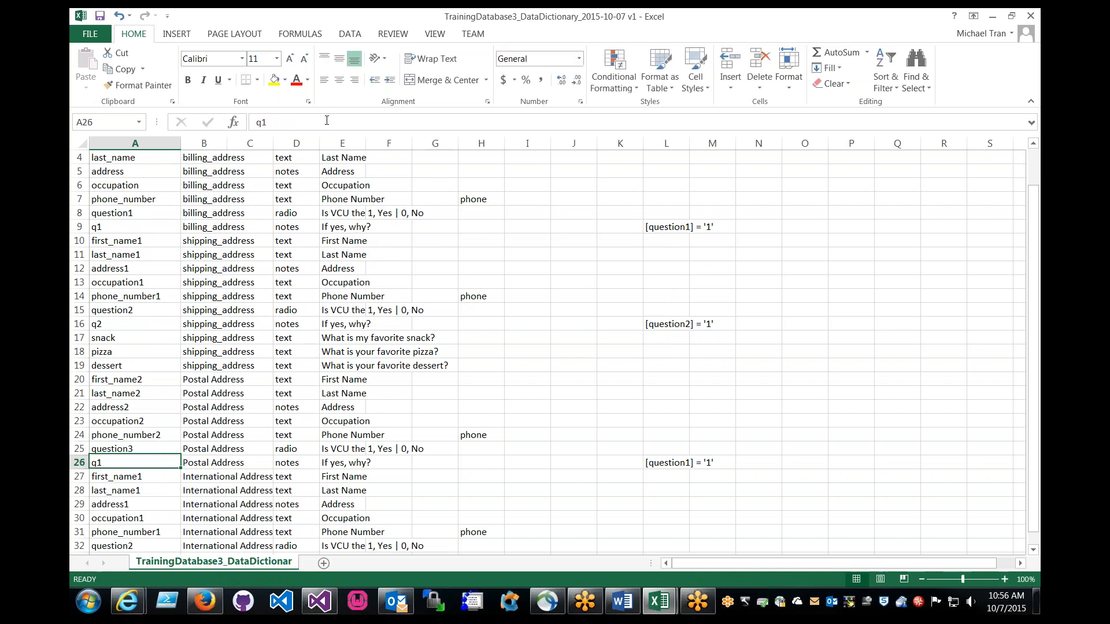
left_click(325, 122)
key("BackSpace")
type("3")
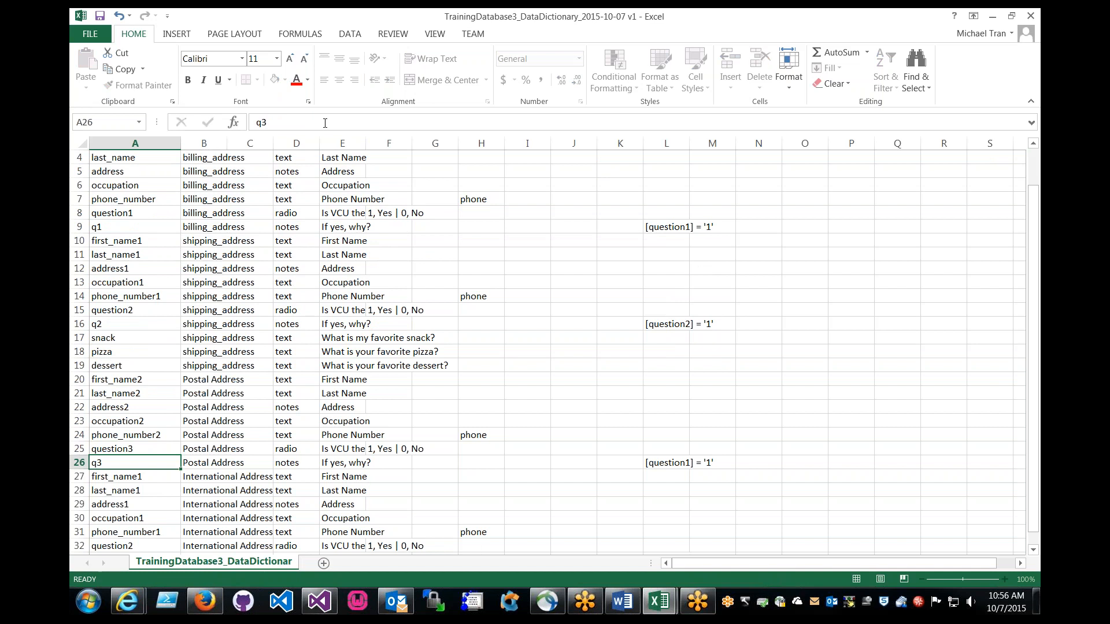
key("Return")
Rename the International Address variables in A27 to A29 to first_name4, last_name4 and address4.
left_click(325, 123)
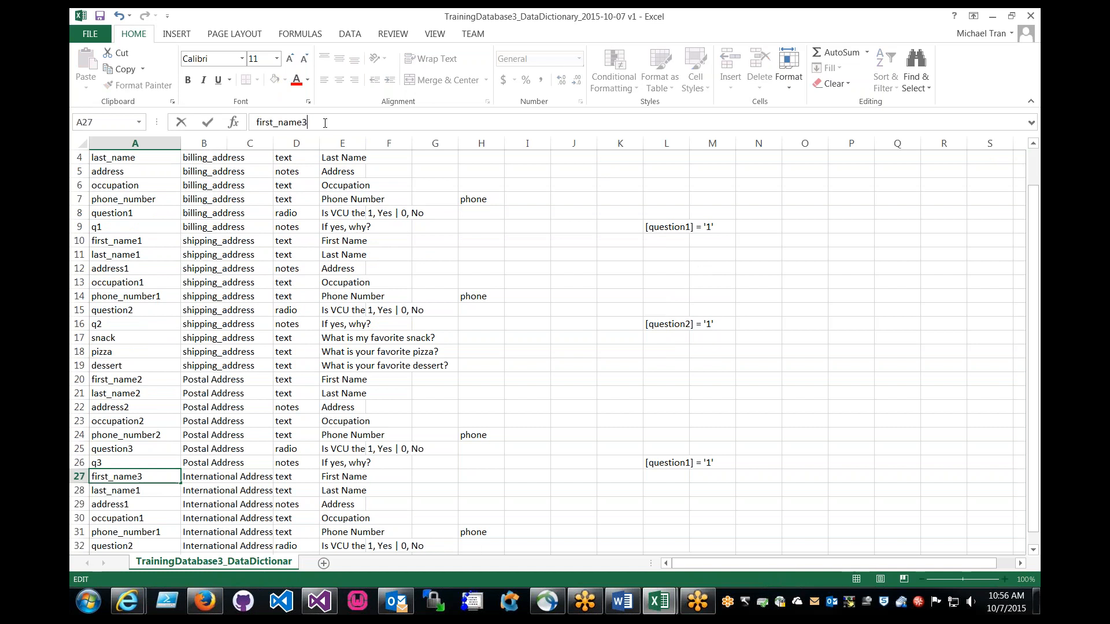
type("4")
key("Return")
left_click(325, 123)
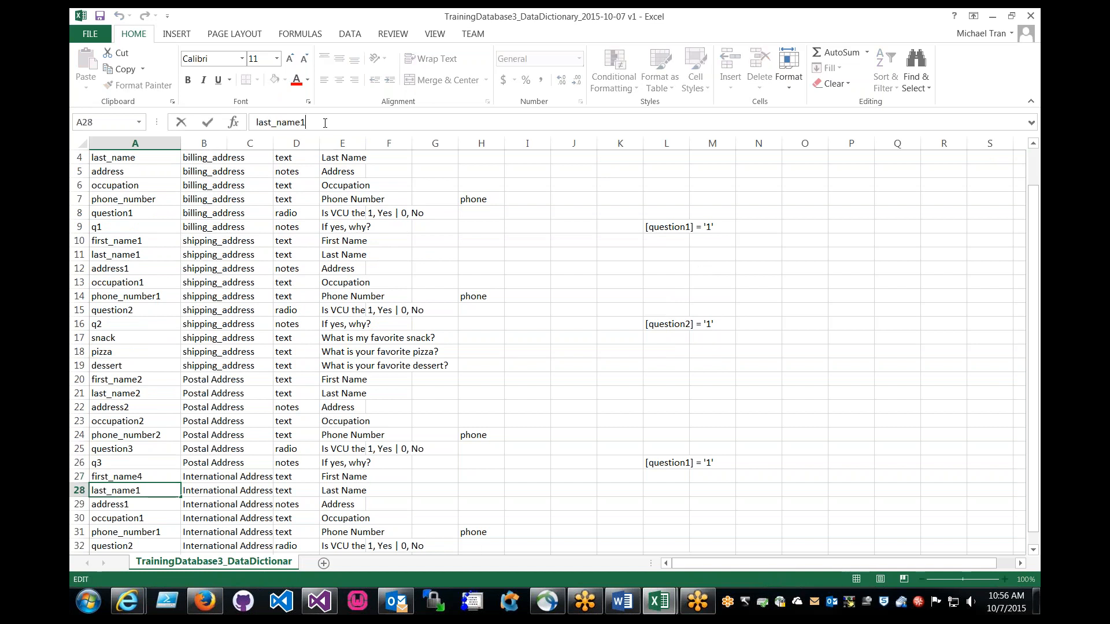
key("BackSpace")
type("4")
key("Return")
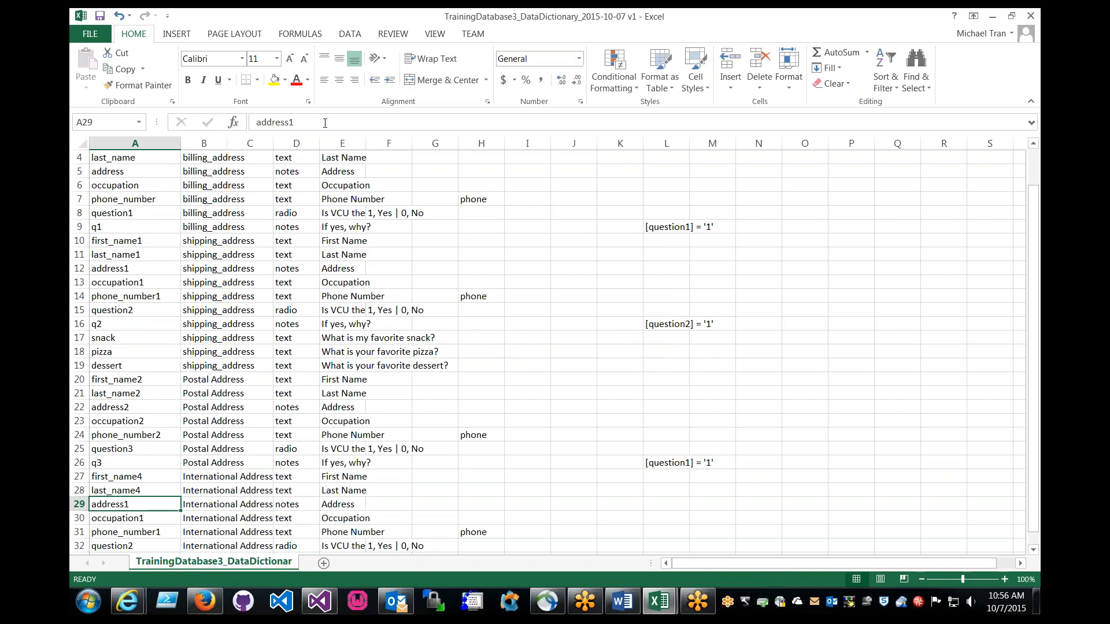
left_click(325, 123)
key("BackSpace")
type("4")
key("Return")
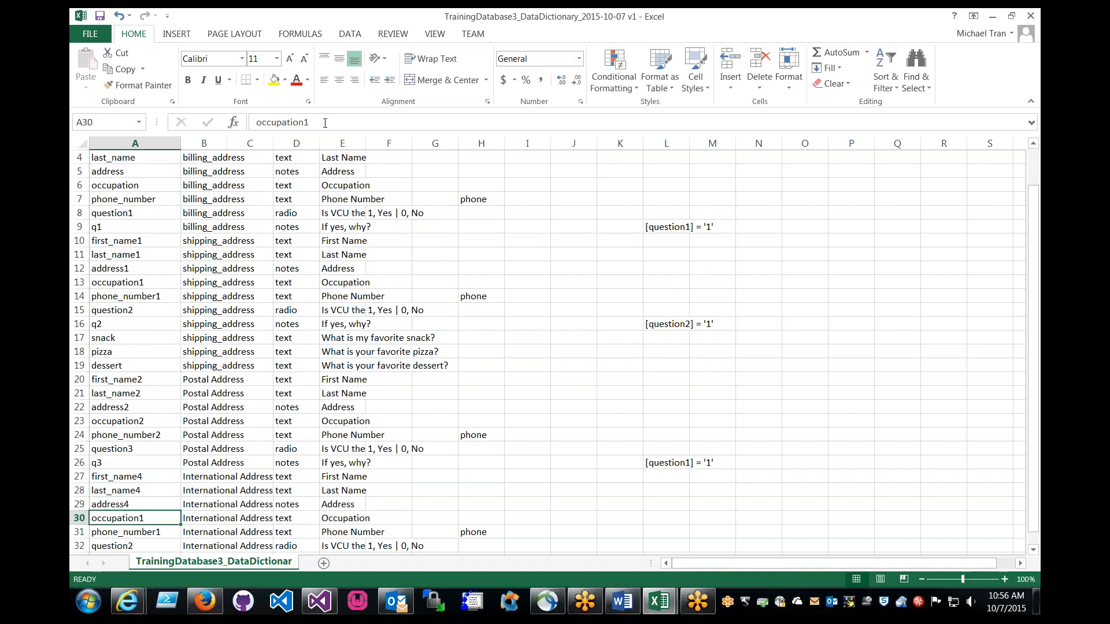
Rename the International Address variables in A30 and A31 to occupation4 and phone_number4.
scroll(278, 421, "down", 3)
left_click(325, 122)
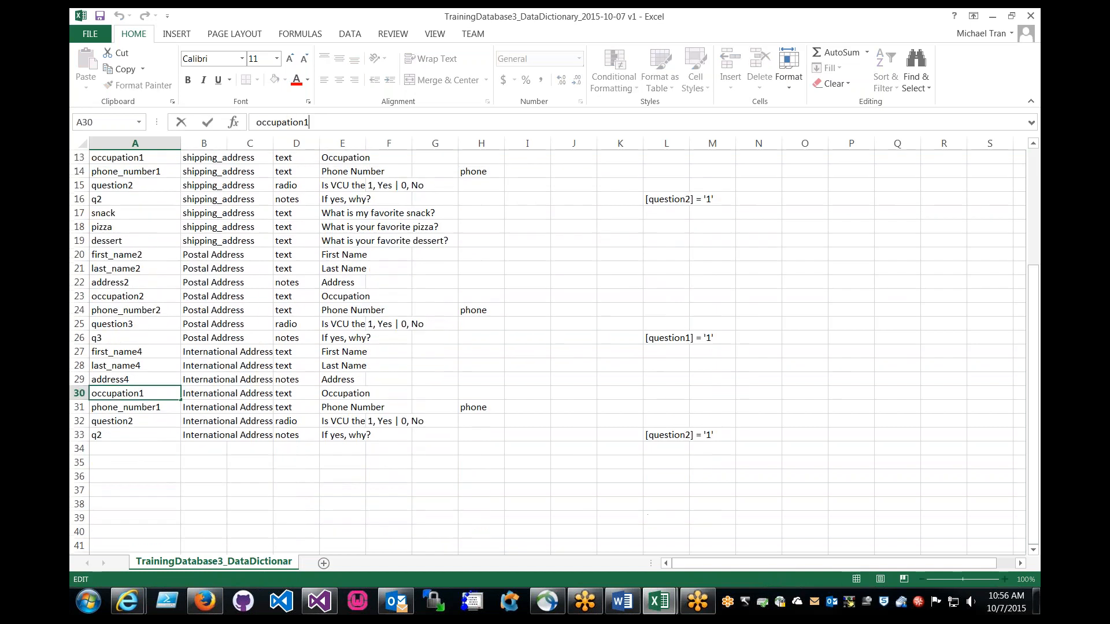
key("BackSpace")
type("4")
key("Return")
left_click(325, 123)
key("BackSpace")
type("4")
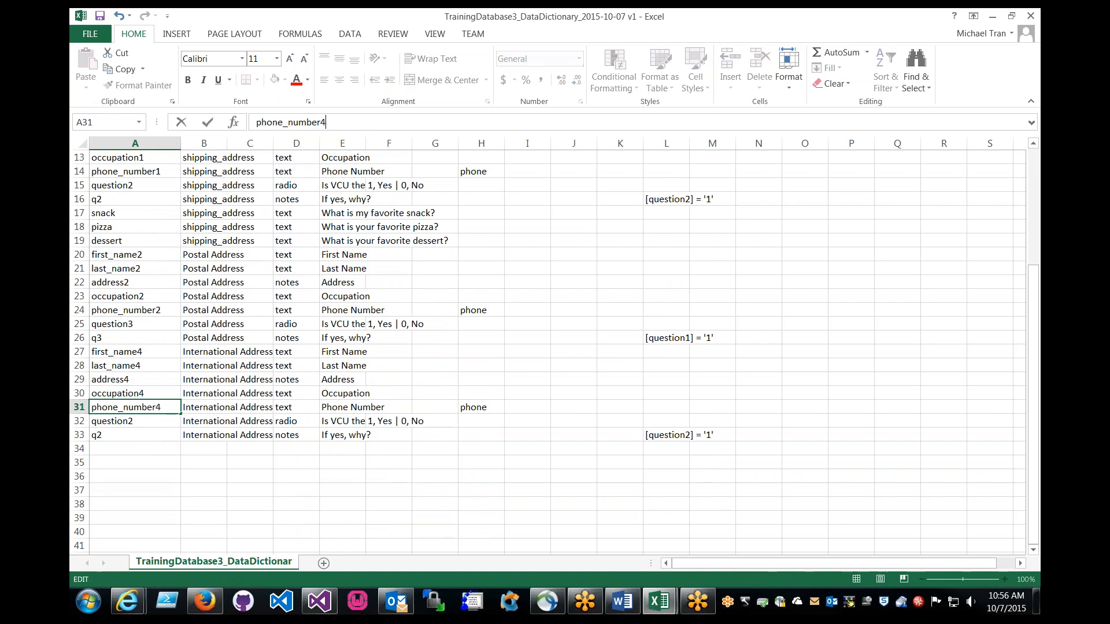
key("Return")
Rename the last two International Address variables, in A32 and A33, to question4 and q4.
left_click(325, 122)
key("BackSpace")
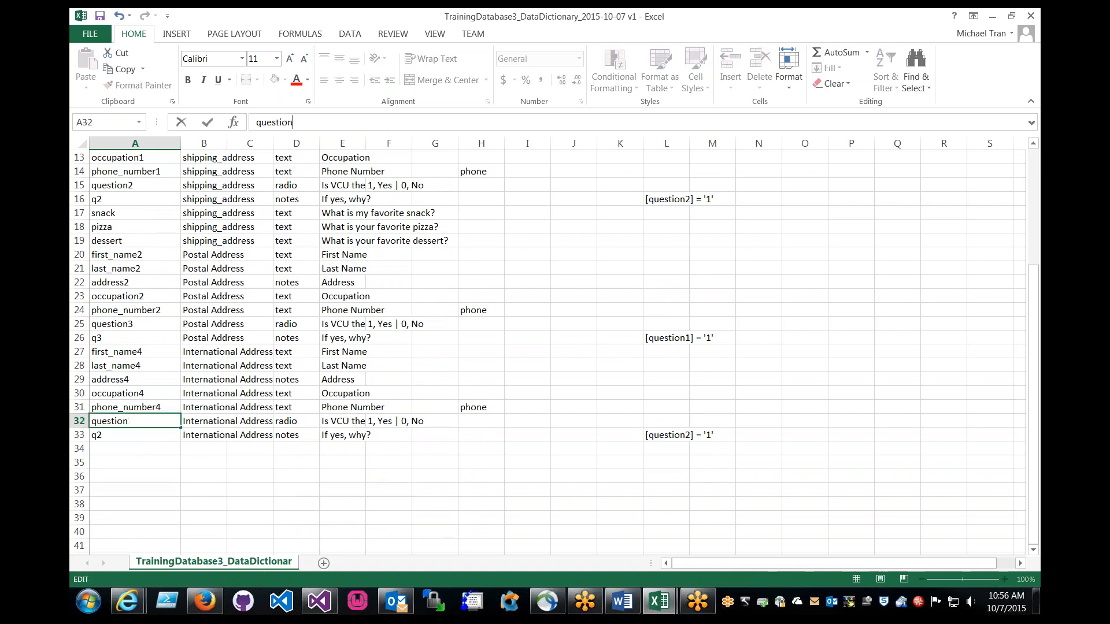
type("4")
key("Return")
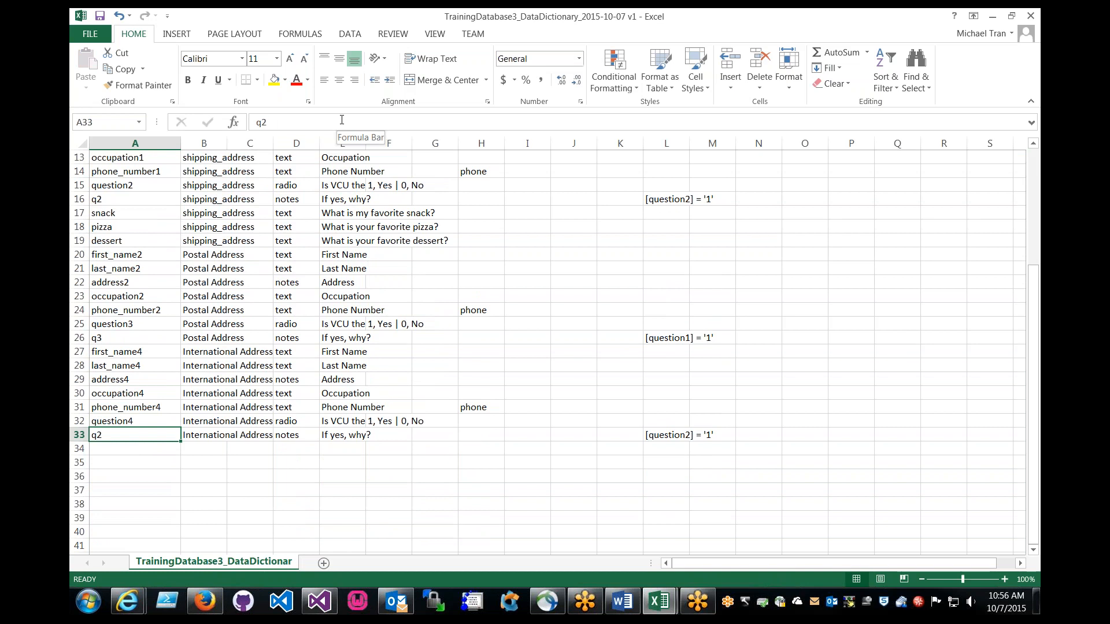
left_click(342, 122)
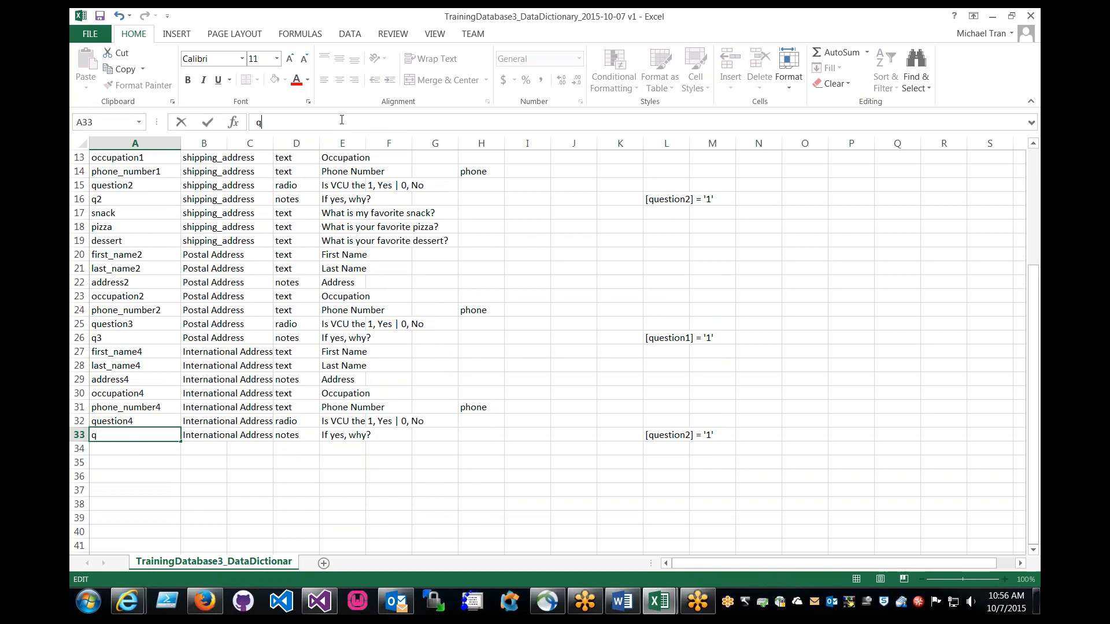
type("4")
key("Return")
Review the combined dictionary and highlight the appended Postal and International Address rows 20 to 33.
left_click(394, 295)
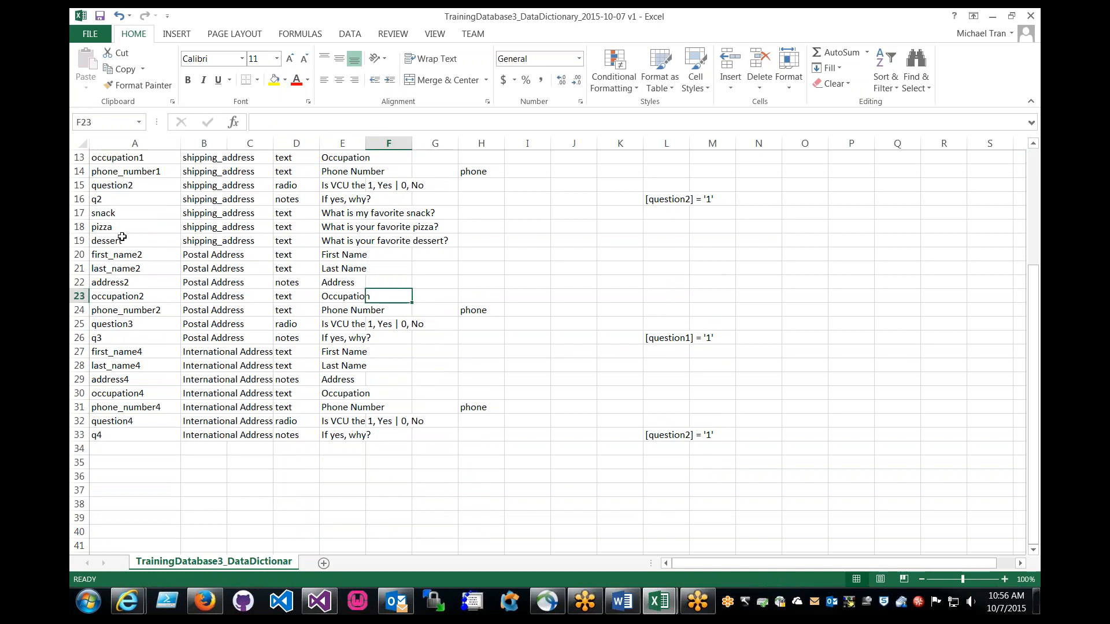
left_click(615, 437)
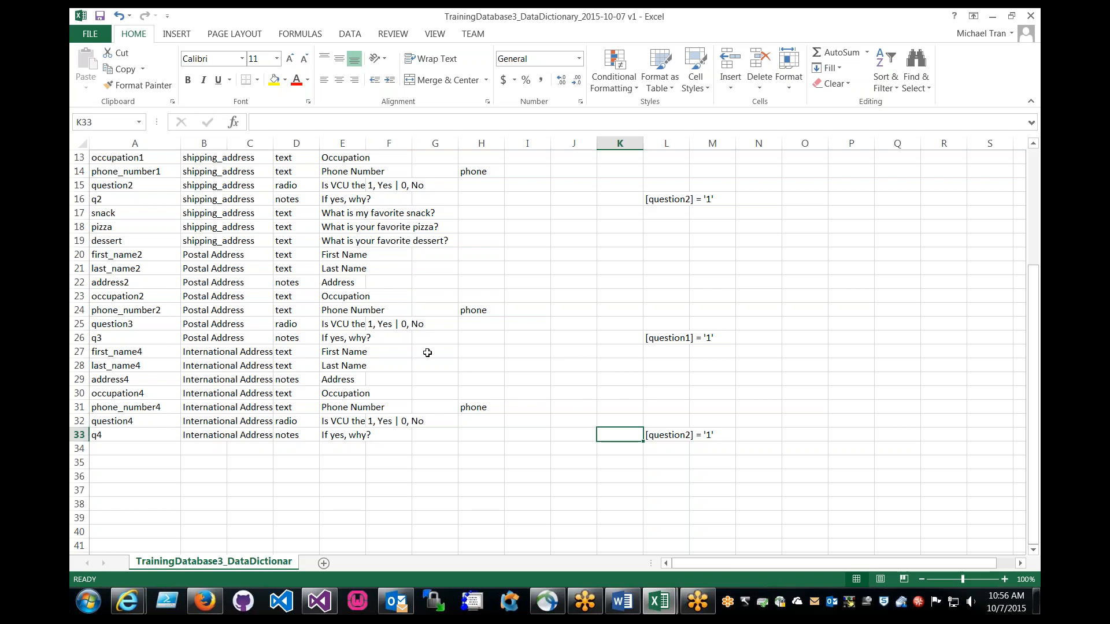
scroll(260, 346, "up", 3)
scroll(225, 345, "down", 2)
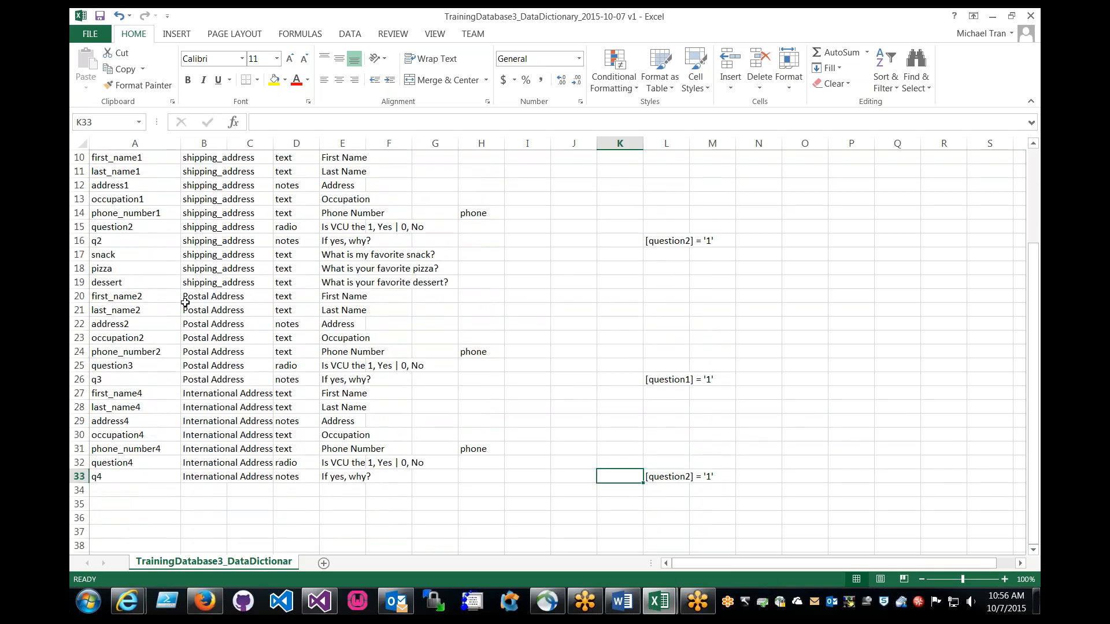
left_click_drag(79, 296, 95, 479)
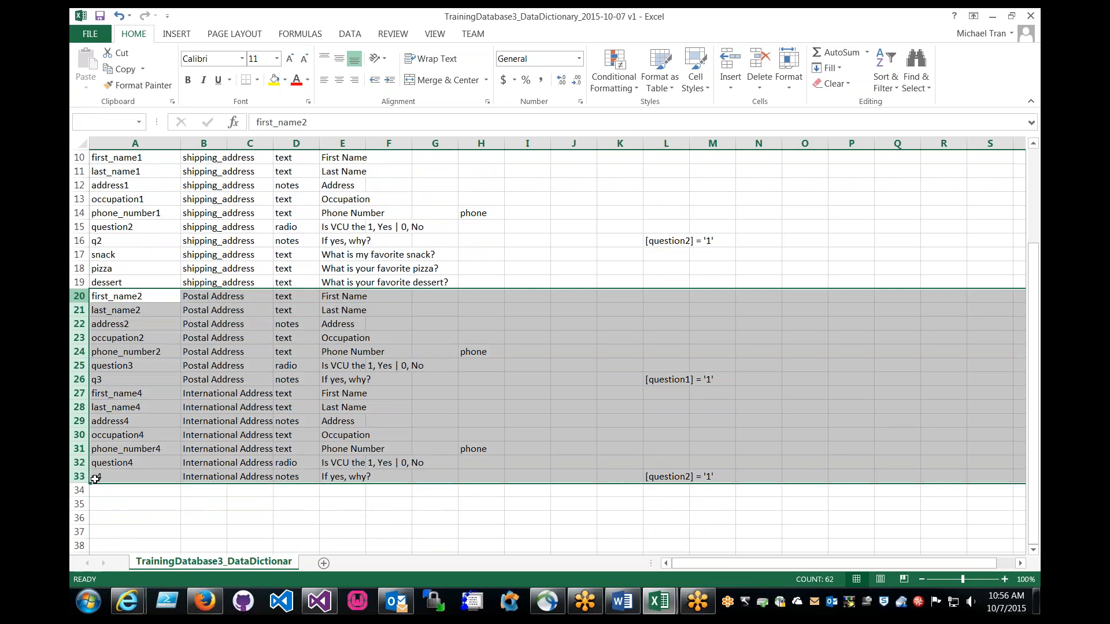
scroll(384, 272, "up", 2)
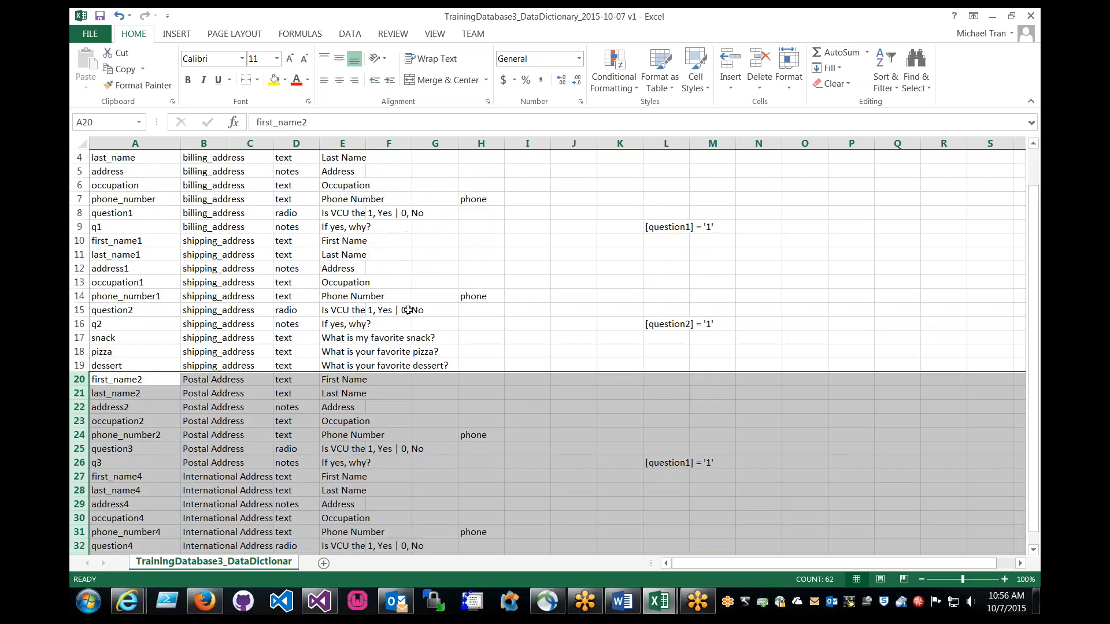
Save the combined v1 data dictionary and switch back to the Training Database 3 project in REDCap.
key("ctrl+s")
left_click(500, 350)
left_click(427, 339)
scroll(427, 339, "up", 1)
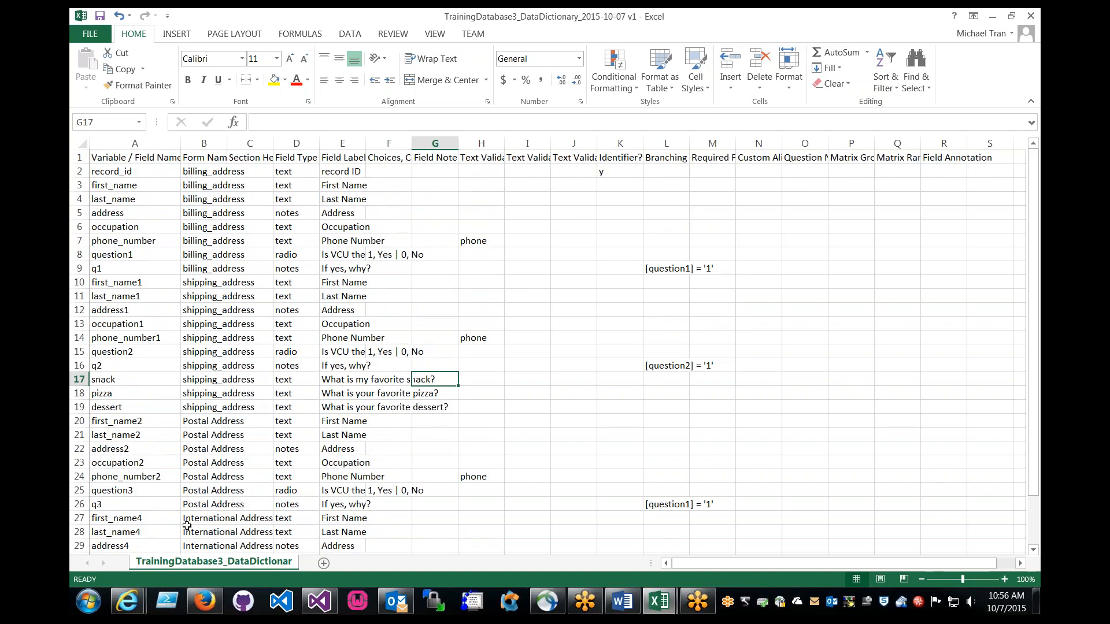
left_click(127, 601)
left_click(167, 547)
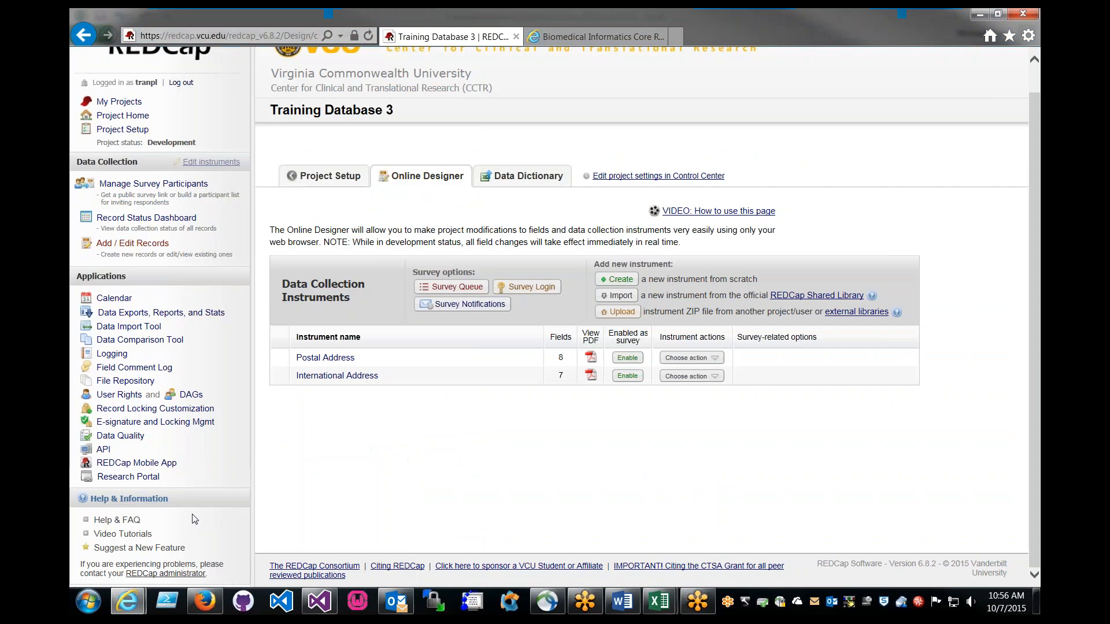
Choose the TrainingDatabase3_DataDictionary_2015-10-07 v1 file from the Desktop for the project's data dictionary upload.
left_click(523, 176)
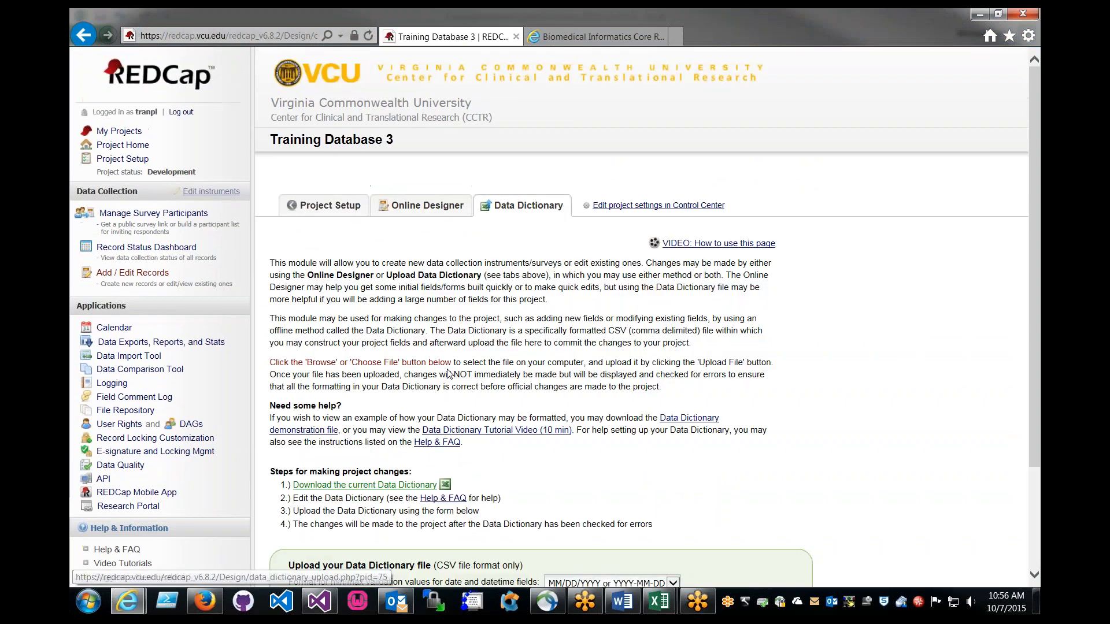
scroll(534, 463, "down", 3)
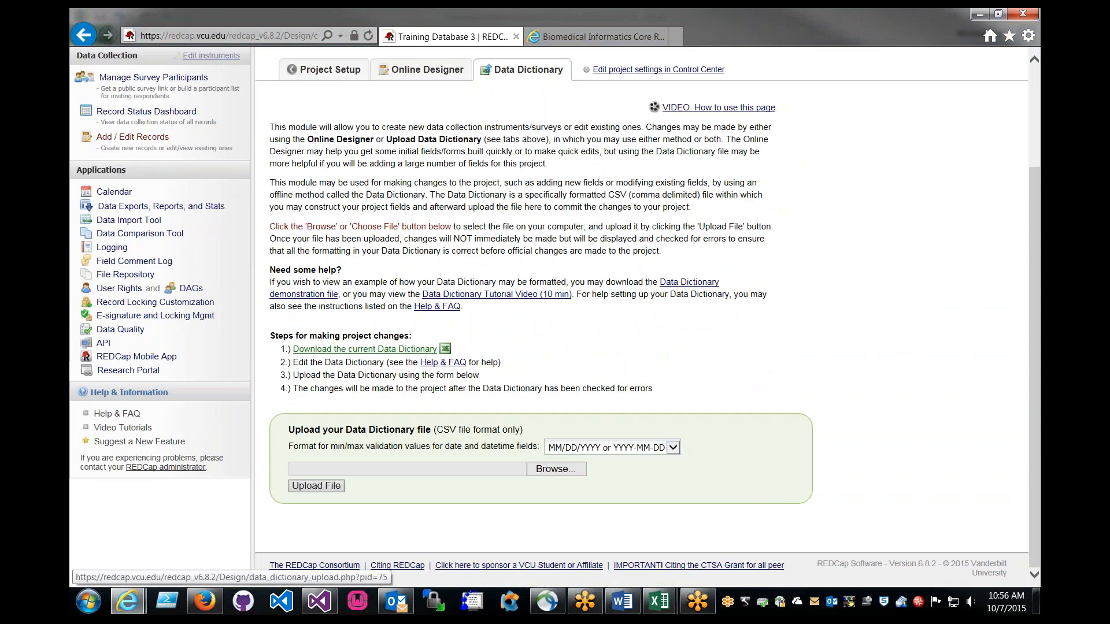
left_click(567, 473)
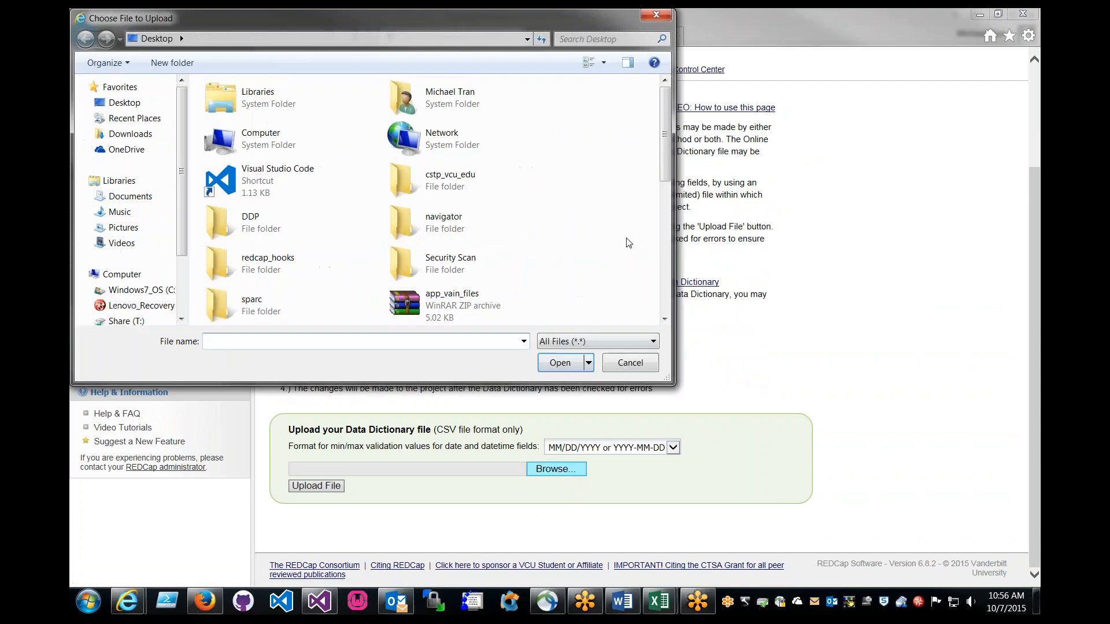
left_click_drag(665, 160, 666, 297)
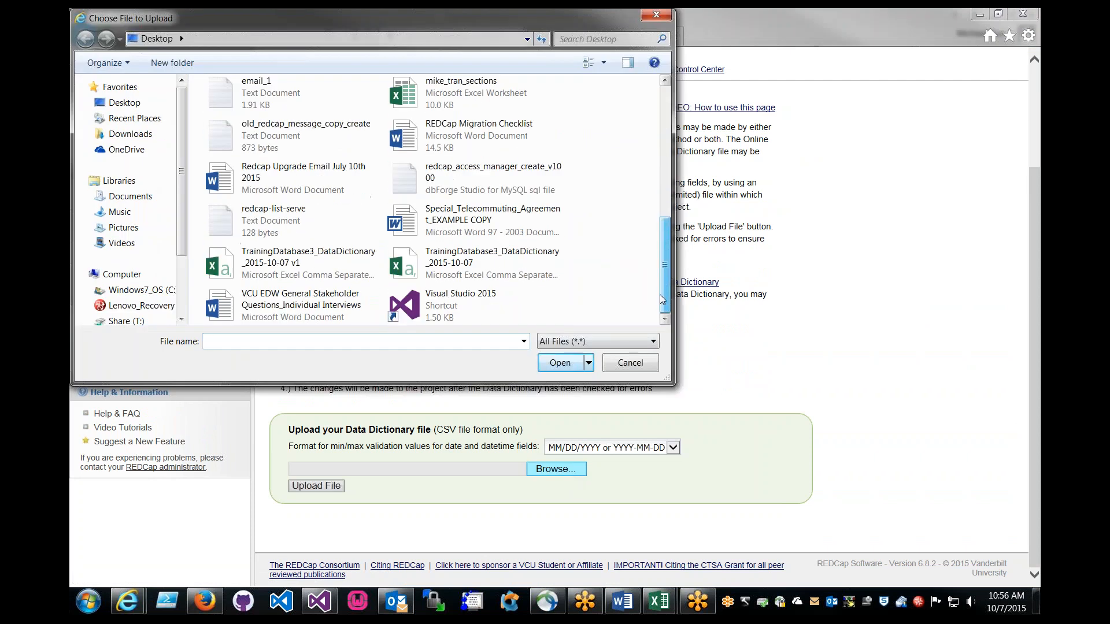
left_click(295, 263)
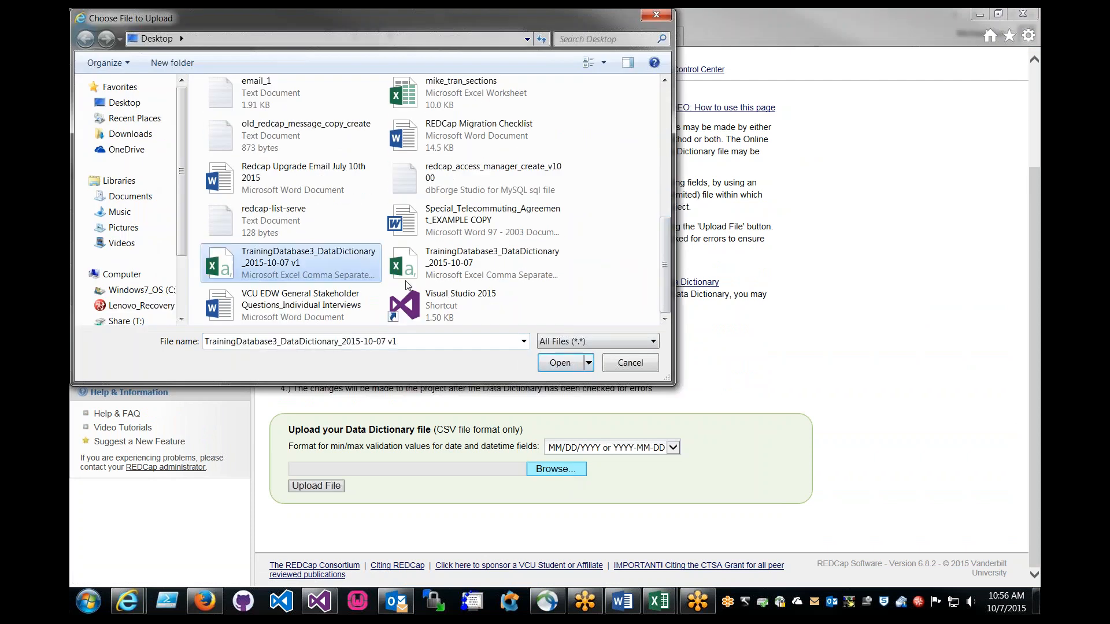
left_click(555, 363)
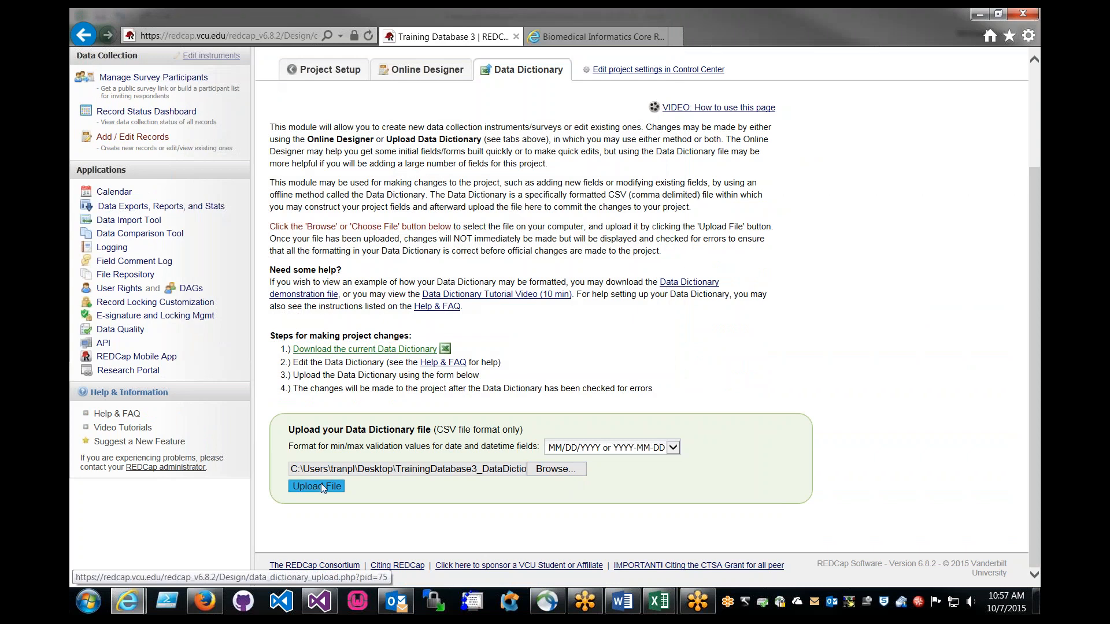
Upload the chosen data dictionary file and commit its changes to the project.
left_click(317, 486)
scroll(373, 286, "down", 5)
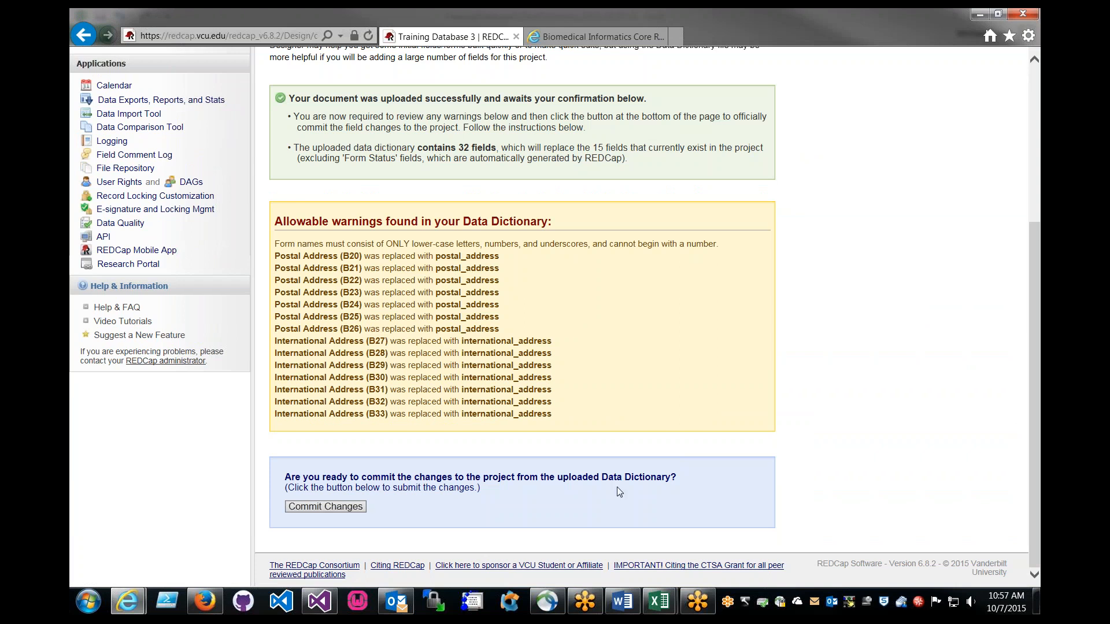
left_click(326, 507)
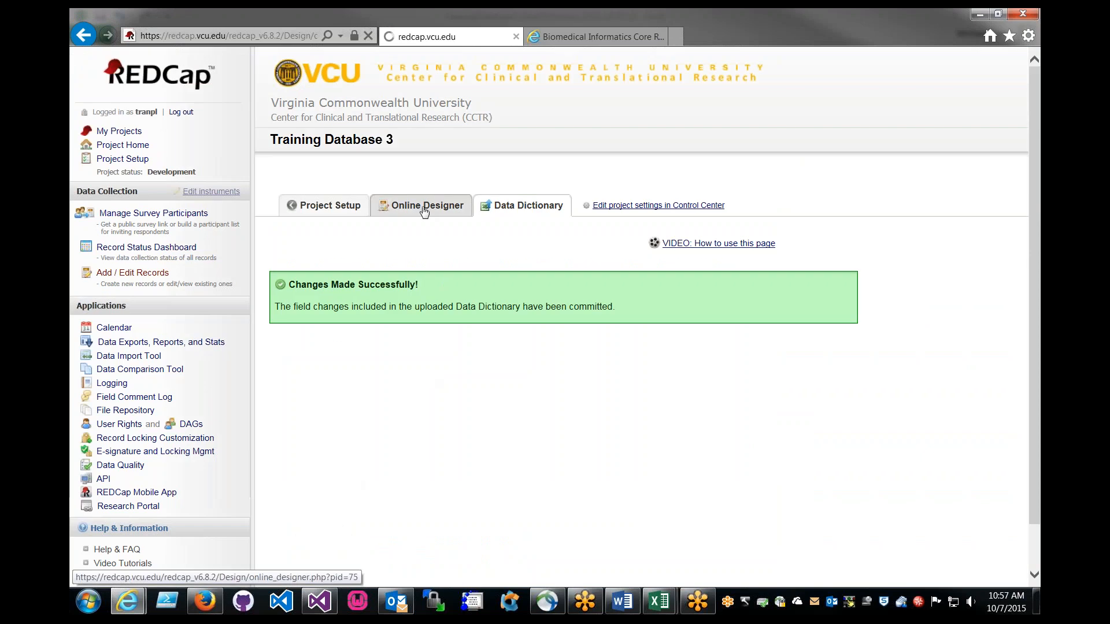
Inspect the variable names of the Postal Address and International Address instruments in the Online Designer.
left_click(421, 206)
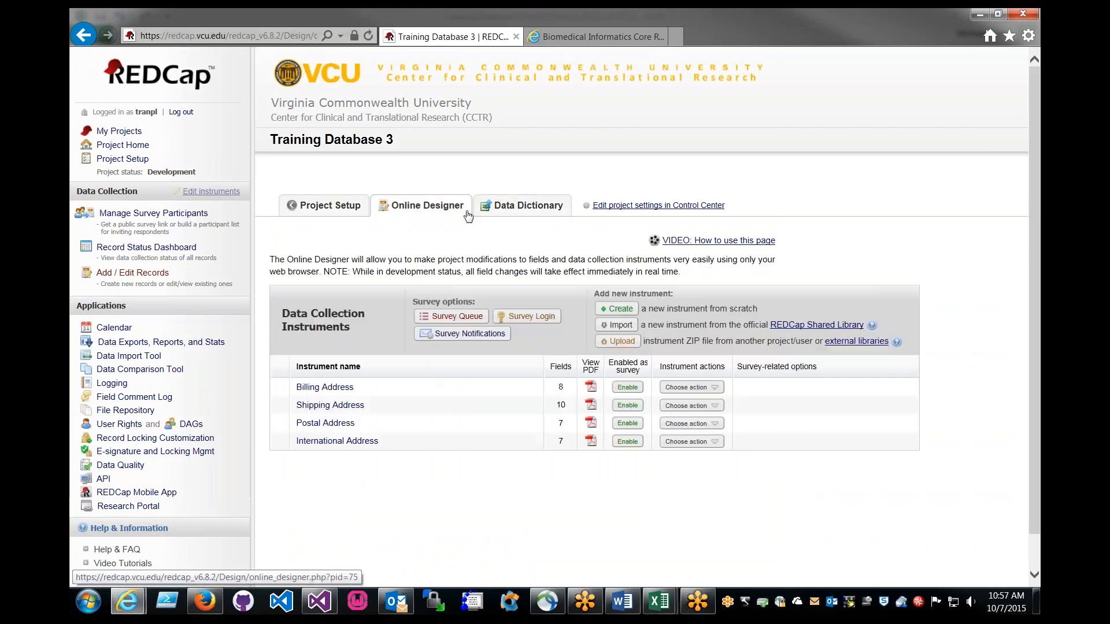
left_click(331, 423)
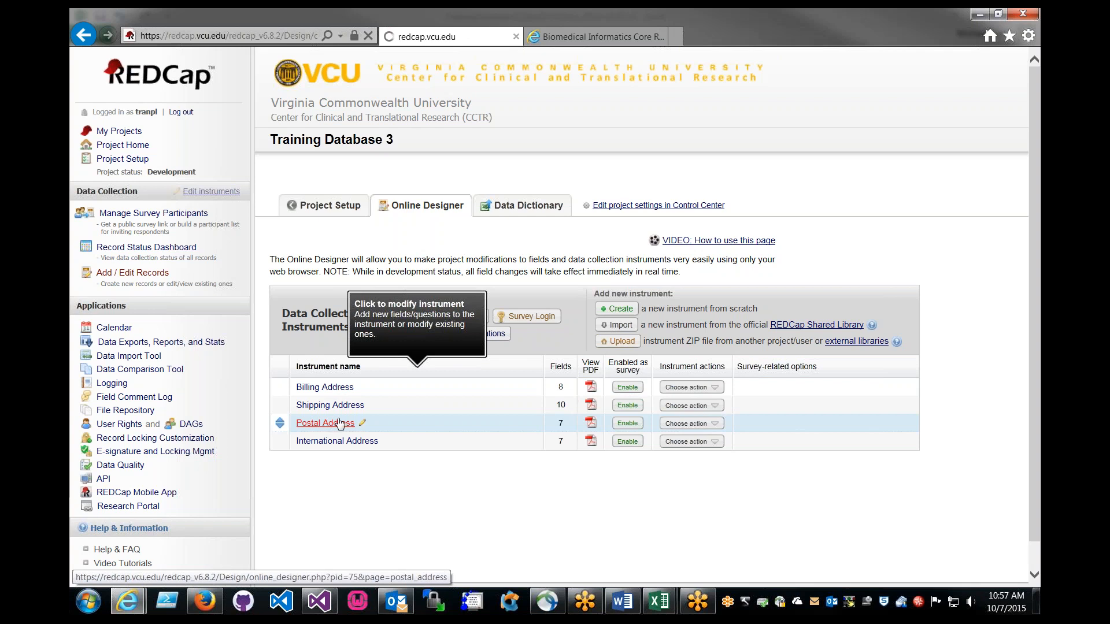
scroll(383, 337, "down", 8)
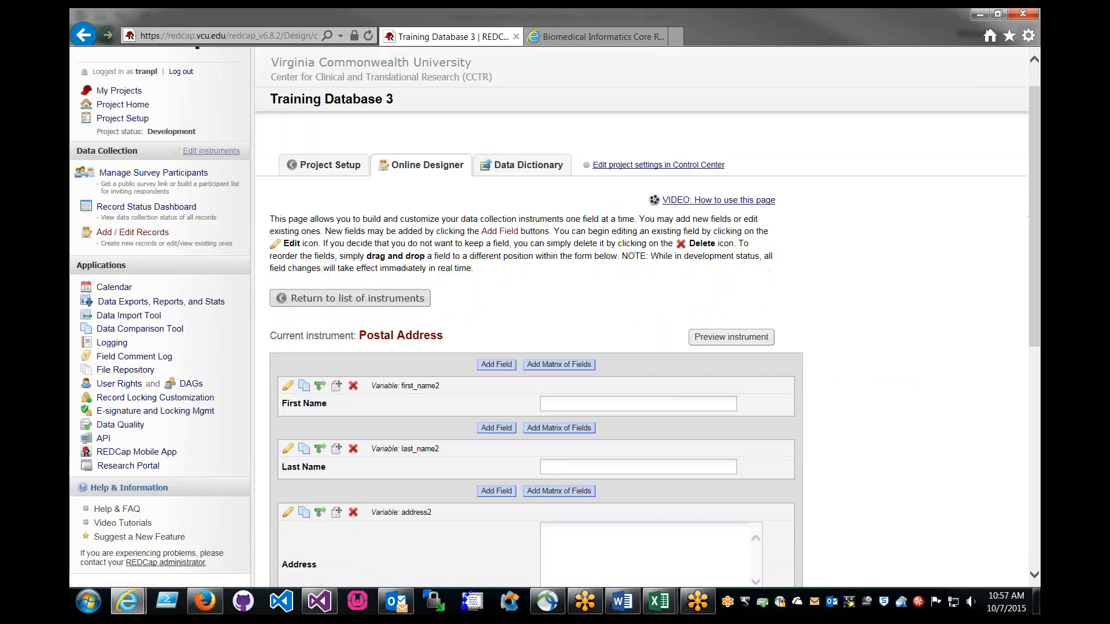
scroll(383, 336, "up", 8)
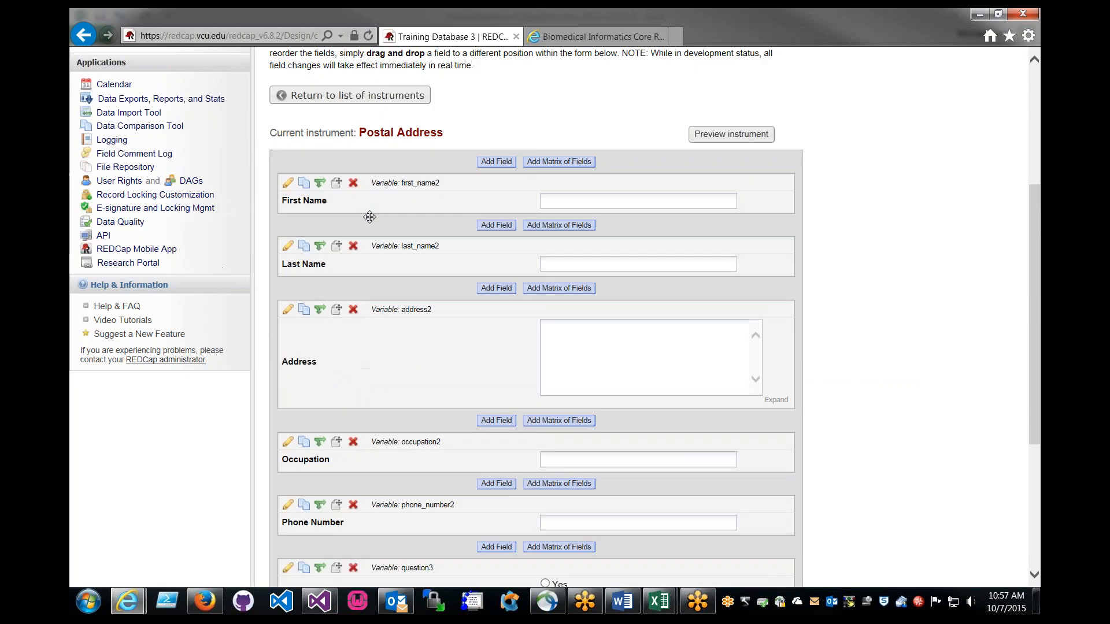
left_click(316, 95)
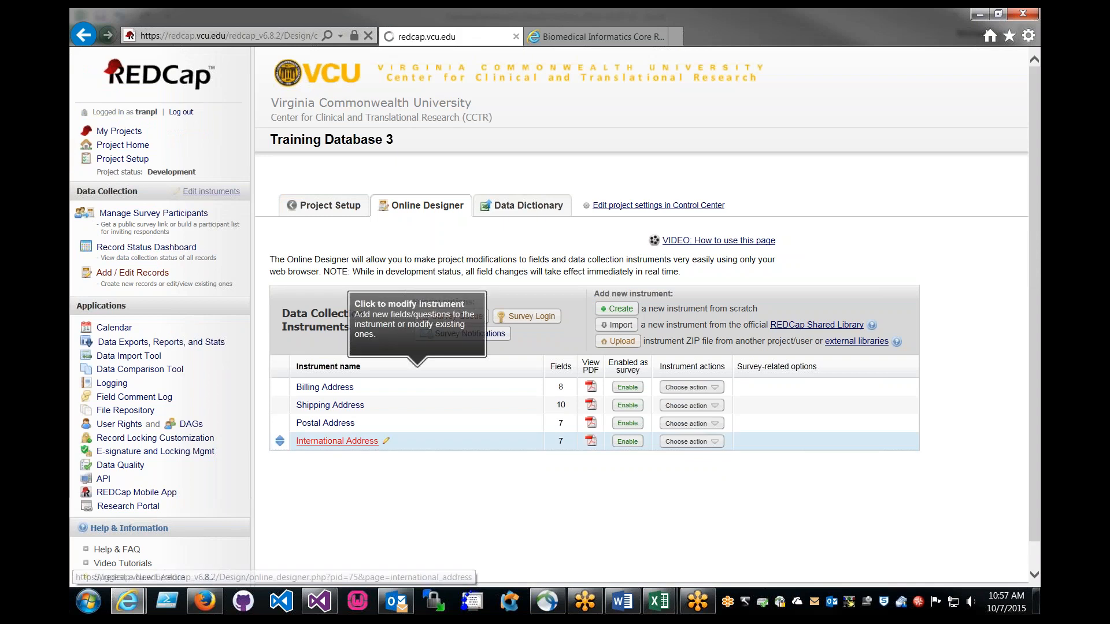
left_click(338, 441)
scroll(410, 387, "down", 8)
scroll(410, 387, "down", 2)
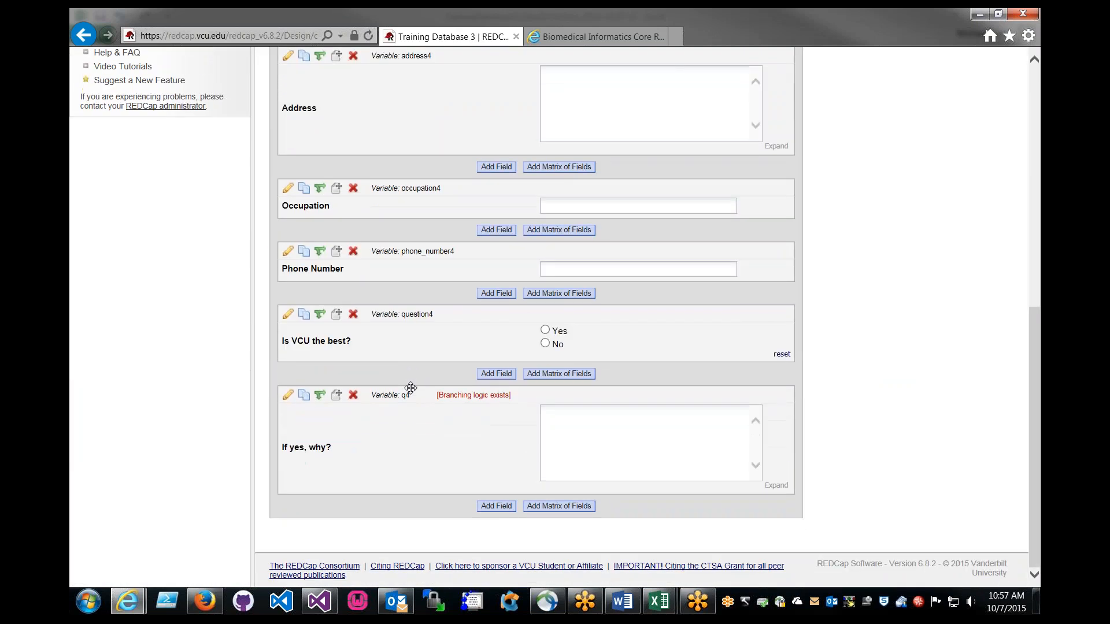
scroll(410, 390, "up", 6)
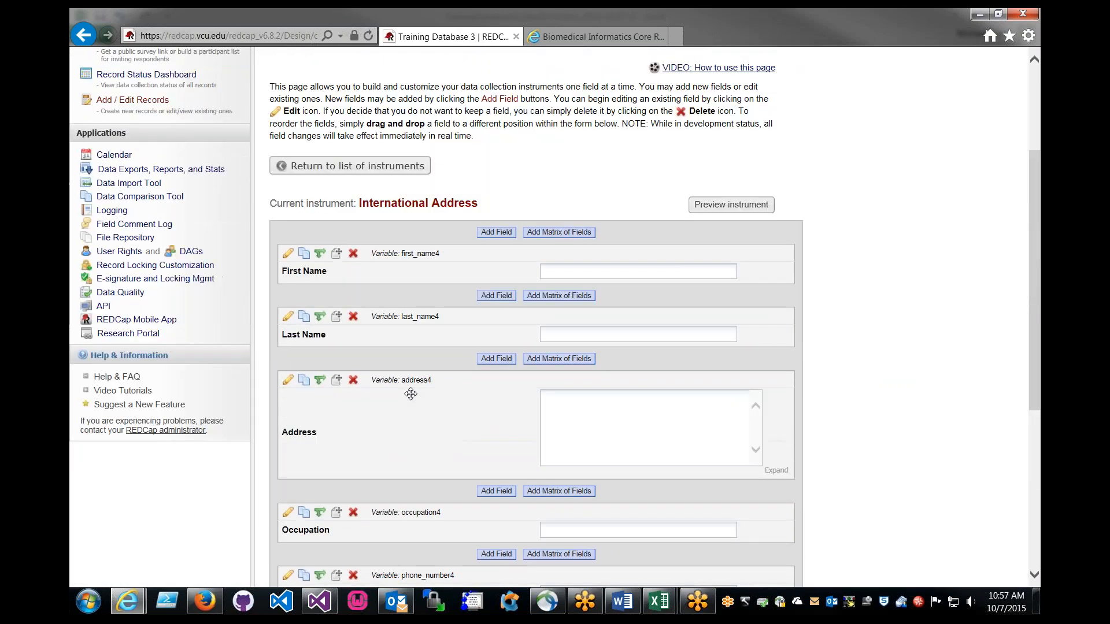
left_click(377, 166)
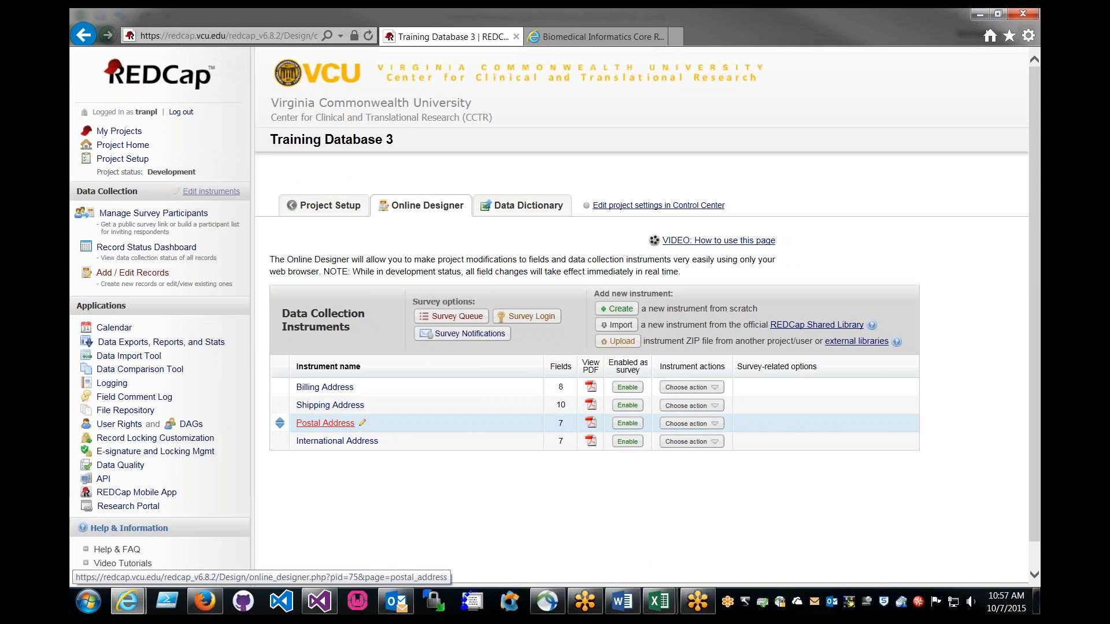
scroll(343, 396, "down", 1)
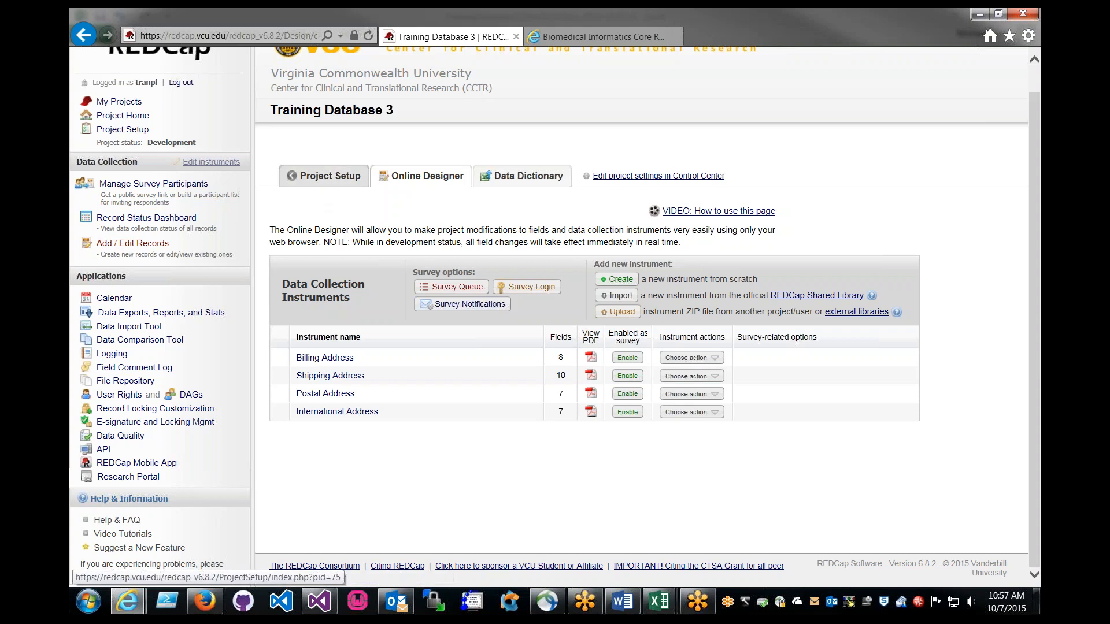
Review the longitudinal setting and the instruments available for event designation, and return to the Online Designer's instrument list.
left_click(324, 176)
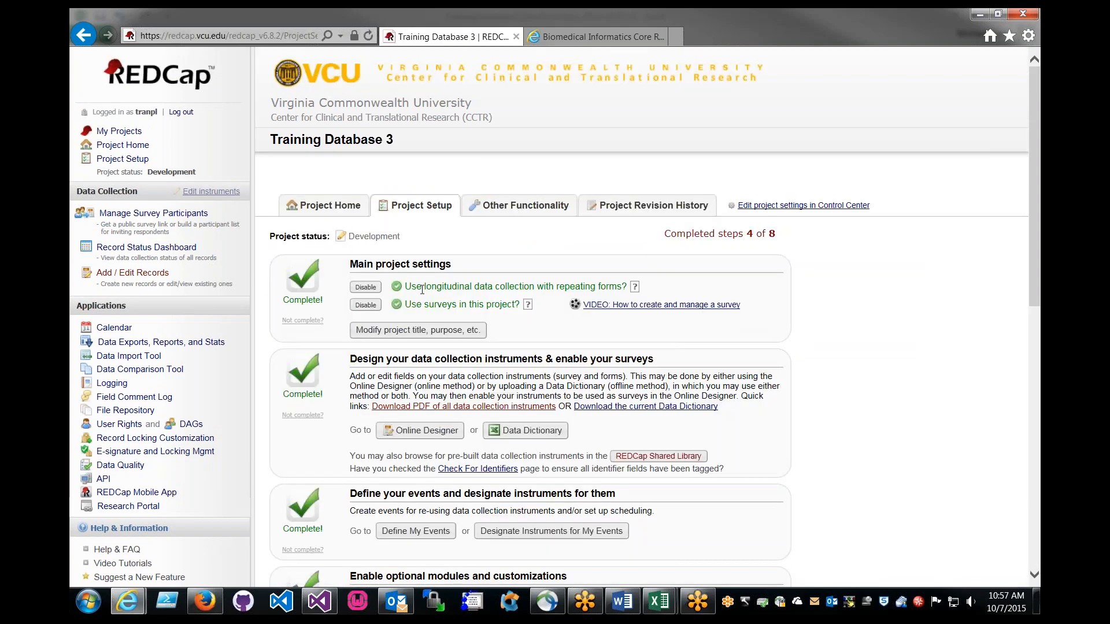
left_click_drag(409, 287, 558, 288)
left_click(558, 289)
scroll(474, 362, "down", 1)
left_click(508, 465)
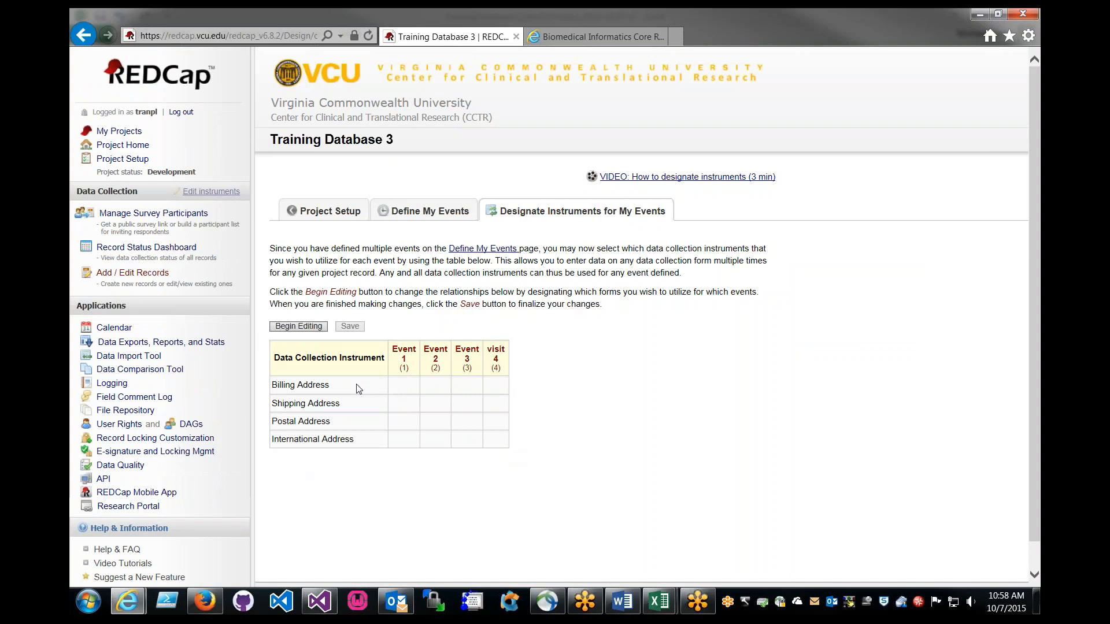
left_click_drag(330, 385, 271, 392)
left_click_drag(347, 403, 271, 422)
left_click_drag(368, 438, 271, 440)
left_click(357, 418)
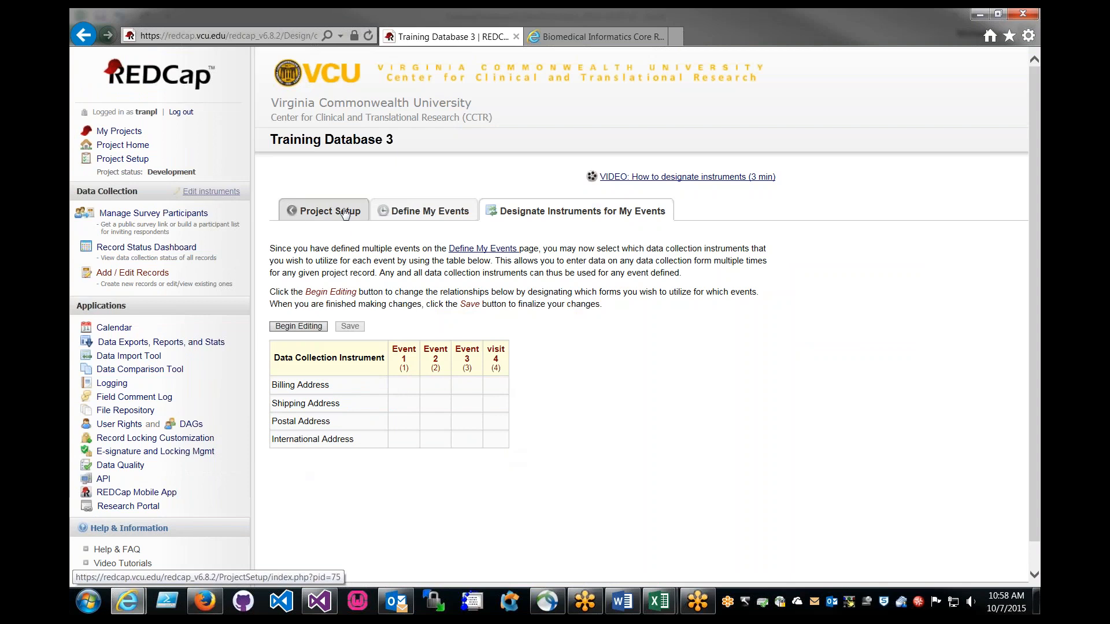
left_click(344, 211)
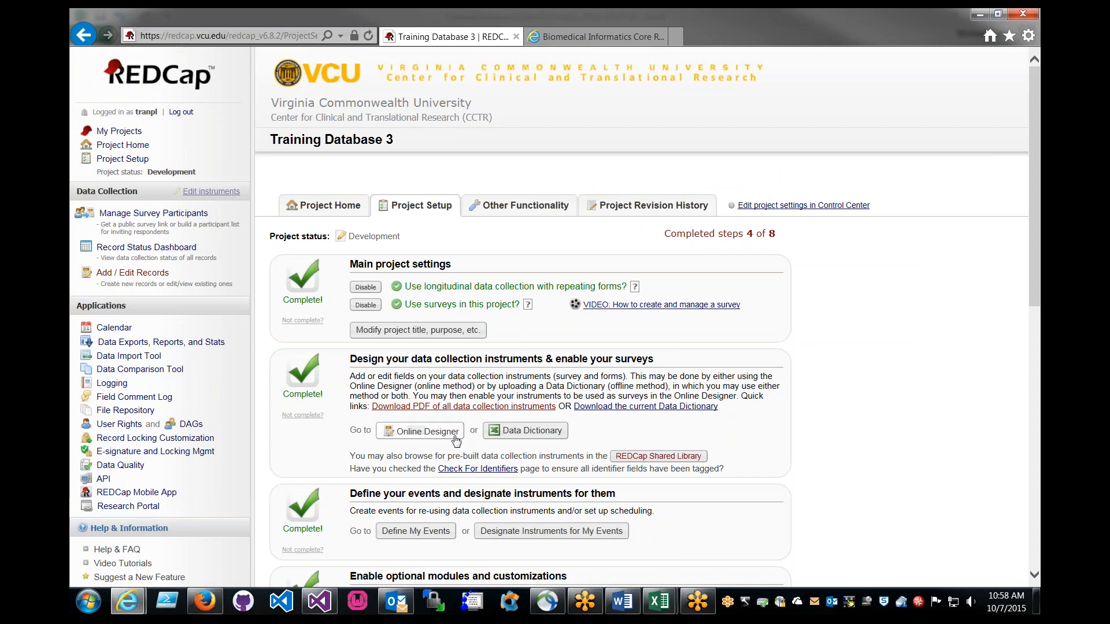
left_click(418, 431)
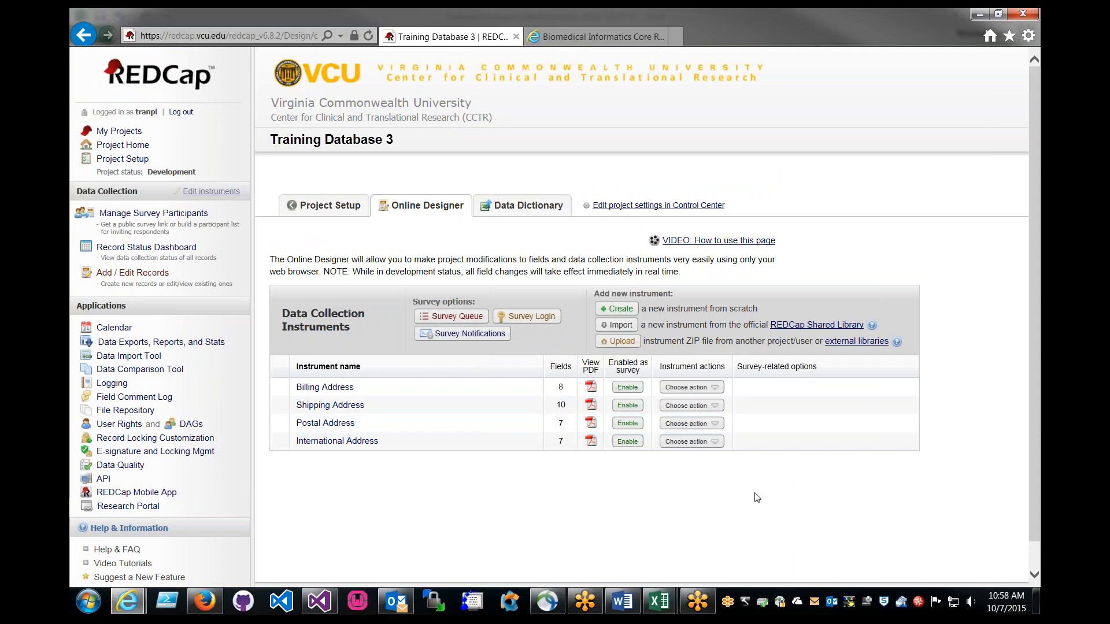
key("alt+Tab")
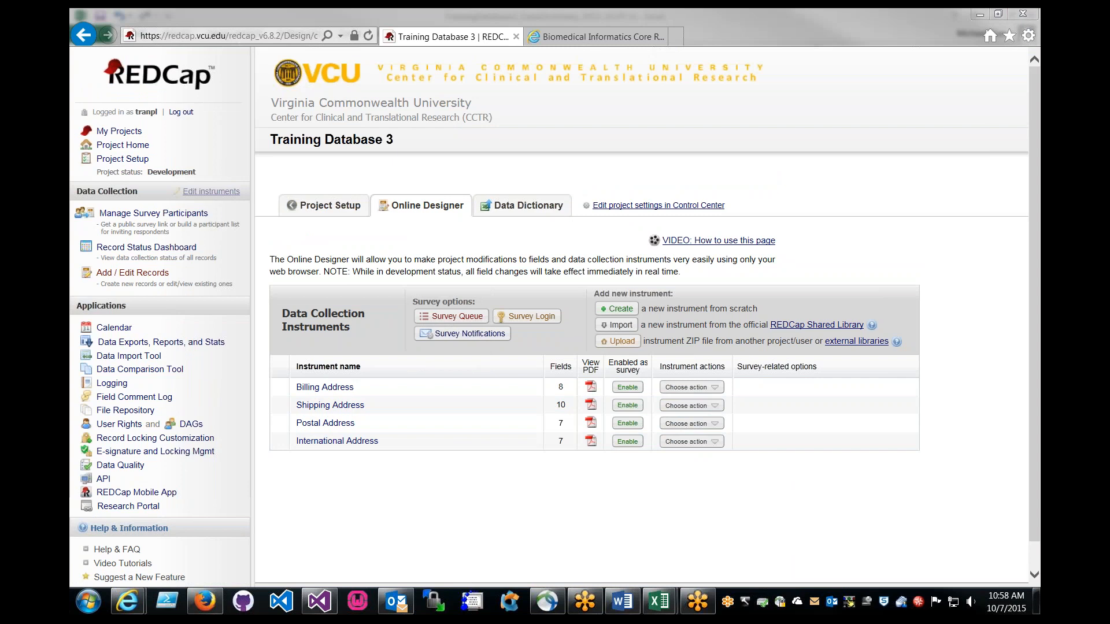
left_click(761, 501)
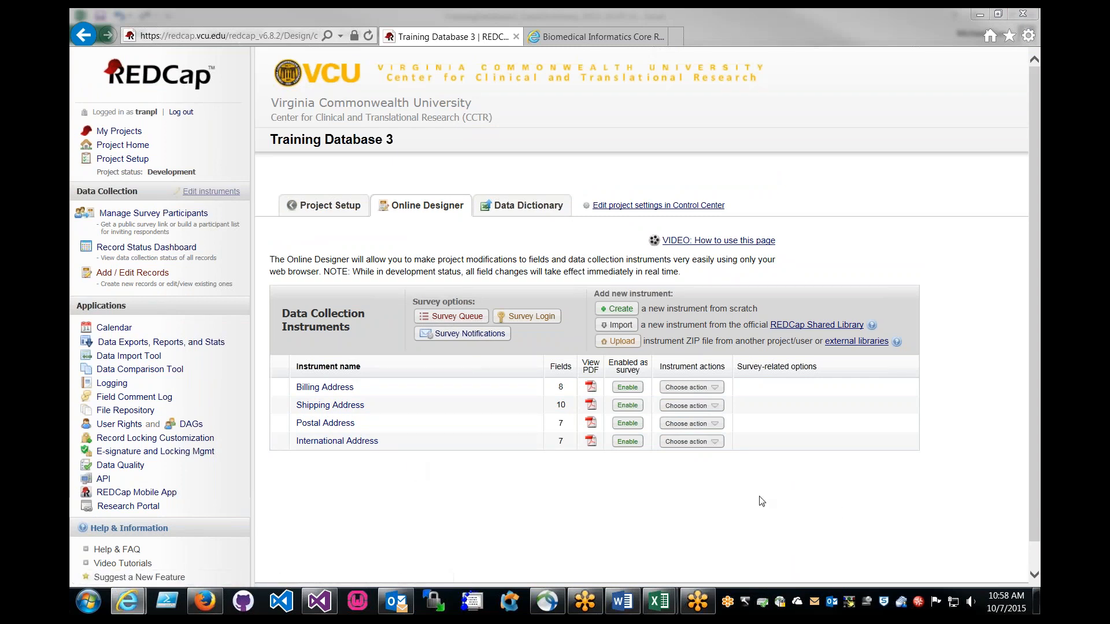
key("alt+Tab")
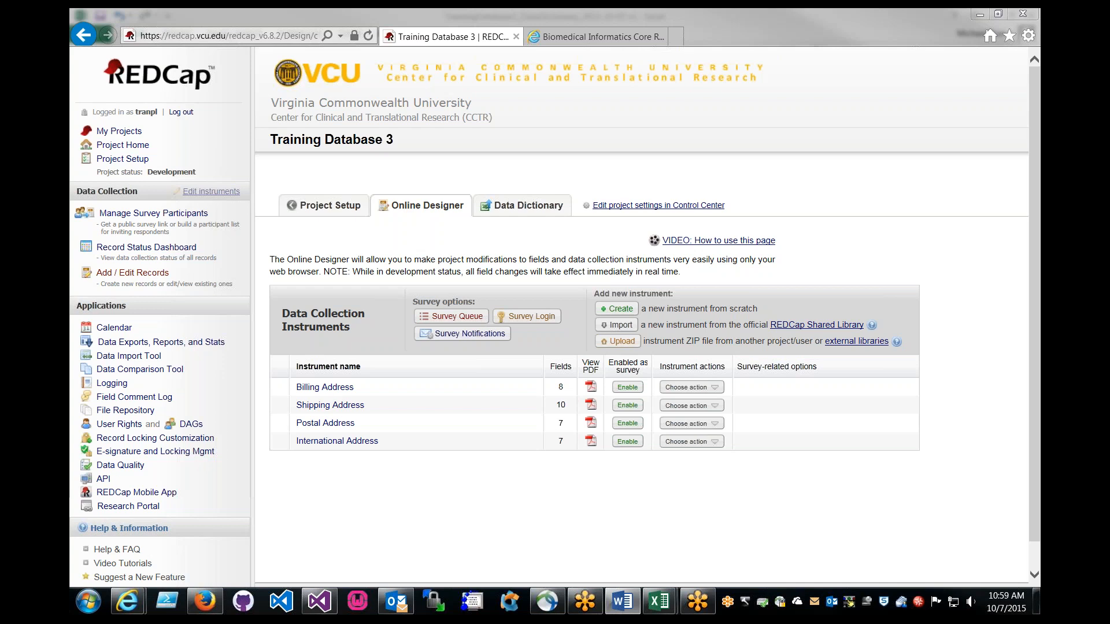
left_click(853, 501)
left_click(609, 118)
Switch to the Biomedical Informatics Core page and look over its REDCap Training Topics list and web address.
left_click(595, 36)
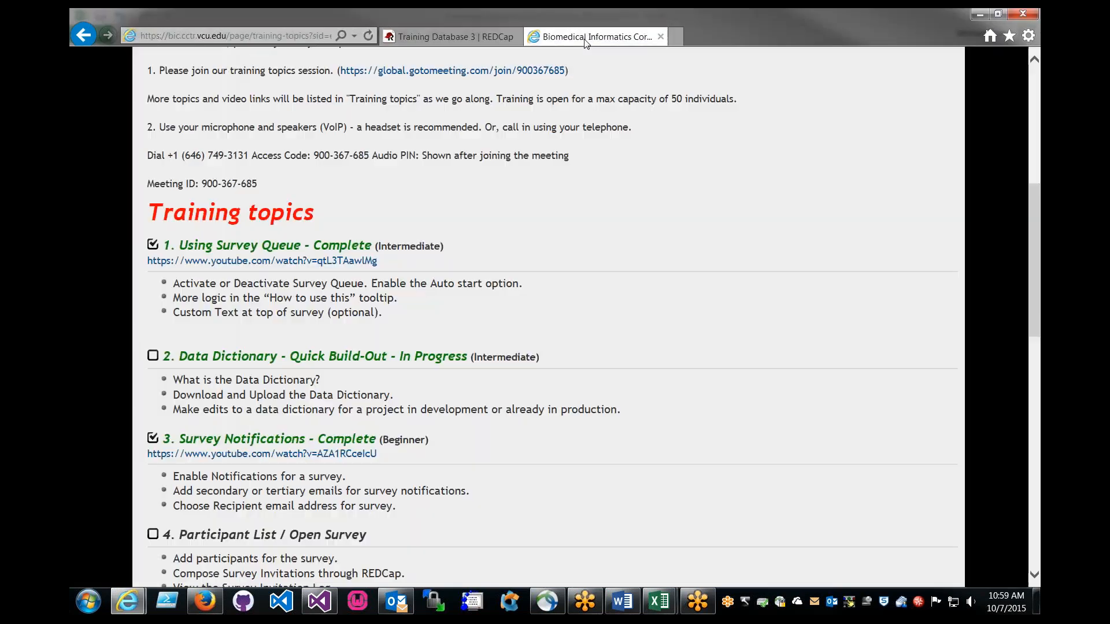
left_click(644, 250)
scroll(649, 297, "down", 3)
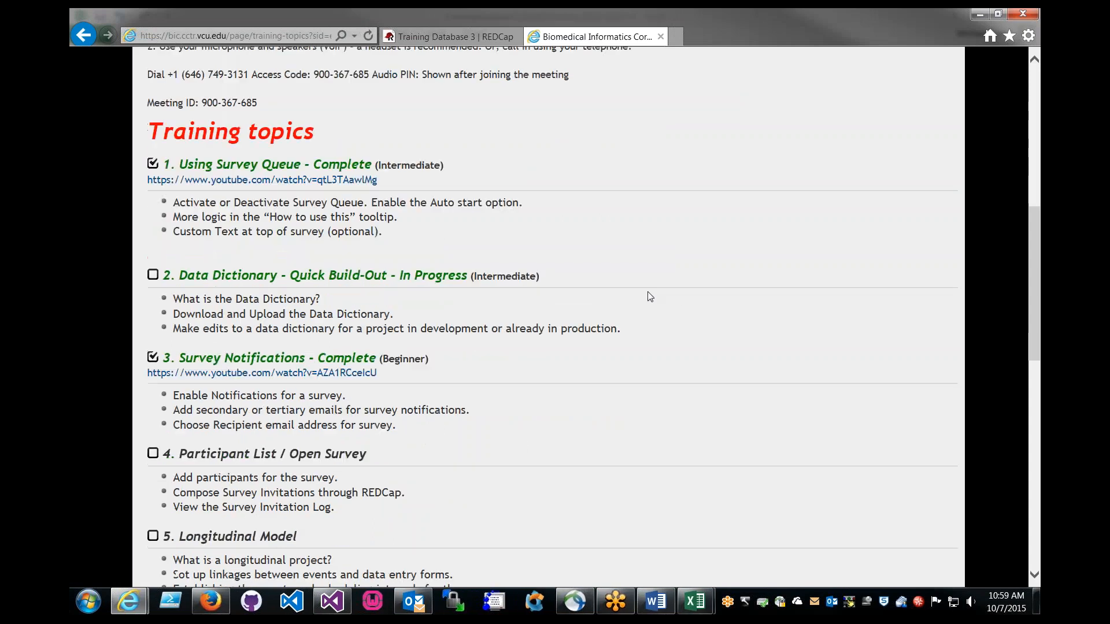
scroll(465, 197, "up", 4)
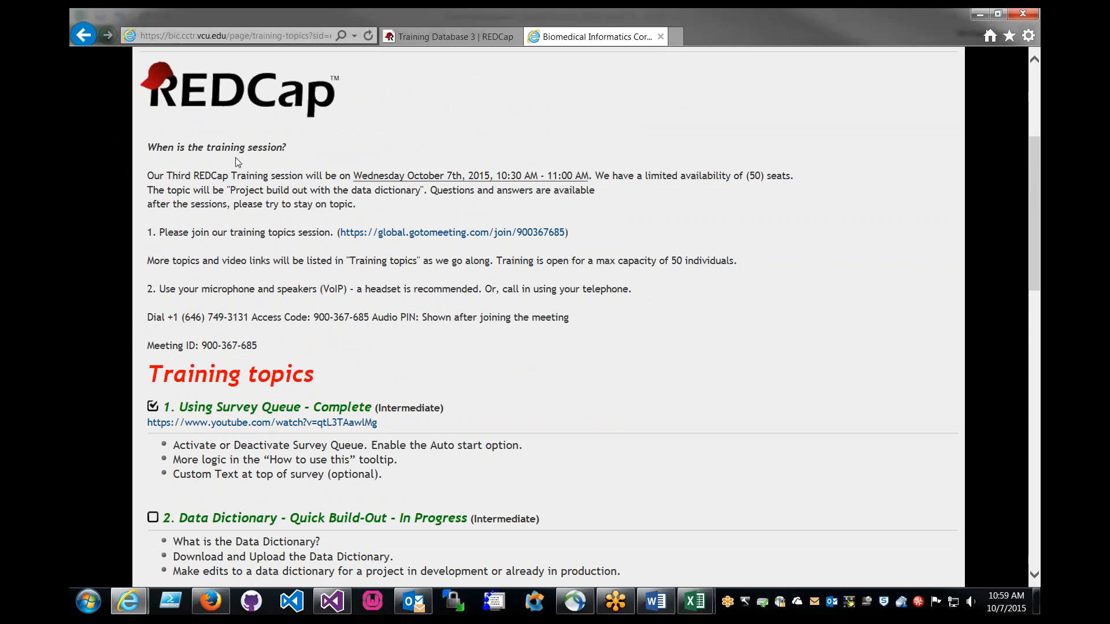
scroll(235, 157, "up", 2)
left_click(182, 37)
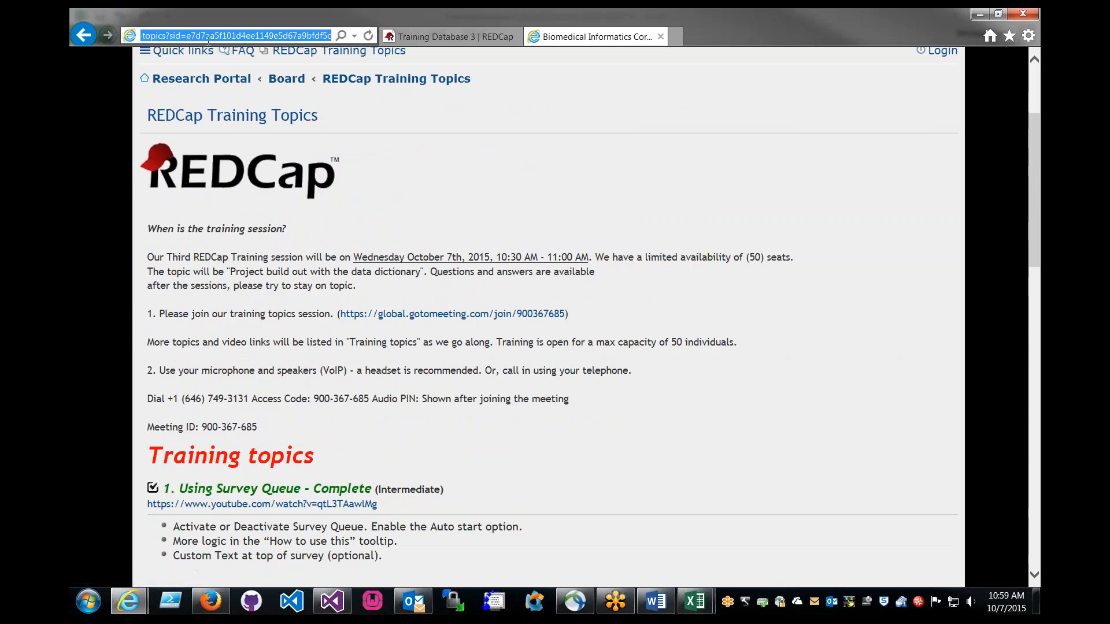
left_click(166, 11)
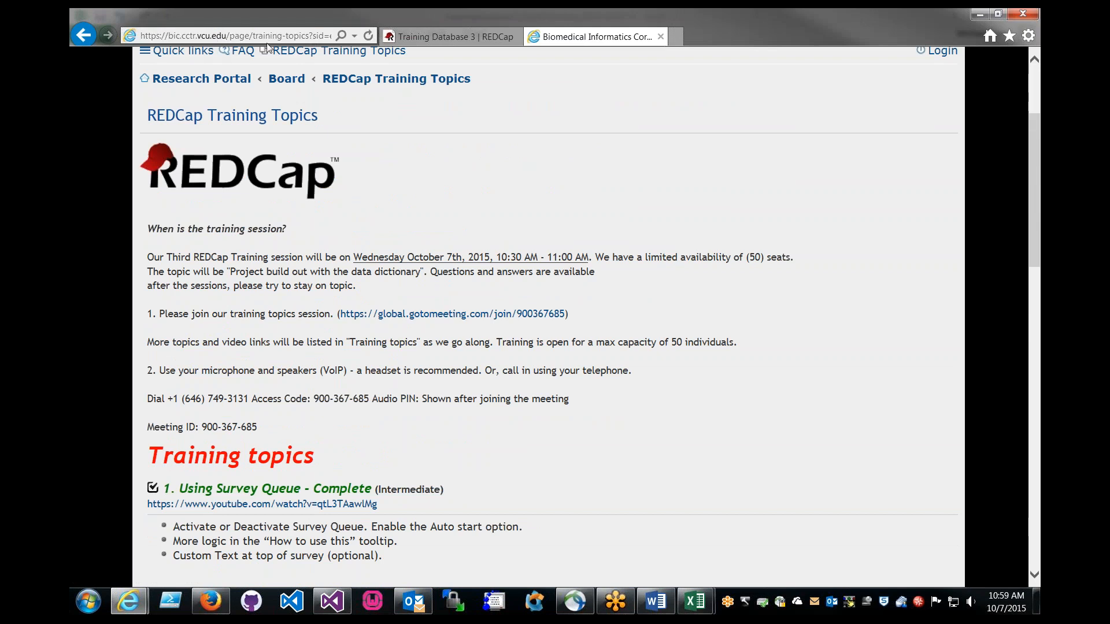
scroll(461, 234, "up", 2)
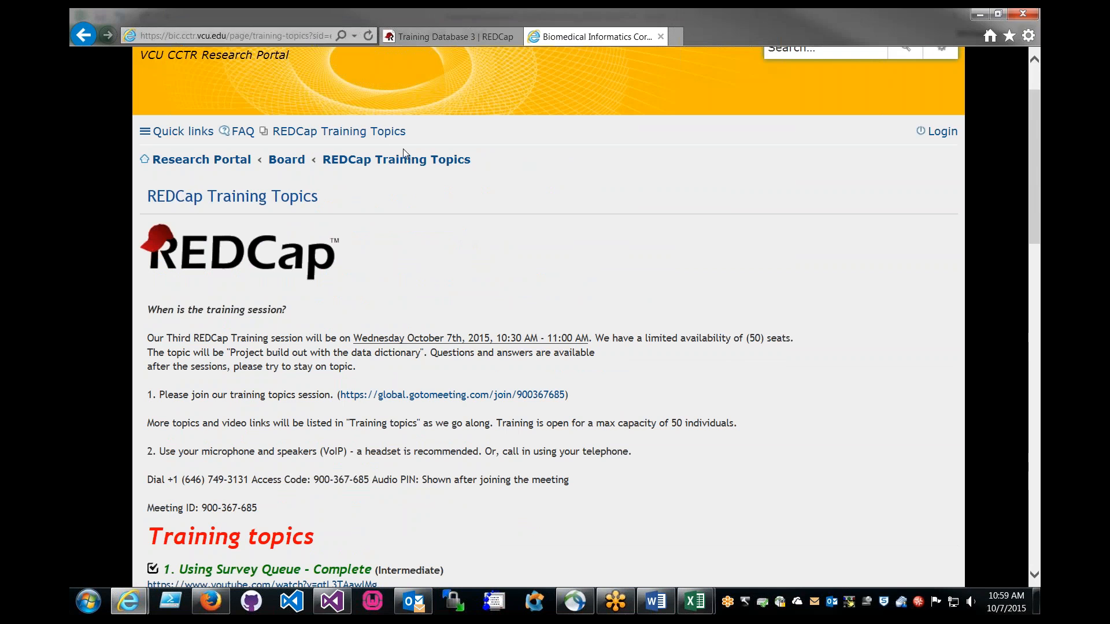
scroll(636, 255, "down", 2)
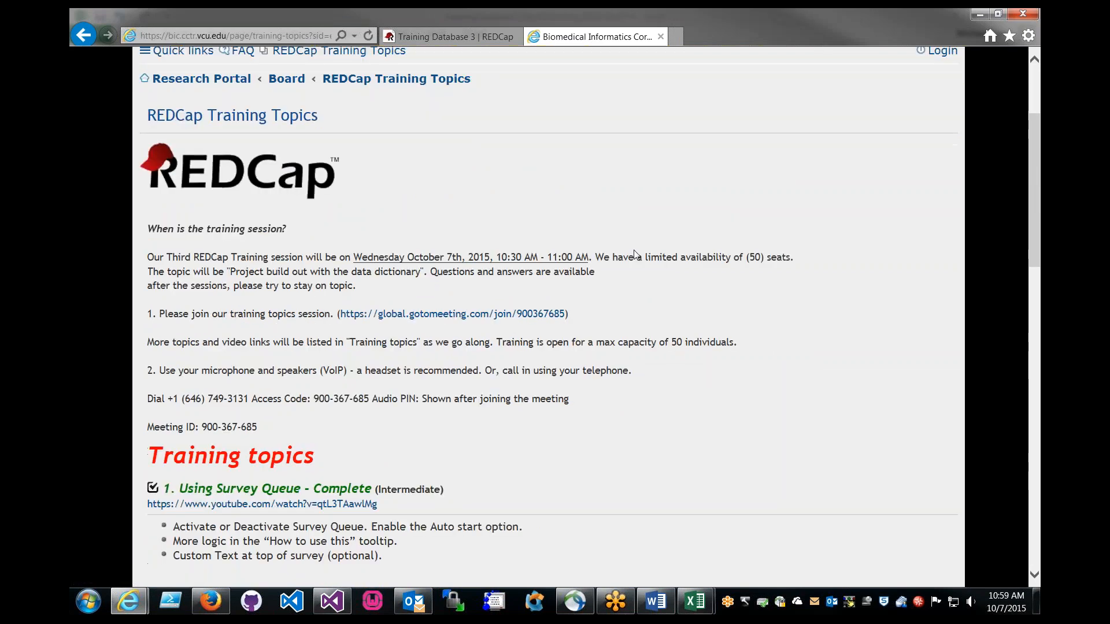
Review the training session schedule, joining instructions and video links on the REDCap Training Topics page.
left_click_drag(303, 428, 159, 232)
left_click(232, 296)
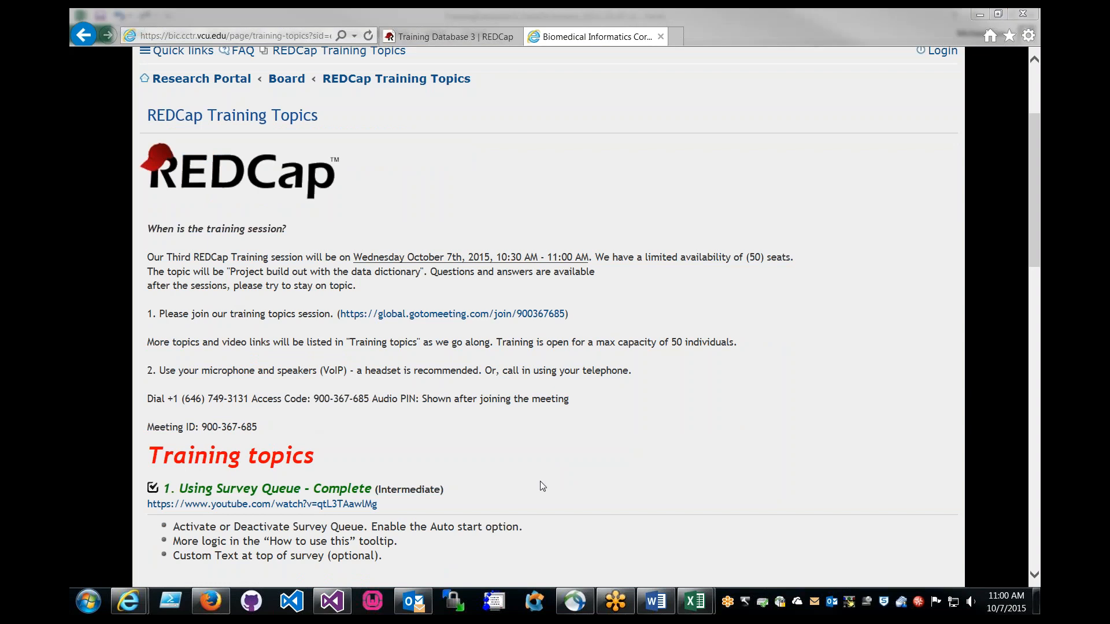
left_click(404, 430)
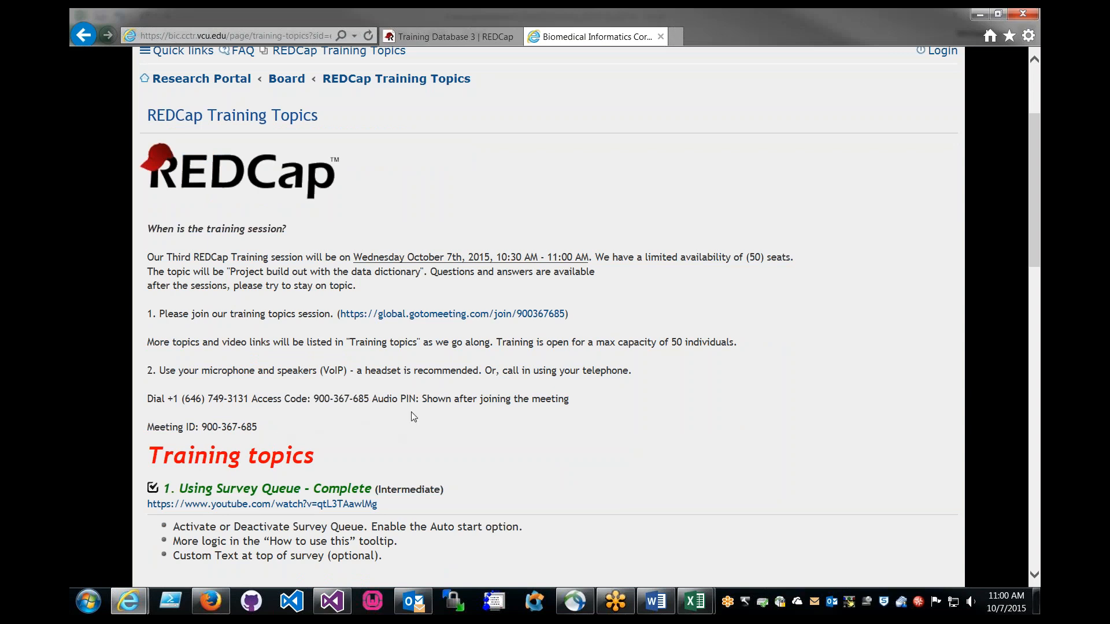
scroll(415, 470, "down", 3)
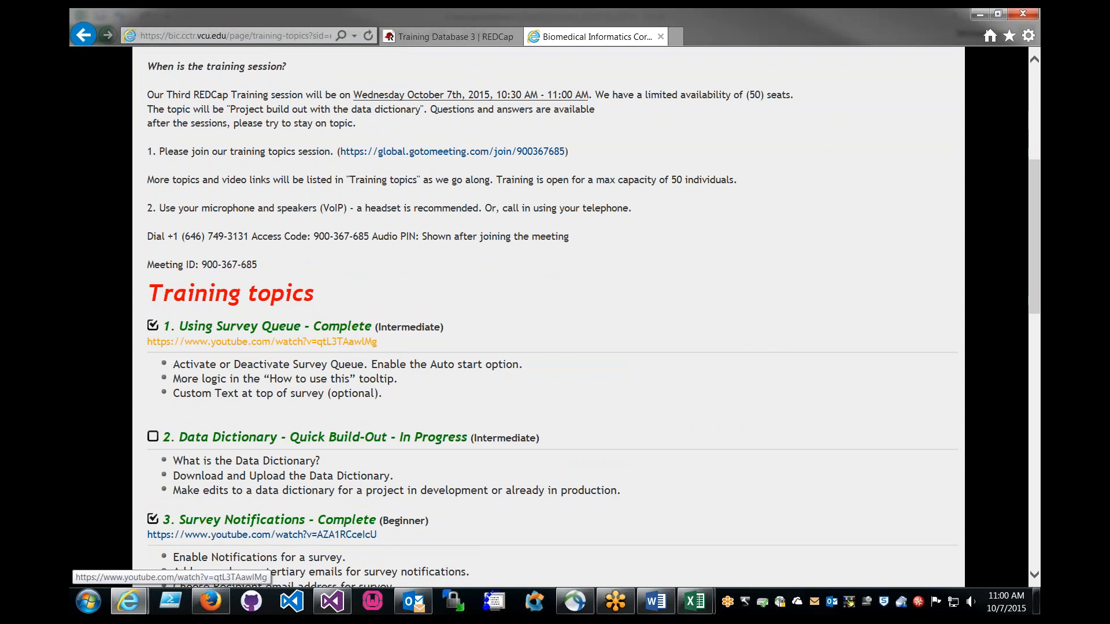
scroll(511, 426, "up", 1)
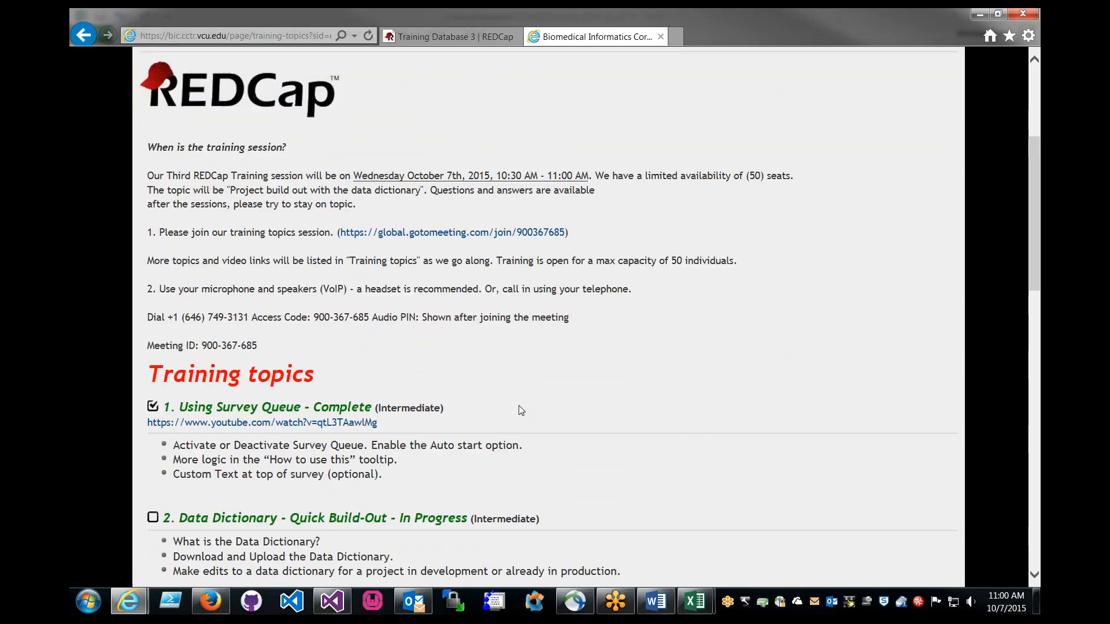
scroll(519, 411, "up", 1)
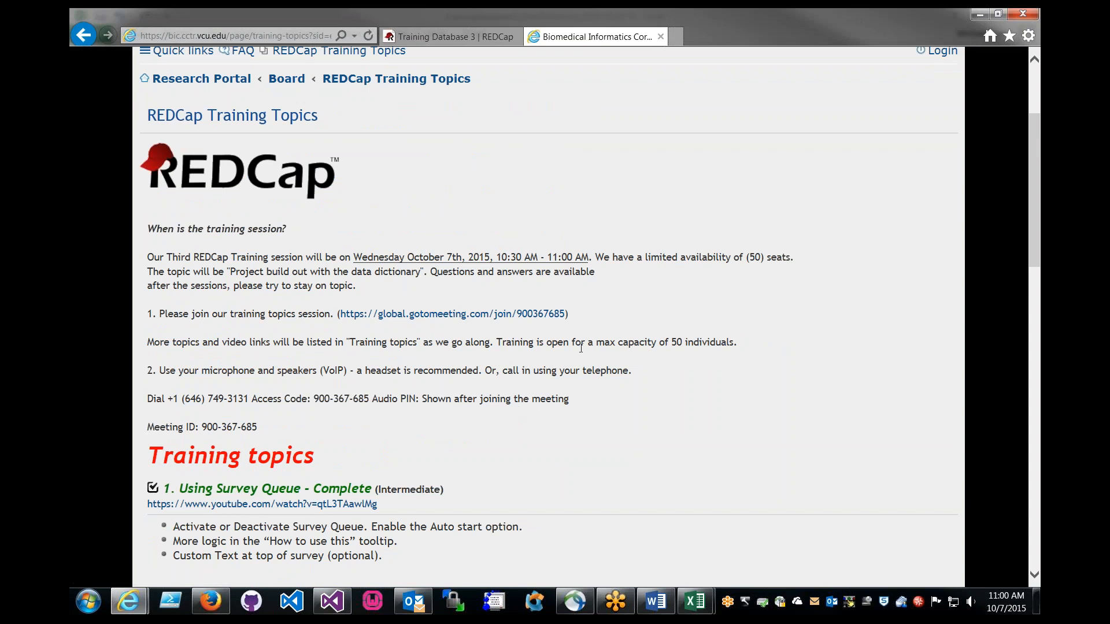
scroll(519, 405, "up", 2)
scroll(655, 384, "down", 1)
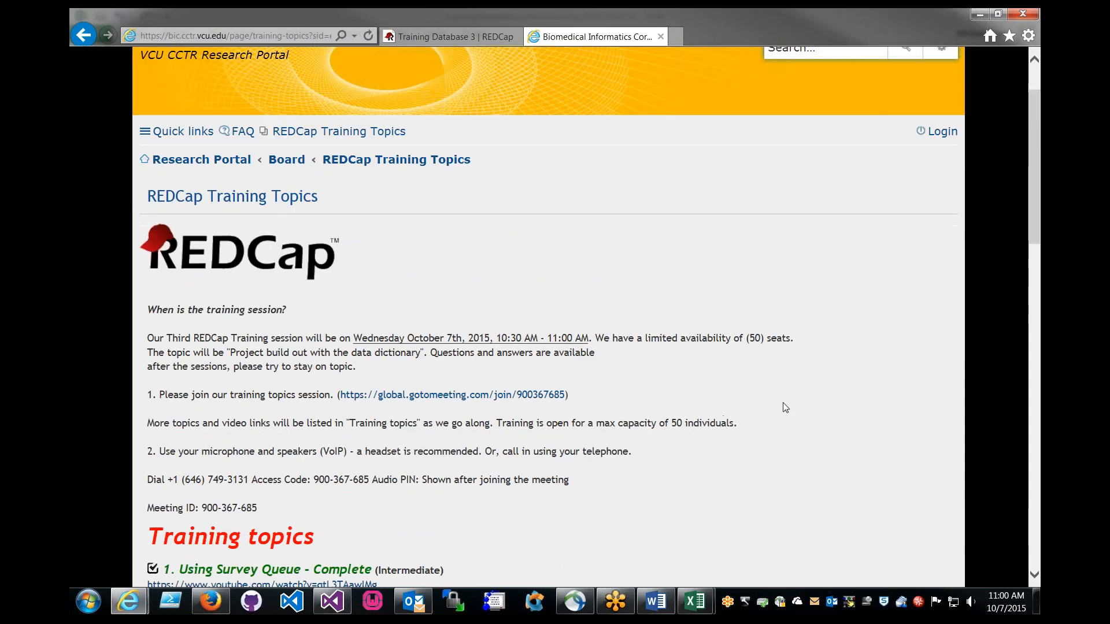